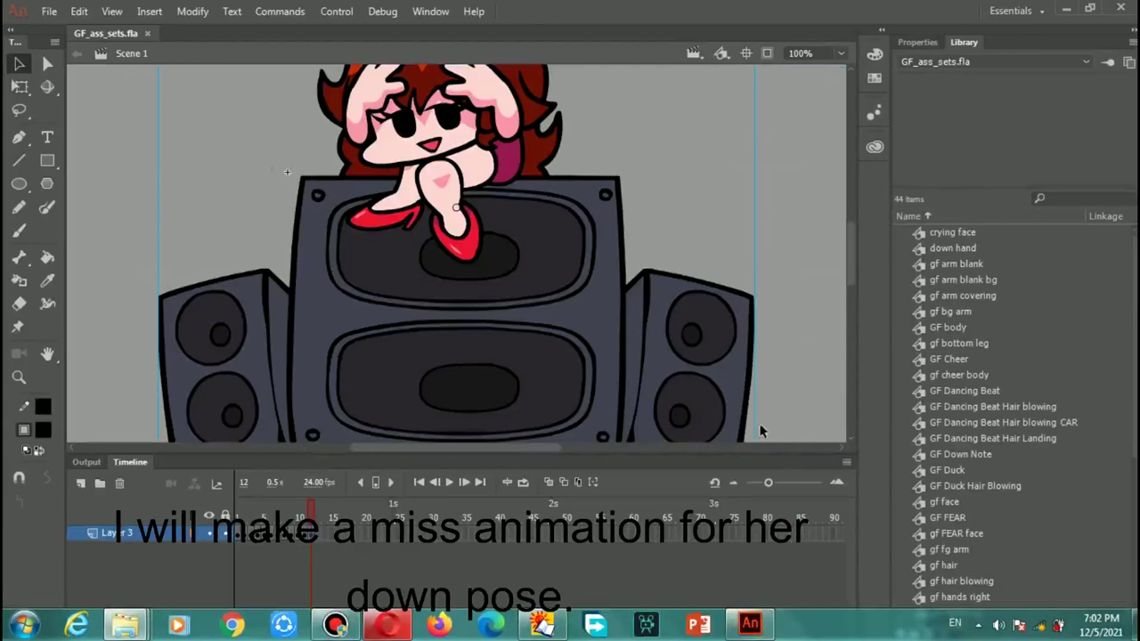
# Step: Open the GF Down Note symbol for editing from the library and unlock all of its layers
pyautogui.click(977, 455)
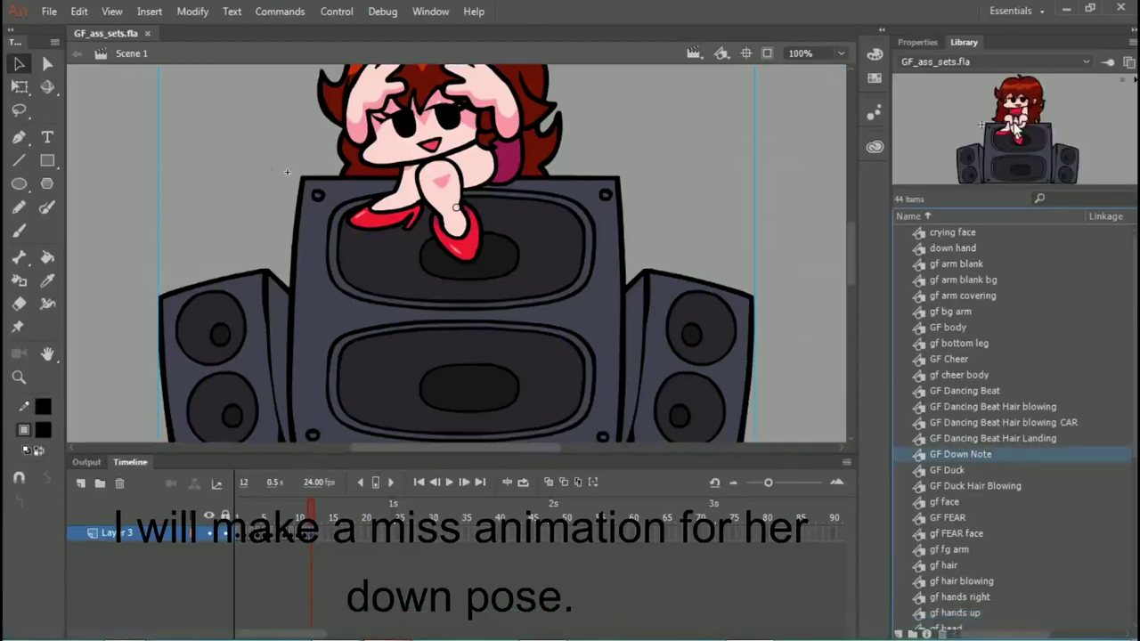
pyautogui.doubleClick(1016, 130)
pyautogui.scroll(3, 734, 228)
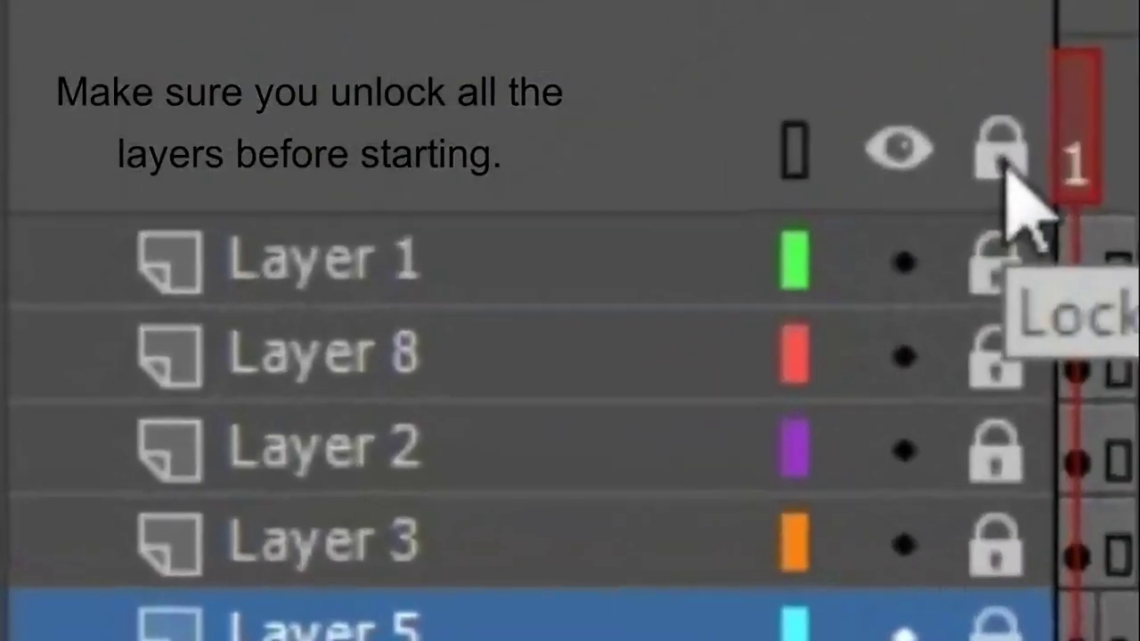
pyautogui.click(1002, 161)
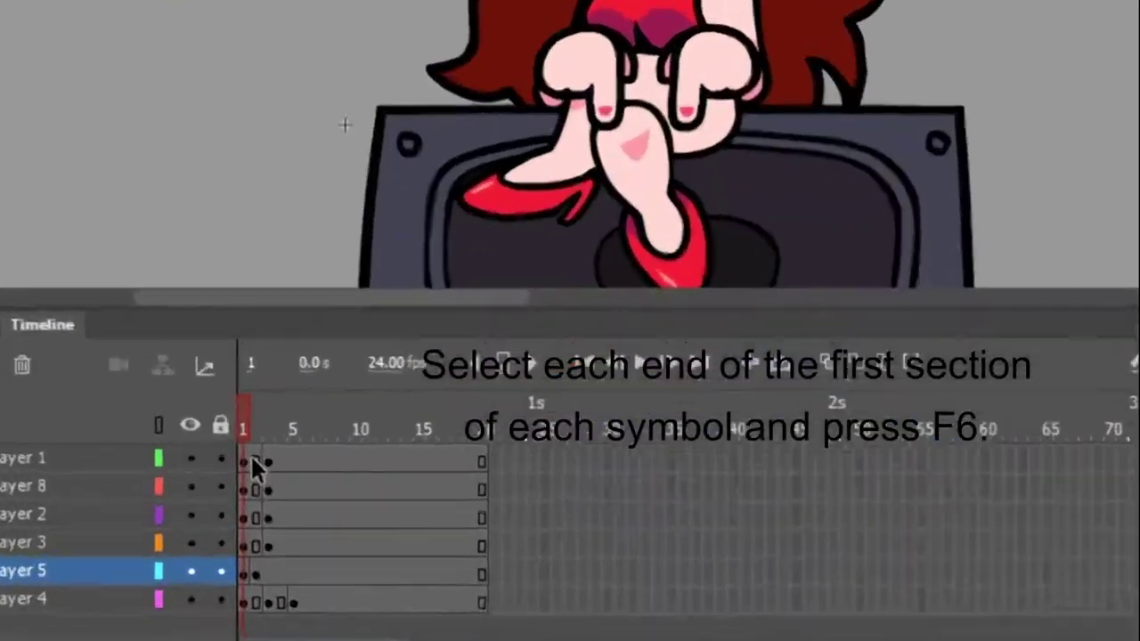
# Step: Insert keyframes at frame 2 across all of the character's layers, from Layer 1 down to Layer 4
pyautogui.click(255, 461)
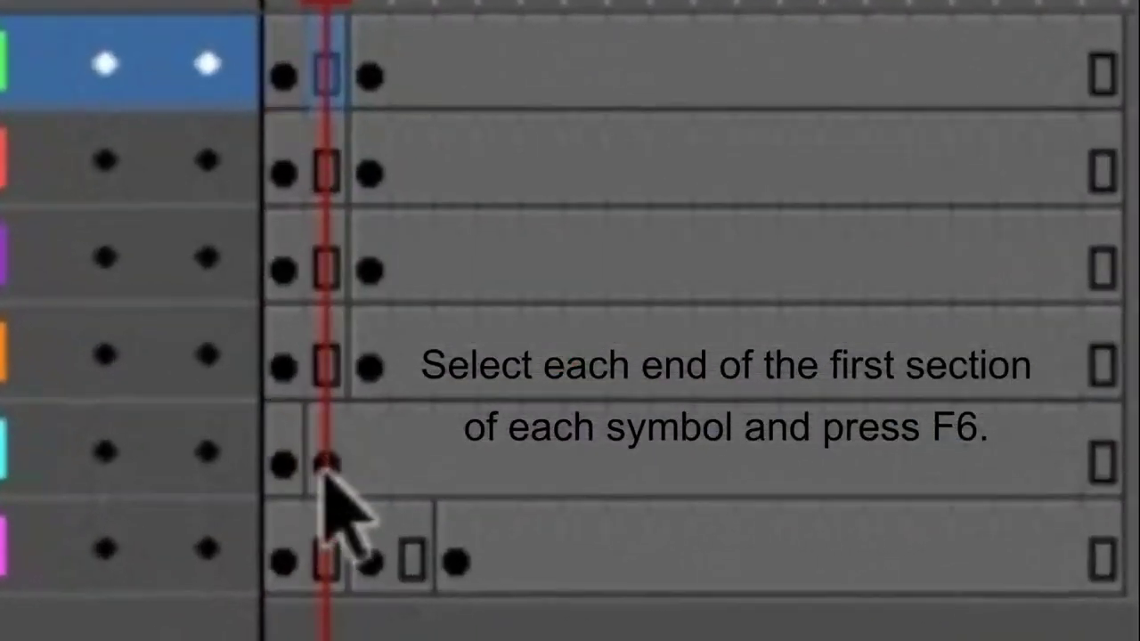
pyautogui.keyDown('shift'); pyautogui.click(328, 545); pyautogui.keyUp('shift')
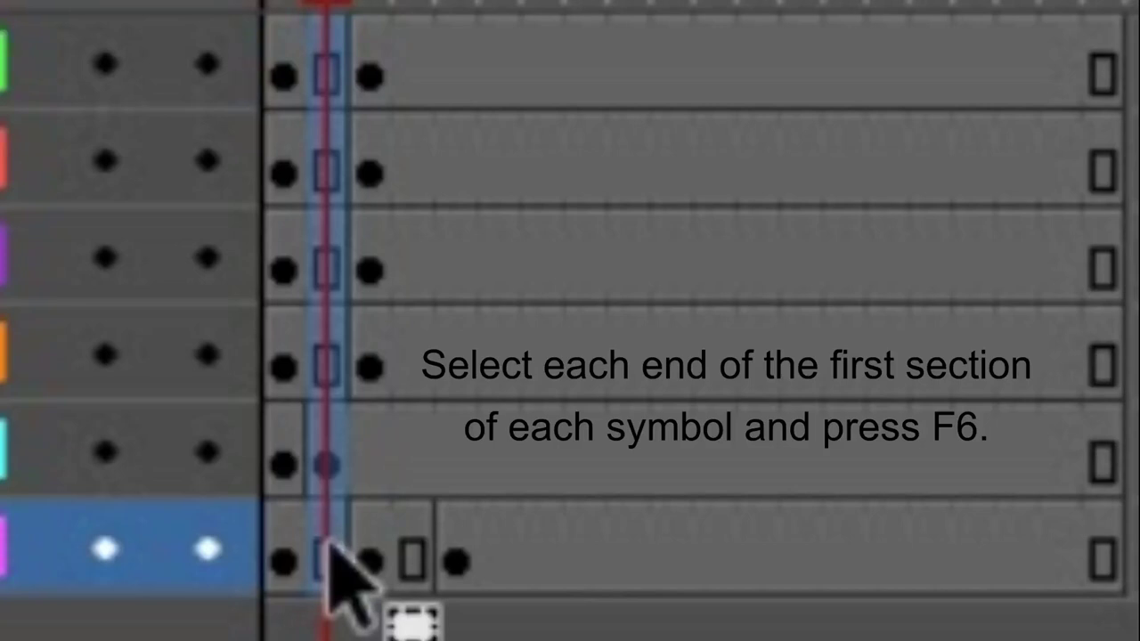
pyautogui.press('F6')
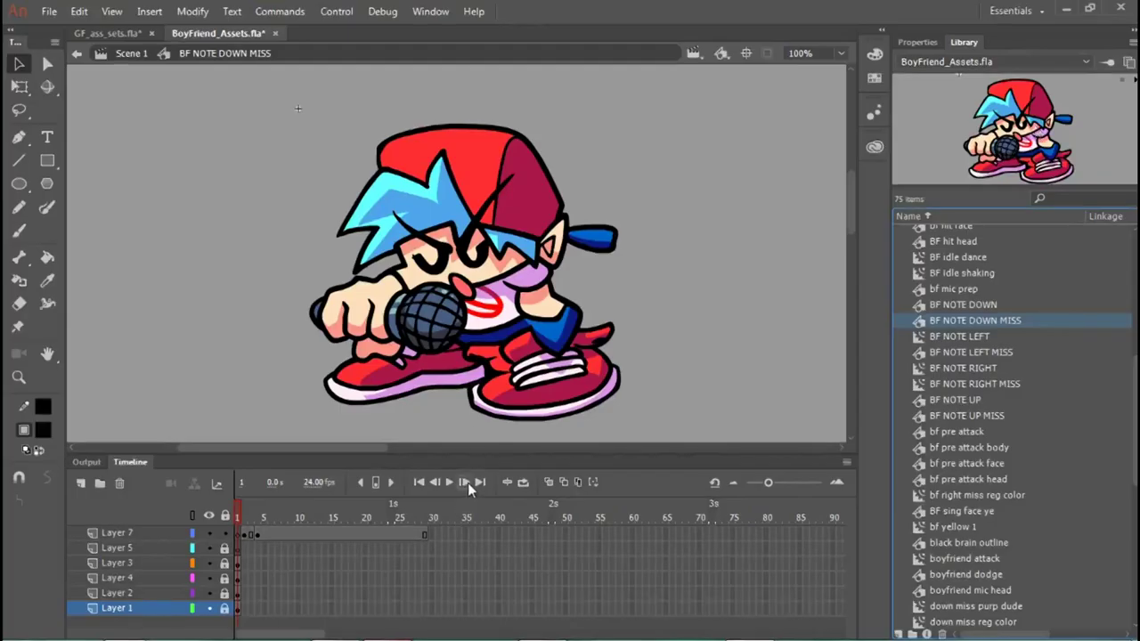
# Step: Examine the BF NOTE DOWN MISS animation frame by frame and in looped playback over its full length
pyautogui.click(464, 482)
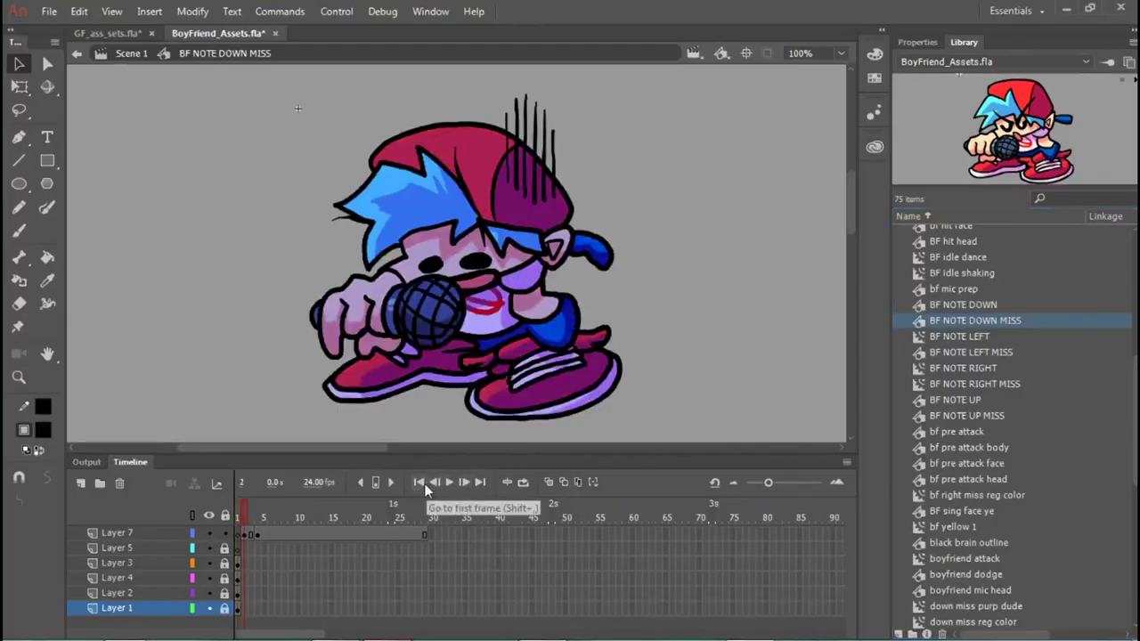
pyautogui.click(426, 483)
pyautogui.click(461, 482)
pyautogui.click(436, 484)
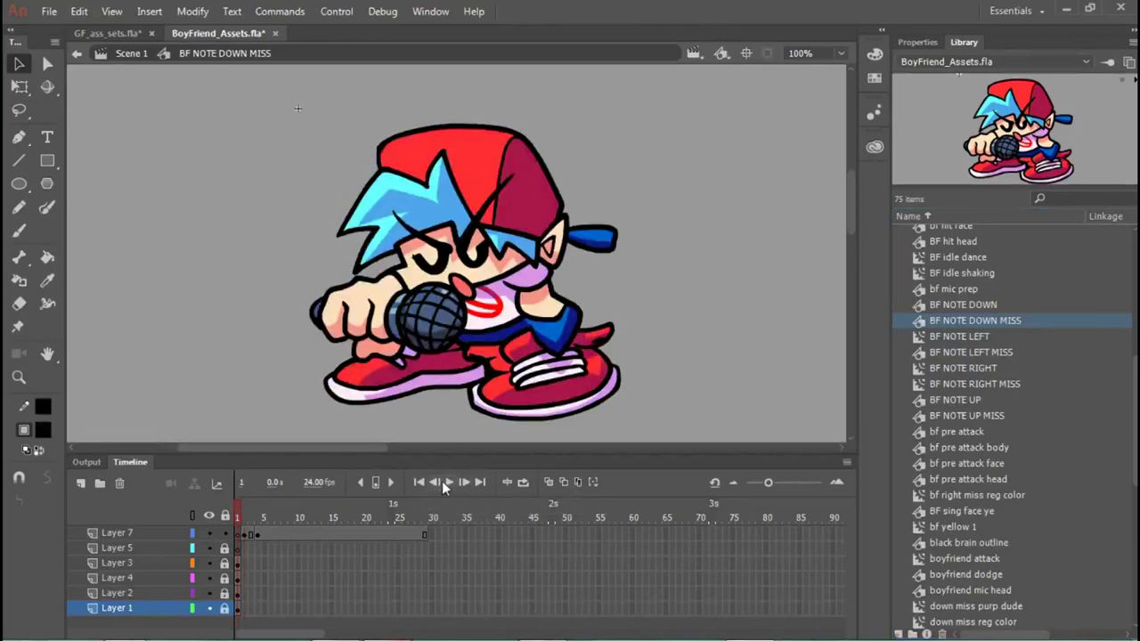
pyautogui.click(522, 482)
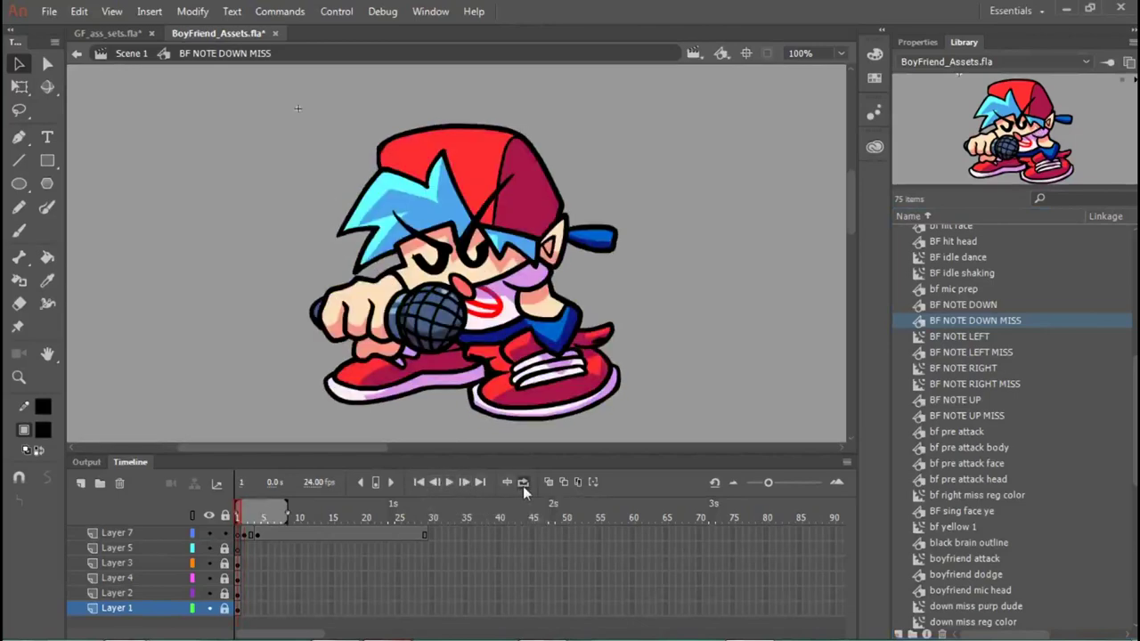
pyautogui.click(450, 482)
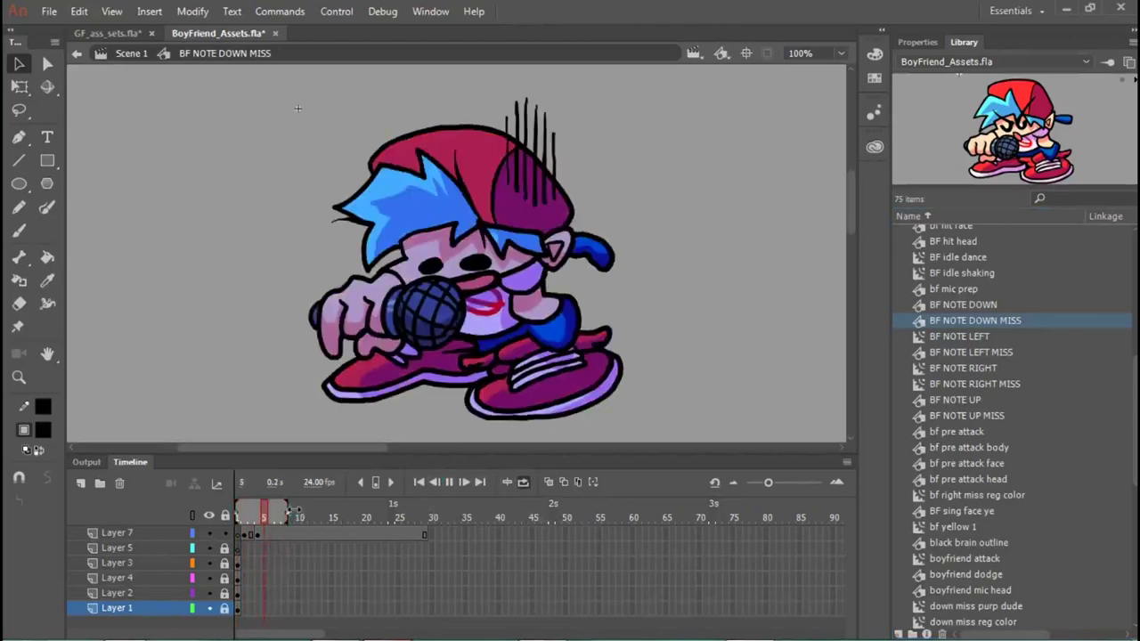
pyautogui.moveTo(287, 515); pyautogui.dragTo(425, 515)
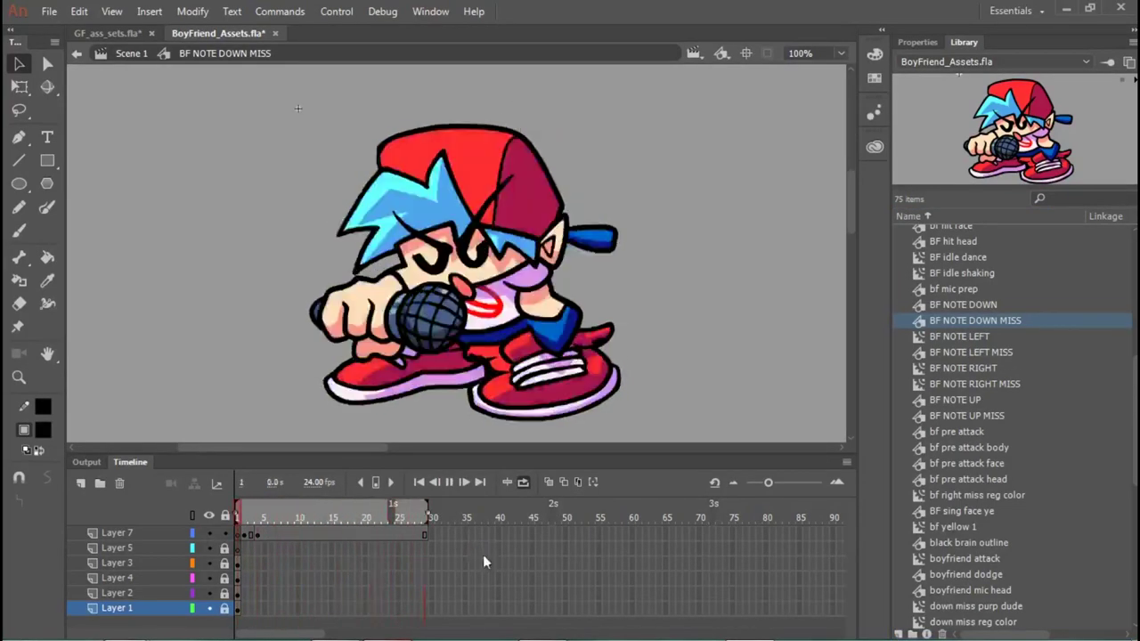
pyautogui.click(450, 482)
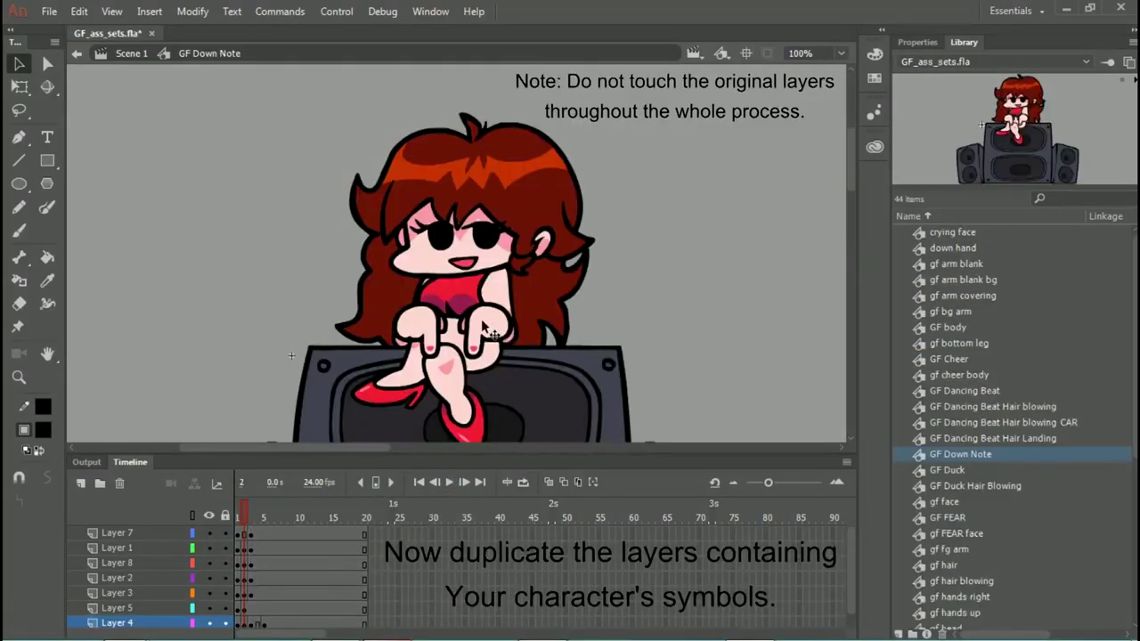
# Step: Duplicate Layer 7 in the GF Down Note symbol, keeping the default name for the copy
pyautogui.click(158, 534)
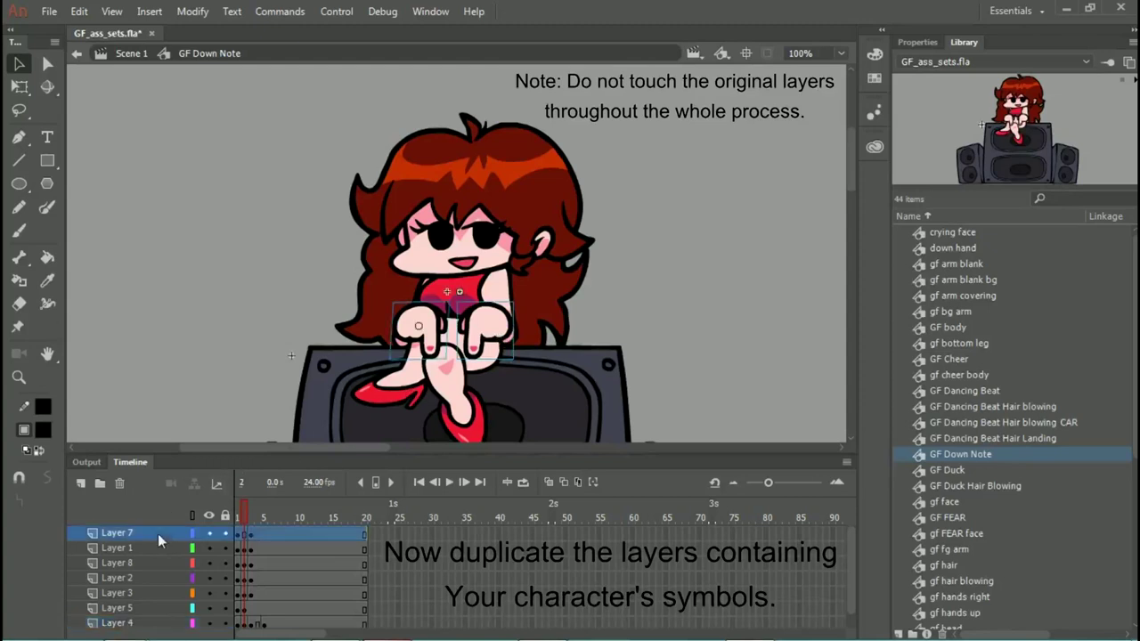
pyautogui.rightClick(158, 533)
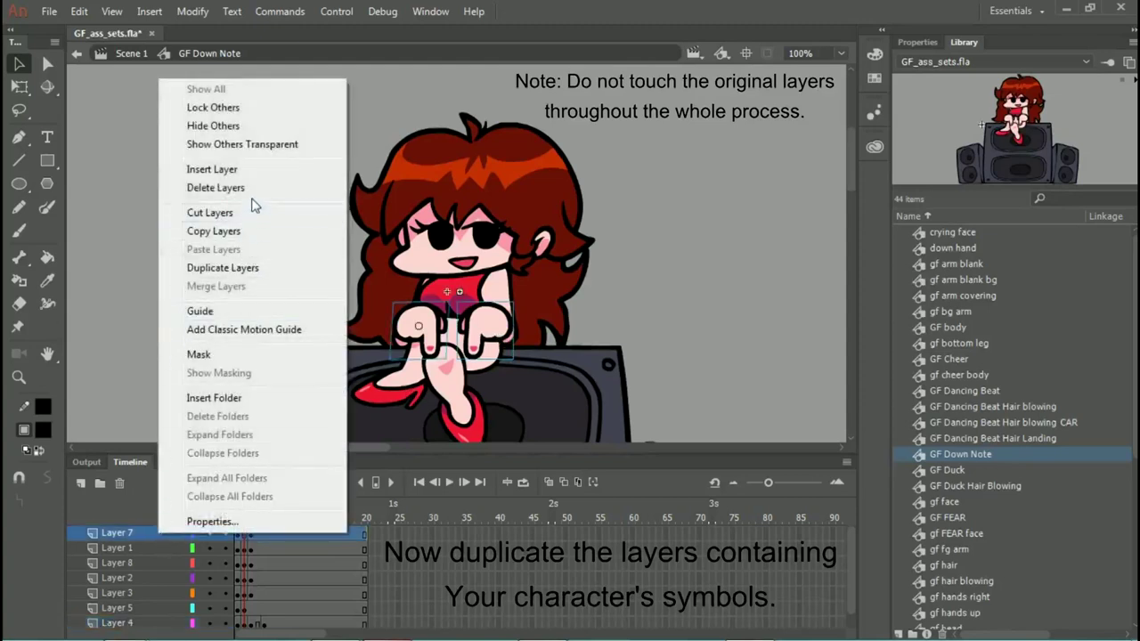
pyautogui.click(223, 268)
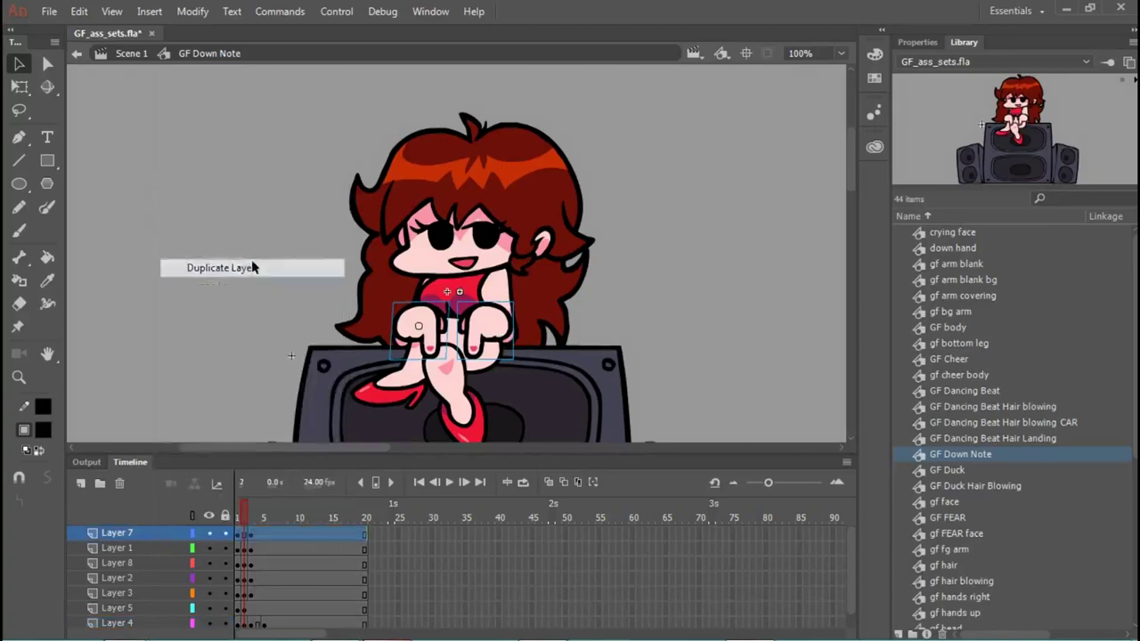
pyautogui.doubleClick(152, 534)
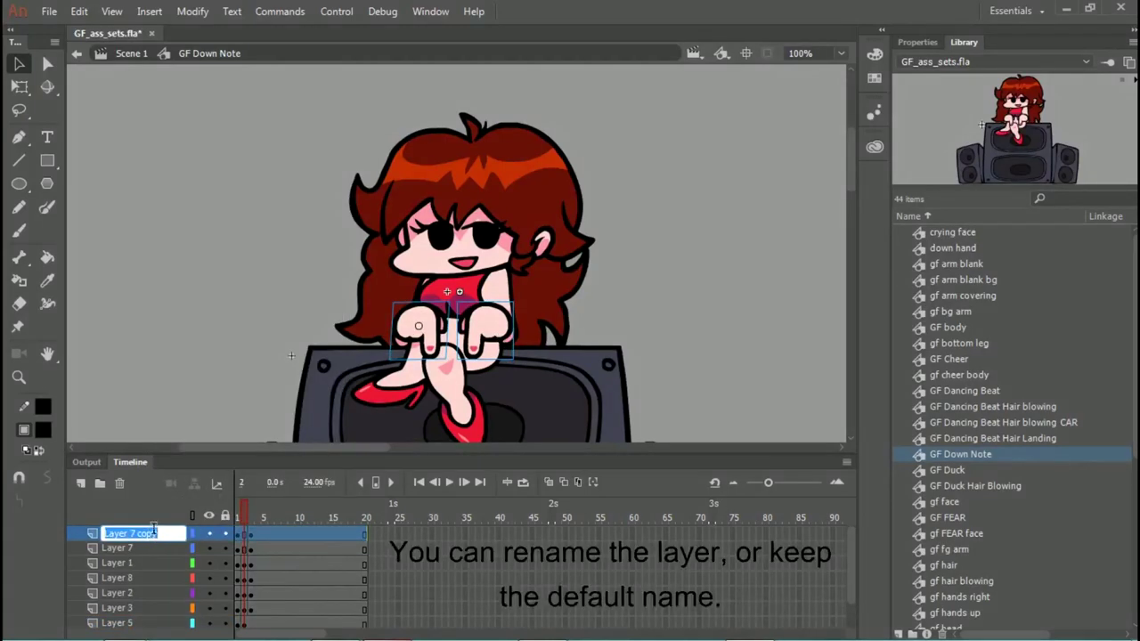
pyautogui.click(159, 504)
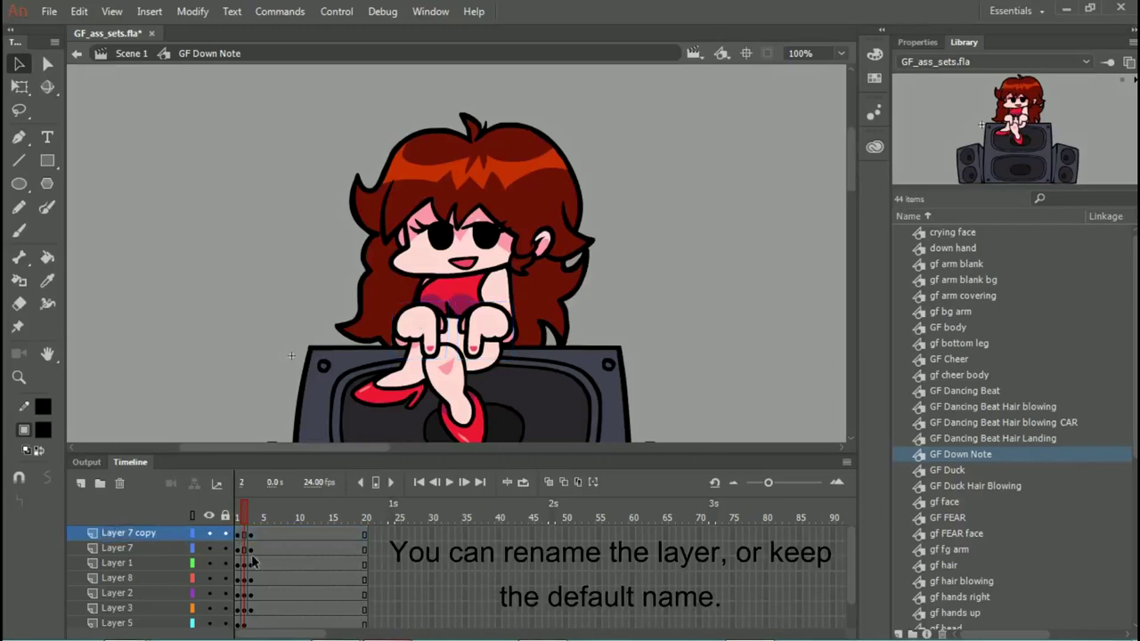
pyautogui.moveTo(245, 553); pyautogui.dragTo(243, 535)
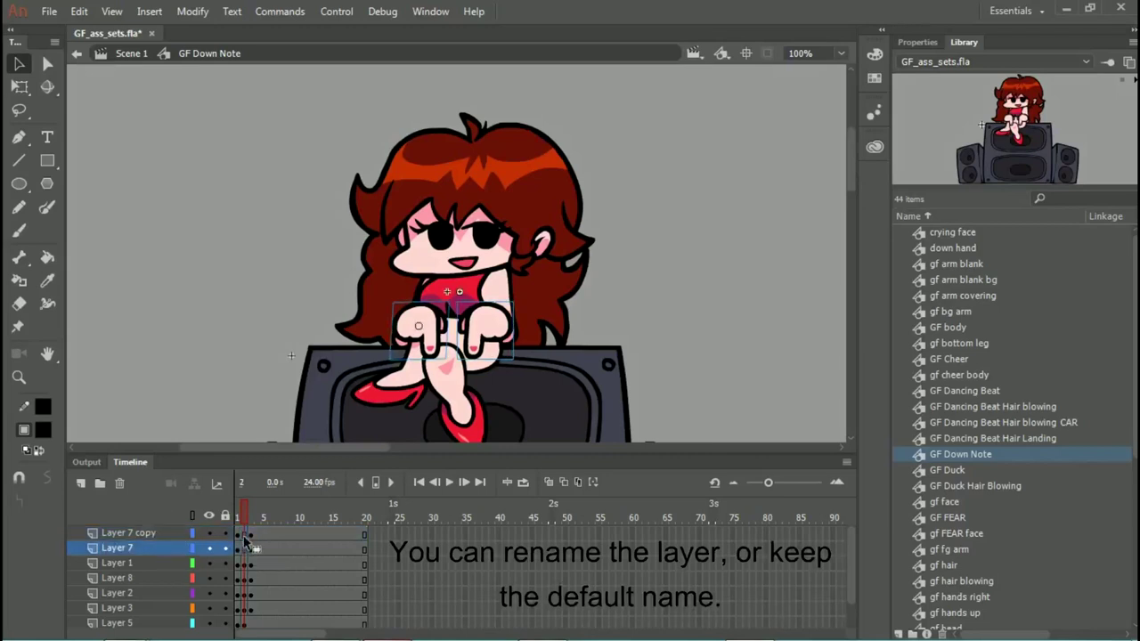
pyautogui.click(198, 326)
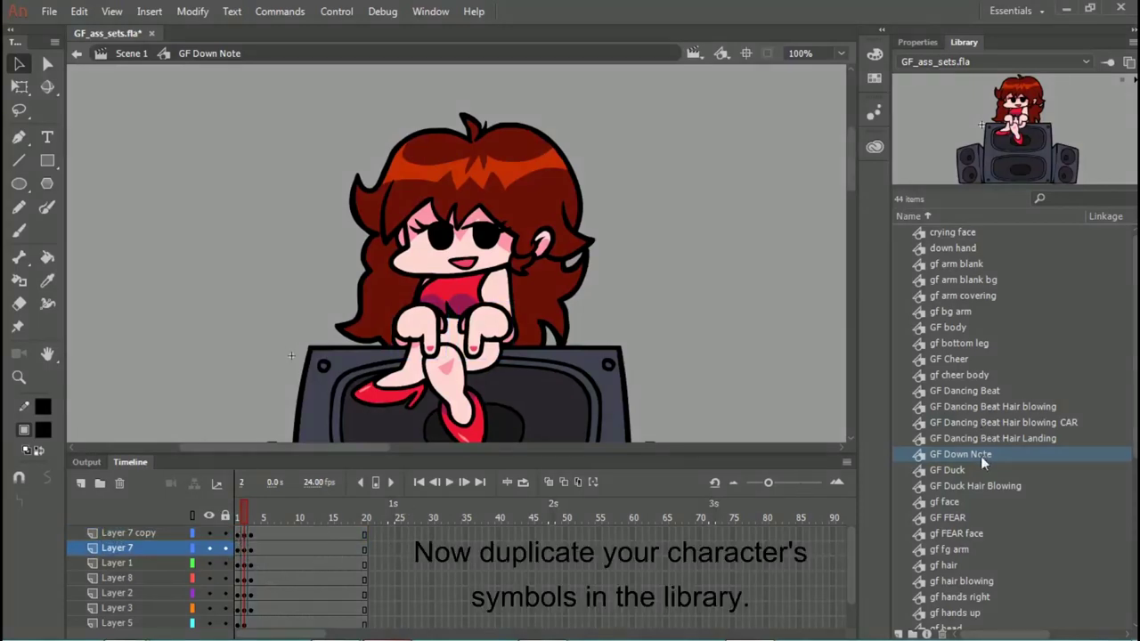
# Step: Duplicate the down hand symbol in the library as a graphic symbol named "down hand miss"
pyautogui.click(973, 250)
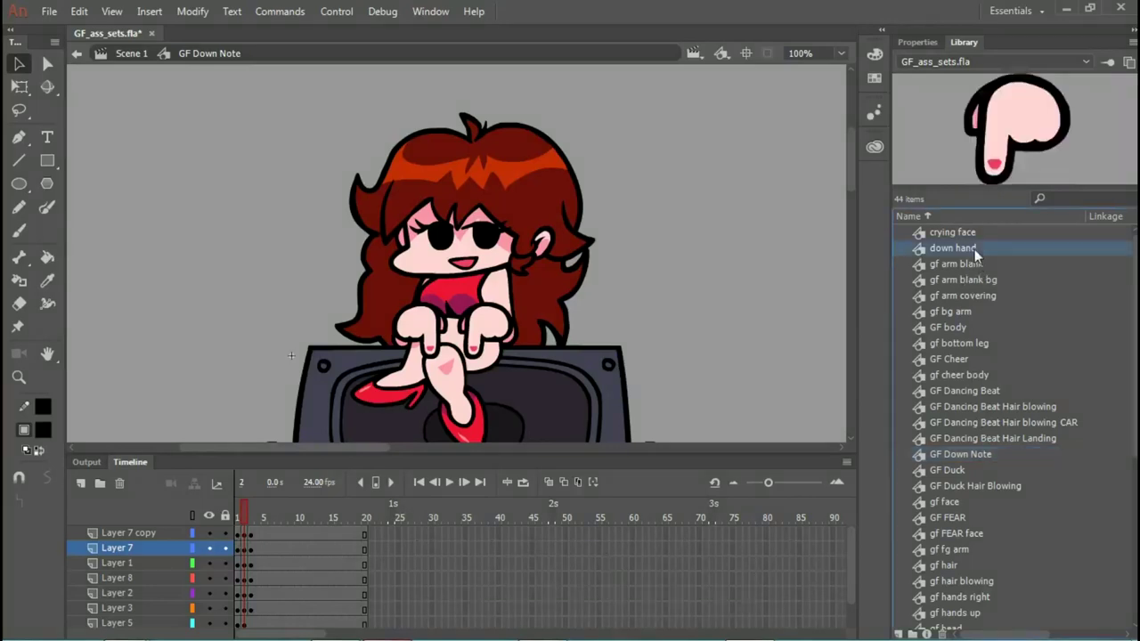
pyautogui.rightClick(970, 256)
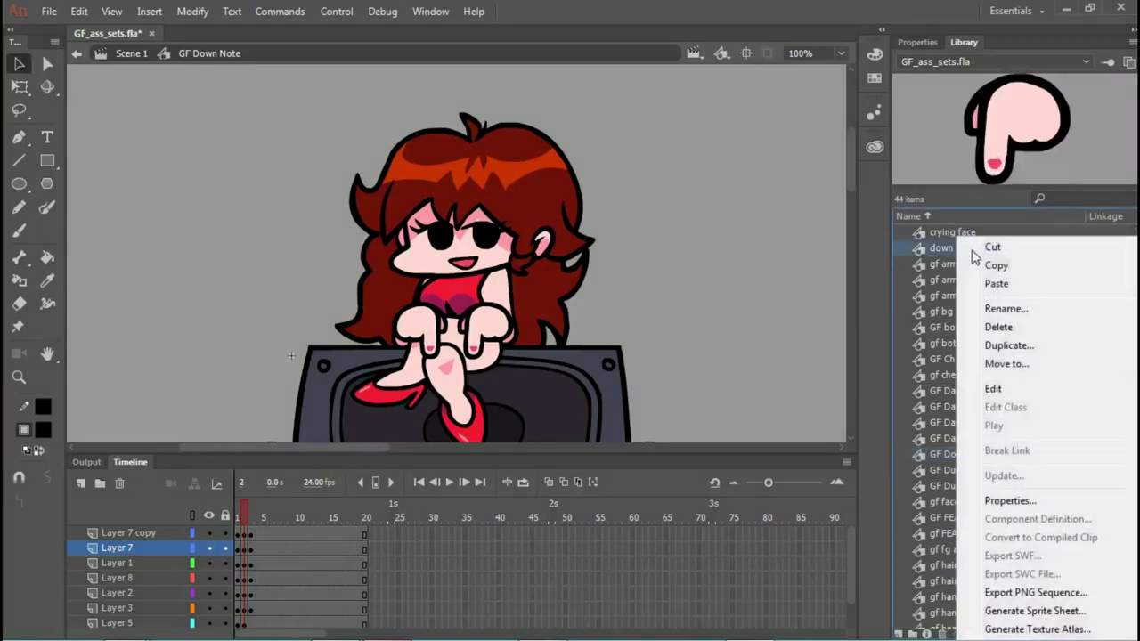
pyautogui.click(1011, 347)
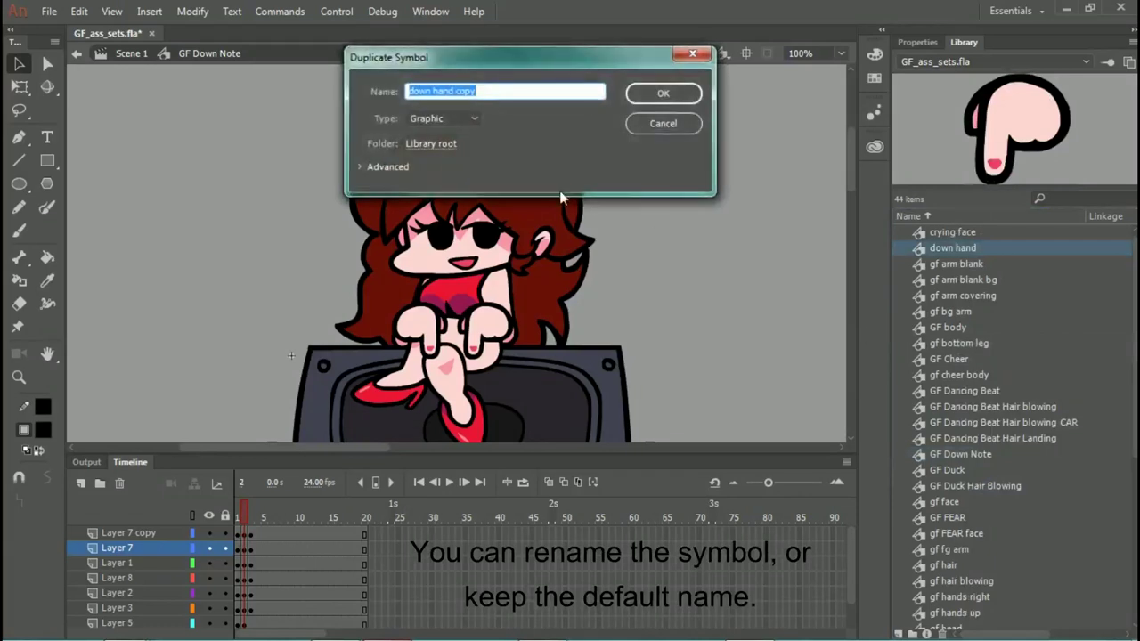
pyautogui.press('Right')
pyautogui.press('BackSpace')
pyautogui.press('BackSpace')
pyautogui.press('BackSpace')
pyautogui.press('BackSpace')
pyautogui.write('miss')
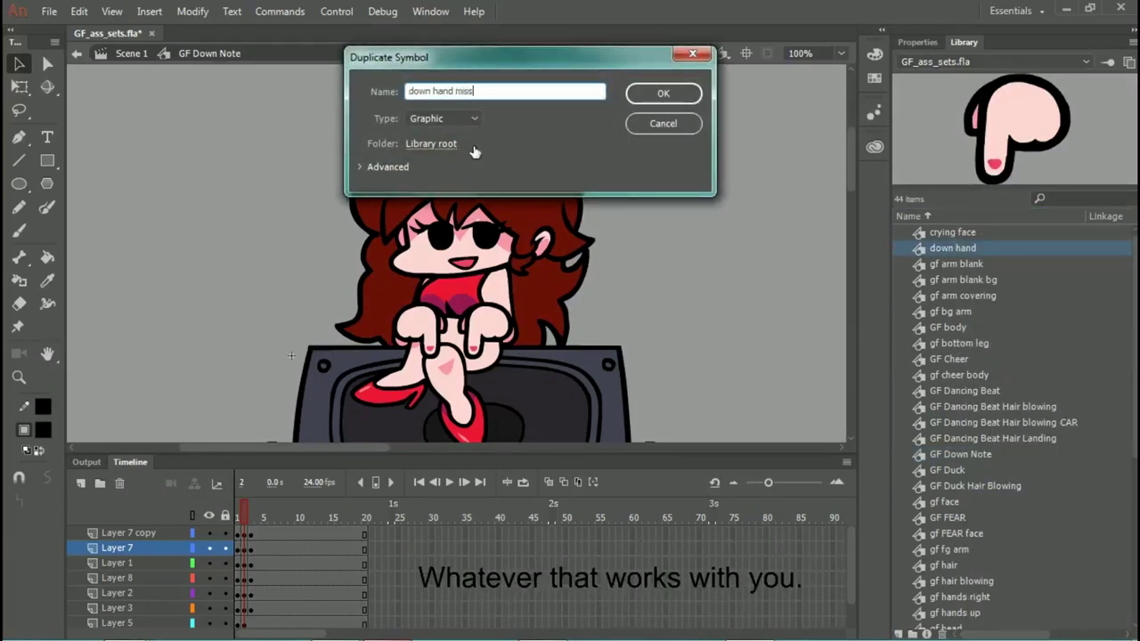
pyautogui.click(646, 99)
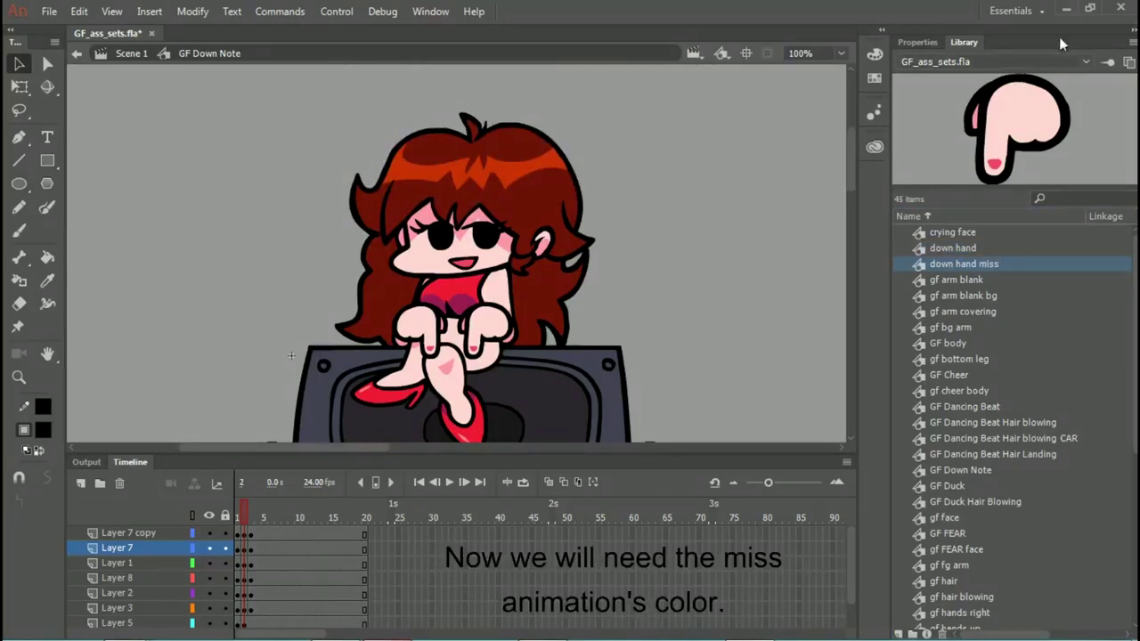
# Step: Switch to the flashFiles folder in the file explorer and open the BoyFriend_Assets document
pyautogui.click(1066, 8)
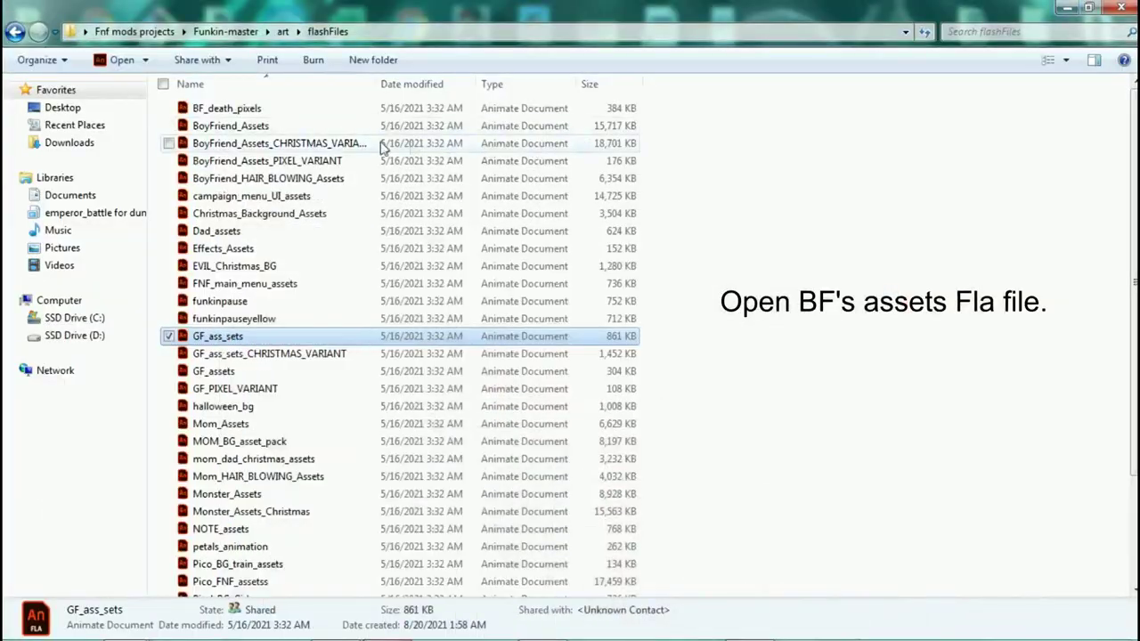
pyautogui.click(270, 130)
pyautogui.doubleClick(270, 130)
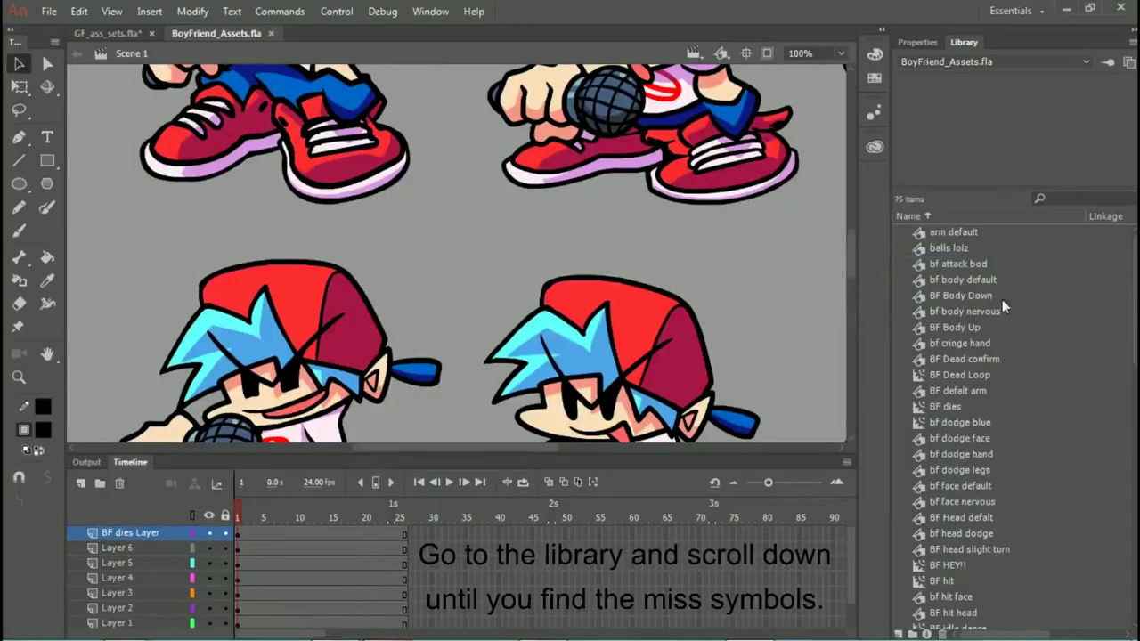
# Step: Open the "purp note down mizz" symbol for editing and sample its purple as the fill color
pyautogui.click(991, 343)
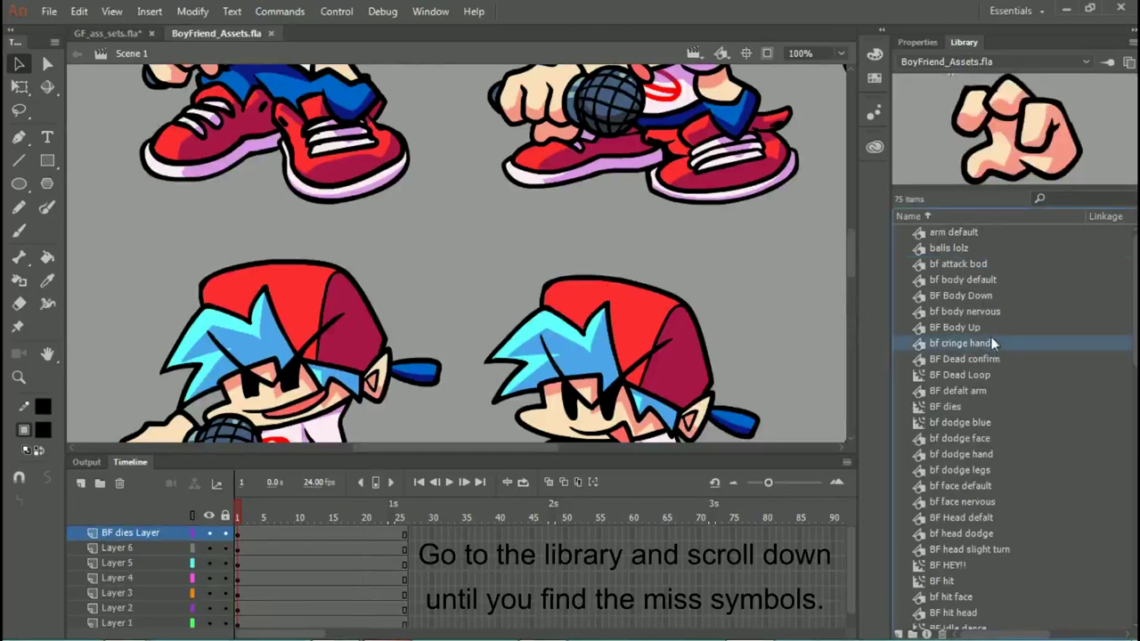
pyautogui.press('p')
pyautogui.press('Down')
pyautogui.press('Down')
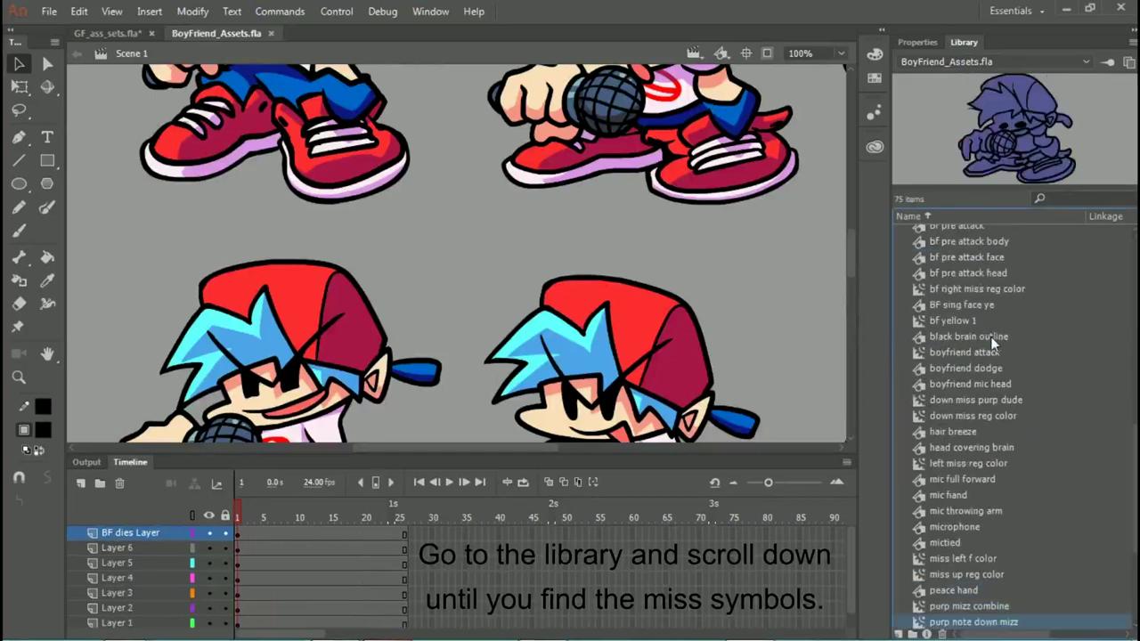
pyautogui.doubleClick(979, 102)
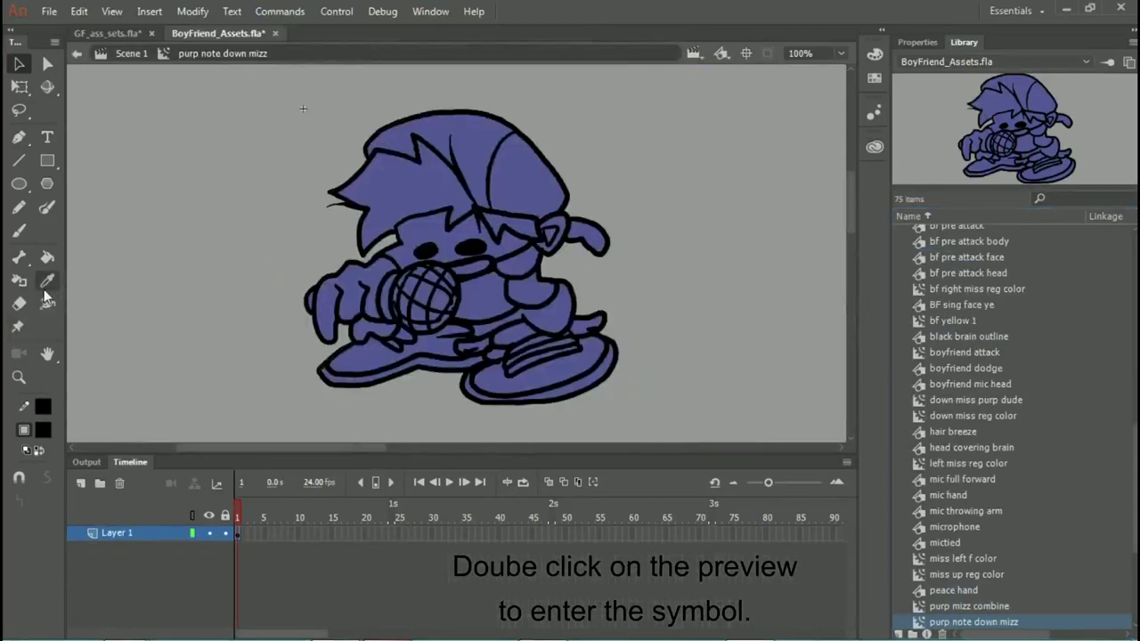
pyautogui.click(41, 431)
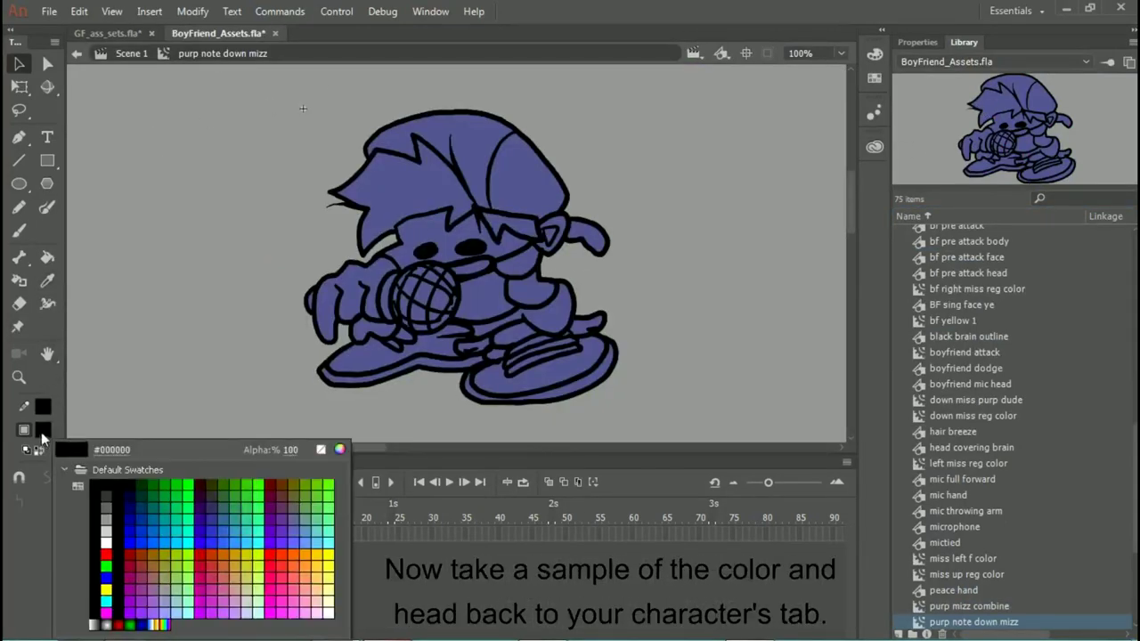
pyautogui.click(528, 178)
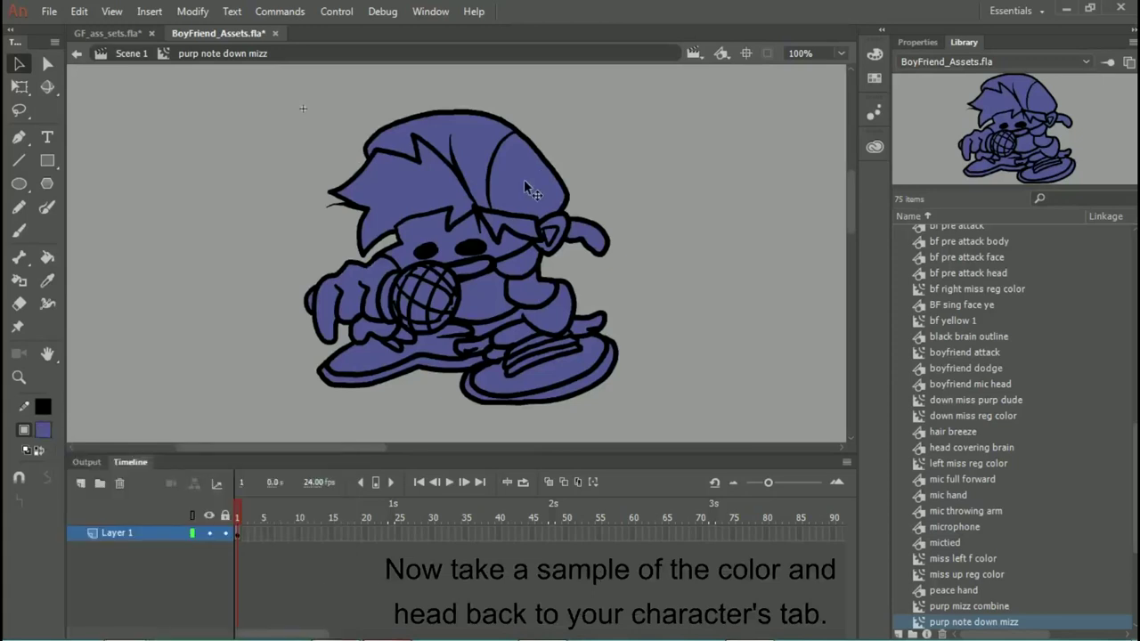
# Step: Return to GF_ass_sets.fla and open the down hand miss symbol for editing
pyautogui.click(132, 40)
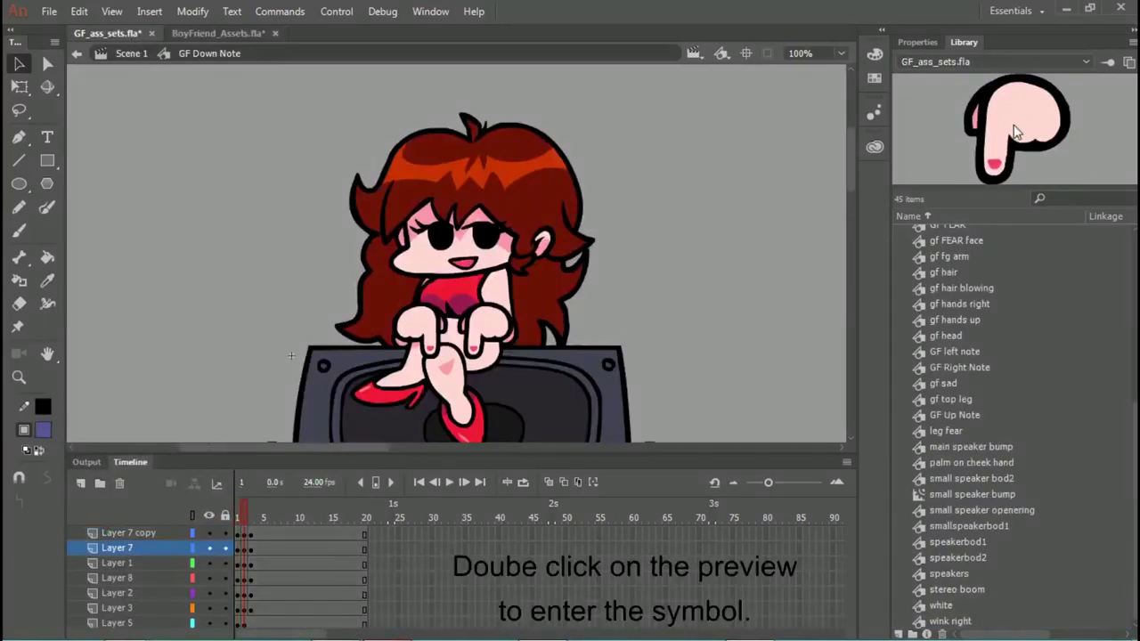
pyautogui.scroll(7, 1001, 318)
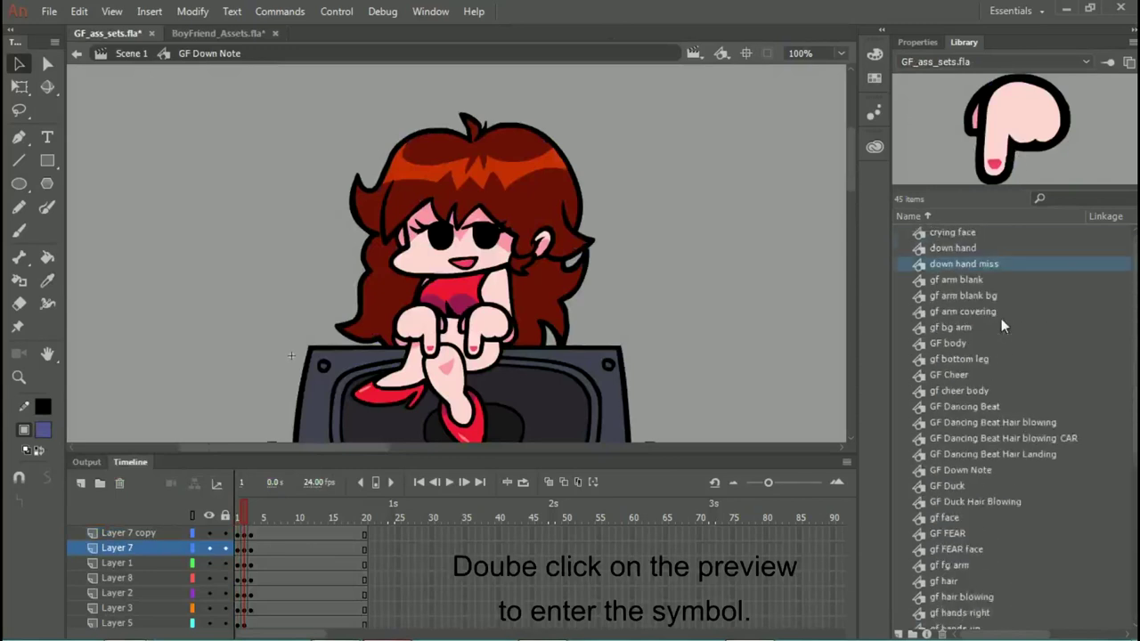
pyautogui.doubleClick(1017, 156)
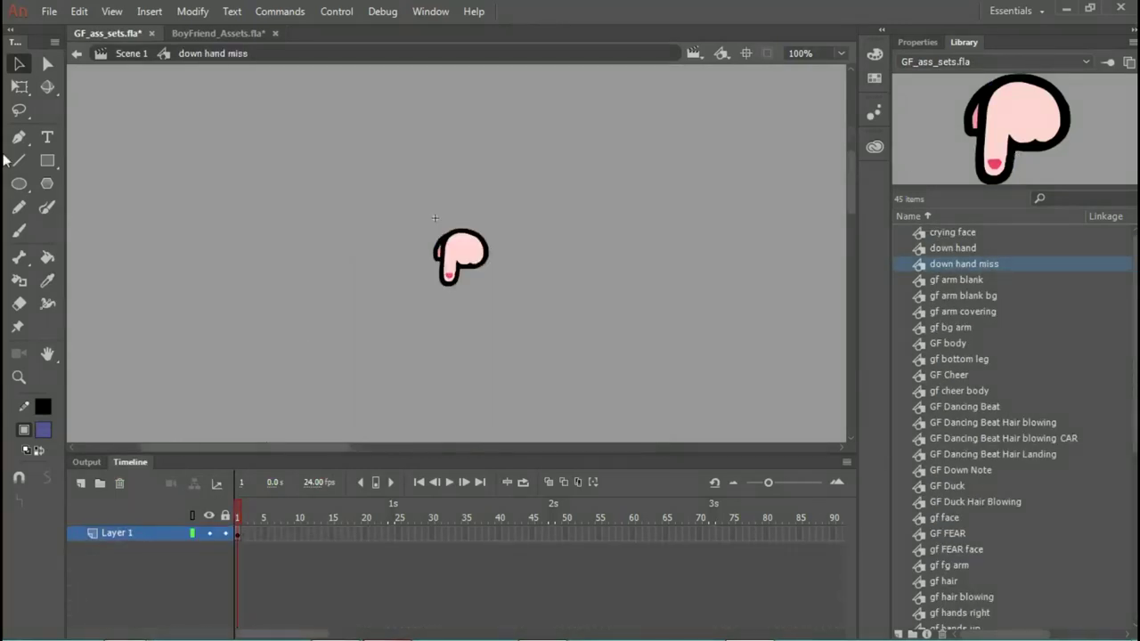
# Step: Fill the hand, its inner shading and the fingernail of the down hand miss symbol with the sampled purple
pyautogui.click(48, 259)
pyautogui.scroll(5, 441, 237)
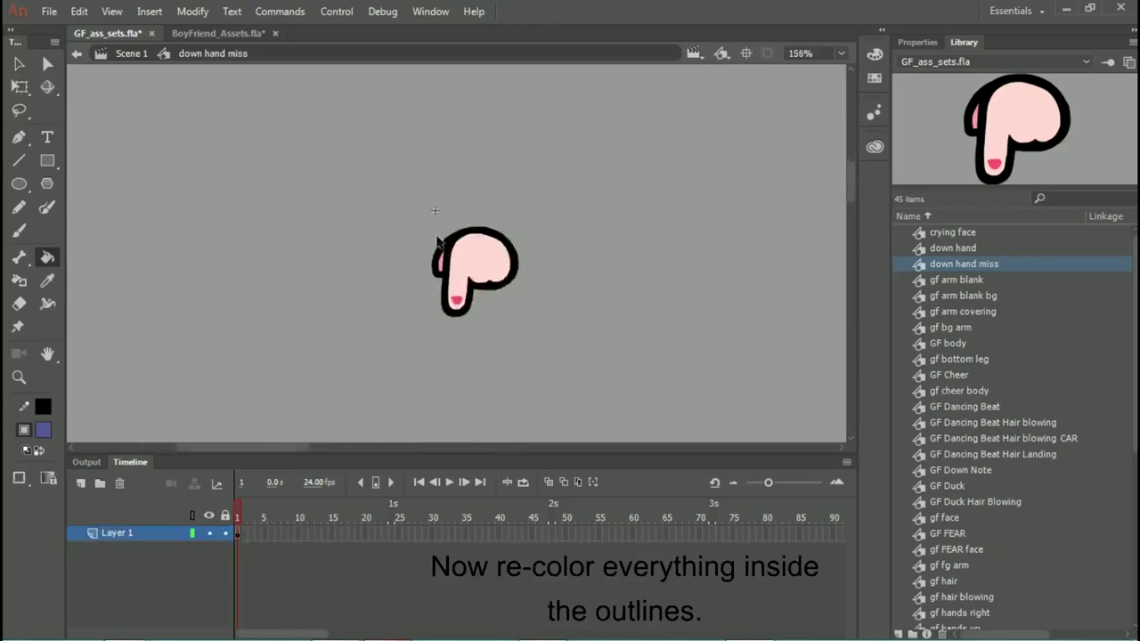
pyautogui.click(448, 259)
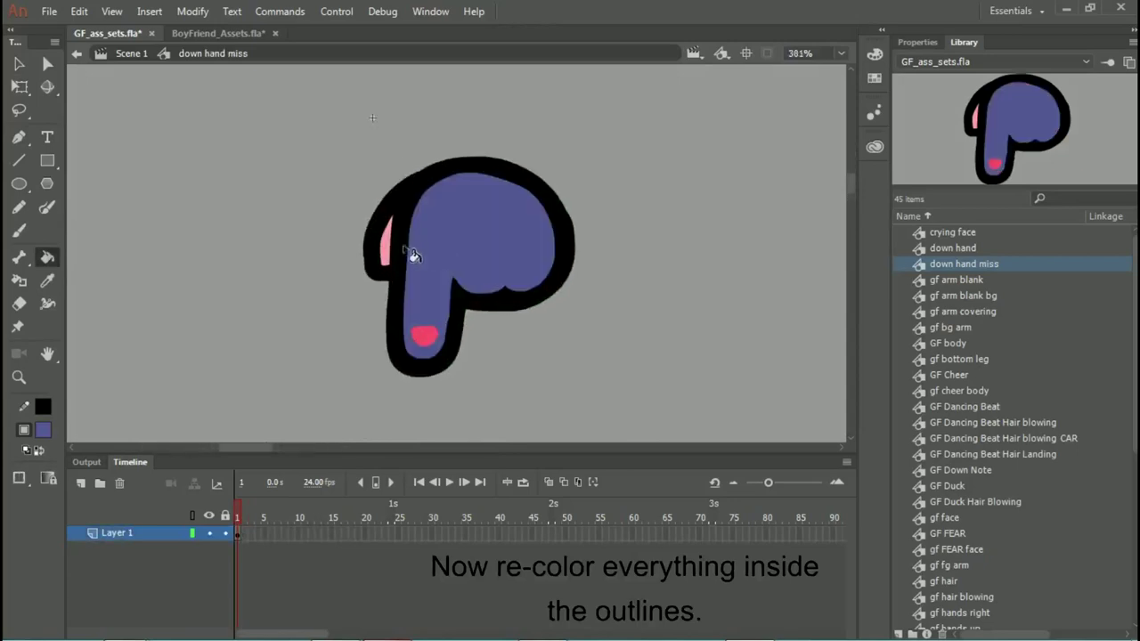
pyautogui.click(390, 254)
pyautogui.click(424, 343)
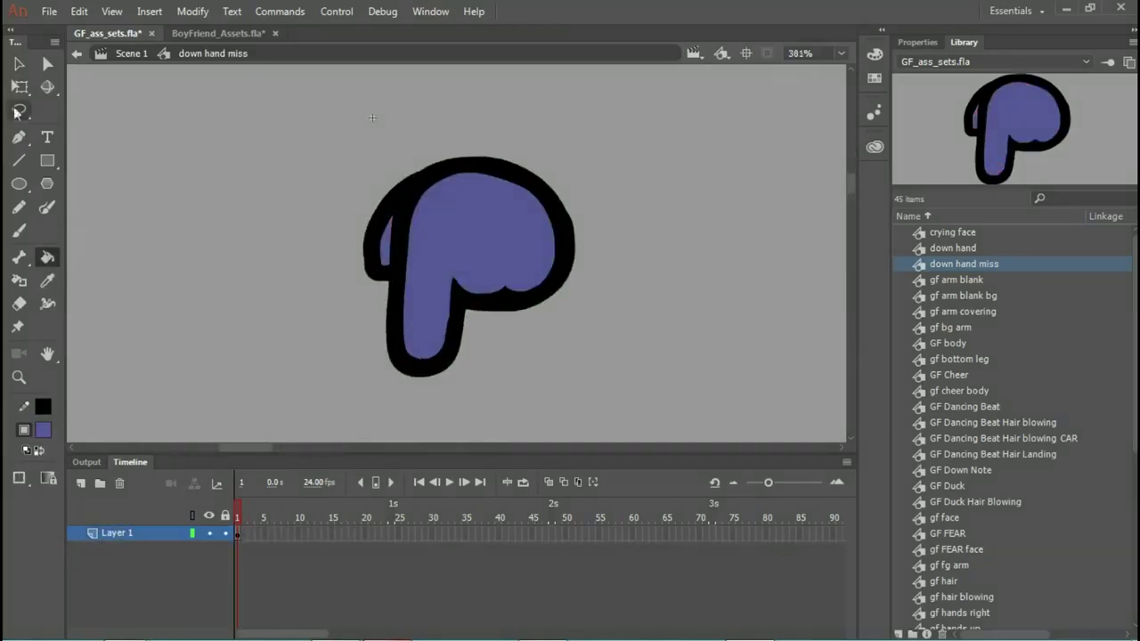
# Step: Open the GF Down Note symbol from the library for editing
pyautogui.click(19, 63)
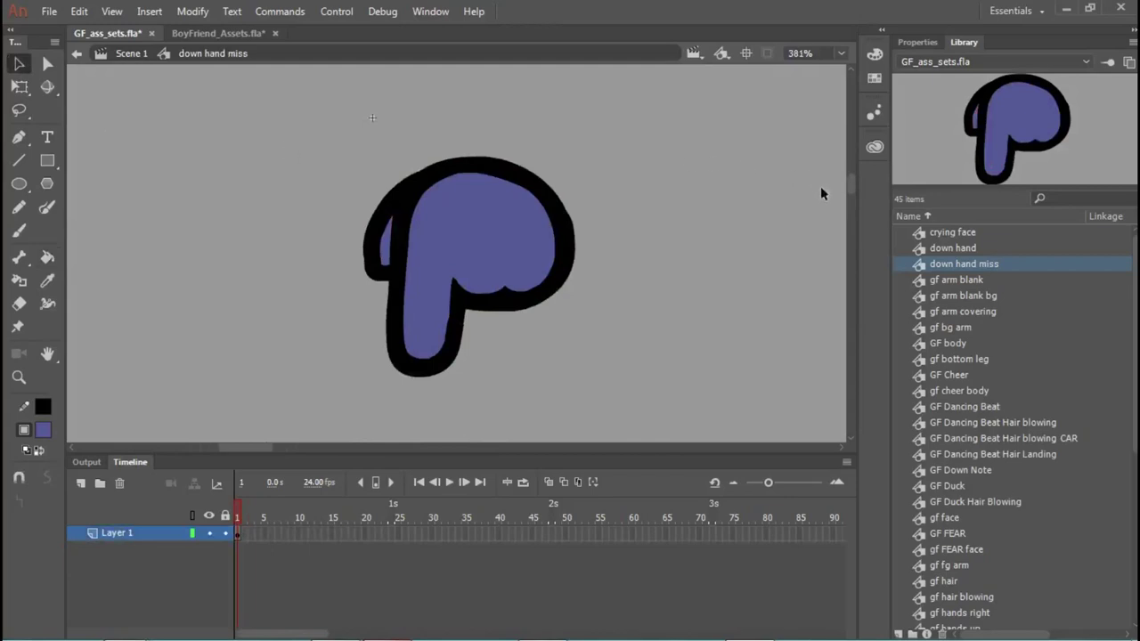
pyautogui.click(976, 474)
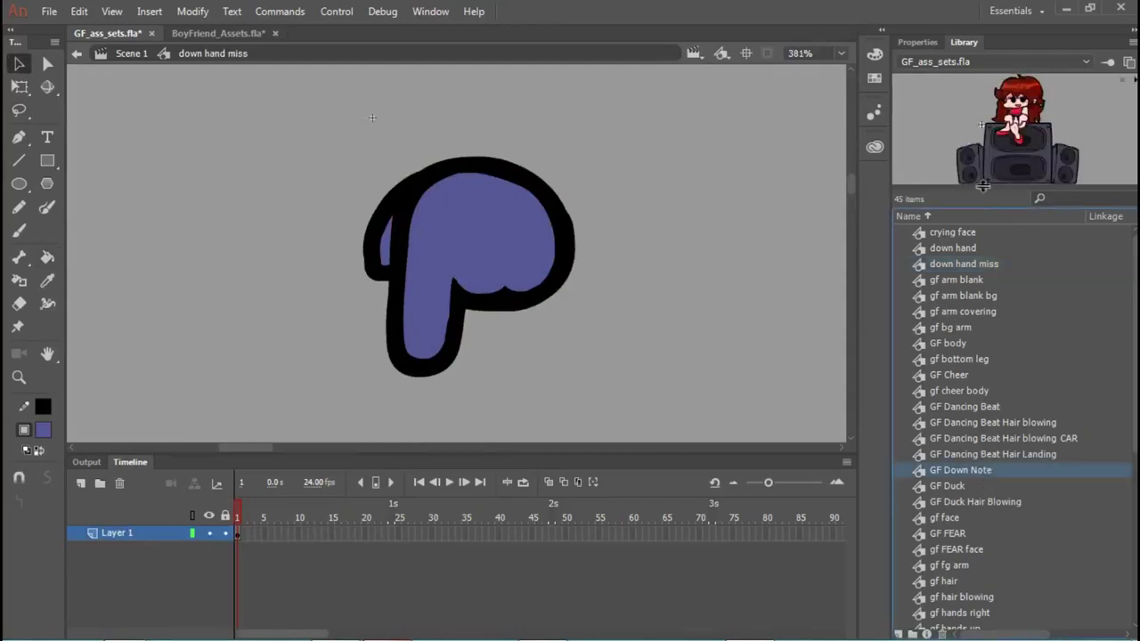
pyautogui.doubleClick(1004, 137)
pyautogui.scroll(-3, 517, 352)
pyautogui.scroll(-4, 515, 351)
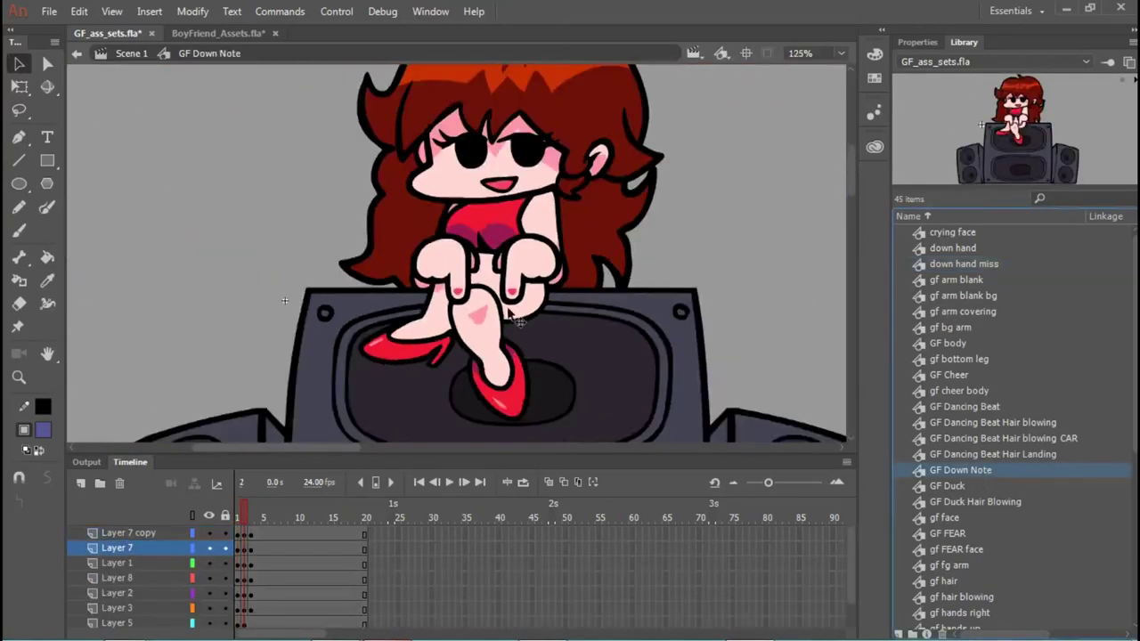
pyautogui.scroll(1, 508, 303)
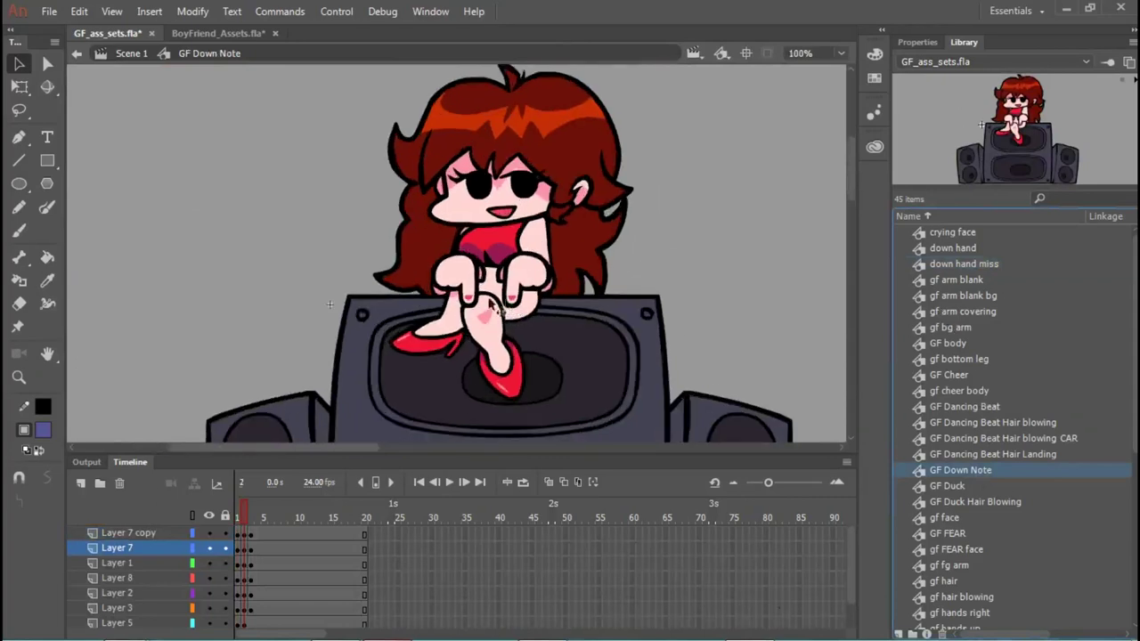
# Step: Swap both hands in frame 2 of Layer 7 copy for the down hand miss symbol
pyautogui.click(153, 531)
pyautogui.scroll(1, 596, 179)
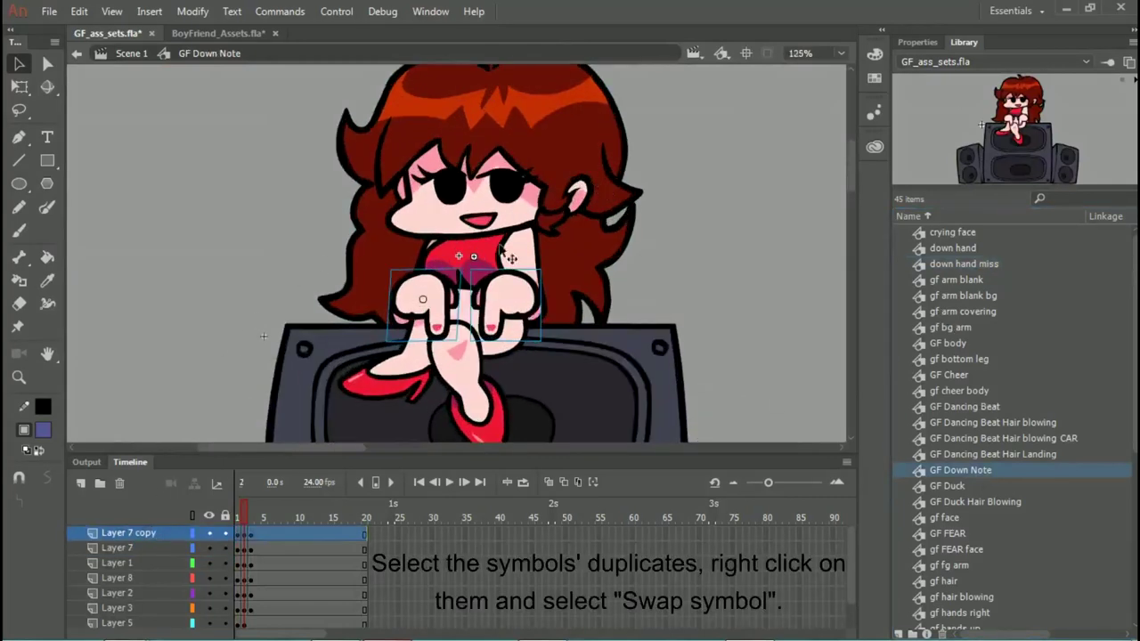
pyautogui.click(248, 536)
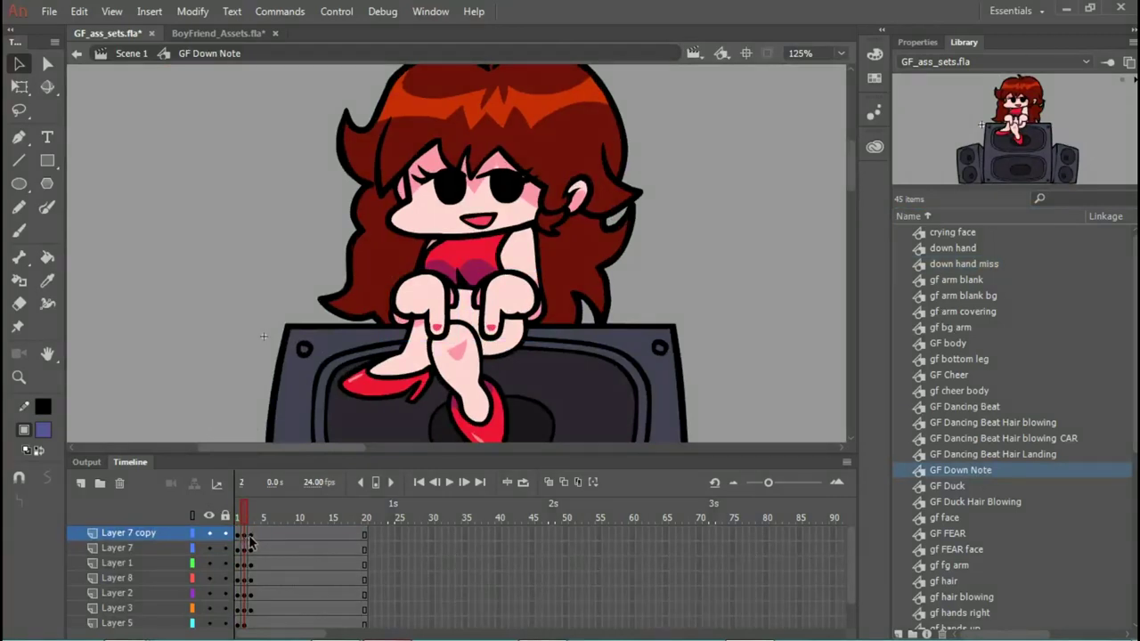
pyautogui.click(245, 537)
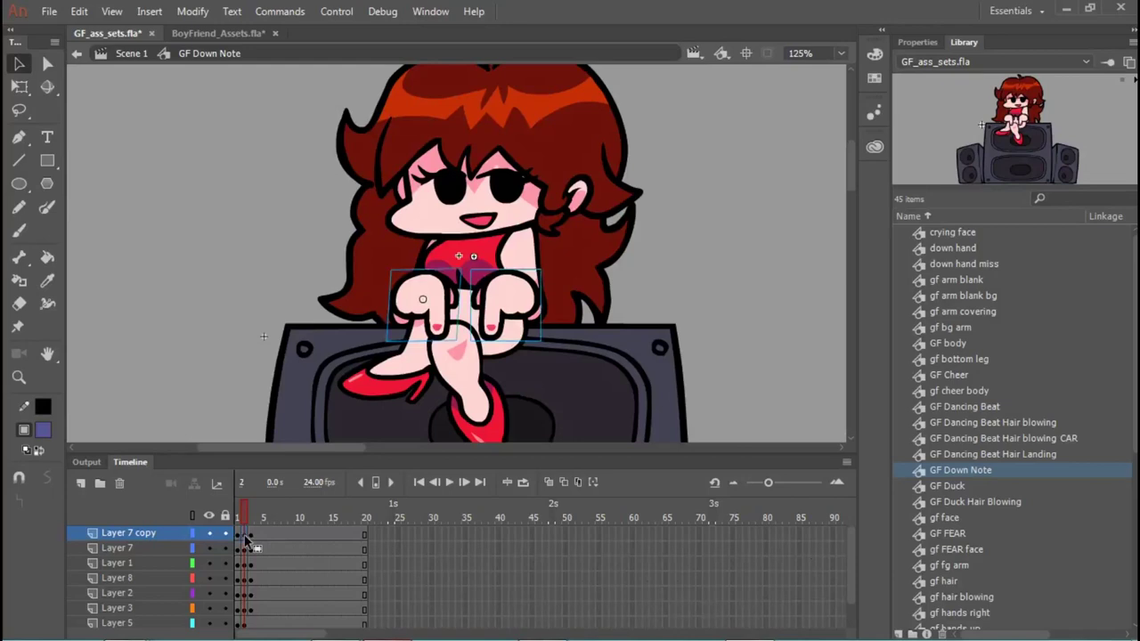
pyautogui.rightClick(501, 287)
pyautogui.click(598, 553)
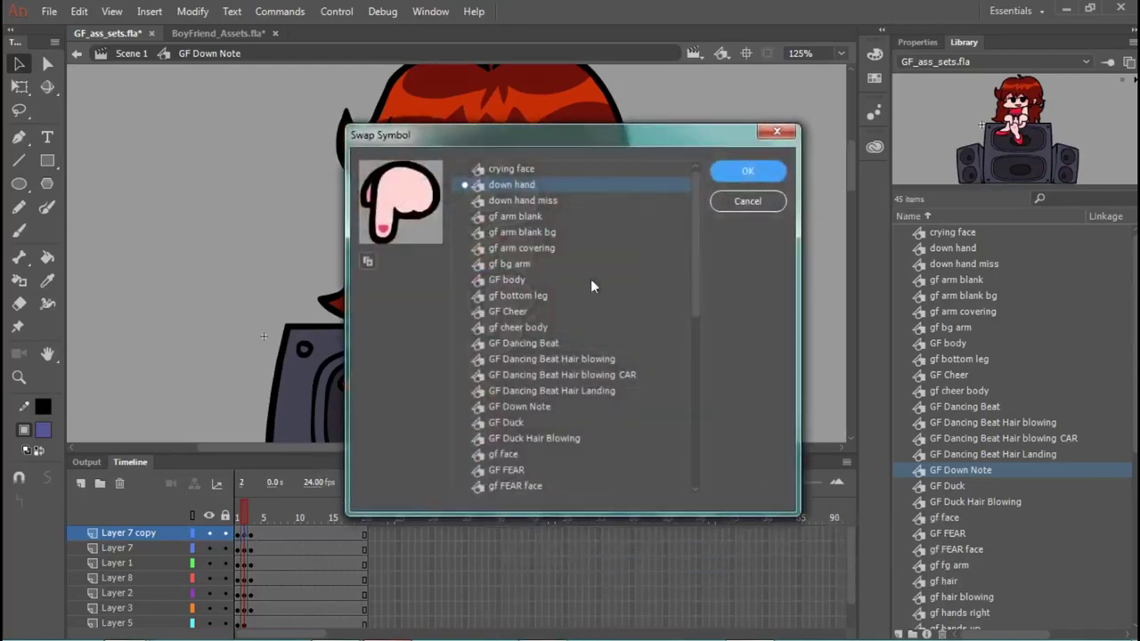
pyautogui.click(559, 202)
pyautogui.click(739, 175)
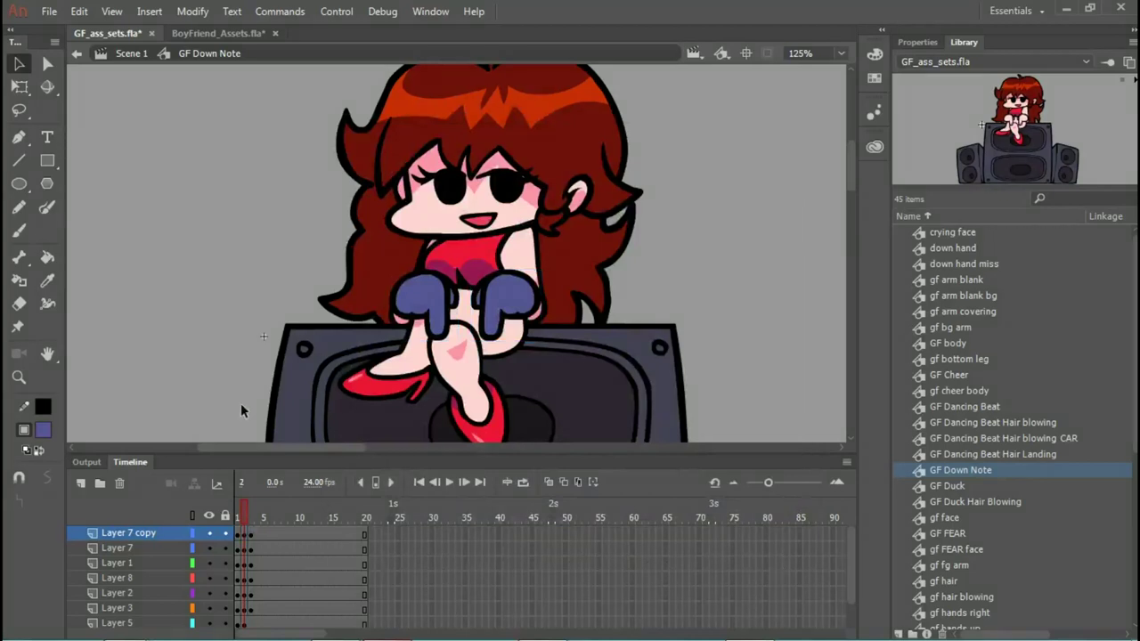
# Step: Swap both hands in frame 3 of Layer 7 copy for the down hand miss symbol
pyautogui.click(251, 535)
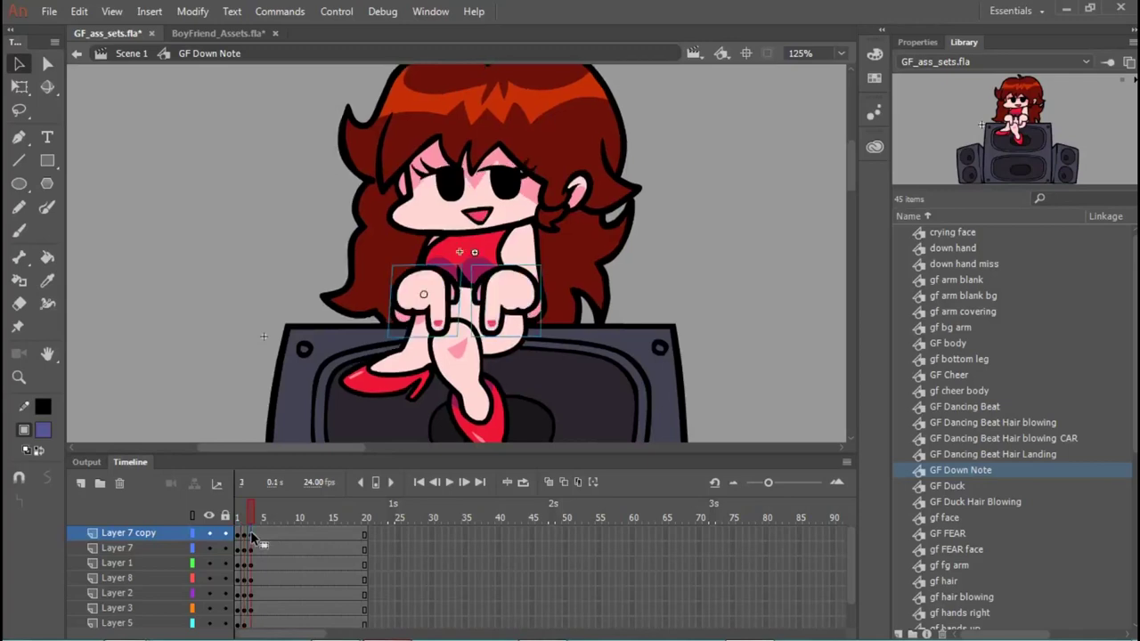
pyautogui.rightClick(439, 299)
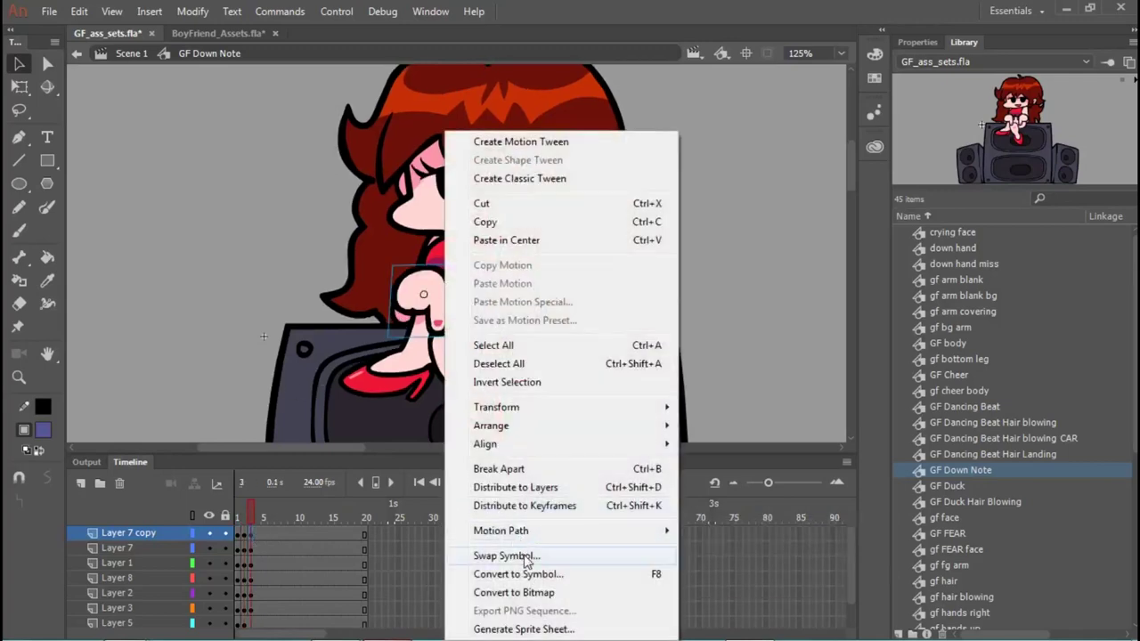
pyautogui.click(524, 556)
pyautogui.click(527, 200)
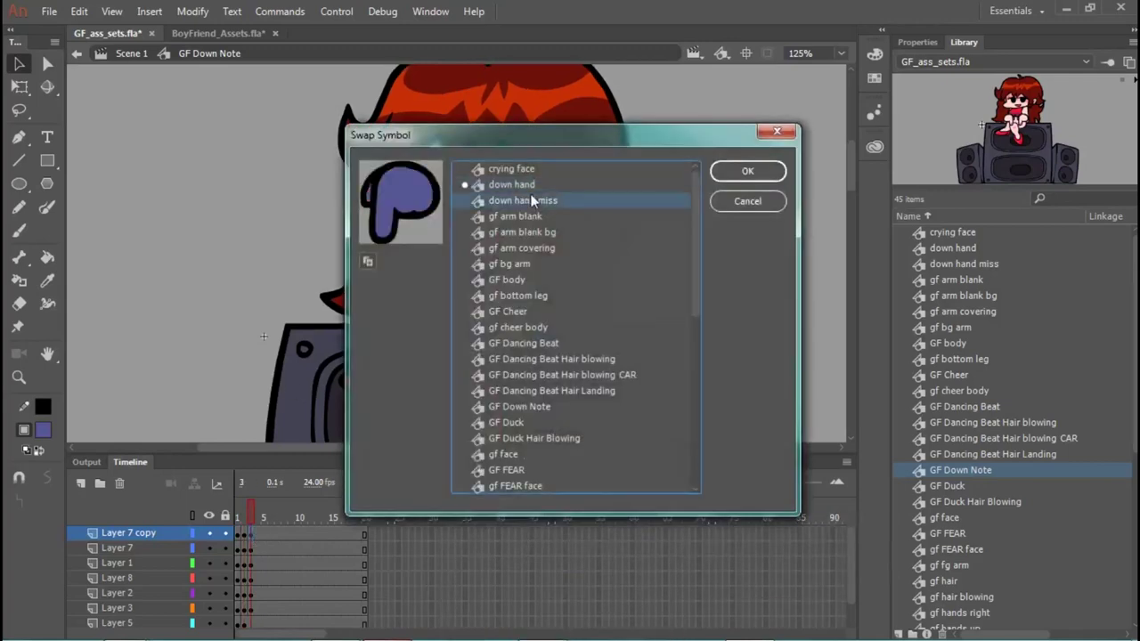
pyautogui.click(726, 174)
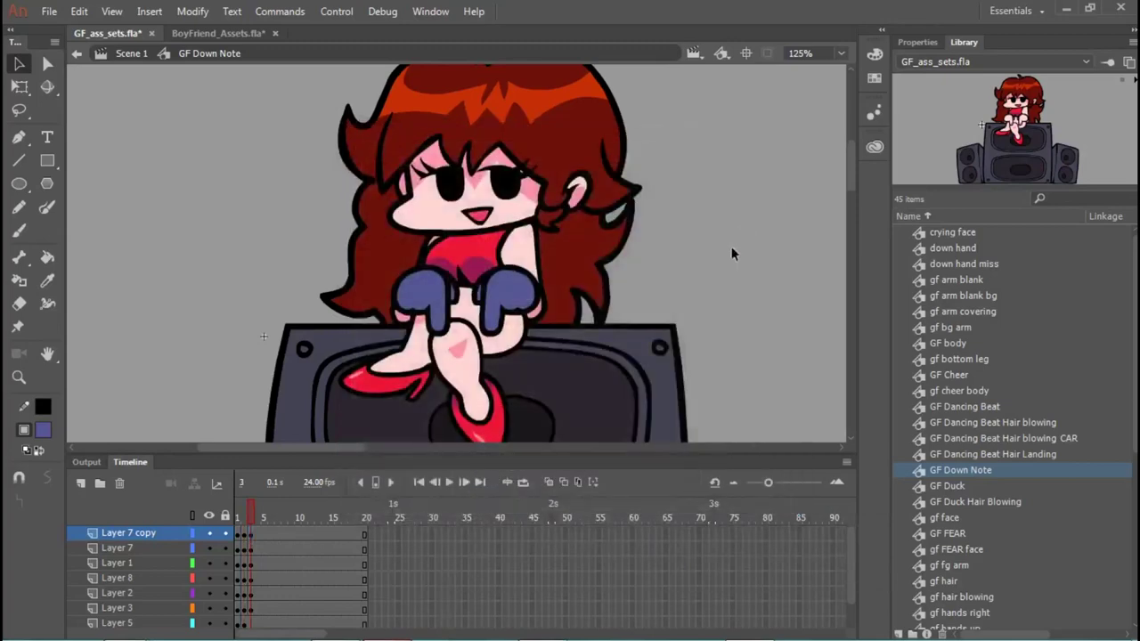
pyautogui.scroll(-1, 664, 305)
pyautogui.scroll(-1, 663, 305)
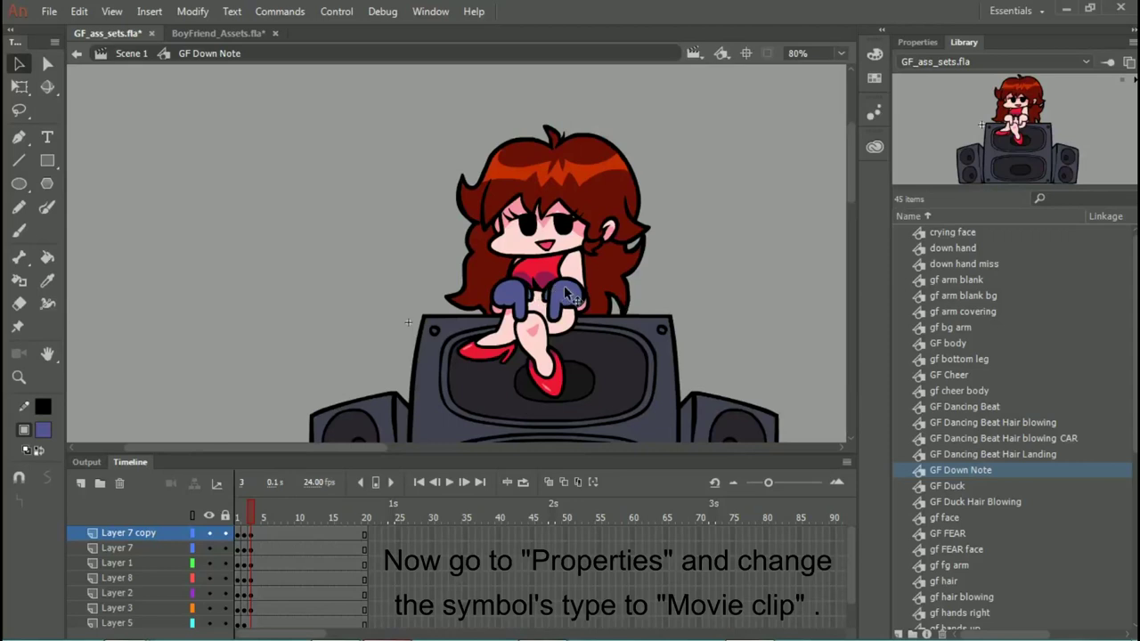
# Step: Change the purple hands in frame 3 to Movie Clip instances with Hard Light blending
pyautogui.click(519, 300)
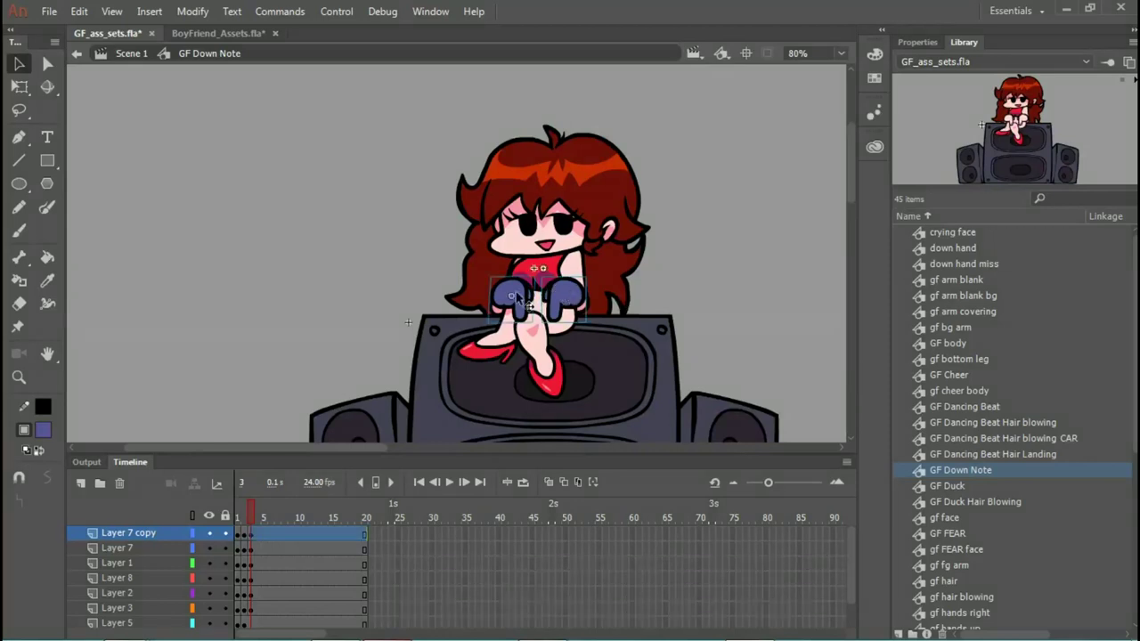
pyautogui.click(919, 43)
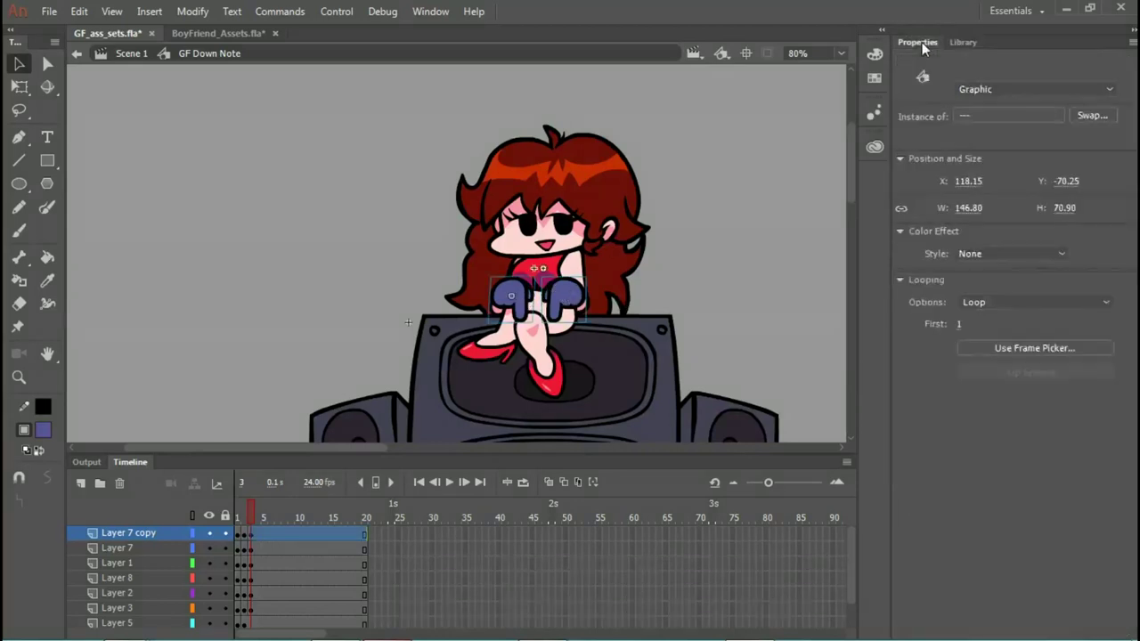
pyautogui.click(999, 88)
pyautogui.click(1001, 106)
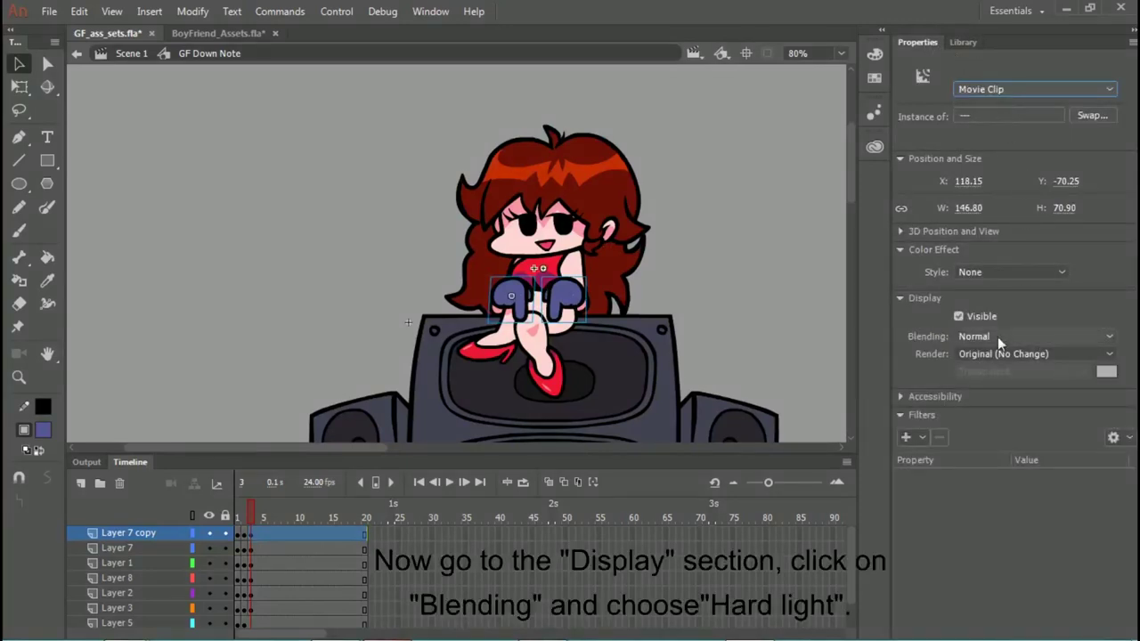
pyautogui.click(997, 337)
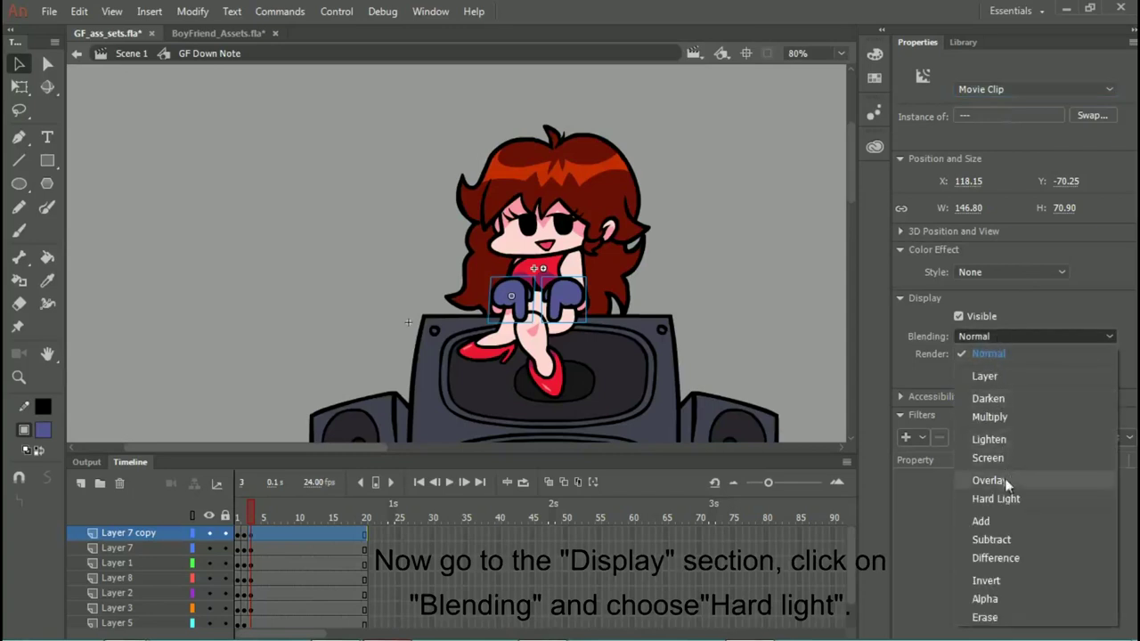
pyautogui.click(996, 498)
pyautogui.scroll(2, 503, 325)
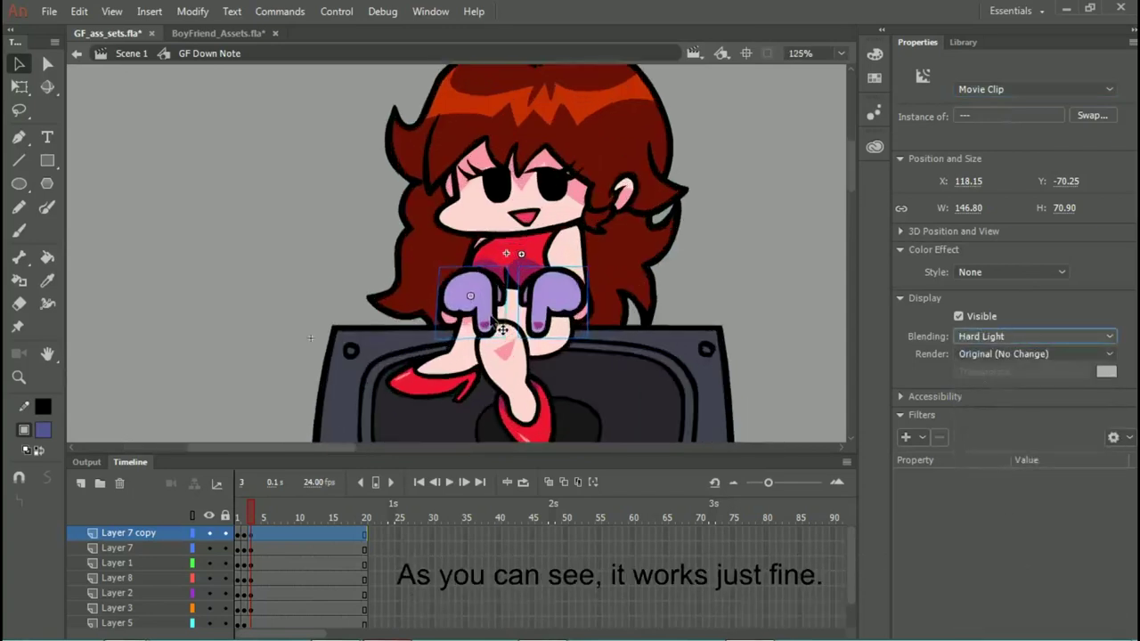
pyautogui.click(759, 196)
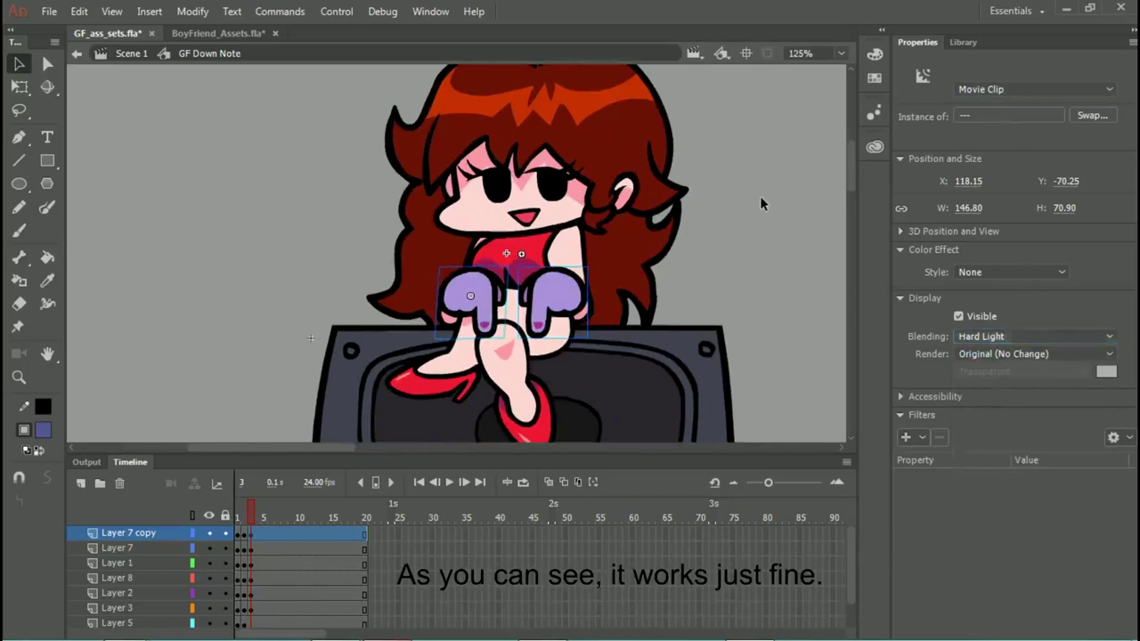
pyautogui.scroll(-1, 467, 289)
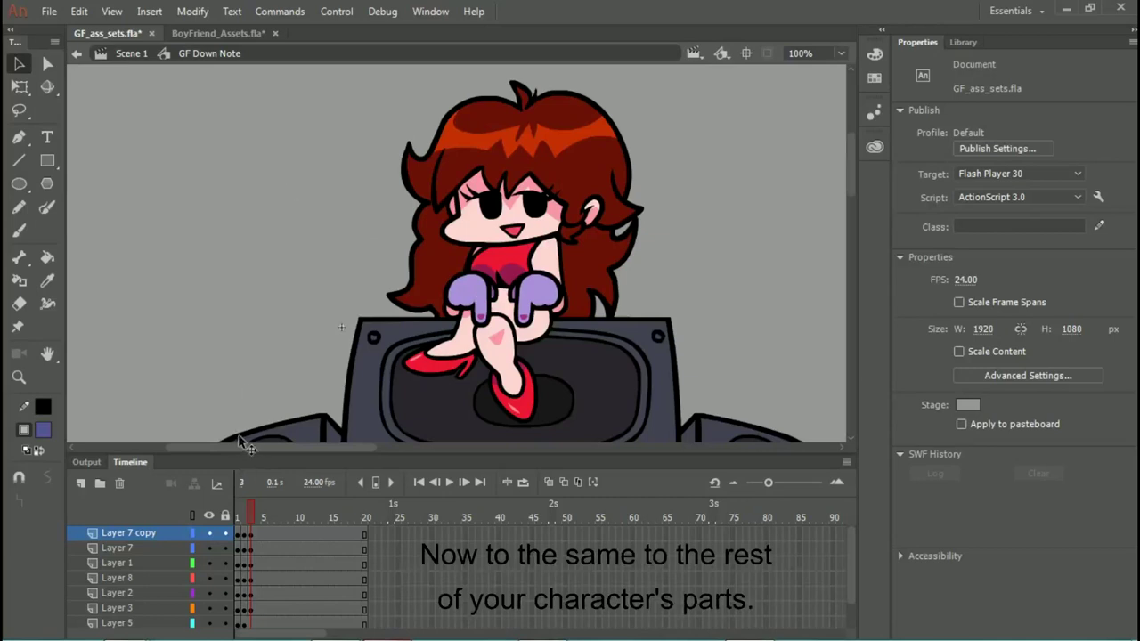
# Step: Change both purple hands in frame 2 to Movie Clip instances with Hard Light blending
pyautogui.click(243, 534)
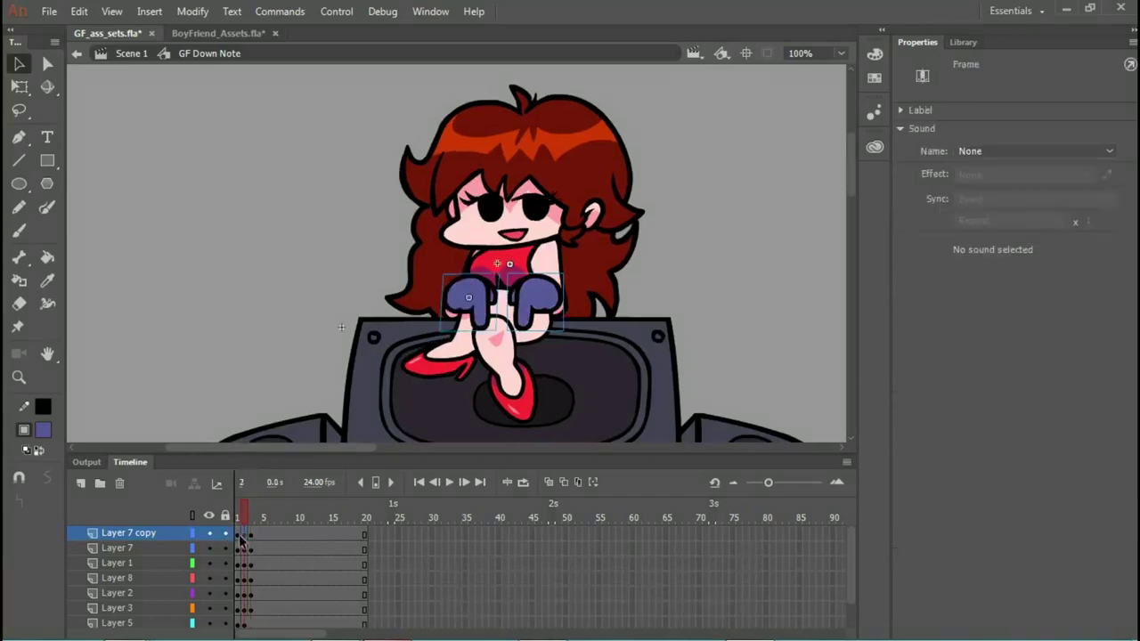
pyautogui.click(488, 301)
pyautogui.click(522, 309)
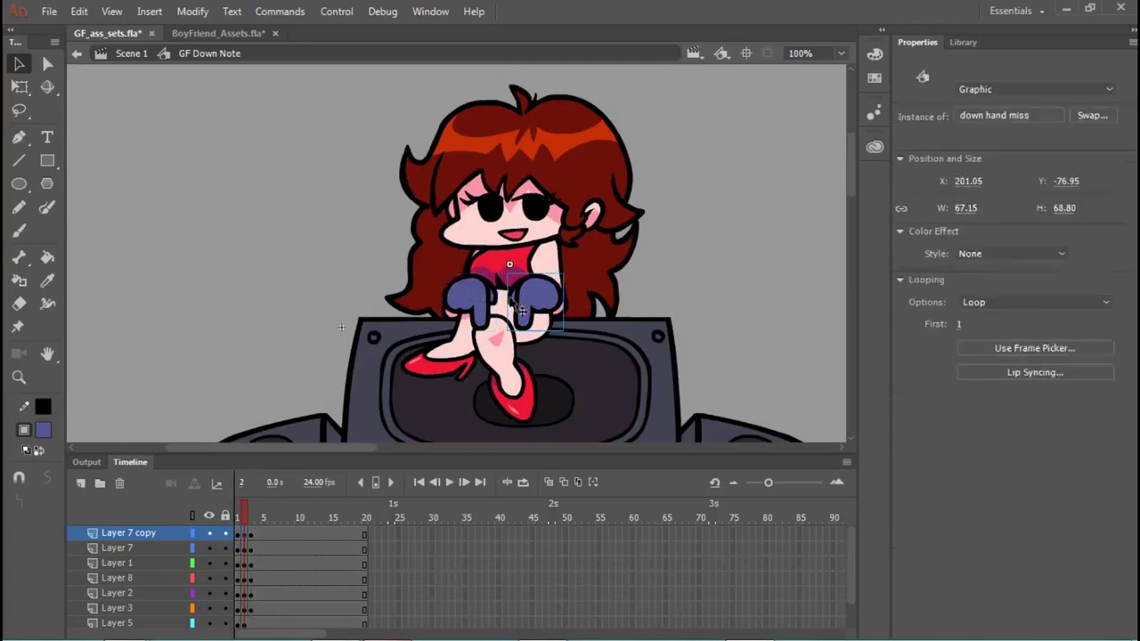
pyautogui.keyDown('shift'); pyautogui.click(487, 301); pyautogui.keyUp('shift')
pyautogui.click(990, 90)
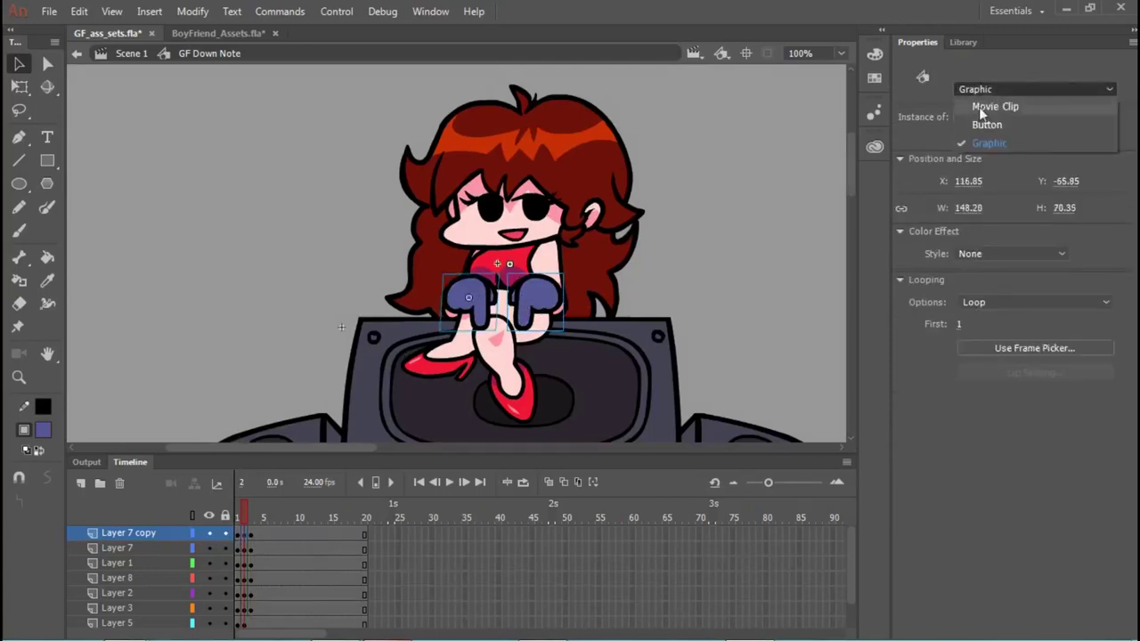
pyautogui.click(980, 102)
pyautogui.click(994, 337)
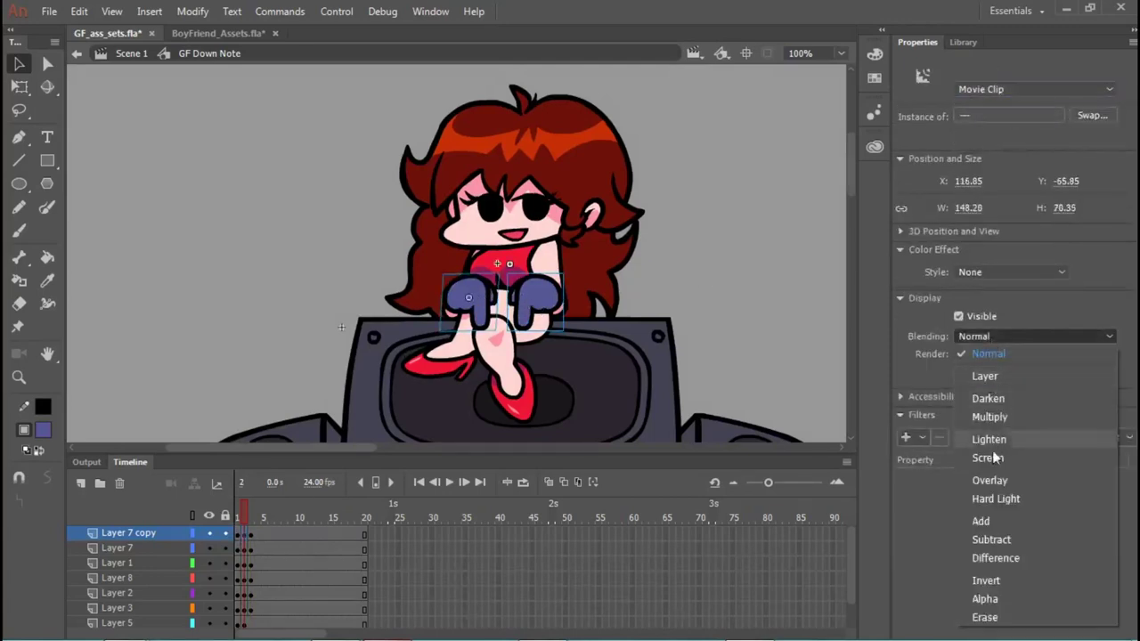
pyautogui.click(1001, 497)
pyautogui.click(247, 262)
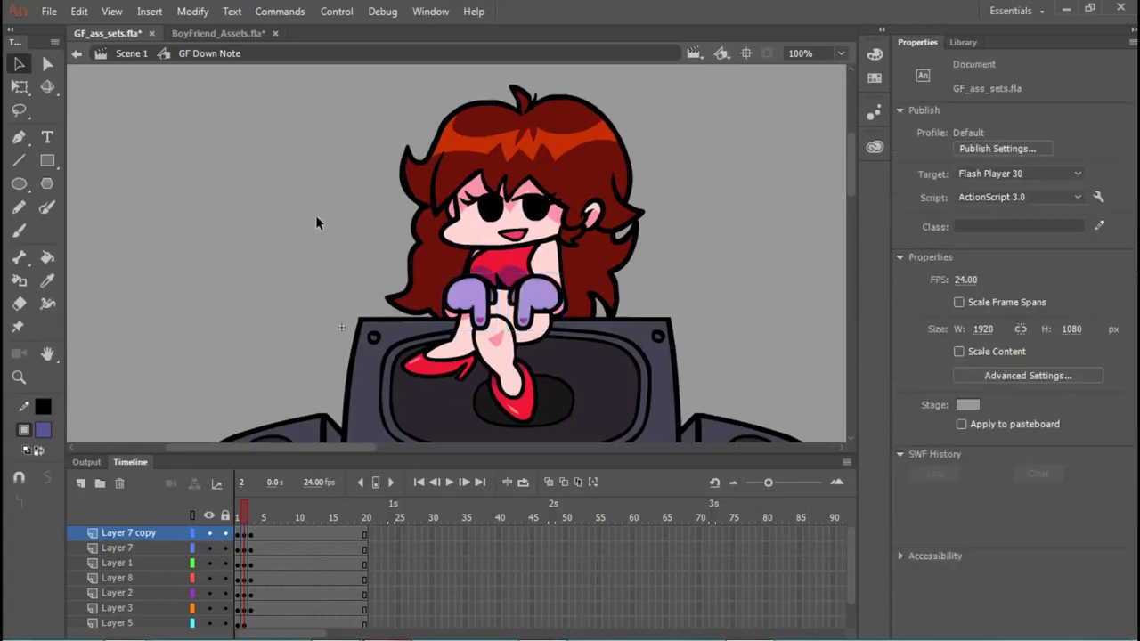
# Step: Duplicate Layer 3, which holds GF's arms
pyautogui.click(966, 42)
pyautogui.click(550, 262)
pyautogui.rightClick(151, 609)
pyautogui.click(232, 313)
# Step: Duplicate the gf arm blank symbol in the library as a movie clip named "gf arm blank copy"
pyautogui.click(980, 232)
pyautogui.click(985, 248)
pyautogui.rightClick(979, 279)
pyautogui.click(944, 346)
pyautogui.click(443, 118)
pyautogui.click(440, 139)
pyautogui.click(664, 93)
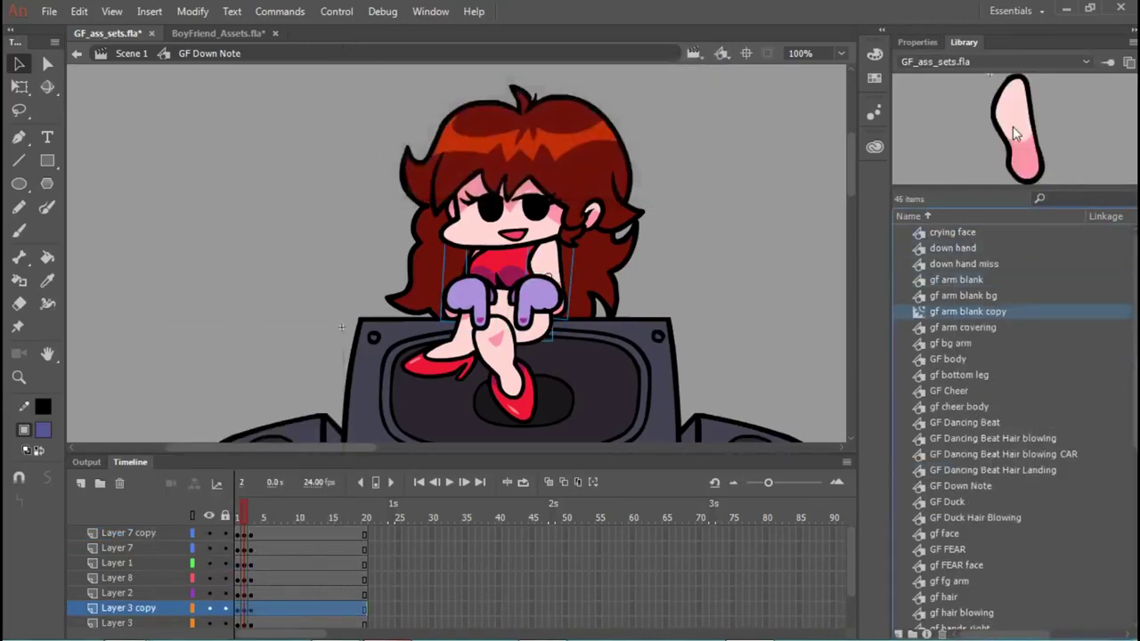
# Step: Open the gf arm blank copy symbol and fill the arm inside its outline with the purple
pyautogui.doubleClick(1012, 126)
pyautogui.scroll(4, 499, 210)
pyautogui.press('k')
pyautogui.click(416, 343)
pyautogui.click(990, 328)
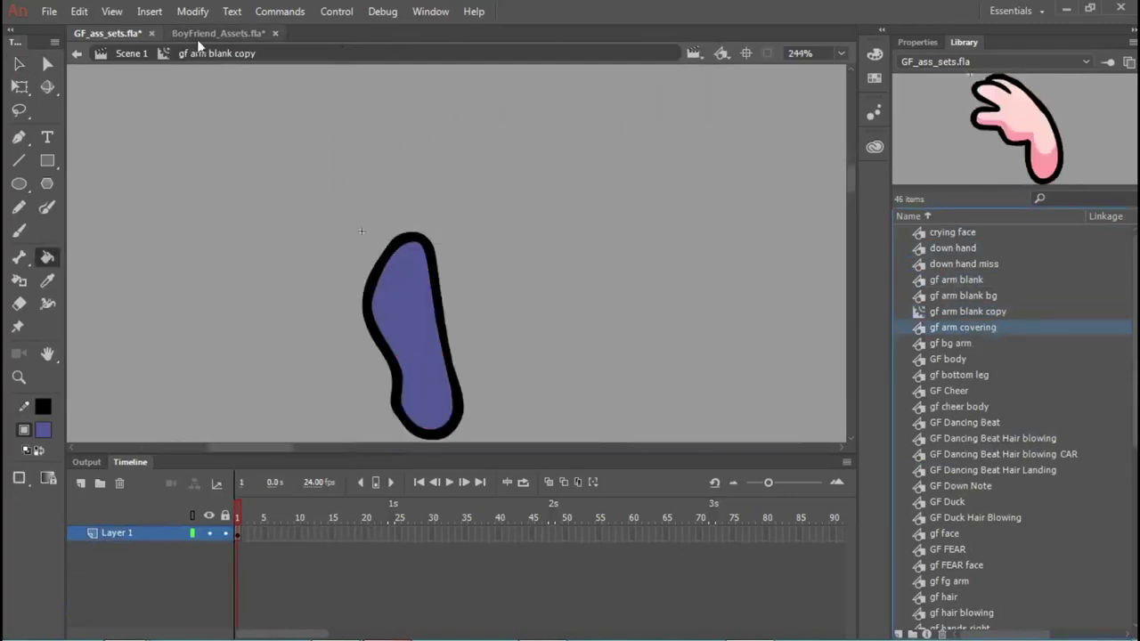
# Step: Return to the GF Down Note symbol and swap the gf arm blank instance in frame 2 of Layer 3 copy for gf arm blank copy
pyautogui.click(132, 55)
pyautogui.click(974, 489)
pyautogui.doubleClick(1016, 130)
pyautogui.press('v')
pyautogui.rightClick(491, 179)
pyautogui.click(552, 309)
pyautogui.click(547, 247)
pyautogui.click(754, 180)
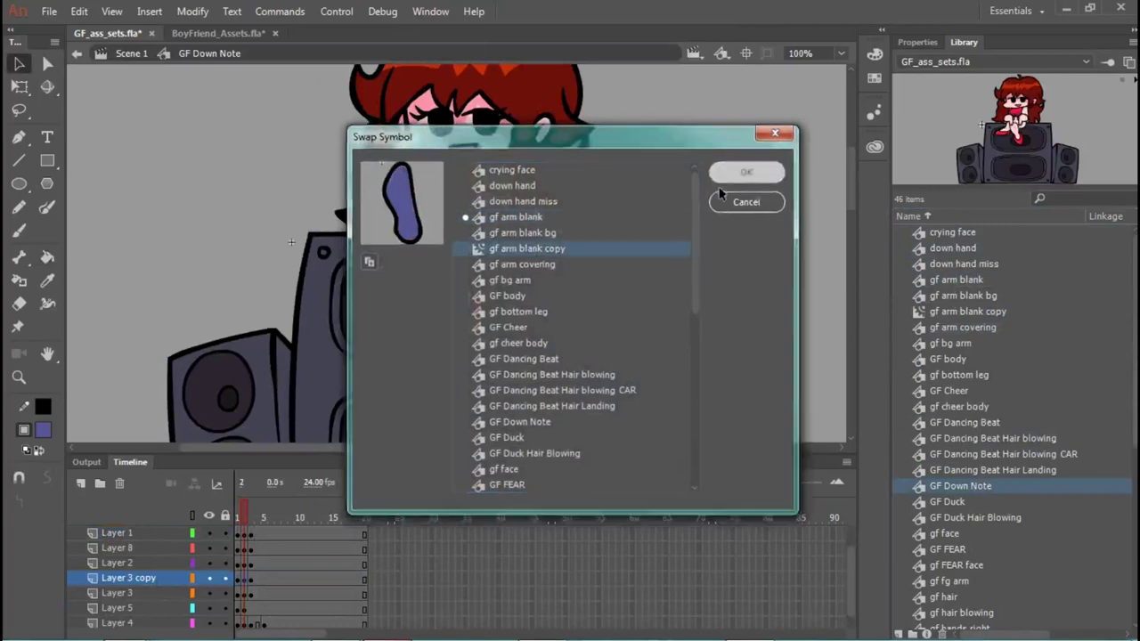
pyautogui.click(748, 174)
pyautogui.scroll(3, 245, 284)
pyautogui.rightClick(617, 242)
pyautogui.click(664, 523)
pyautogui.click(745, 198)
pyautogui.rightClick(613, 251)
pyautogui.click(658, 522)
pyautogui.click(745, 201)
pyautogui.scroll(-3, 499, 258)
# Step: Swap the gf arm blank instance in frame 3 of Layer 3 copy for gf arm blank copy and open its instance properties
pyautogui.press('.')
pyautogui.rightClick(497, 257)
pyautogui.click(545, 522)
pyautogui.doubleClick(681, 251)
pyautogui.click(920, 42)
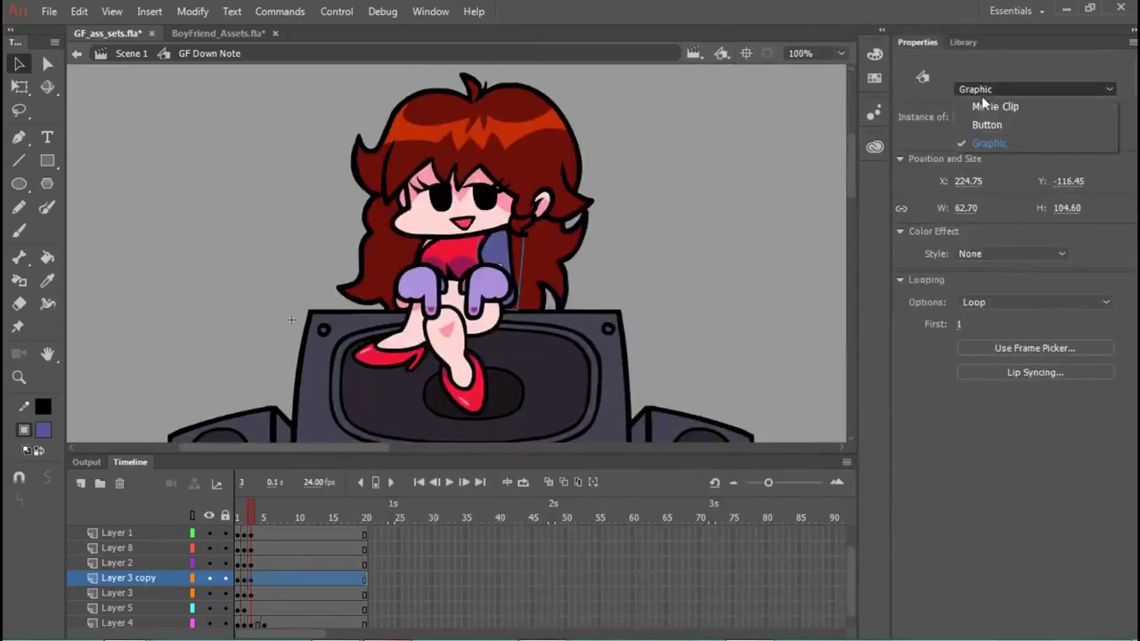
# Step: Duplicate the gf arm blank bg symbol in the library as "gf arm blank bg copy"
pyautogui.click(966, 42)
pyautogui.click(971, 265)
pyautogui.click(977, 296)
pyautogui.rightClick(977, 296)
pyautogui.click(1002, 321)
pyautogui.click(662, 94)
# Step: Open the gf arm blank bg copy symbol and fill the arm inside its outline with purple, undoing the misplaced outline fill
pyautogui.doubleClick(1022, 142)
pyautogui.click(47, 257)
pyautogui.click(382, 254)
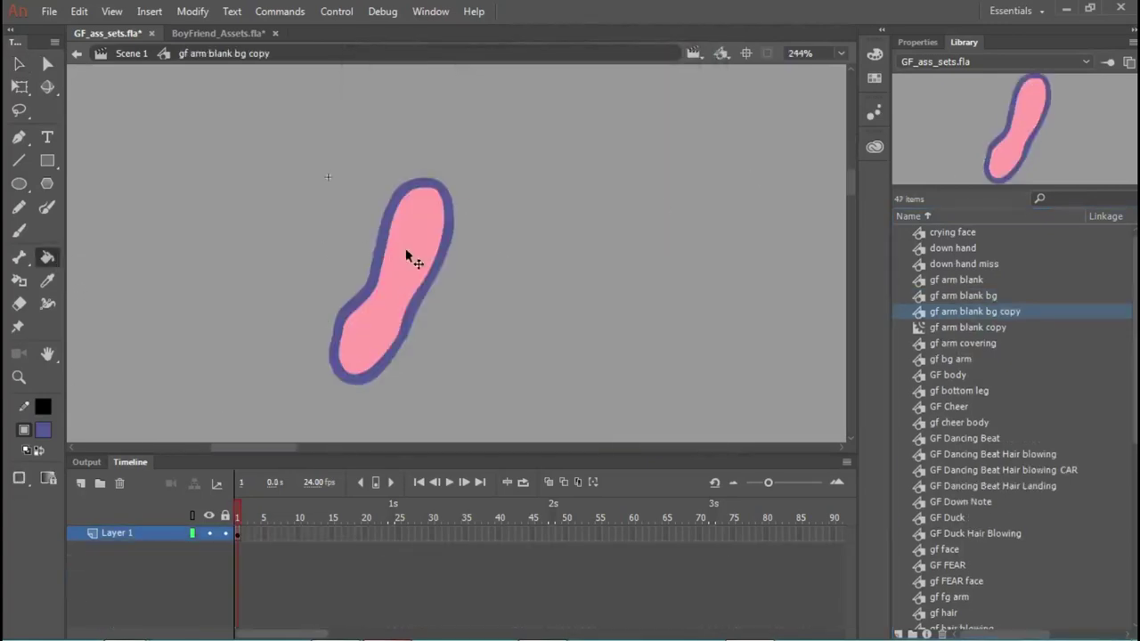
pyautogui.hotkey('ctrl', 'z')
pyautogui.click(407, 252)
# Step: Duplicate the GF body symbol as "GF body copy" and fill the body inside its outlines with the purple
pyautogui.click(999, 330)
pyautogui.click(991, 359)
pyautogui.press('Down')
pyautogui.rightClick(947, 375)
pyautogui.click(962, 346)
pyautogui.press('Return')
pyautogui.click(48, 258)
pyautogui.click(454, 321)
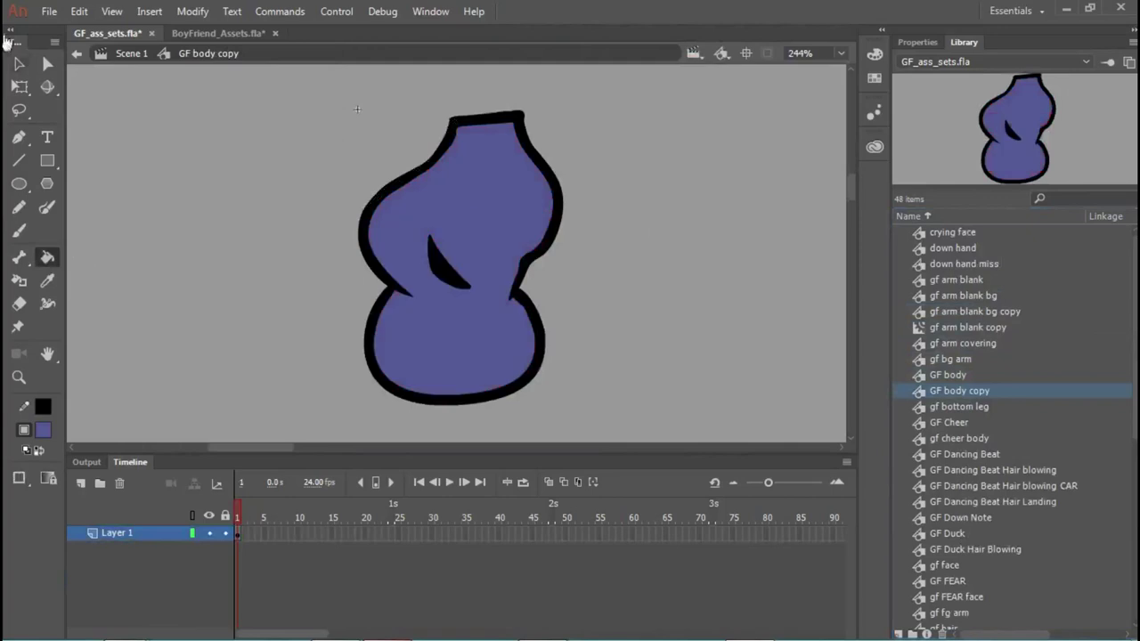
# Step: Duplicate the gf bottom leg symbol as "gf bottom leg copy" and fill its leg and shoe with the purple
pyautogui.press('v')
pyautogui.click(959, 406)
pyautogui.rightClick(996, 411)
pyautogui.click(989, 346)
pyautogui.press('Return')
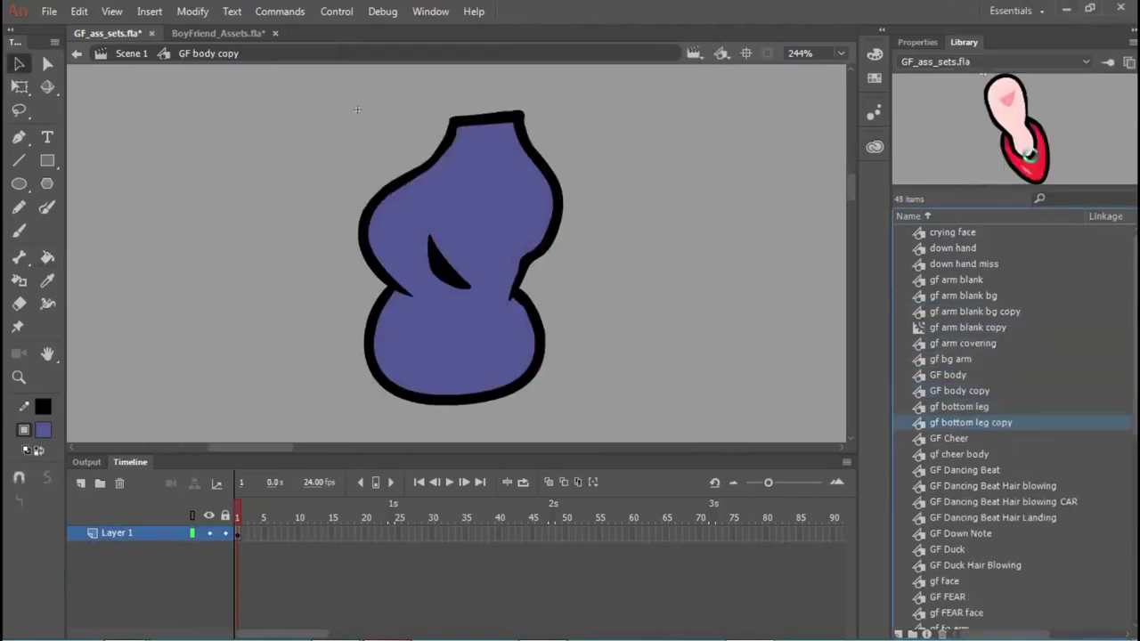
pyautogui.press('k')
pyautogui.click(448, 197)
pyautogui.click(445, 303)
pyautogui.press('v')
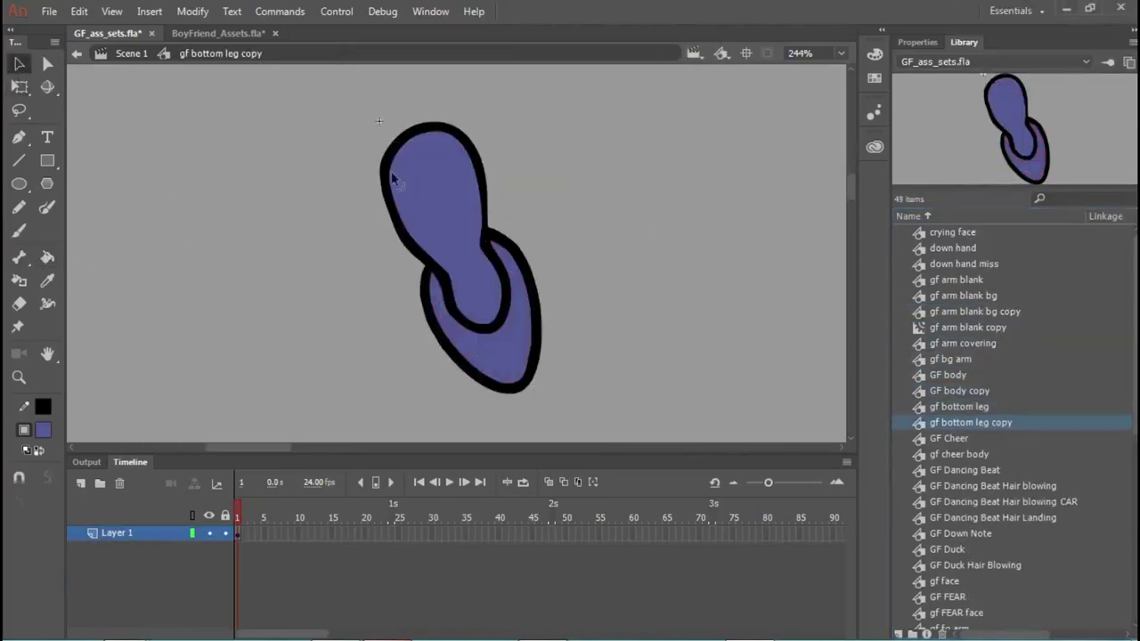
# Step: Find the gf hair symbol in the library and duplicate it as "gf hair copy"
pyautogui.click(974, 439)
pyautogui.press('Down')
pyautogui.press('Down')
pyautogui.press('Down')
pyautogui.press('Down')
pyautogui.press('Down')
pyautogui.press('Down')
pyautogui.press('Down')
pyautogui.press('Down')
pyautogui.press('Down')
pyautogui.press('Down')
pyautogui.press('Down')
pyautogui.press('Down')
pyautogui.press('Down')
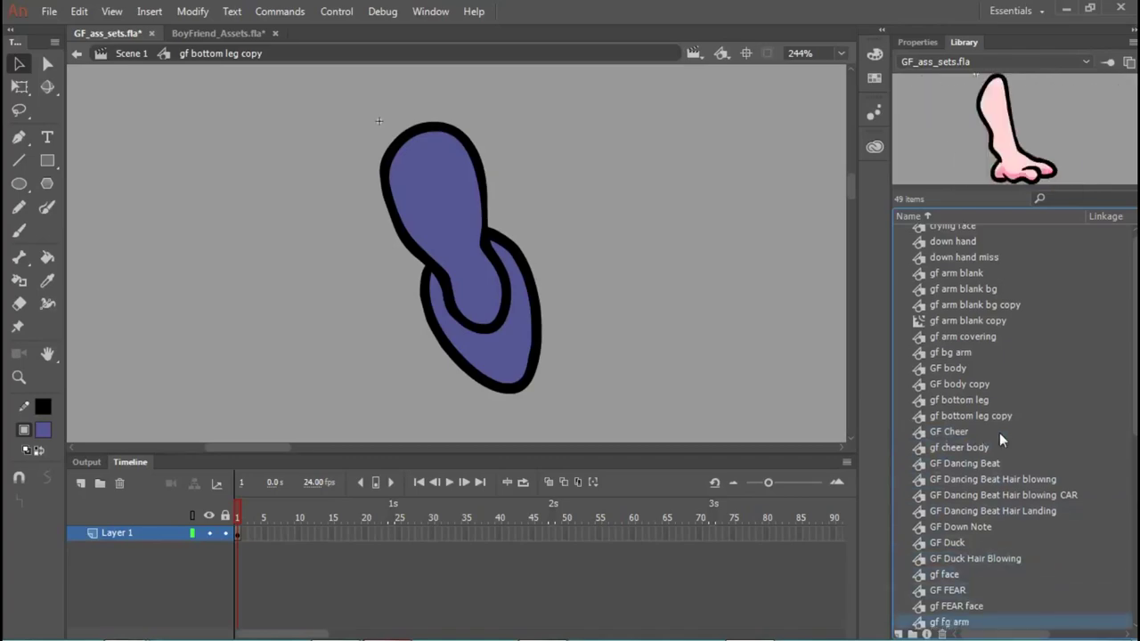
pyautogui.rightClick(1000, 605)
pyautogui.click(990, 312)
pyautogui.press('Return')
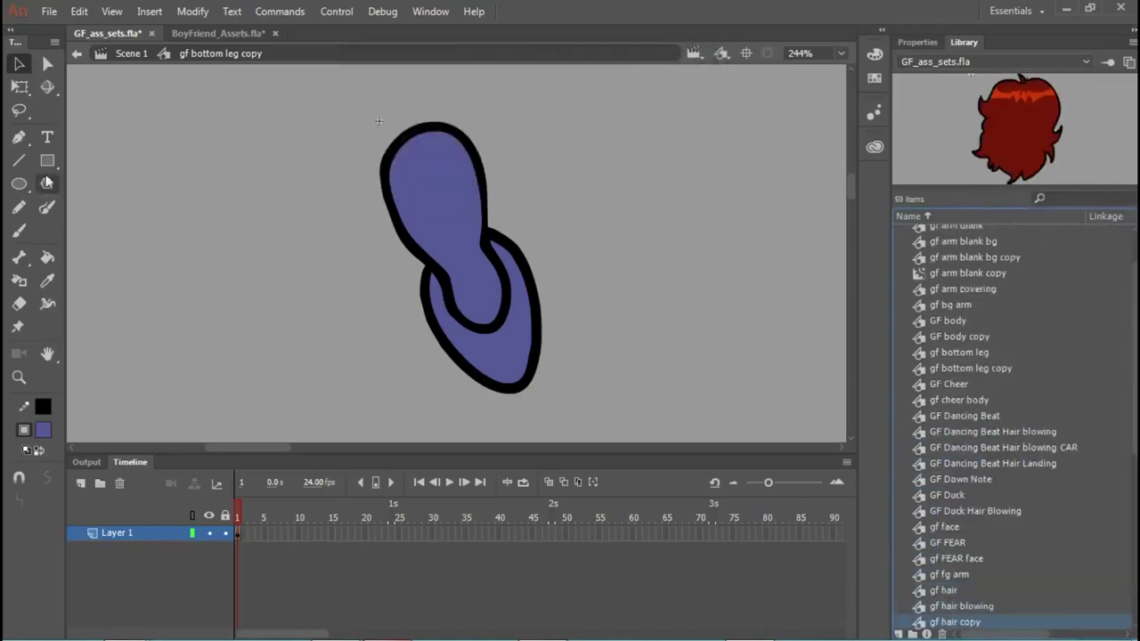
# Step: Open the gf hair copy symbol and fill the hair and its orange highlight with the purple
pyautogui.scroll(-1, 996, 463)
pyautogui.doubleClick(1022, 113)
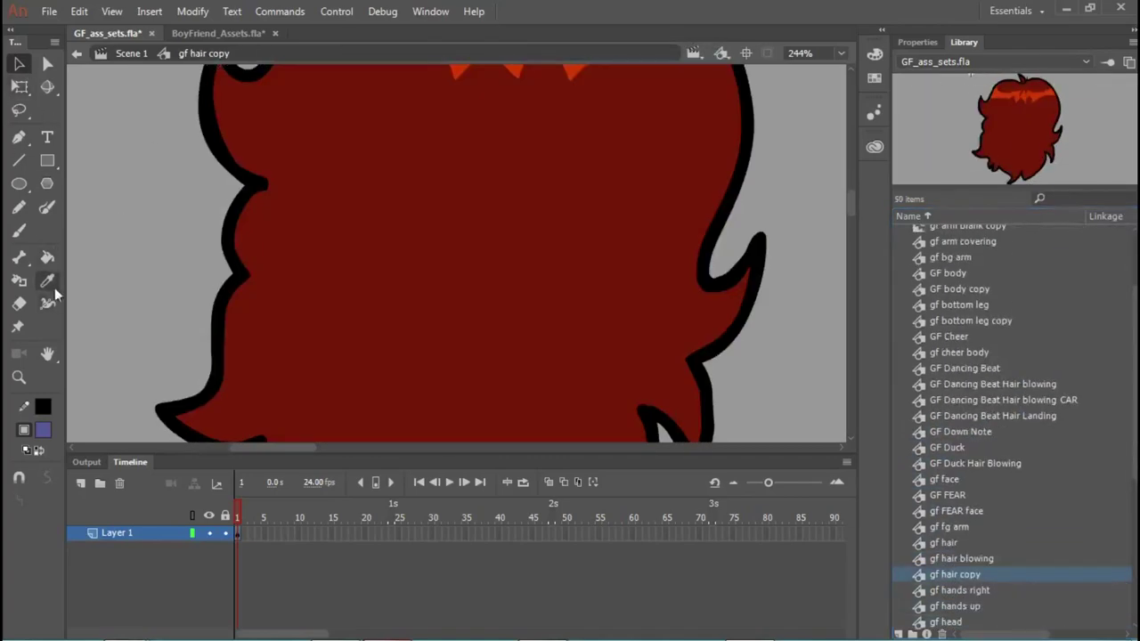
pyautogui.click(48, 257)
pyautogui.click(489, 252)
pyautogui.scroll(2, 485, 205)
pyautogui.click(465, 105)
pyautogui.click(24, 70)
# Step: Duplicate the gf head symbol in the library as "gf head copy"
pyautogui.scroll(-3, 991, 447)
pyautogui.click(991, 449)
pyautogui.press('Down')
pyautogui.press('Down')
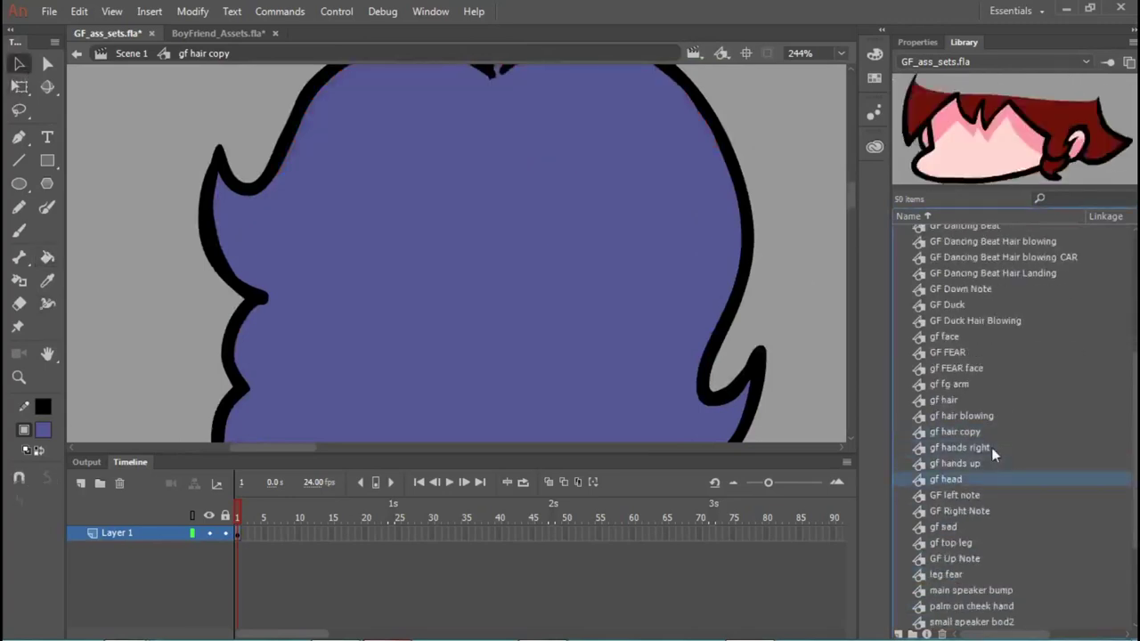
pyautogui.rightClick(992, 483)
pyautogui.click(1020, 185)
pyautogui.press('Return')
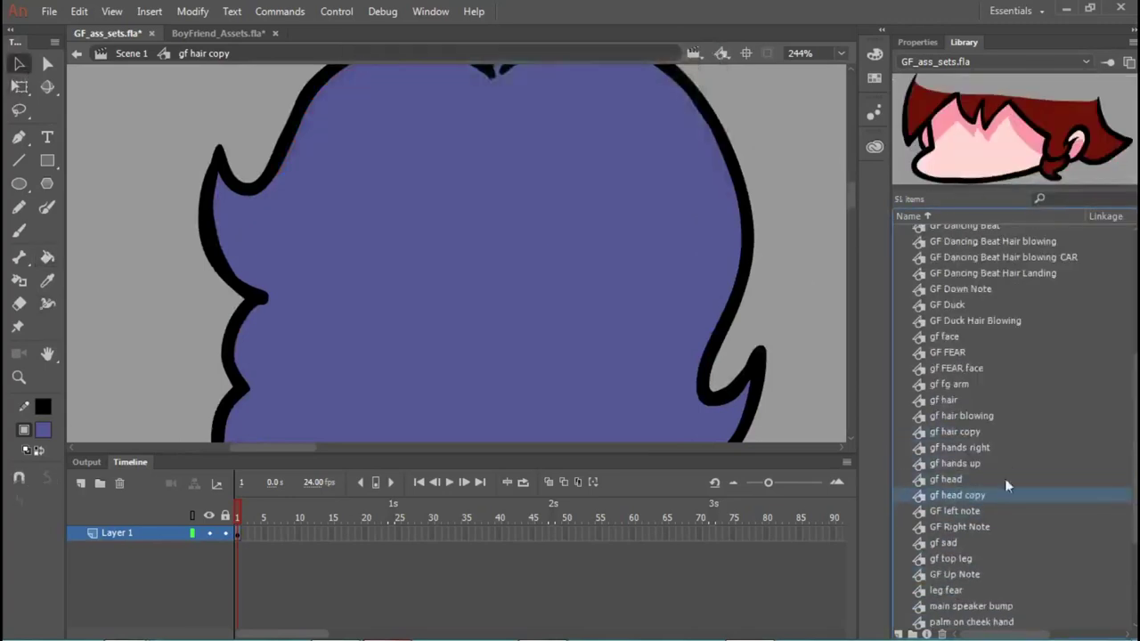
# Step: Open the gf head copy symbol and fill the face, hair and ear areas inside the outlines with the purple
pyautogui.doubleClick(989, 173)
pyautogui.click(48, 257)
pyautogui.click(400, 307)
pyautogui.click(463, 250)
pyautogui.click(553, 270)
pyautogui.click(540, 340)
pyautogui.click(591, 303)
pyautogui.click(594, 271)
pyautogui.click(271, 202)
pyautogui.click(257, 278)
pyautogui.click(21, 65)
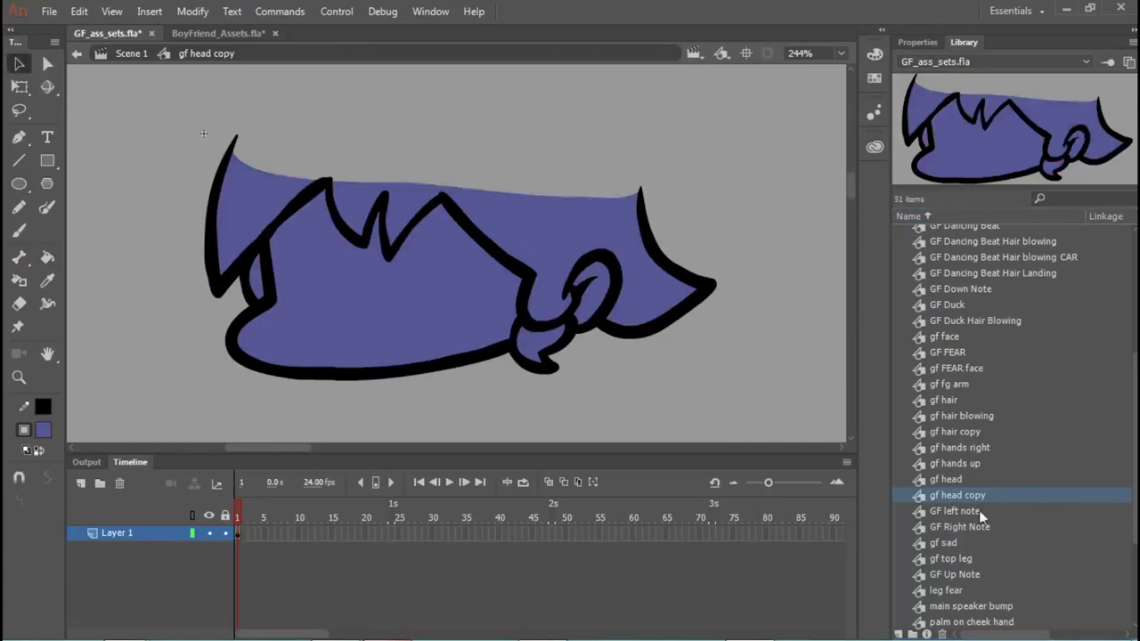
# Step: Duplicate the gf top leg symbol as "gf top leg copy" and open the copy for editing
pyautogui.click(983, 513)
pyautogui.press('Down')
pyautogui.press('Down')
pyautogui.press('Down')
pyautogui.rightClick(956, 561)
pyautogui.click(1039, 270)
pyautogui.press('Return')
pyautogui.doubleClick(1041, 141)
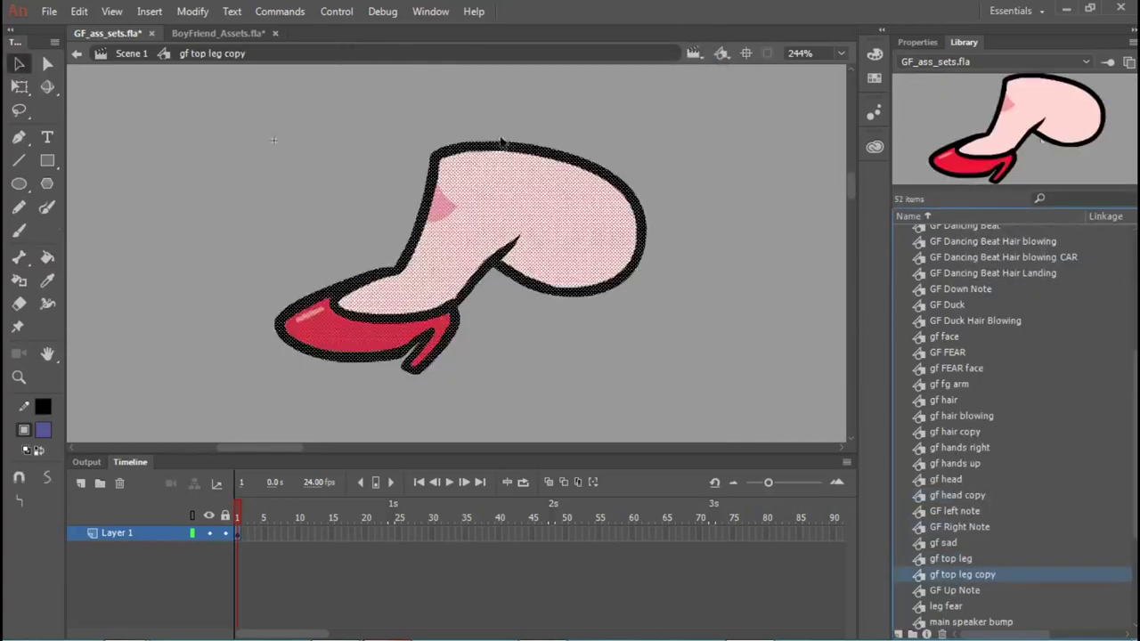
# Step: Fill the leg, knee shading and shoe of gf top leg copy with the purple
pyautogui.click(48, 258)
pyautogui.click(469, 224)
pyautogui.click(443, 208)
pyautogui.click(341, 330)
pyautogui.press('v')
# Step: Look through the library symbols for any remaining GF parts that need a purple copy
pyautogui.press('Down')
pyautogui.press('Down')
pyautogui.press('Down')
pyautogui.press('Down')
pyautogui.press('Down')
pyautogui.press('Down')
pyautogui.press('Down')
pyautogui.press('Down')
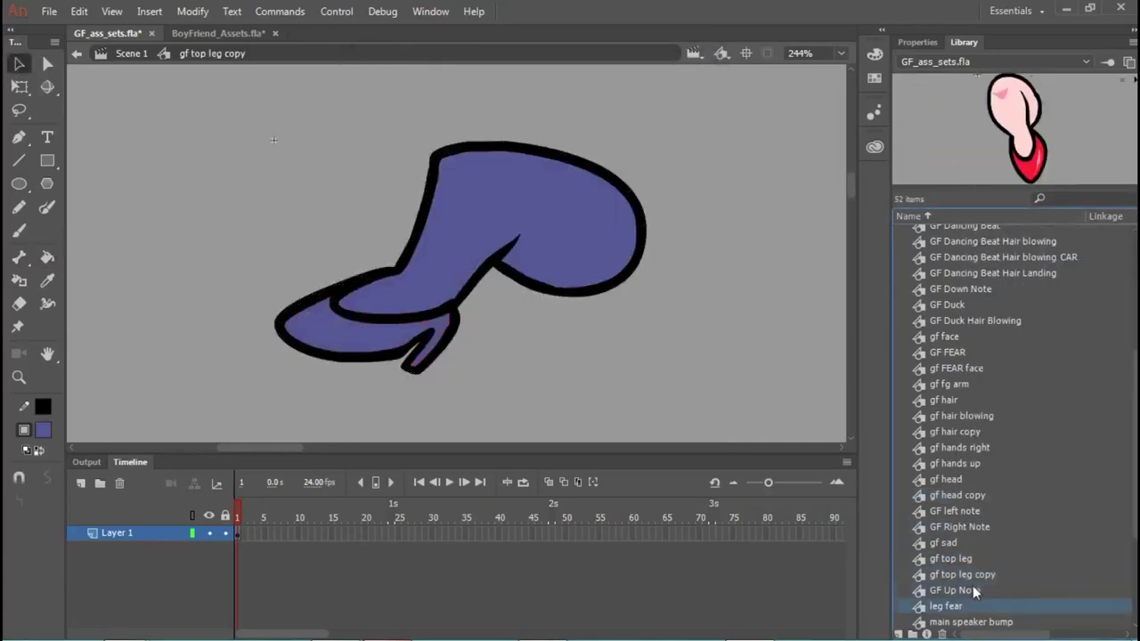
pyautogui.press('Down')
pyautogui.press('Down')
pyautogui.press('Down')
pyautogui.press('Down')
pyautogui.press('Down')
pyautogui.press('Down')
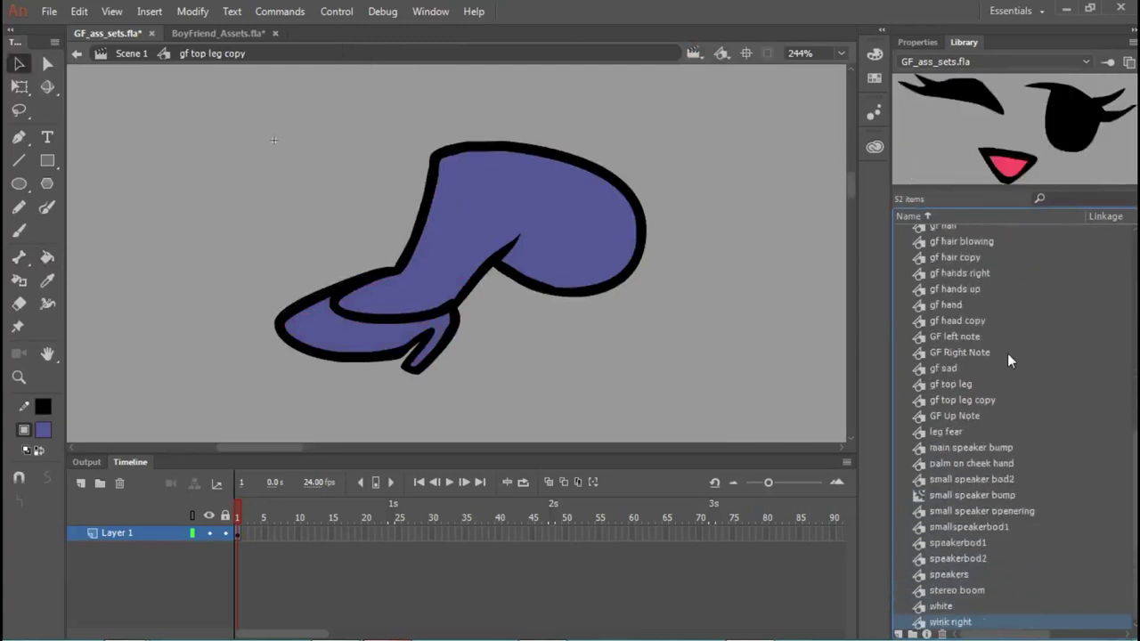
pyautogui.press('Up')
pyautogui.press('Up')
pyautogui.press('Up')
pyautogui.press('Up')
pyautogui.press('Up')
pyautogui.press('Up')
pyautogui.press('Up')
pyautogui.press('Up')
pyautogui.press('Up')
pyautogui.press('Up')
pyautogui.press('Up')
pyautogui.press('Up')
pyautogui.press('Up')
pyautogui.press('Up')
pyautogui.press('Up')
pyautogui.press('Up')
pyautogui.press('Up')
pyautogui.press('Up')
pyautogui.press('Up')
pyautogui.press('Up')
pyautogui.press('Down')
pyautogui.press('Down')
pyautogui.press('Down')
pyautogui.press('Down')
pyautogui.press('Down')
pyautogui.press('Down')
pyautogui.press('Down')
pyautogui.press('Down')
pyautogui.press('Down')
pyautogui.press('Down')
pyautogui.press('Down')
# Step: Return to Scene 1, locate the GF Down Note symbol in the library and open it for editing
pyautogui.click(133, 54)
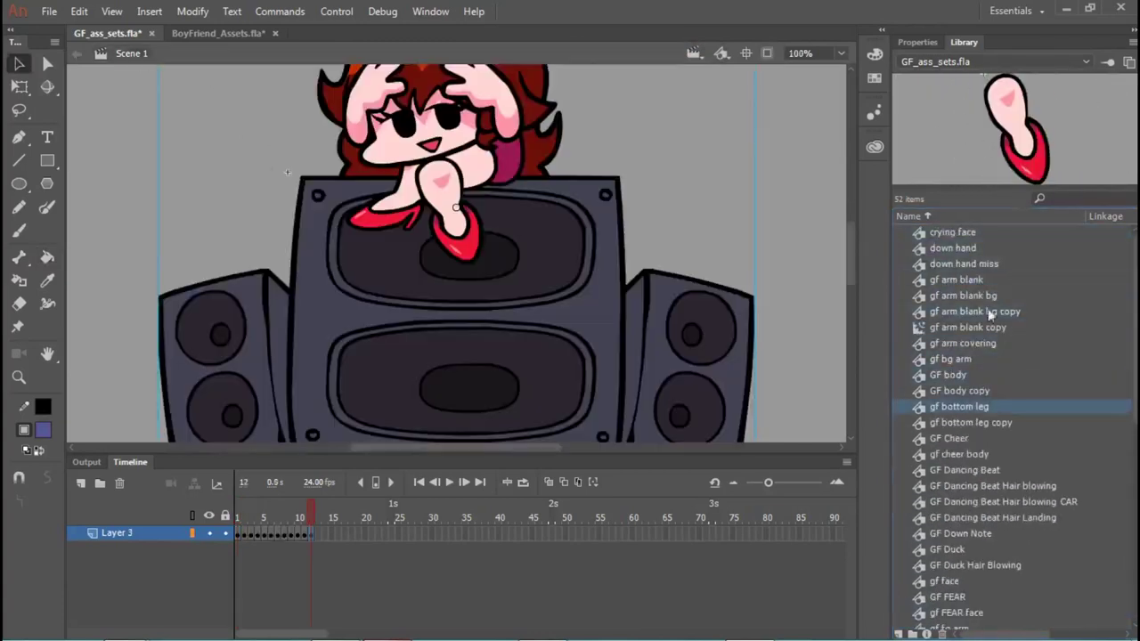
pyautogui.click(989, 366)
pyautogui.press('Up')
pyautogui.press('Up')
pyautogui.press('Up')
pyautogui.press('Up')
pyautogui.press('Up')
pyautogui.press('Up')
pyautogui.press('Up')
pyautogui.press('Up')
pyautogui.press('Down')
pyautogui.press('Down')
pyautogui.press('Down')
pyautogui.press('Down')
pyautogui.press('Down')
pyautogui.press('Down')
pyautogui.press('Down')
pyautogui.press('Down')
pyautogui.press('Down')
pyautogui.press('Down')
pyautogui.press('Down')
pyautogui.press('Down')
pyautogui.press('Down')
pyautogui.press('Down')
pyautogui.press('Down')
pyautogui.press('Down')
pyautogui.press('Down')
pyautogui.press('Down')
pyautogui.press('Down')
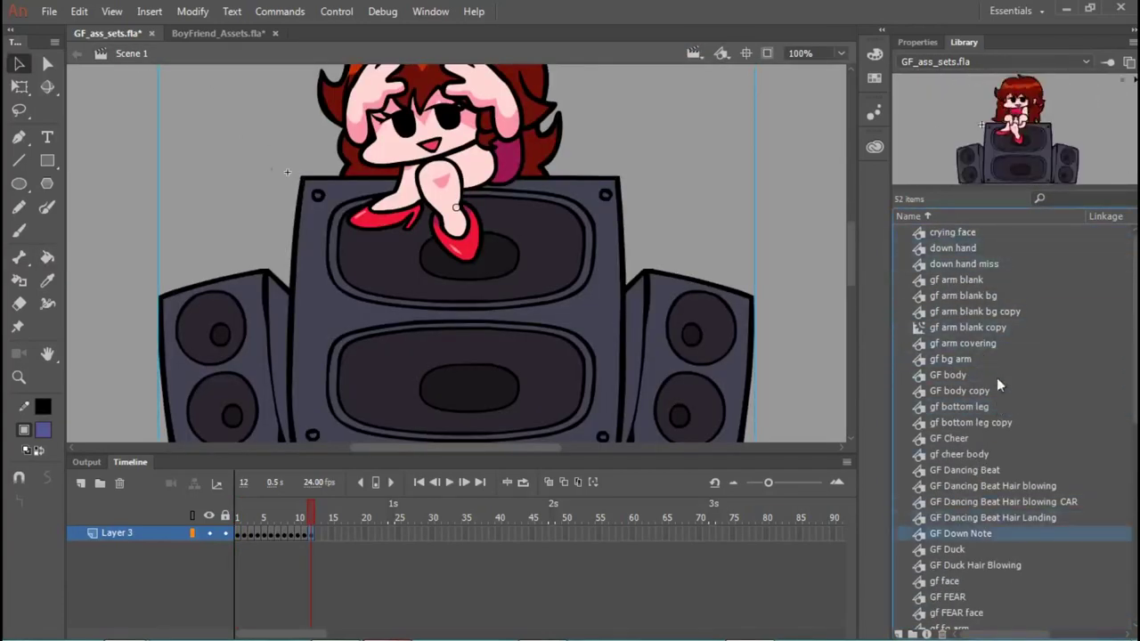
pyautogui.doubleClick(919, 533)
# Step: Duplicate Layer 2 and swap the head instance in frame 2 of Layer 2 copy for gf head copy
pyautogui.click(156, 563)
pyautogui.rightClick(156, 563)
pyautogui.click(238, 283)
pyautogui.click(245, 566)
pyautogui.rightClick(521, 233)
pyautogui.click(592, 514)
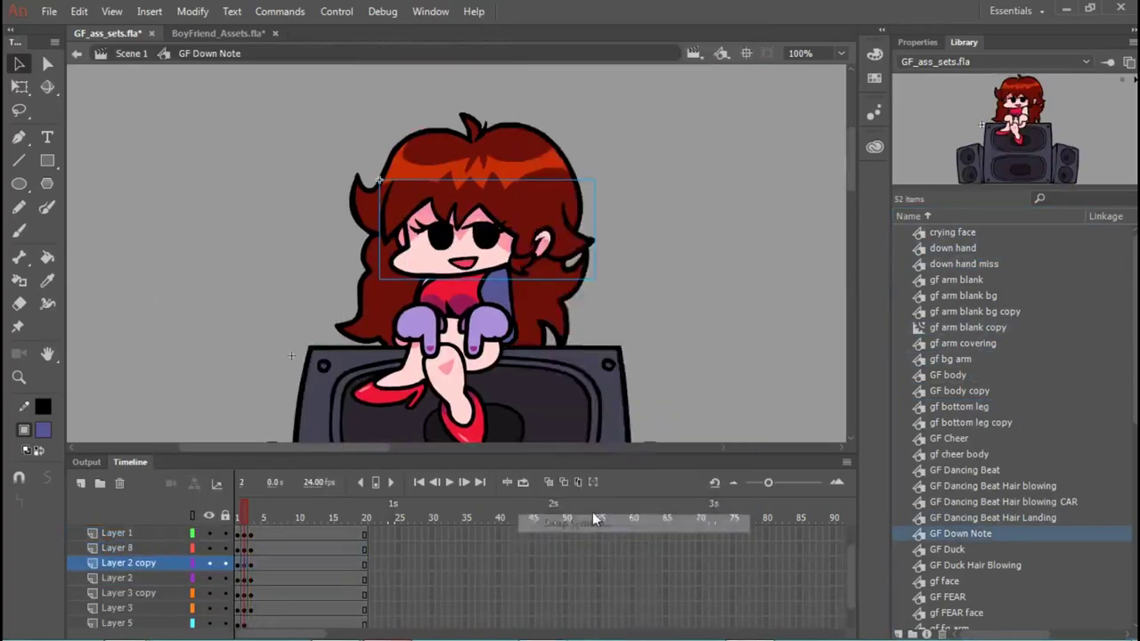
pyautogui.scroll(-1, 534, 483)
pyautogui.doubleClick(534, 483)
# Step: Swap the head instance in frame 3 of Layer 2 copy for gf head copy
pyautogui.click(251, 565)
pyautogui.rightClick(552, 233)
pyautogui.click(614, 514)
pyautogui.press('Down')
pyautogui.click(748, 171)
# Step: Duplicate Layer 1, which holds GF's legs, in the GF Down Note timeline
pyautogui.click(147, 549)
pyautogui.click(151, 533)
pyautogui.rightClick(154, 532)
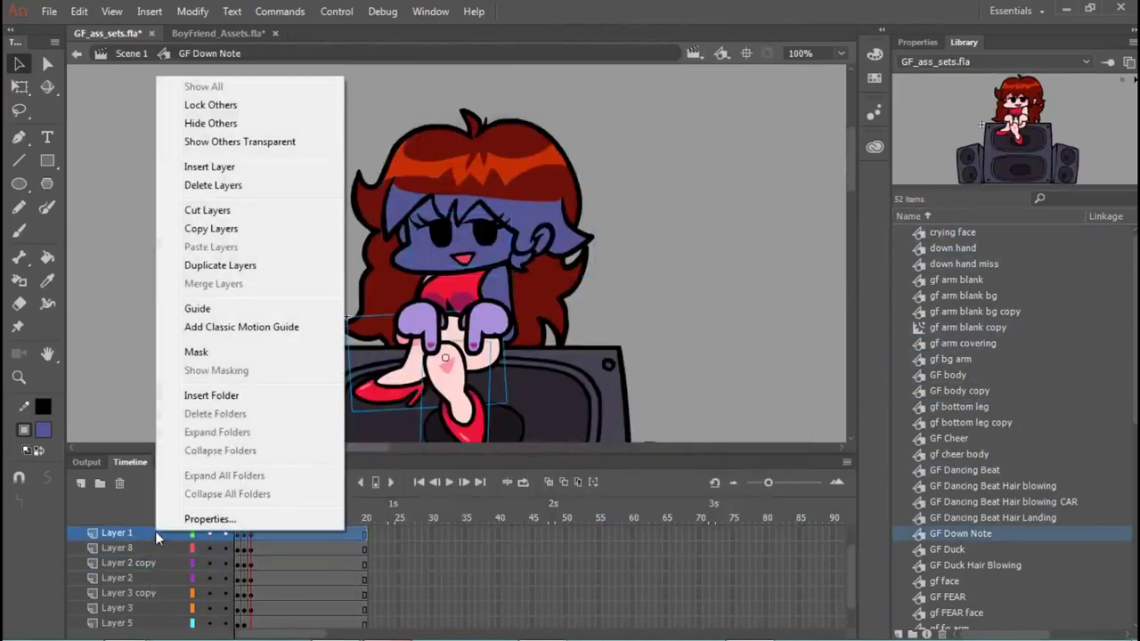
pyautogui.click(221, 269)
pyautogui.click(168, 374)
# Step: In frame 2 of Layer 1 copy, swap the bottom leg for gf bottom leg copy and the top leg for its purple copy
pyautogui.click(244, 535)
pyautogui.click(232, 391)
pyautogui.rightClick(415, 365)
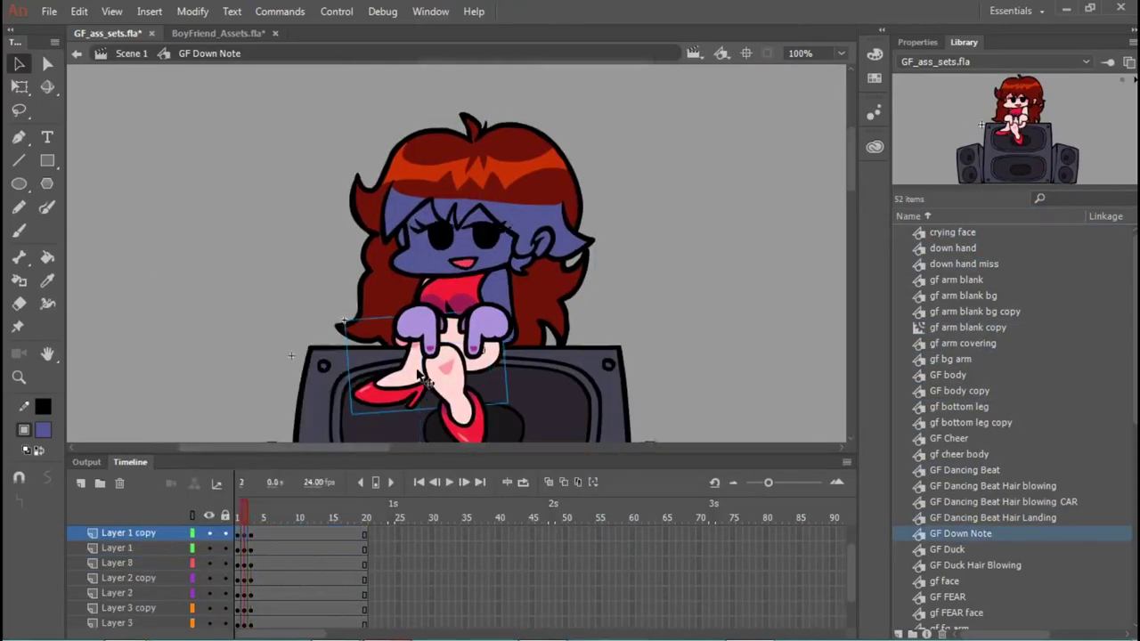
pyautogui.click(499, 514)
pyautogui.doubleClick(542, 483)
pyautogui.rightClick(450, 382)
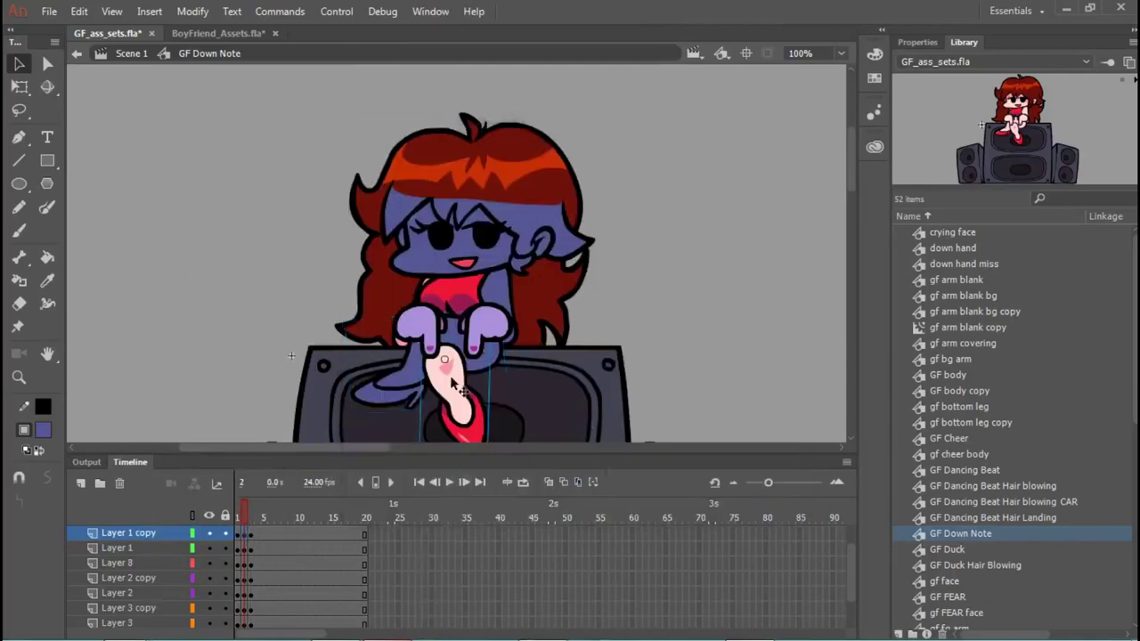
pyautogui.click(535, 514)
pyautogui.doubleClick(551, 359)
# Step: In frame 3 of Layer 1 copy, swap the bottom leg for gf bottom leg copy and the top leg for its purple copy
pyautogui.click(249, 519)
pyautogui.rightClick(413, 374)
pyautogui.click(494, 522)
pyautogui.scroll(-1, 524, 488)
pyautogui.doubleClick(524, 488)
pyautogui.rightClick(455, 383)
pyautogui.click(534, 513)
pyautogui.doubleClick(550, 360)
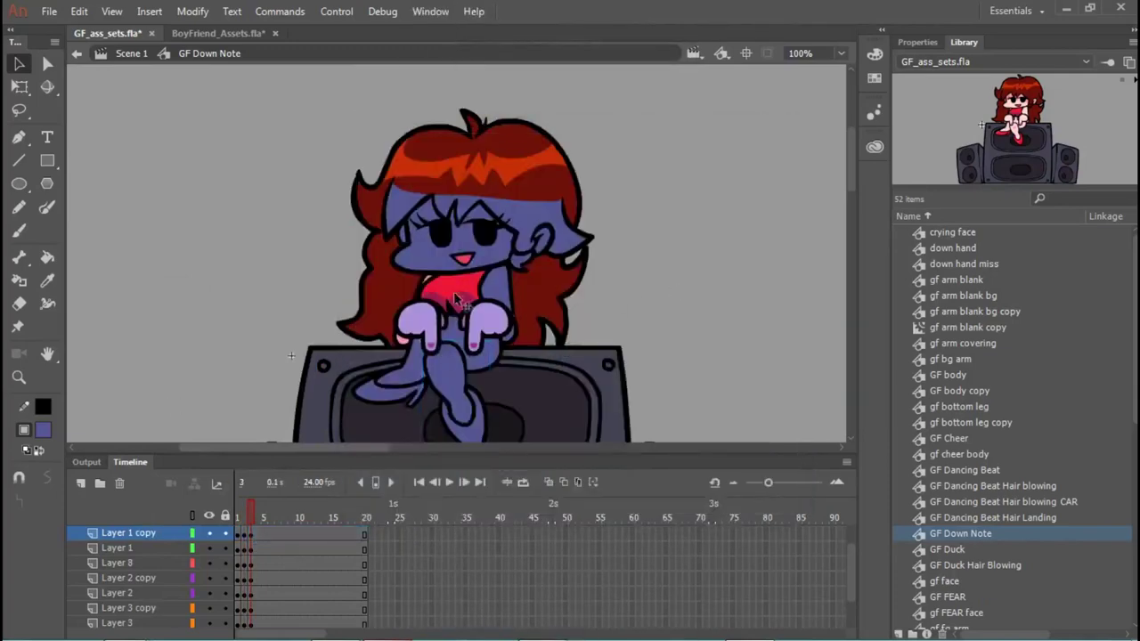
# Step: Find the layer that holds GF's hair, Layer 4, and duplicate it
pyautogui.click(167, 580)
pyautogui.click(156, 595)
pyautogui.scroll(-1, 154, 594)
pyautogui.click(154, 584)
pyautogui.click(155, 591)
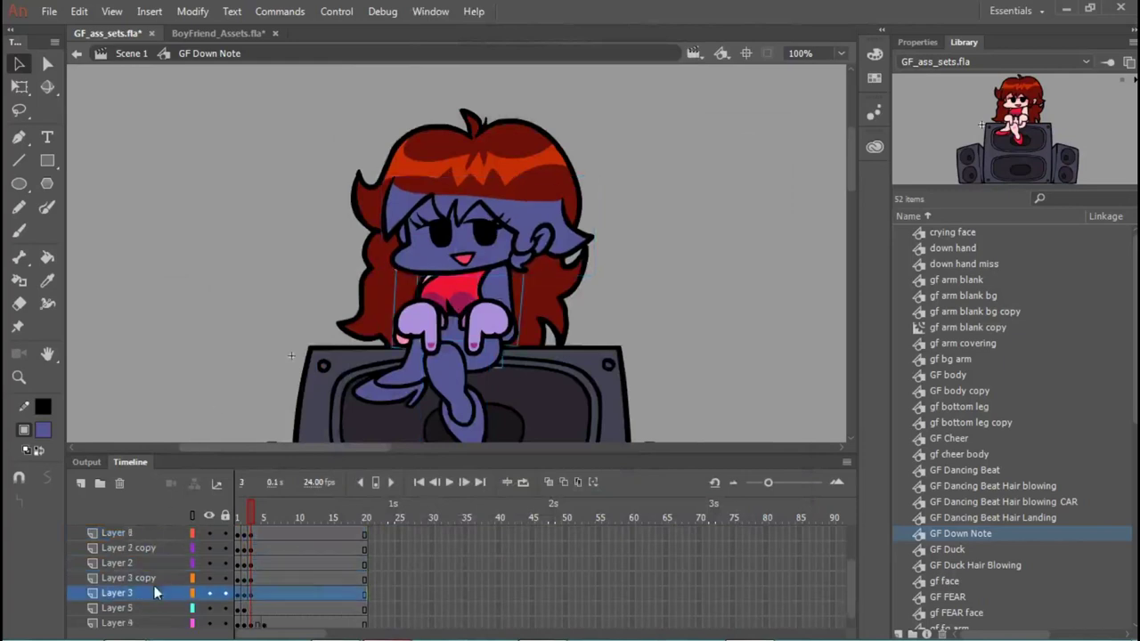
pyautogui.scroll(-1, 154, 591)
pyautogui.click(152, 595)
pyautogui.click(148, 609)
pyautogui.rightClick(151, 609)
pyautogui.click(213, 341)
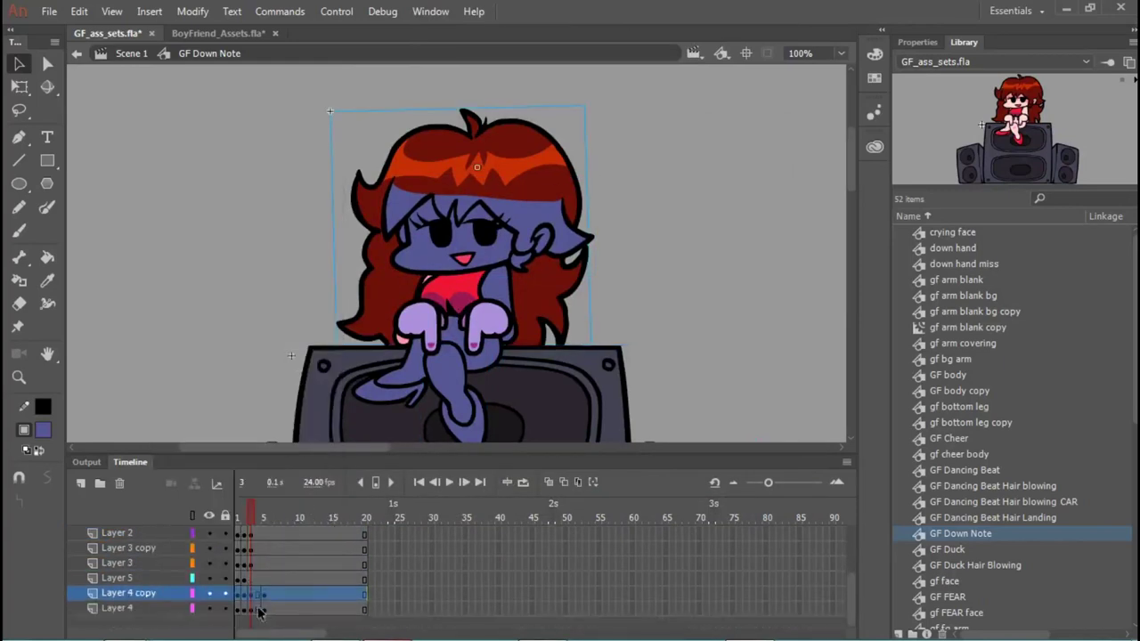
# Step: Swap the hair instance in frame 2 of Layer 4 copy for gf hair copy
pyautogui.click(246, 611)
pyautogui.click(241, 594)
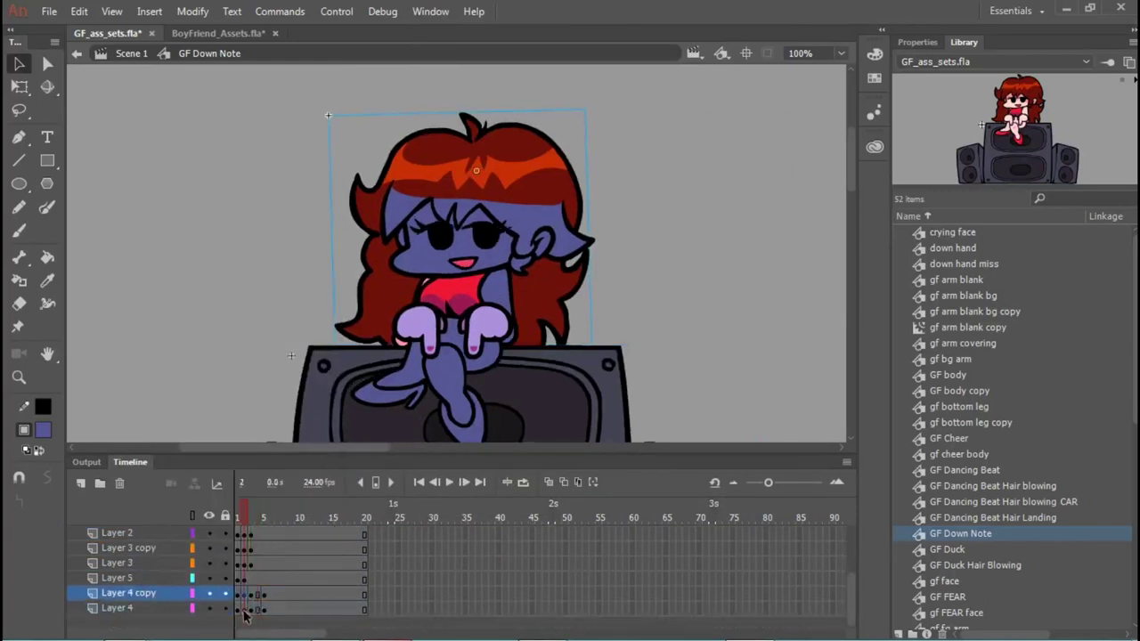
pyautogui.rightClick(505, 161)
pyautogui.click(571, 453)
pyautogui.click(572, 481)
pyautogui.press('Down')
pyautogui.press('Down')
pyautogui.press('Return')
# Step: Swap the hair instance in frame 3 of Layer 4 copy for gf hair copy
pyautogui.click(251, 596)
pyautogui.rightClick(540, 180)
pyautogui.click(570, 523)
pyautogui.click(539, 489)
pyautogui.press('Down')
pyautogui.press('Down')
pyautogui.press('Return')
# Step: Swap the hair instance in frame 5 of Layer 4 copy for gf hair copy
pyautogui.click(265, 596)
pyautogui.rightClick(566, 185)
pyautogui.click(624, 524)
pyautogui.click(593, 490)
pyautogui.doubleClick(592, 489)
# Step: In Layer 3 copy, swap the body instance in the span starting at frame 3 for GF body copy
pyautogui.click(148, 580)
pyautogui.click(136, 564)
pyautogui.click(149, 548)
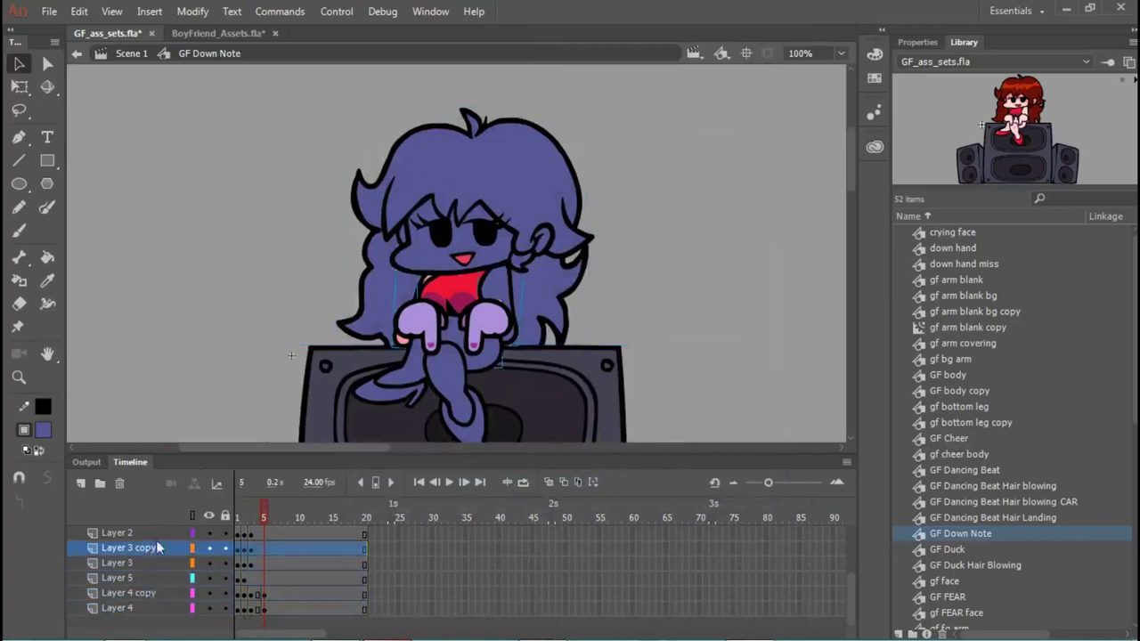
pyautogui.scroll(3, 411, 292)
pyautogui.rightClick(505, 279)
pyautogui.click(564, 523)
pyautogui.doubleClick(554, 328)
# Step: Swap the body instance in frame 2 of Layer 3 copy for GF body copy
pyautogui.click(244, 549)
pyautogui.click(178, 376)
pyautogui.rightClick(496, 285)
pyautogui.click(545, 523)
pyautogui.doubleClick(548, 328)
# Step: Swap the background arm instance beside GF's body for its purple copy
pyautogui.click(153, 283)
pyautogui.click(438, 267)
pyautogui.rightClick(428, 274)
pyautogui.click(541, 524)
pyautogui.doubleClick(552, 249)
pyautogui.click(167, 362)
pyautogui.press('.')
pyautogui.rightClick(437, 266)
pyautogui.click(552, 523)
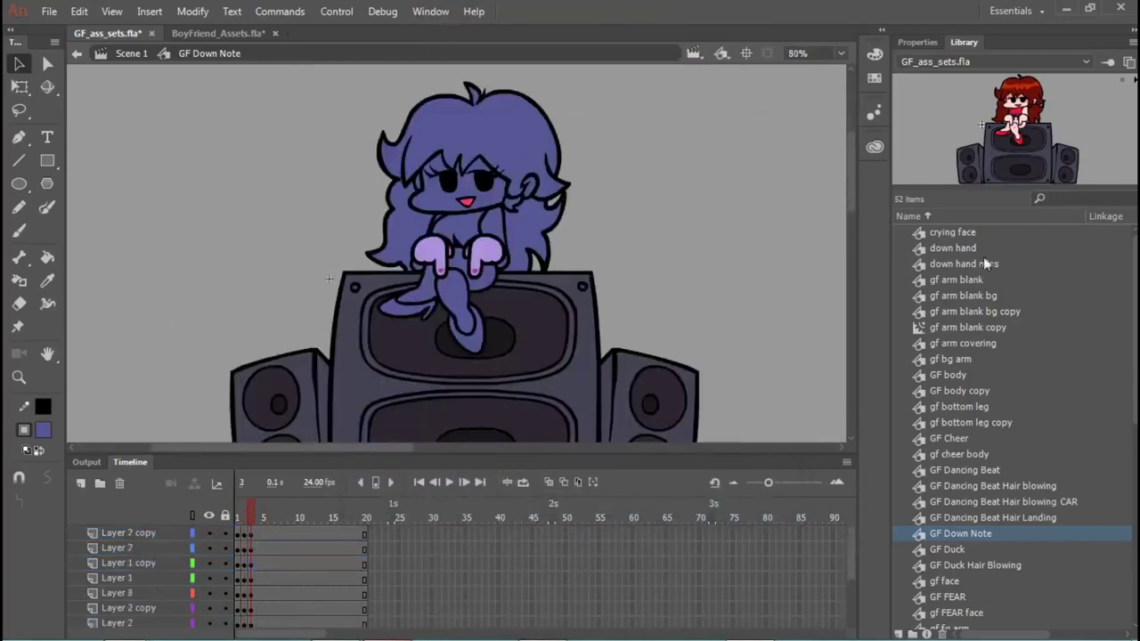
pyautogui.click(917, 41)
pyautogui.scroll(6, 445, 318)
pyautogui.scroll(-5, 445, 319)
pyautogui.click(183, 534)
pyautogui.click(162, 562)
pyautogui.click(163, 534)
pyautogui.click(244, 534)
pyautogui.click(244, 549)
# Step: Convert the leg instances in frame 2 of Layer 1 copy to movie clips and set their blending to Hard Light
pyautogui.click(244, 563)
pyautogui.click(457, 342)
pyautogui.click(694, 267)
pyautogui.click(963, 42)
pyautogui.click(917, 42)
pyautogui.click(228, 282)
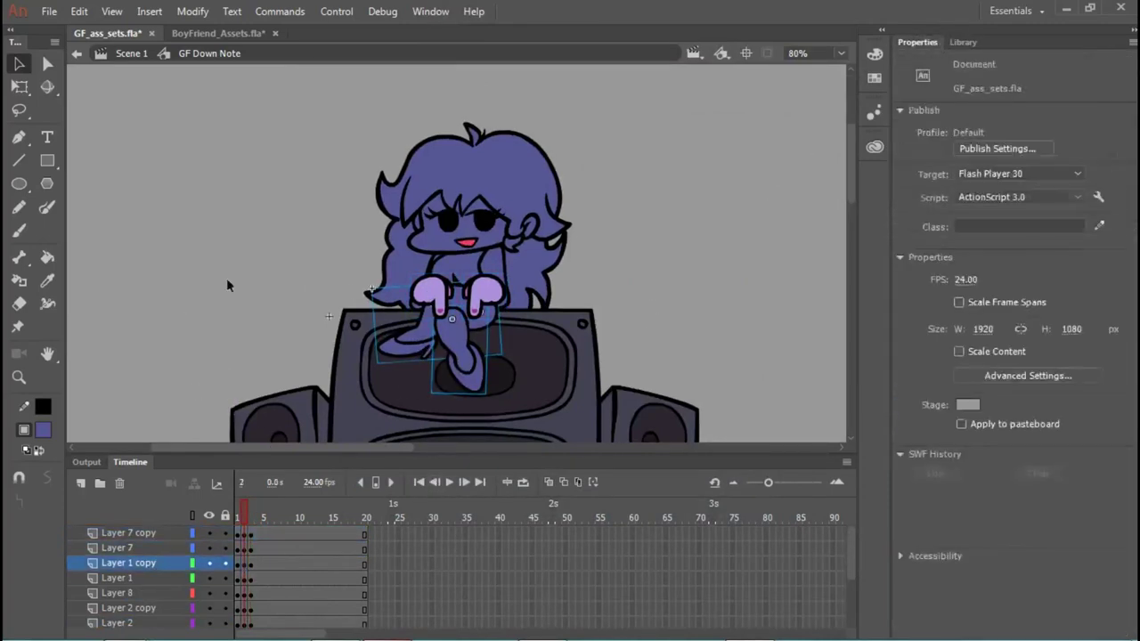
pyautogui.click(417, 333)
pyautogui.click(1031, 90)
pyautogui.click(994, 106)
pyautogui.click(1033, 335)
pyautogui.click(989, 493)
# Step: Convert the leg instances in frame 3 of Layer 1 copy to movie clips with Hard Light blending
pyautogui.click(250, 565)
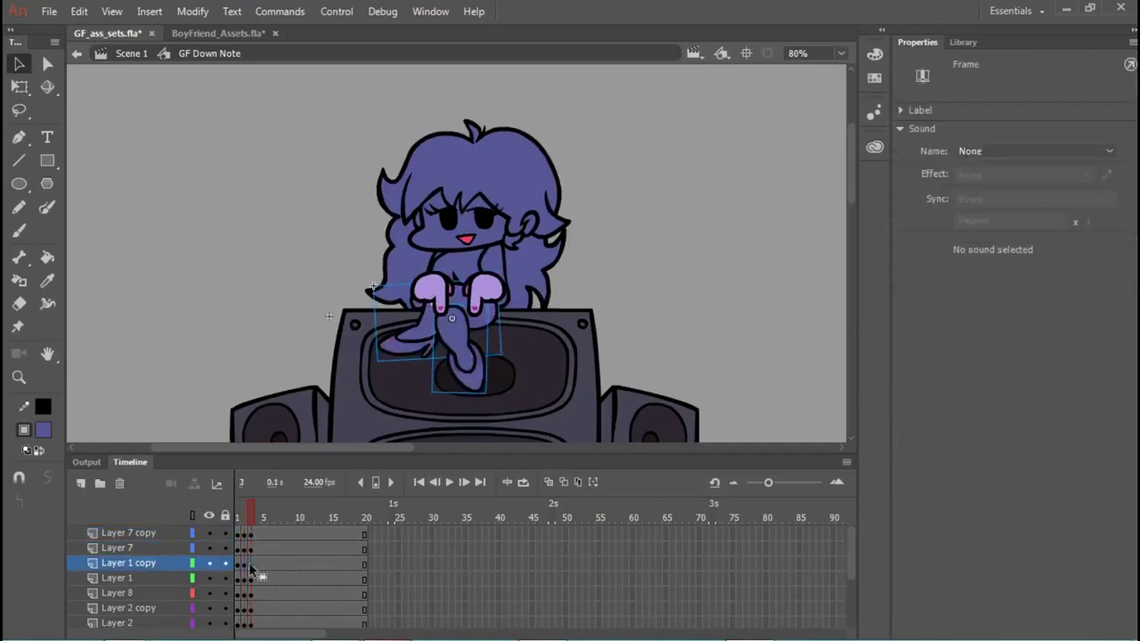
pyautogui.click(446, 347)
pyautogui.click(1037, 89)
pyautogui.click(995, 106)
pyautogui.click(1033, 336)
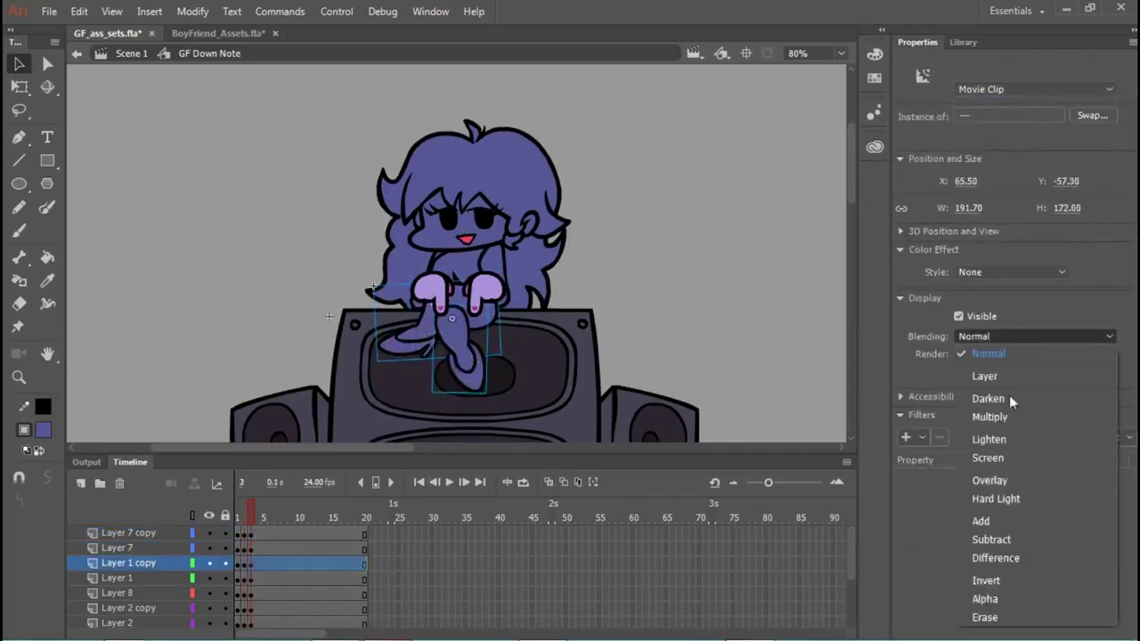
pyautogui.click(988, 499)
pyautogui.click(712, 237)
# Step: Convert the head instance in frame 2 of Layer 2 copy to a movie clip and set its blending to Hard Light
pyautogui.click(133, 608)
pyautogui.click(710, 246)
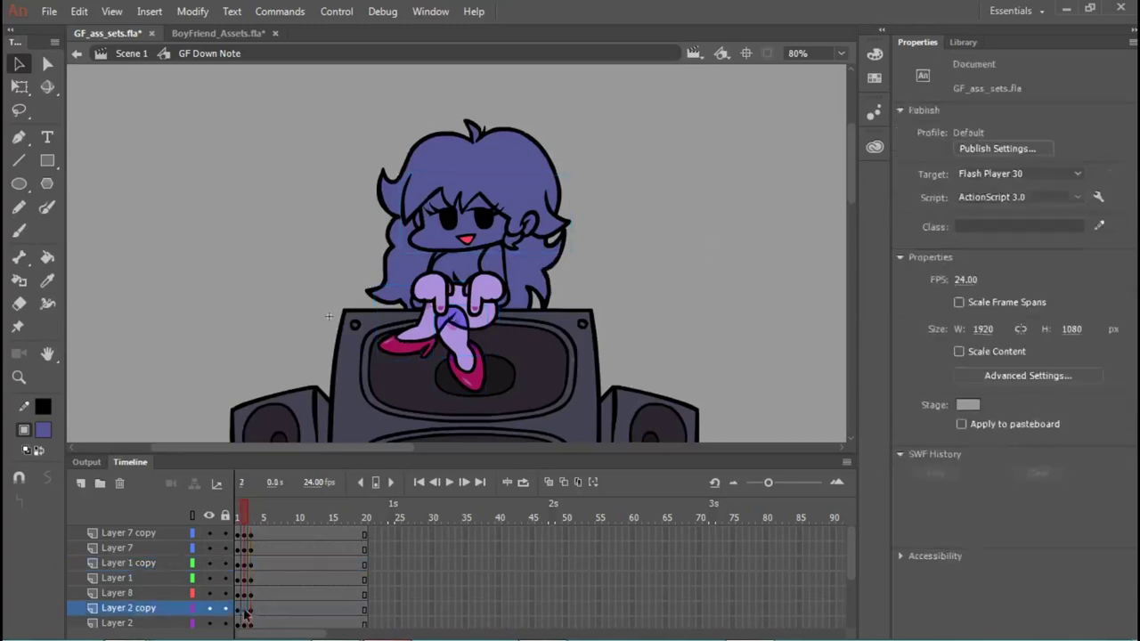
pyautogui.click(244, 610)
pyautogui.click(501, 239)
pyautogui.click(1033, 89)
pyautogui.click(999, 108)
pyautogui.click(1029, 336)
pyautogui.click(1008, 499)
# Step: Convert the head instance in frame 3 of Layer 2 copy to a movie clip with Hard Light blending
pyautogui.click(251, 611)
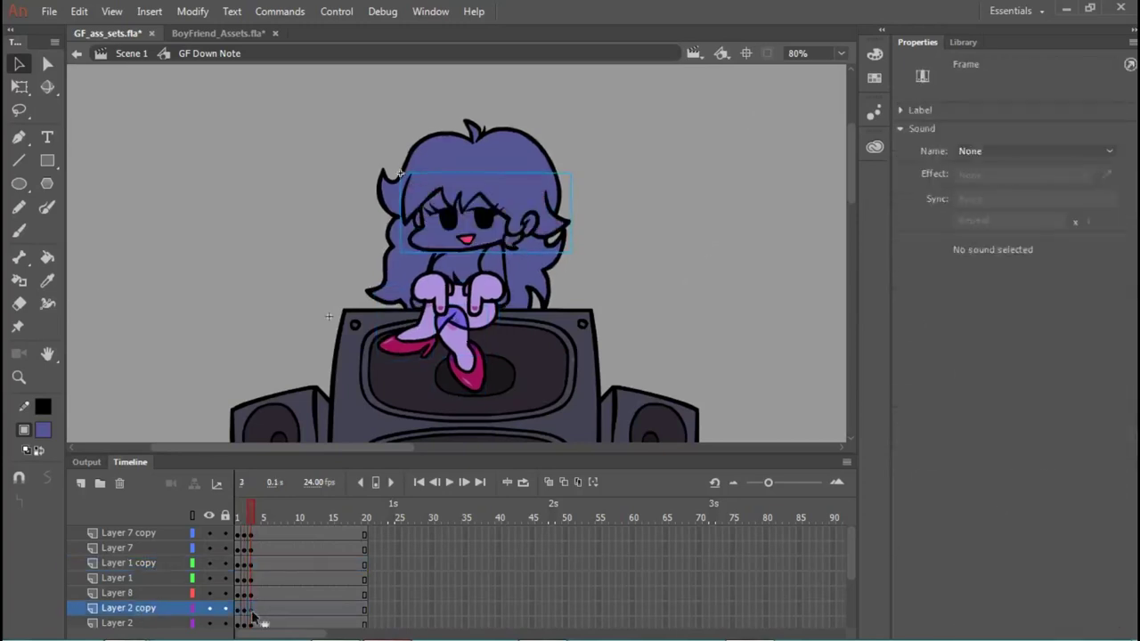
pyautogui.click(489, 233)
pyautogui.click(1033, 89)
pyautogui.click(995, 107)
pyautogui.click(1030, 335)
pyautogui.click(1003, 498)
pyautogui.click(712, 249)
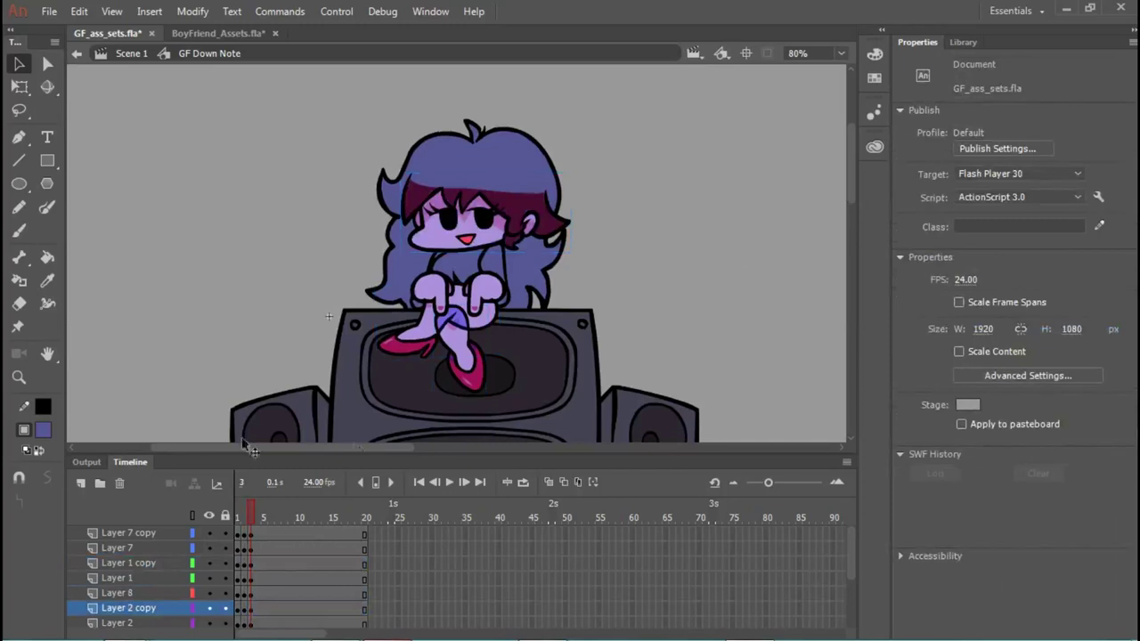
# Step: Convert the gf hair copy instance in frame 2 of Layer 4 copy to a movie clip and set its blending to Hard Light
pyautogui.click(503, 171)
pyautogui.click(247, 593)
pyautogui.click(249, 609)
pyautogui.click(506, 178)
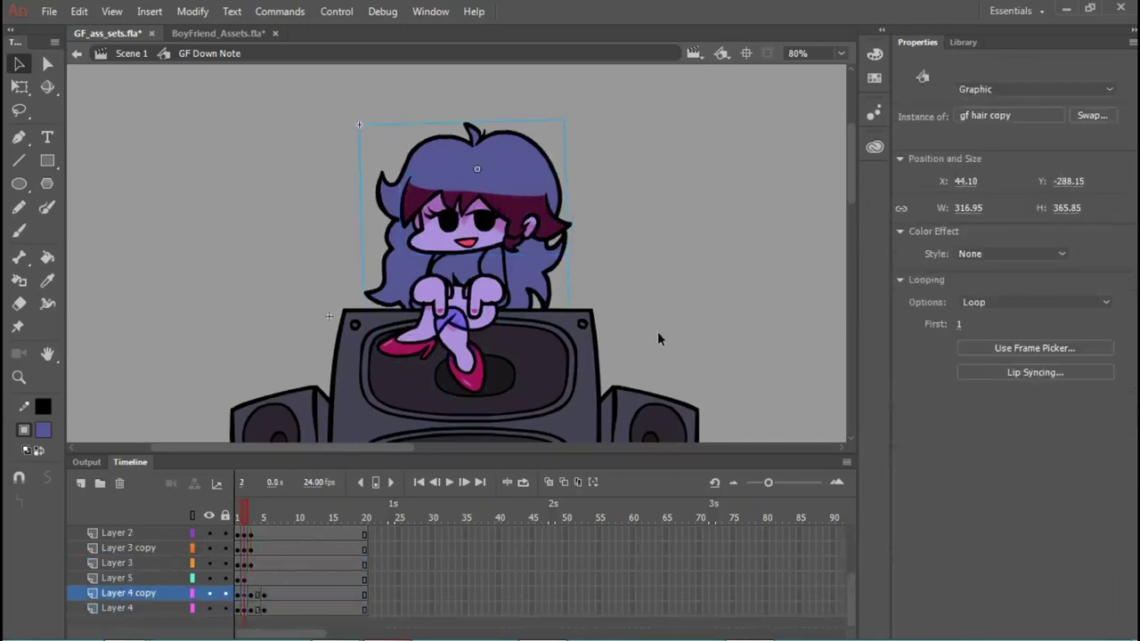
pyautogui.click(1033, 89)
pyautogui.click(995, 106)
pyautogui.click(1032, 336)
pyautogui.click(988, 485)
# Step: Convert the hair instance in frame 3 of Layer 4 copy to a movie clip with Hard Light blending
pyautogui.click(250, 593)
pyautogui.click(503, 178)
pyautogui.click(1033, 89)
pyautogui.click(995, 106)
pyautogui.click(1033, 336)
pyautogui.click(975, 484)
# Step: Convert the hair instance in frame 5 of Layer 4 copy to a movie clip with Hard Light blending
pyautogui.click(264, 593)
pyautogui.click(504, 178)
pyautogui.click(1033, 89)
pyautogui.click(995, 106)
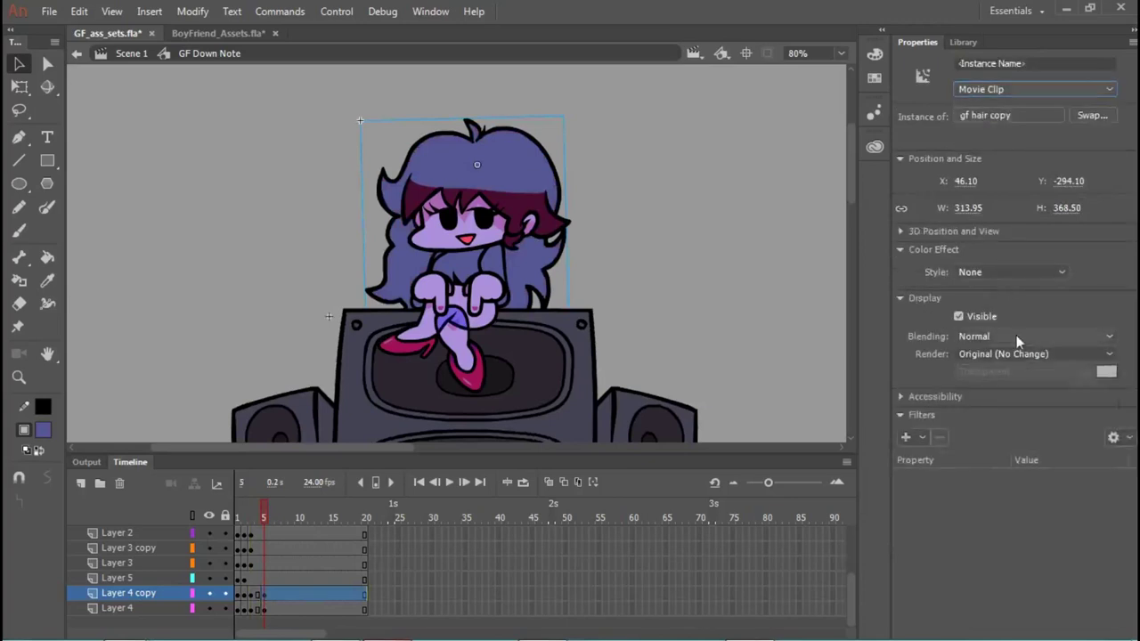
pyautogui.click(1033, 336)
pyautogui.click(980, 485)
pyautogui.click(713, 274)
# Step: Convert the GF body copy instance in frame 2 of Layer 3 copy to a movie clip and set its blending to Hard Light
pyautogui.click(467, 265)
pyautogui.click(245, 549)
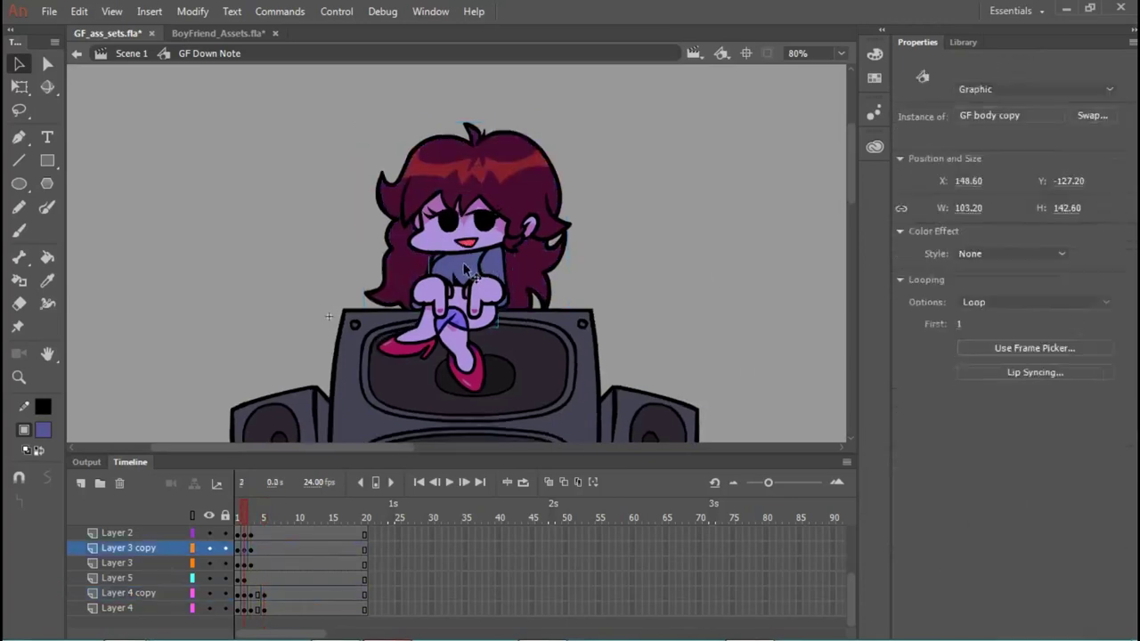
pyautogui.click(466, 266)
pyautogui.click(1033, 89)
pyautogui.click(993, 107)
pyautogui.click(1033, 336)
pyautogui.click(980, 485)
# Step: Convert the body instance in frame 3 of Layer 3 copy to a movie clip with Hard Light blending, and step back to frame 2
pyautogui.click(251, 548)
pyautogui.click(468, 283)
pyautogui.click(1033, 89)
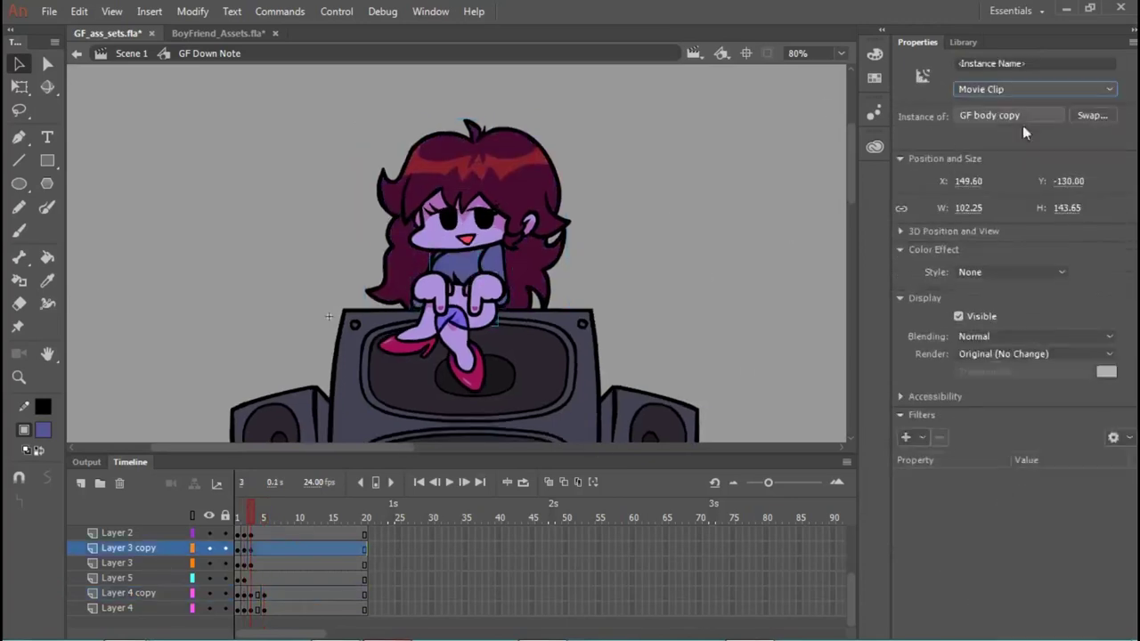
pyautogui.click(994, 106)
pyautogui.click(1033, 335)
pyautogui.click(979, 484)
pyautogui.click(785, 341)
pyautogui.scroll(5, 439, 251)
pyautogui.press(',')
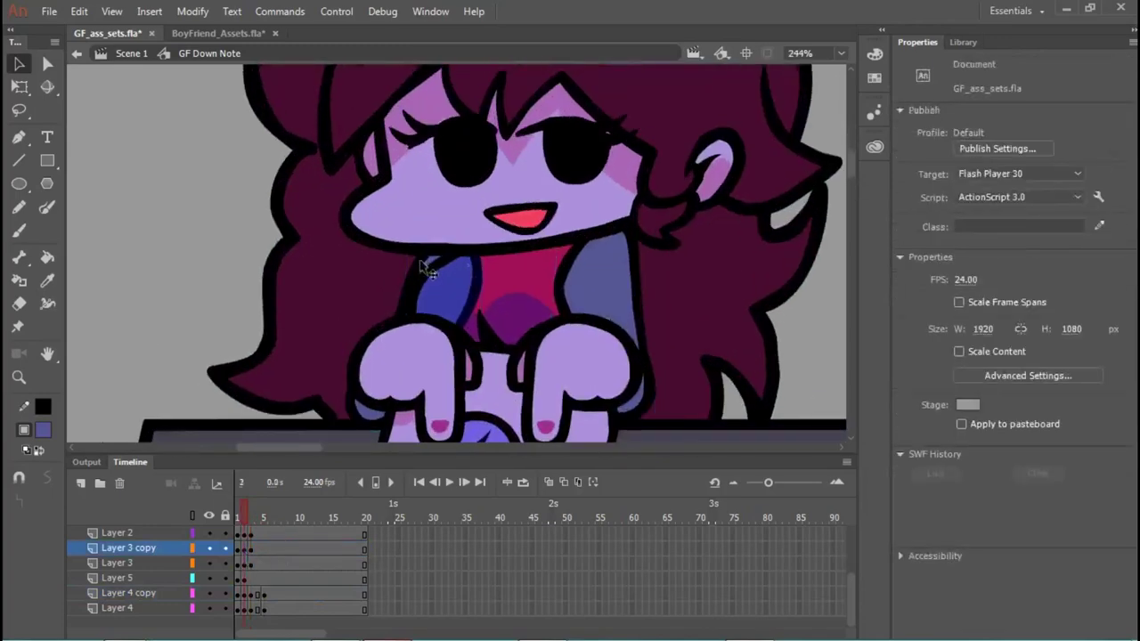
# Step: Convert both arm instances in frame 2 of Layer 3 copy to movie clips with Hard Light blending
pyautogui.click(409, 269)
pyautogui.click(416, 269)
pyautogui.click(1033, 335)
pyautogui.moveTo(1033, 89); pyautogui.dragTo(994, 106)
pyautogui.click(980, 485)
pyautogui.click(587, 285)
pyautogui.click(1033, 336)
pyautogui.click(979, 484)
# Step: Set both arm instances in frame 3 of Layer 3 copy to movie clips with Hard Light blending, and deselect
pyautogui.click(251, 518)
pyautogui.click(420, 272)
pyautogui.click(1033, 89)
pyautogui.click(995, 106)
pyautogui.click(1033, 335)
pyautogui.click(979, 485)
pyautogui.click(621, 279)
pyautogui.click(1032, 89)
pyautogui.click(995, 106)
pyautogui.click(1033, 336)
pyautogui.click(979, 484)
pyautogui.scroll(-4, 448, 283)
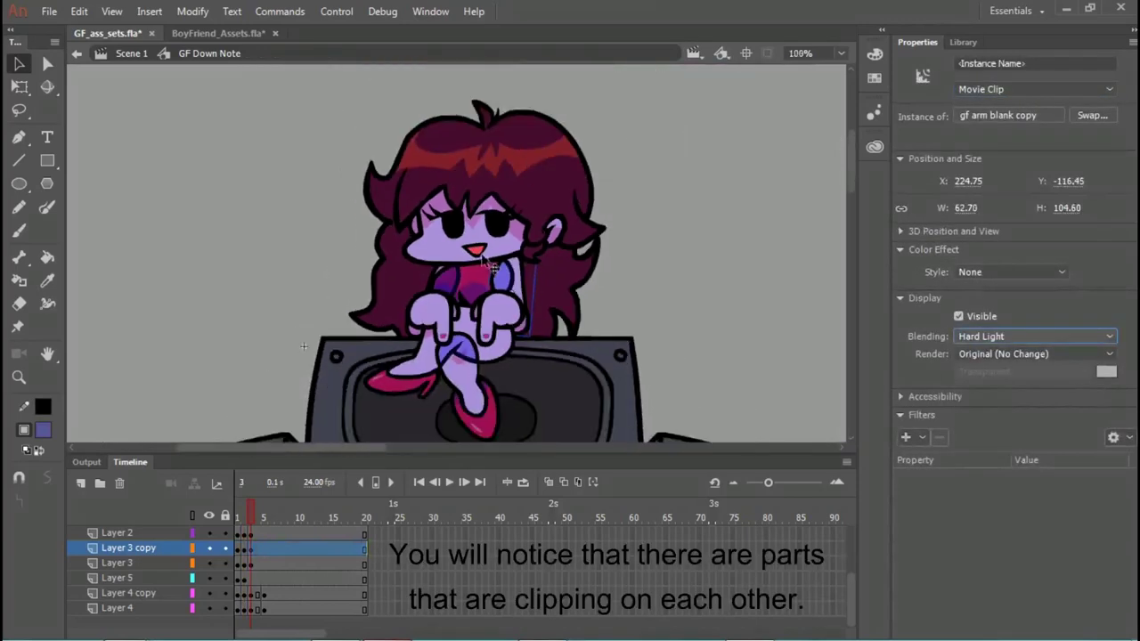
pyautogui.scroll(-1, 487, 261)
pyautogui.click(632, 177)
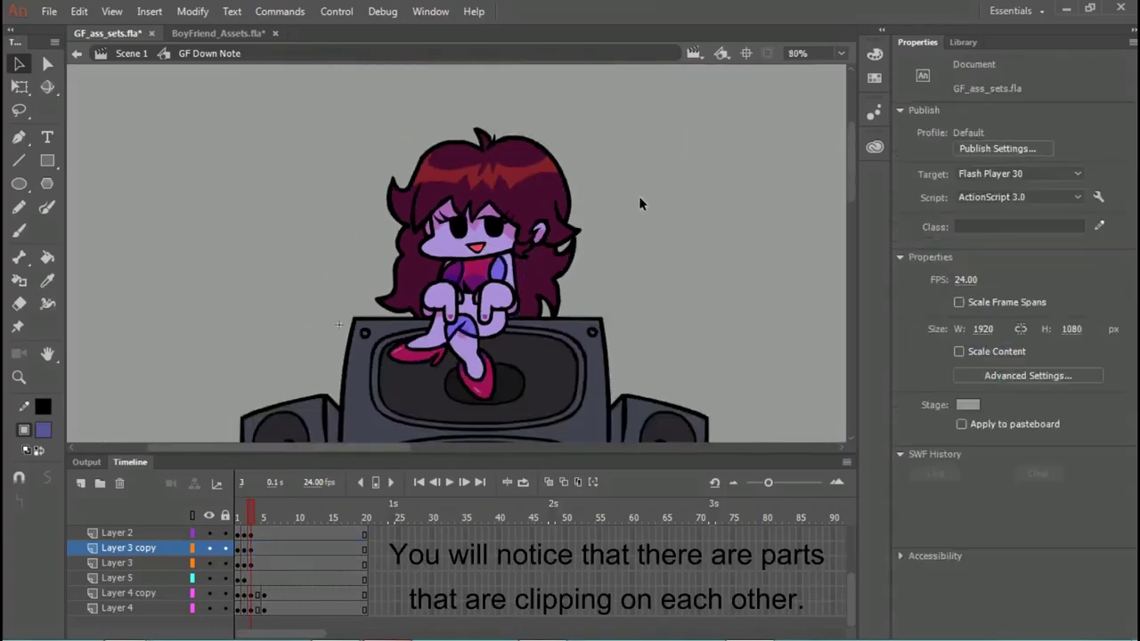
# Step: Examine the overlapping body parts in frame 3 and preview the arm and down hand miss symbols in the library
pyautogui.click(465, 485)
pyautogui.click(435, 486)
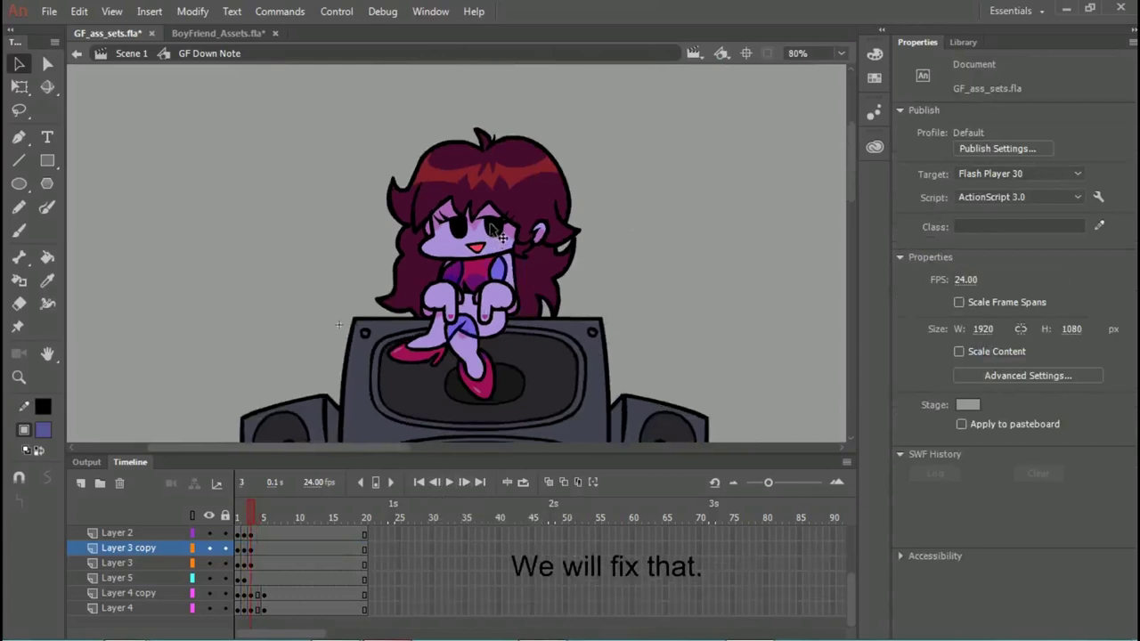
pyautogui.scroll(4, 497, 234)
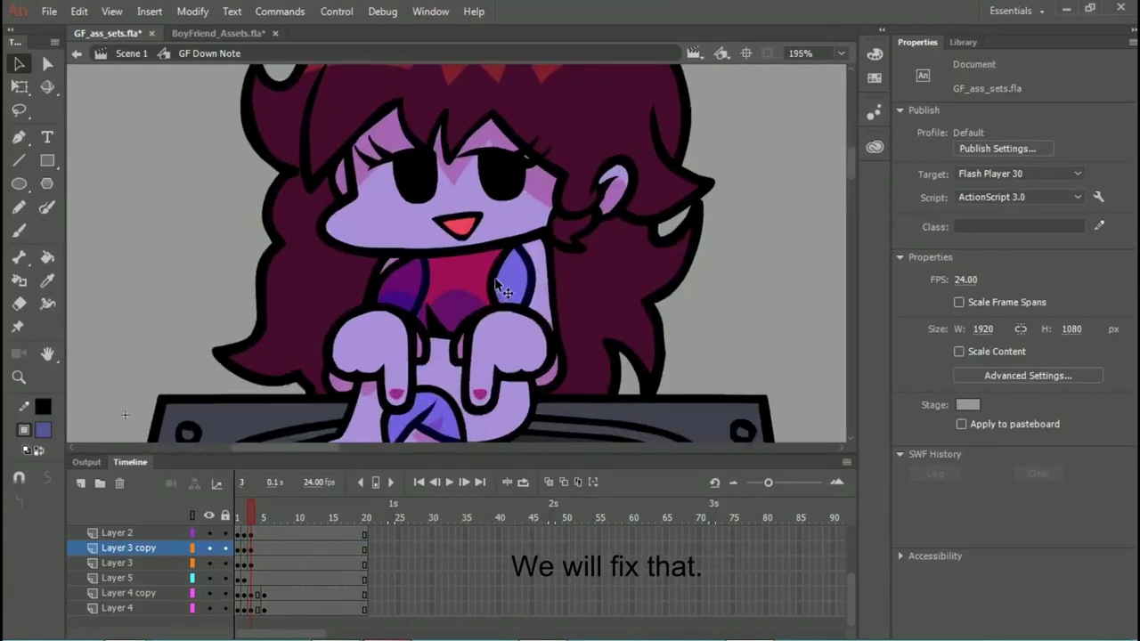
pyautogui.scroll(-2, 501, 289)
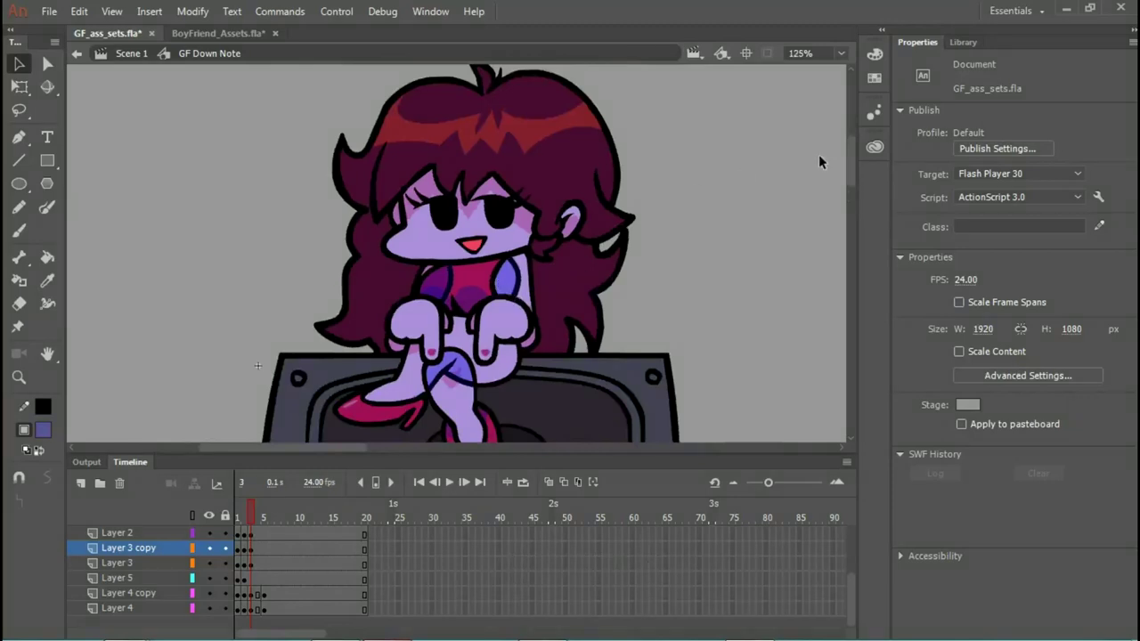
pyautogui.click(964, 42)
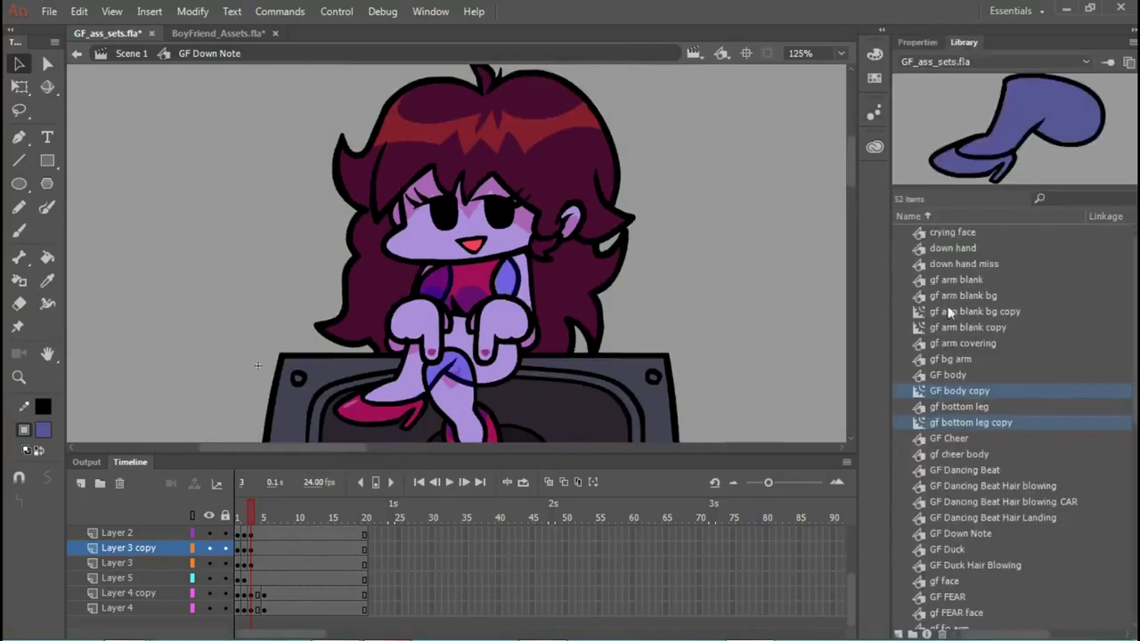
pyautogui.scroll(2, 540, 303)
pyautogui.scroll(1, 445, 253)
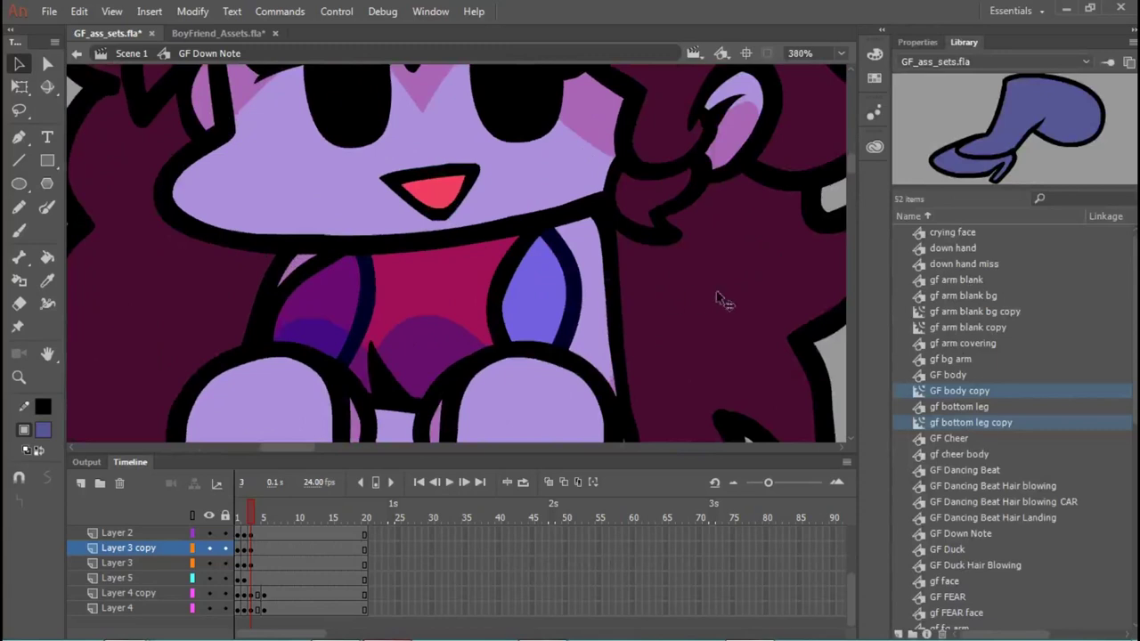
pyautogui.click(986, 310)
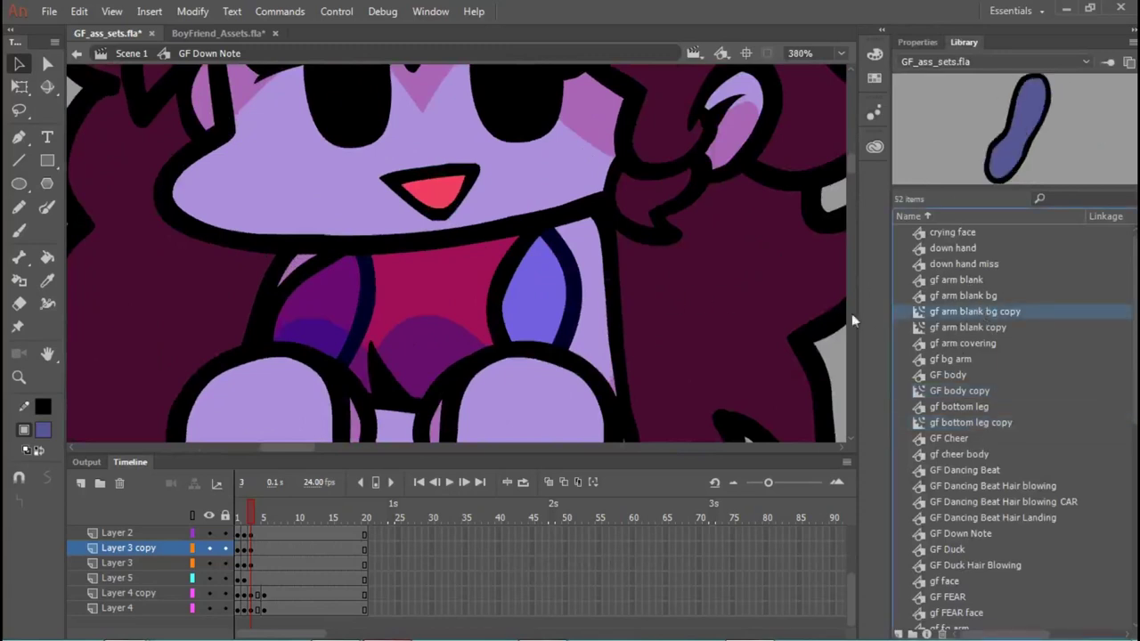
pyautogui.click(987, 295)
pyautogui.click(995, 284)
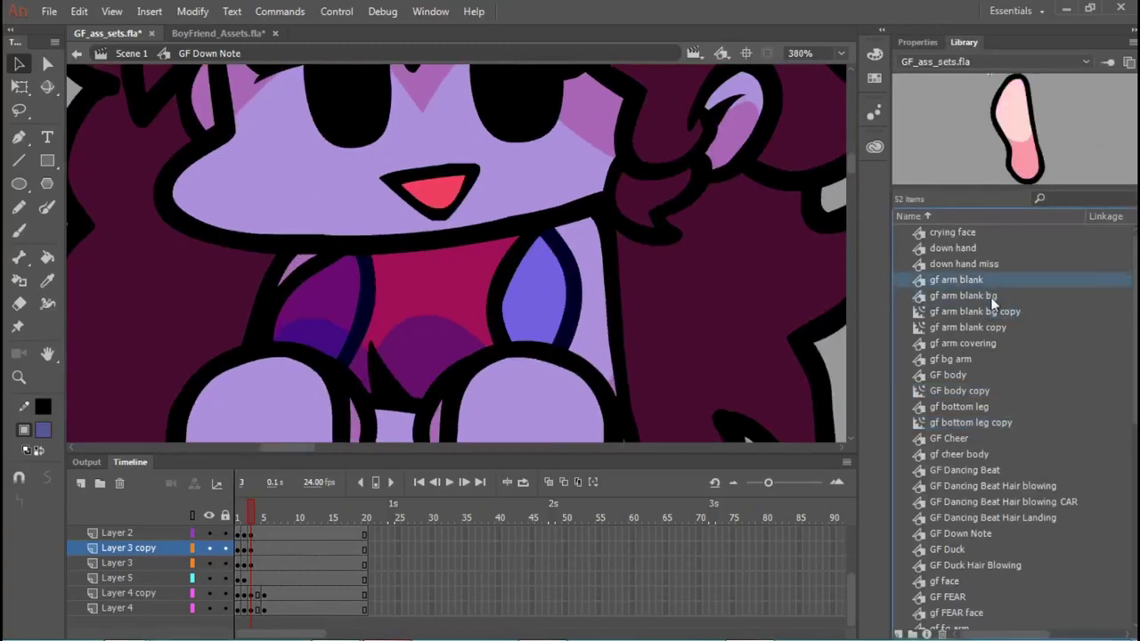
pyautogui.click(972, 265)
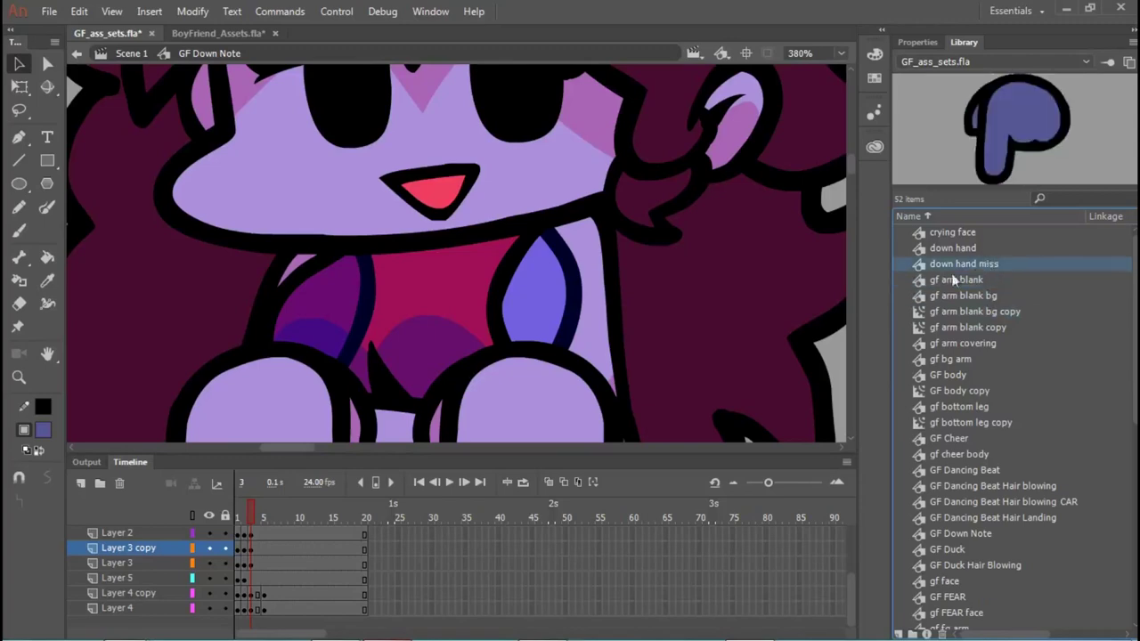
pyautogui.scroll(-4, 471, 275)
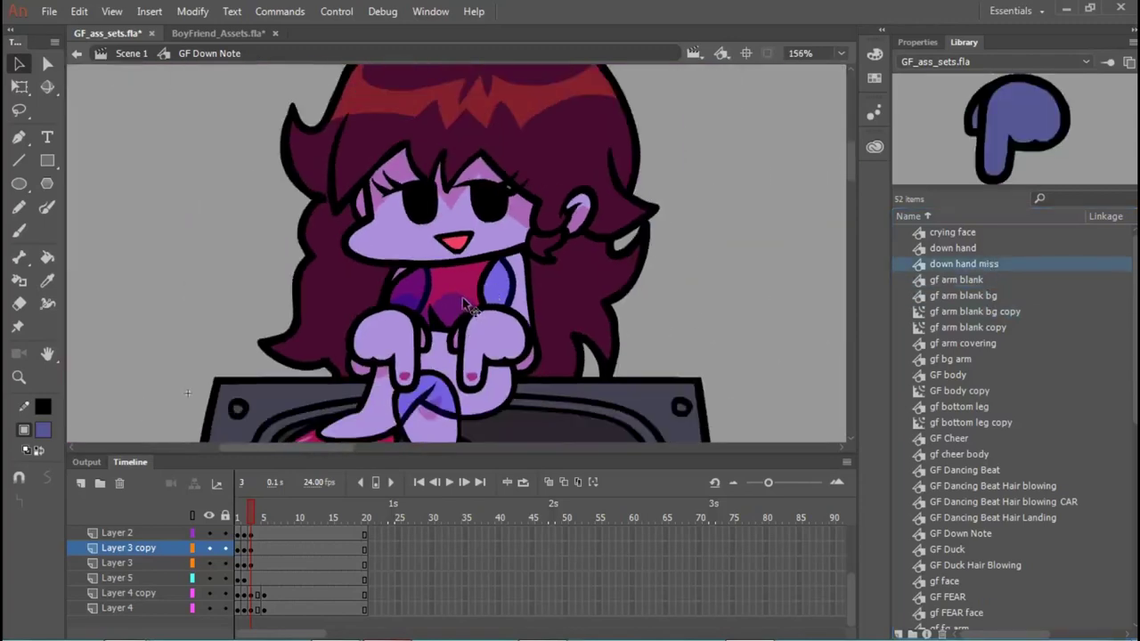
# Step: Open the gf arm blank copy symbol in place, try to reshape the arm's outline, and undo the change
pyautogui.scroll(2, 463, 301)
pyautogui.doubleClick(524, 269)
pyautogui.scroll(3, 515, 268)
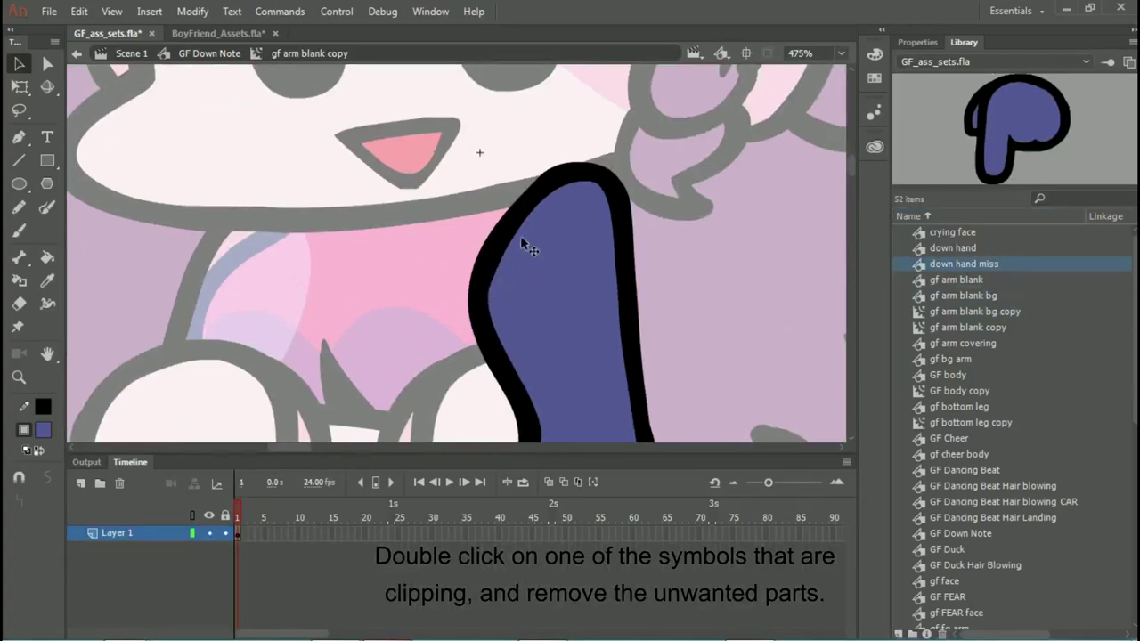
pyautogui.moveTo(524, 225); pyautogui.dragTo(527, 265)
pyautogui.hotkey('ctrl', 'z')
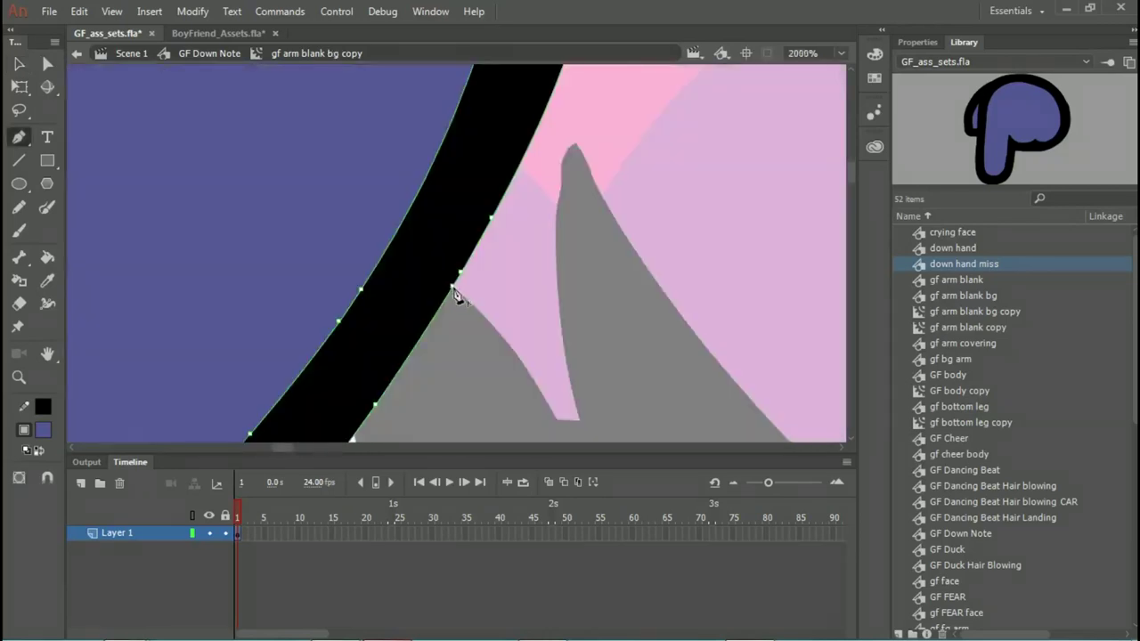
# Step: In gf arm blank bg copy, pull the black outline's lower corner inward to the edge of the purple fill
pyautogui.click(21, 69)
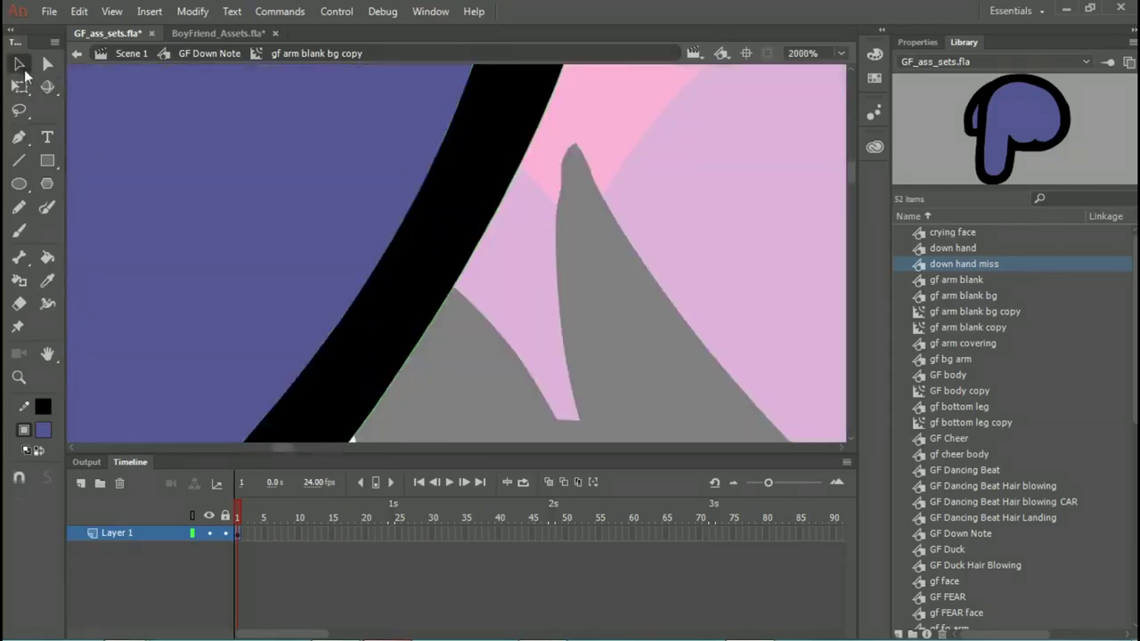
pyautogui.moveTo(454, 293); pyautogui.dragTo(392, 248)
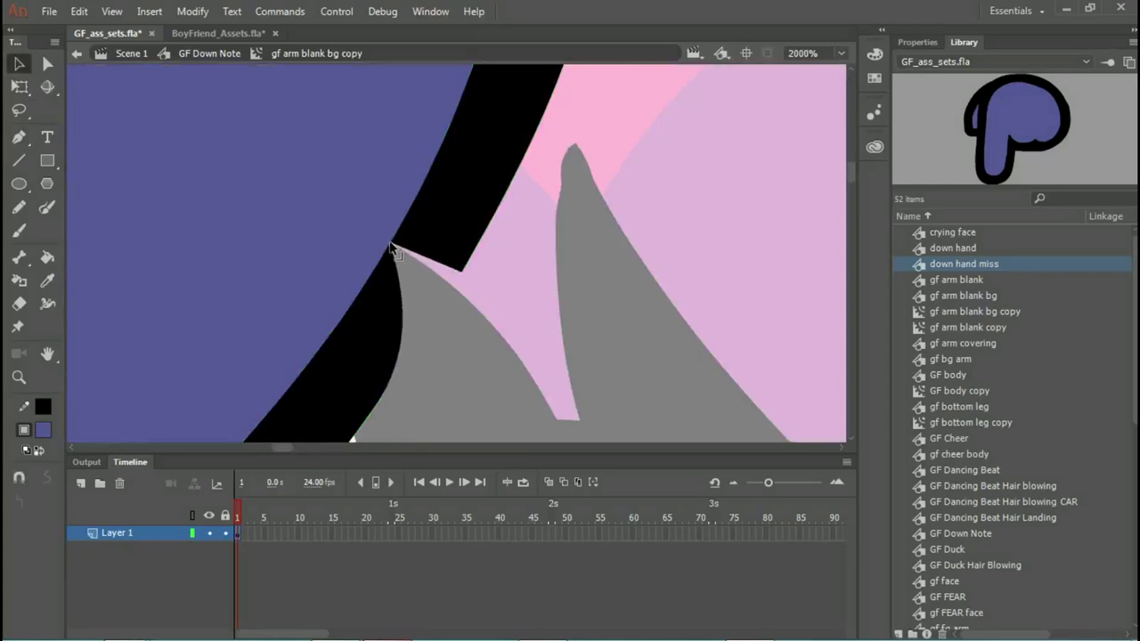
pyautogui.hotkey('ctrl', 'z')
pyautogui.press('p')
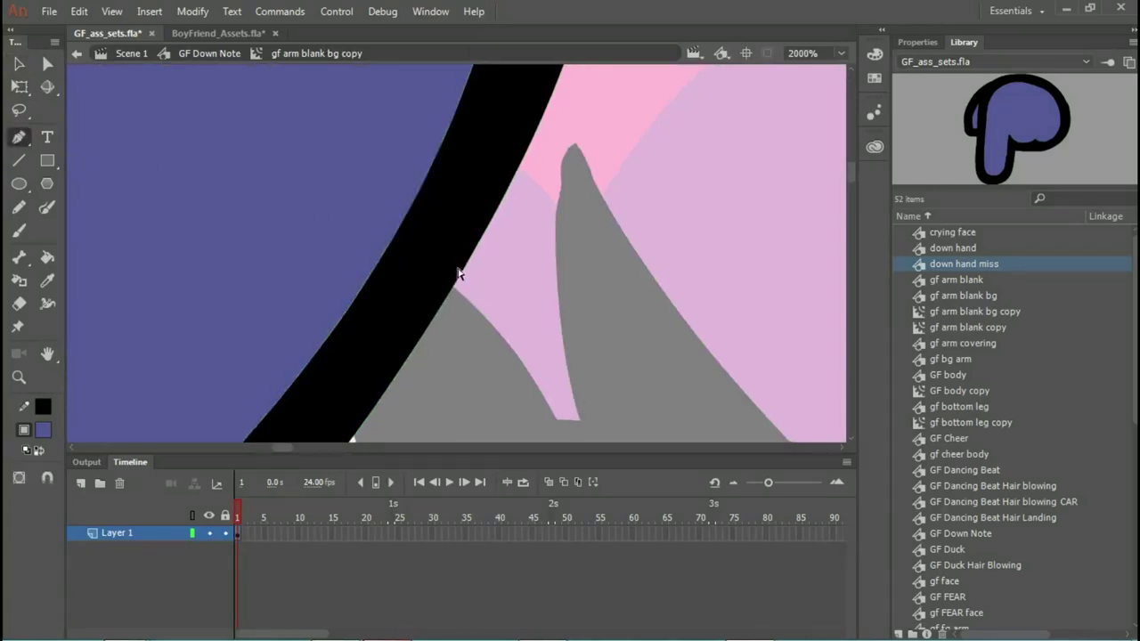
pyautogui.press('v')
pyautogui.moveTo(464, 283); pyautogui.dragTo(392, 245)
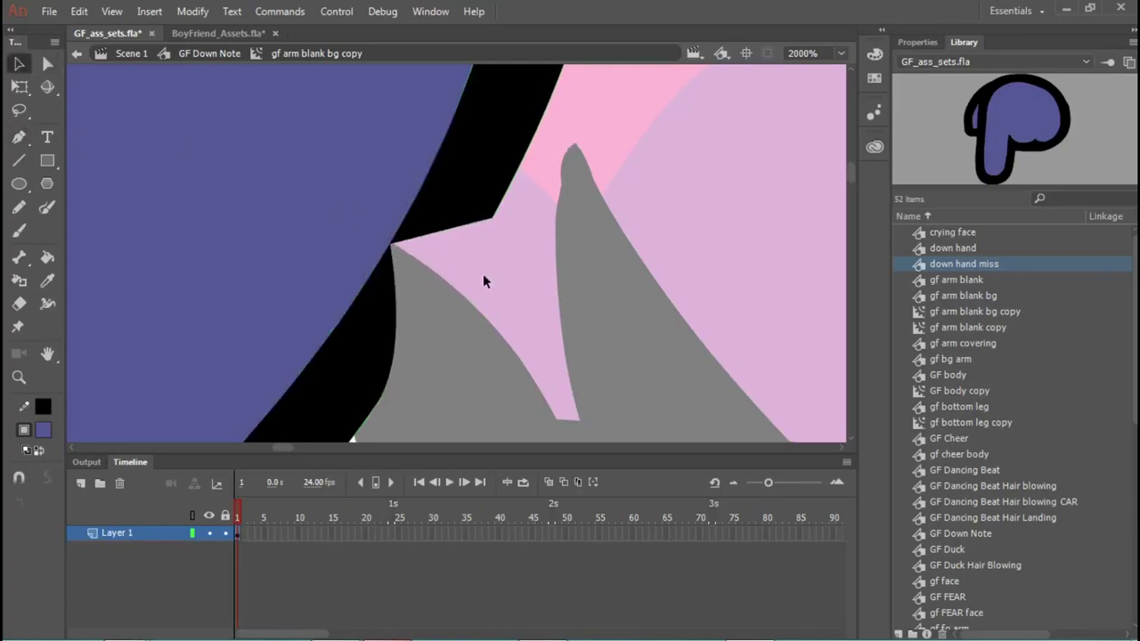
pyautogui.scroll(-3, 483, 274)
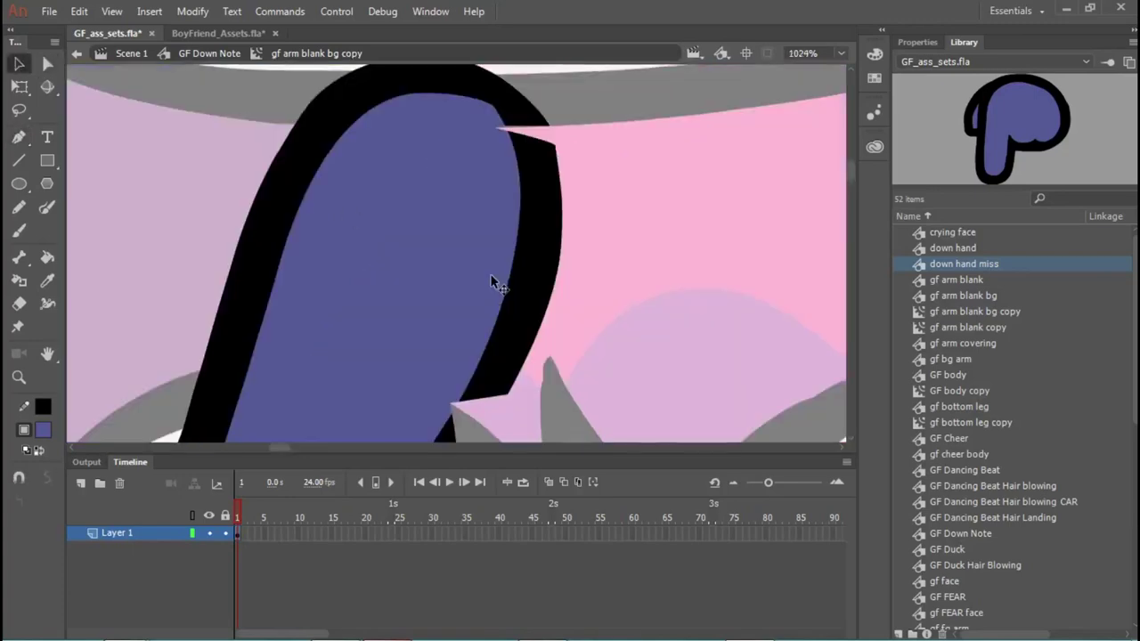
# Step: Cut off and delete the unwanted overlapping parts of the clipping purple symbol
pyautogui.doubleClick(154, 172)
pyautogui.doubleClick(294, 160)
pyautogui.moveTo(502, 135); pyautogui.dragTo(432, 203)
pyautogui.click(454, 226)
pyautogui.press('Delete')
pyautogui.click(537, 249)
pyautogui.press('Delete')
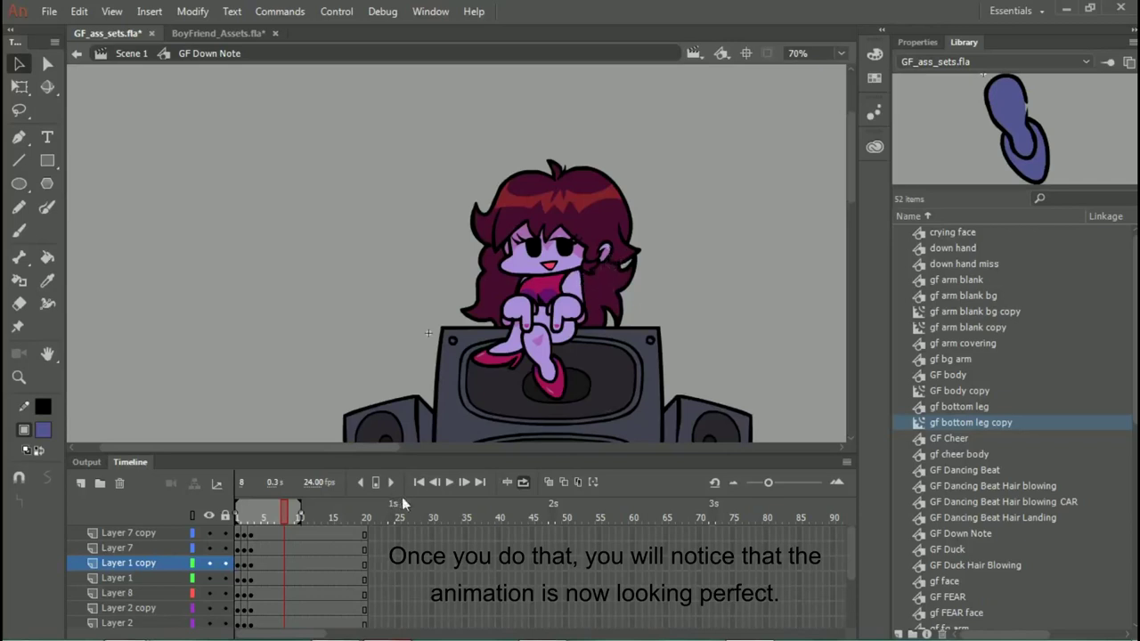
# Step: Play the looped down note animation to check the cleaned-up parts, and stop it
pyautogui.click(449, 482)
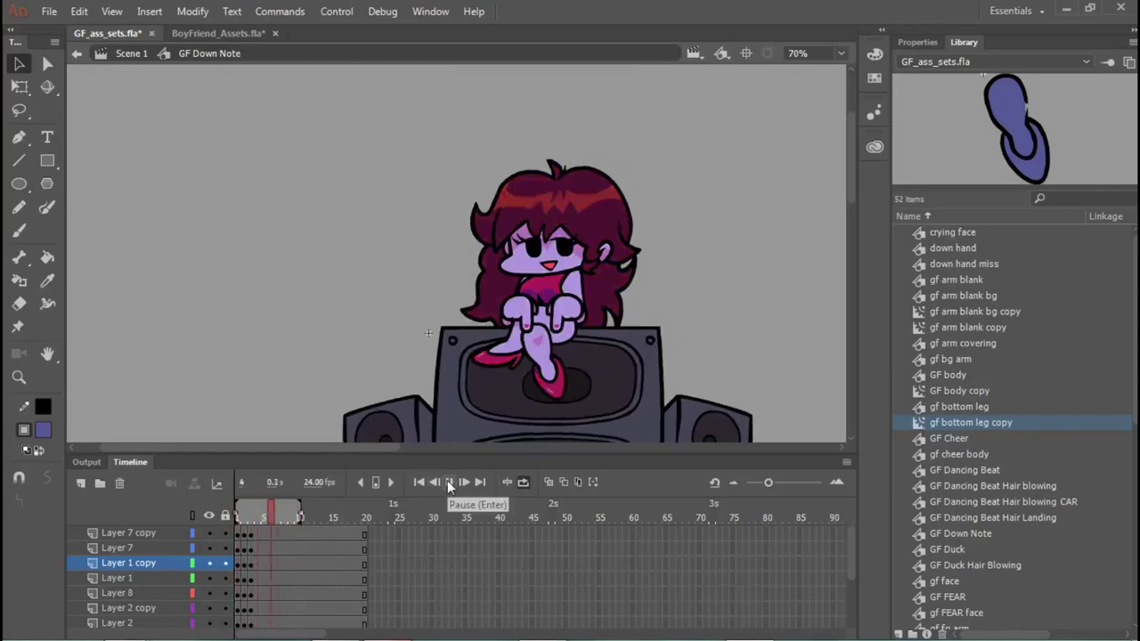
pyautogui.click(450, 482)
pyautogui.scroll(2, 664, 248)
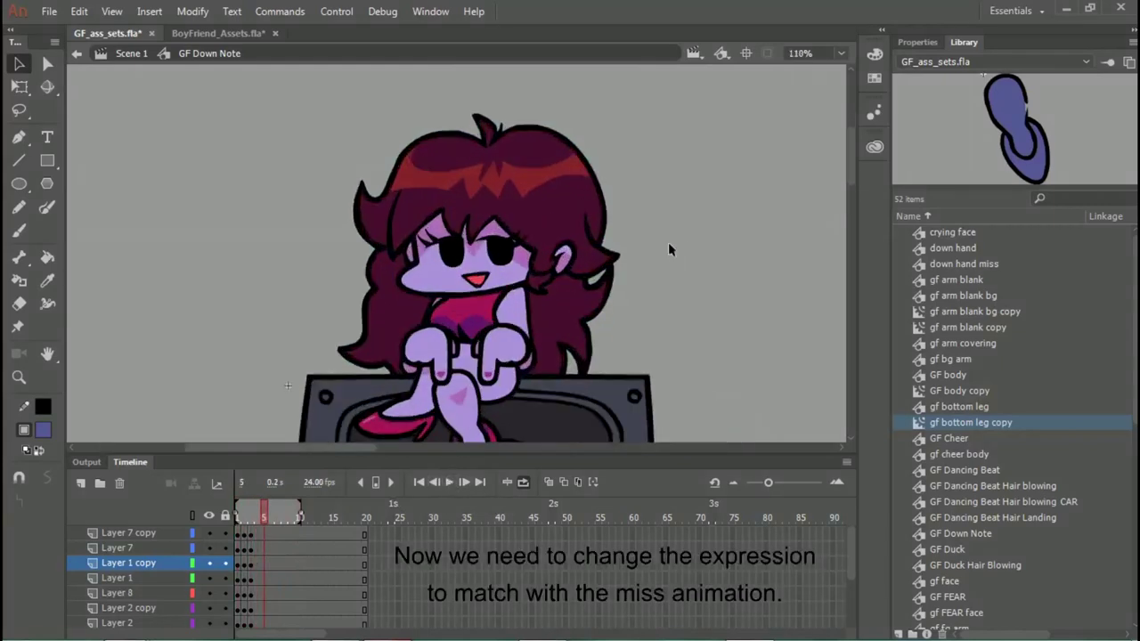
# Step: Go to the face's keyframe in frame 2 of Layer 8 and duplicate the gf face symbol as "gf face miss down"
pyautogui.click(531, 263)
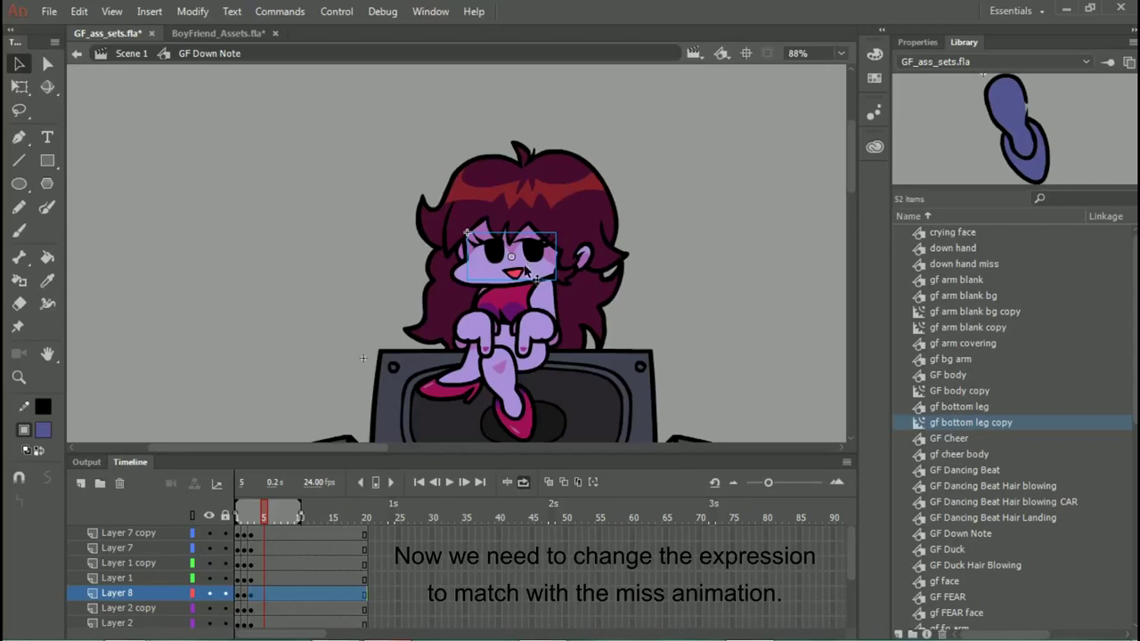
pyautogui.click(245, 595)
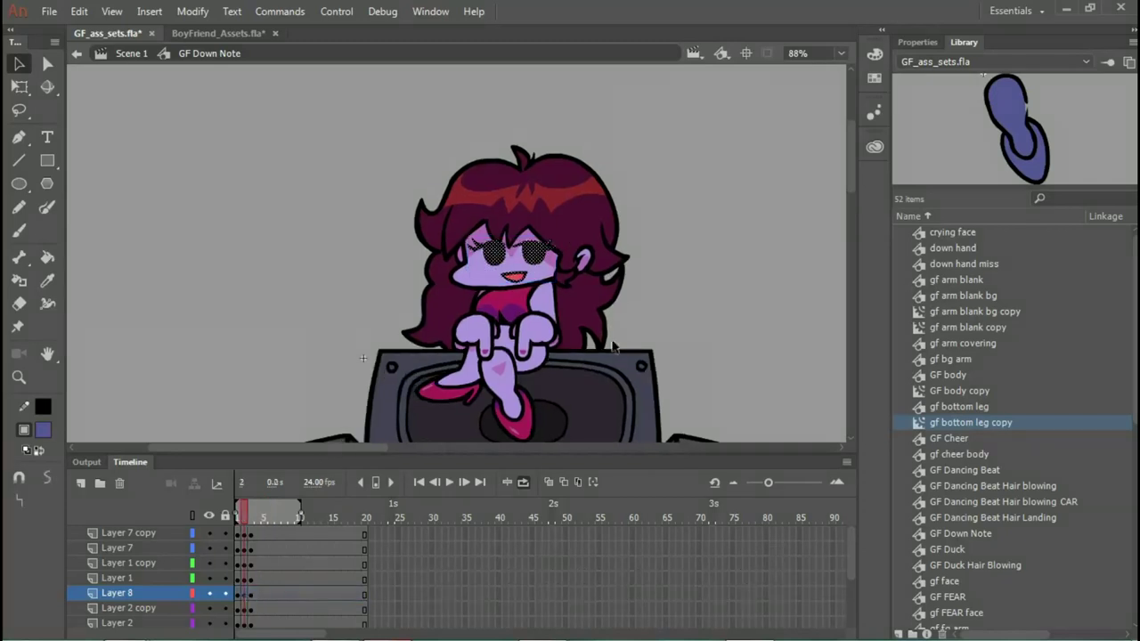
pyautogui.click(650, 303)
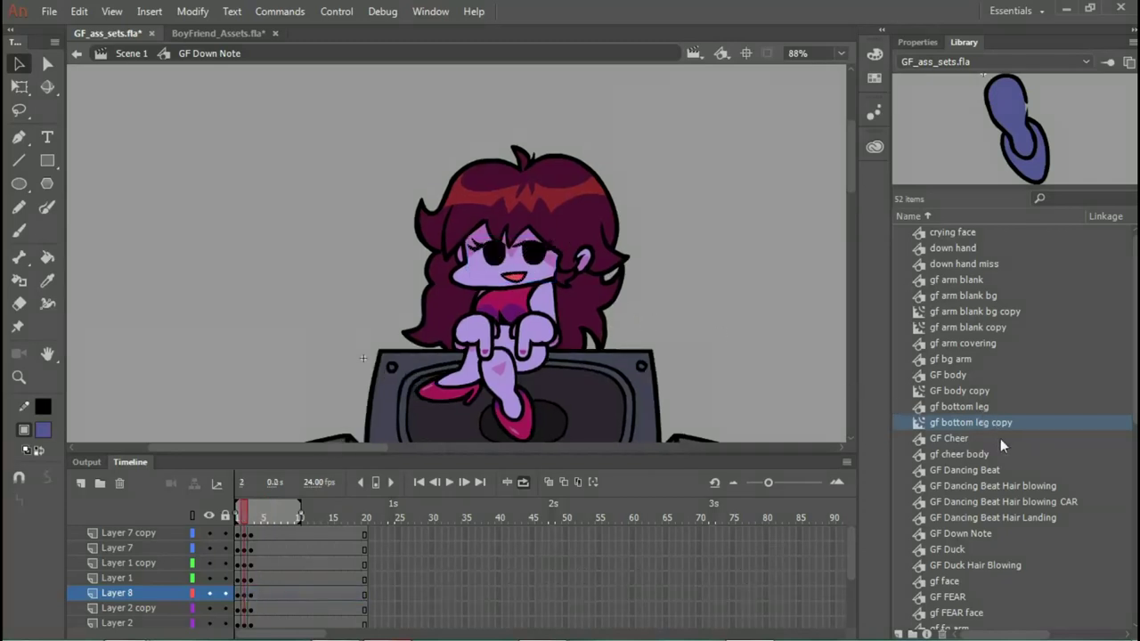
pyautogui.click(960, 582)
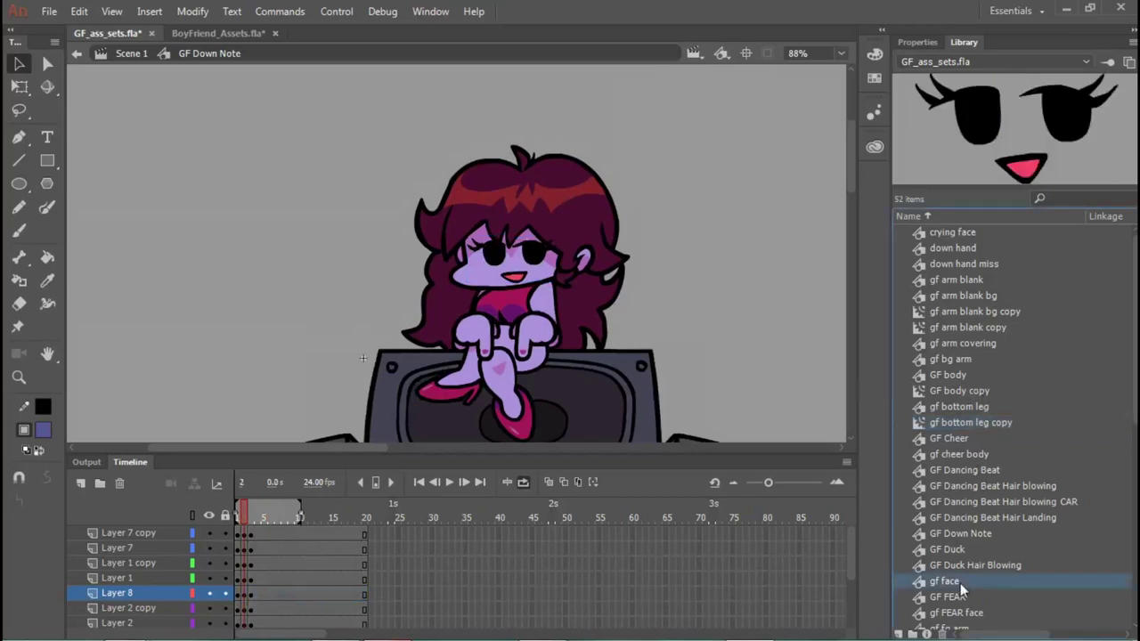
pyautogui.rightClick(960, 582)
pyautogui.click(1008, 286)
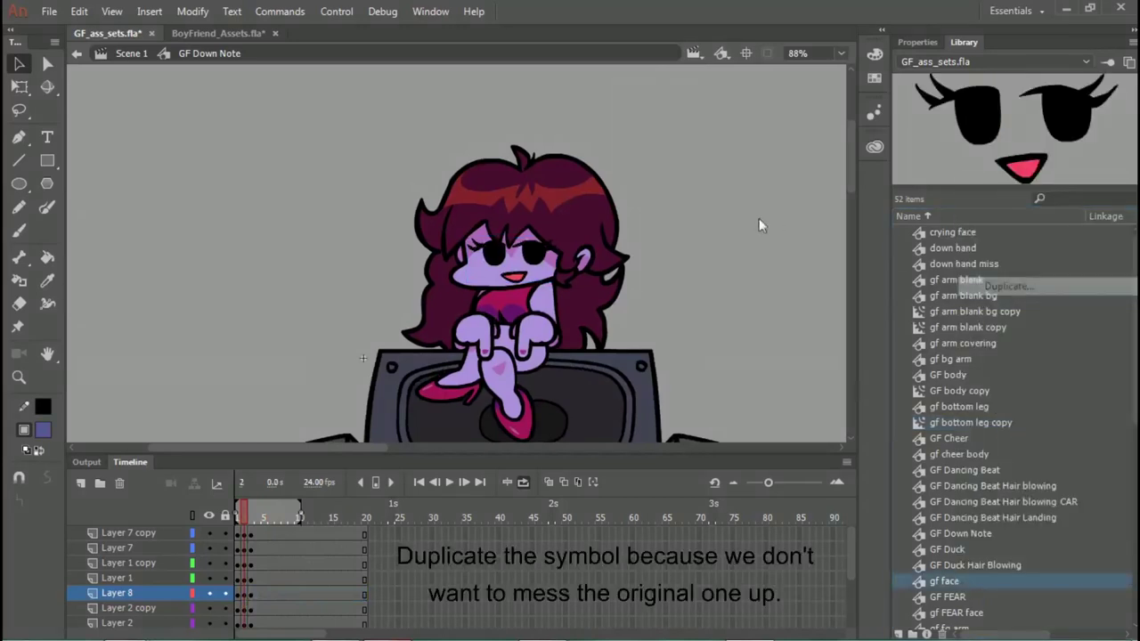
pyautogui.click(593, 93)
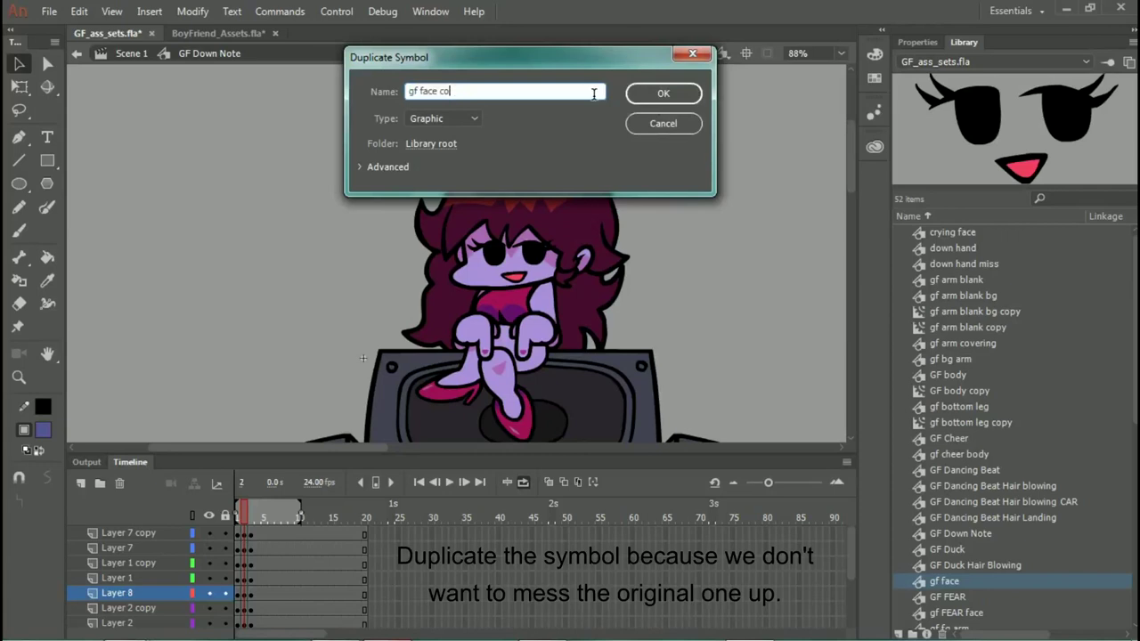
pyautogui.write('miss down')
pyautogui.press('Return')
# Step: In the gf face miss down symbol, cut away the left eye below its lashes and curve the remaining lid's lower edge
pyautogui.doubleClick(1024, 116)
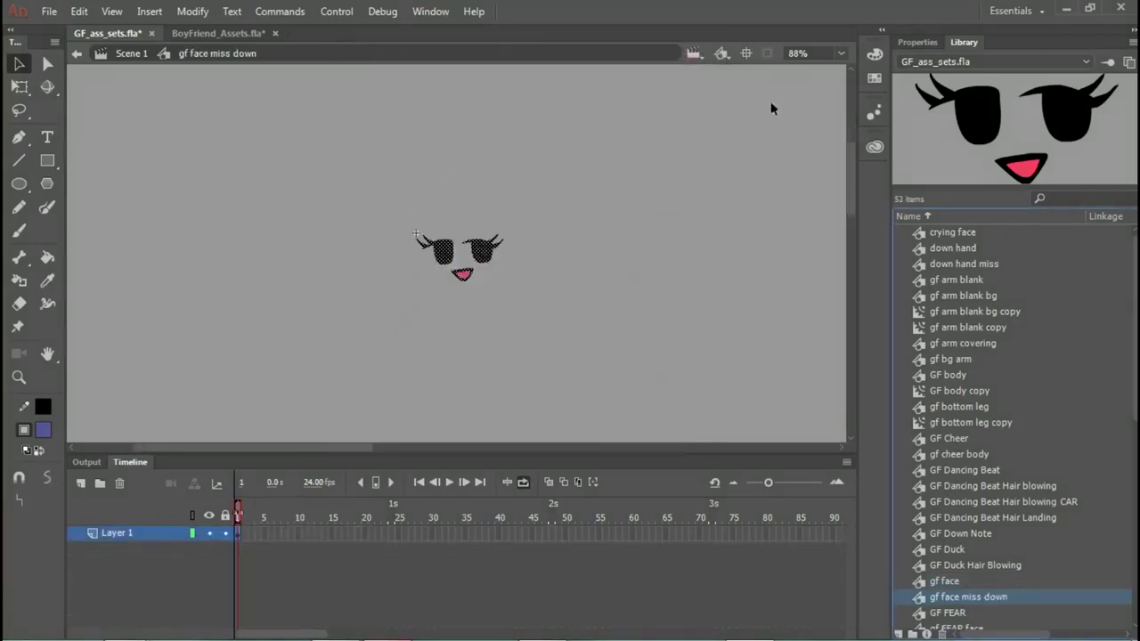
pyautogui.scroll(9, 445, 241)
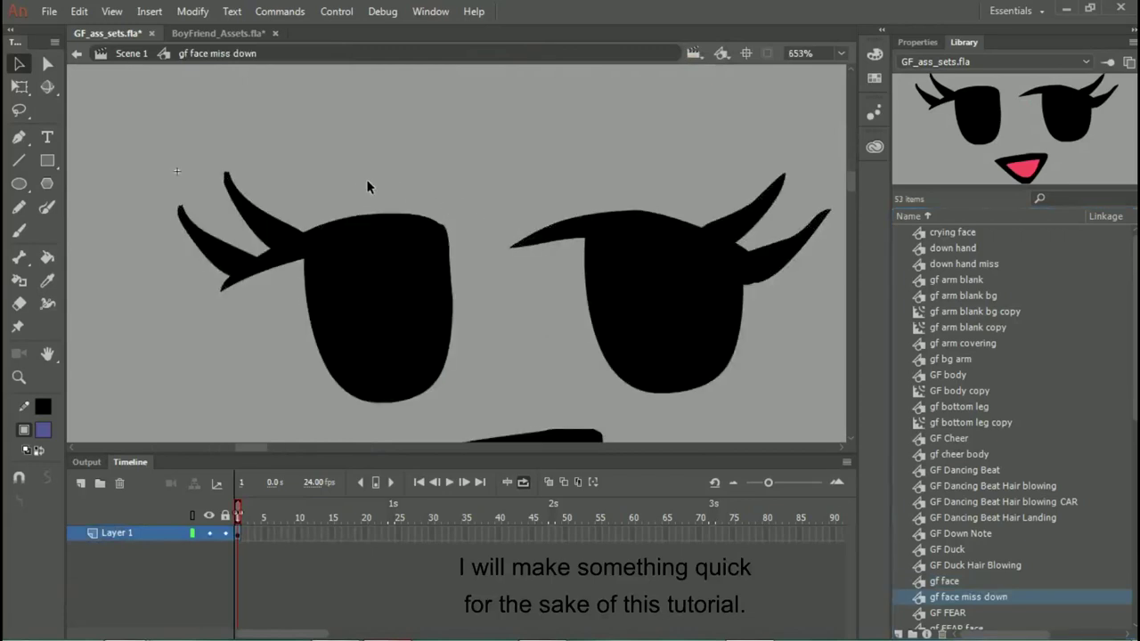
pyautogui.scroll(3, 356, 263)
pyautogui.moveTo(264, 260); pyautogui.dragTo(557, 229)
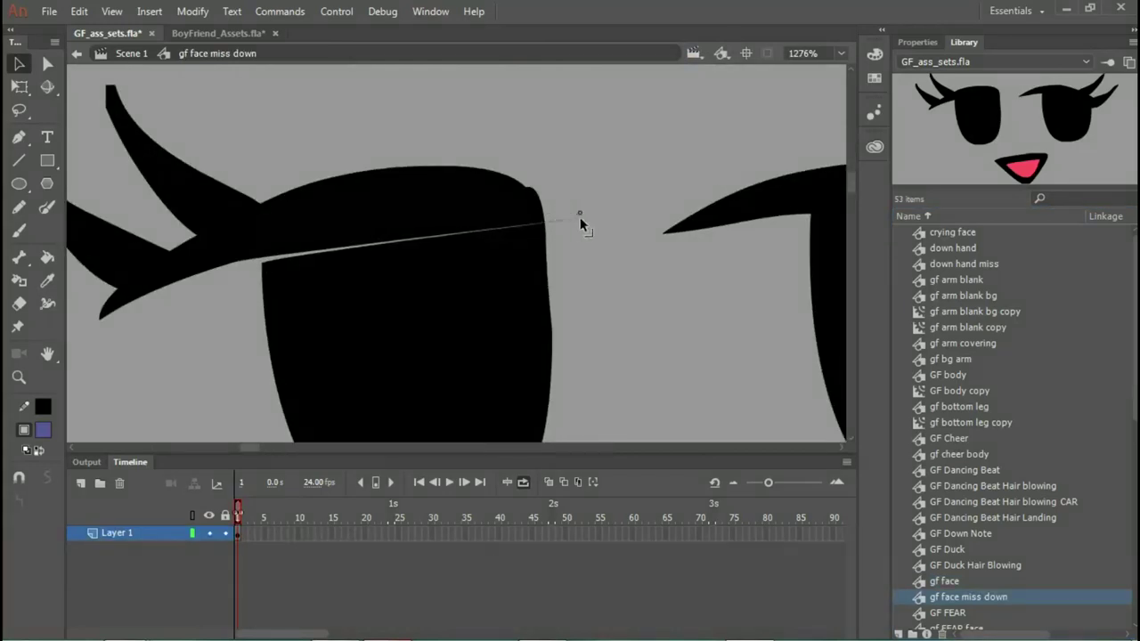
pyautogui.click(486, 275)
pyautogui.press('Delete')
pyautogui.moveTo(397, 247); pyautogui.dragTo(500, 209)
pyautogui.scroll(-5, 389, 234)
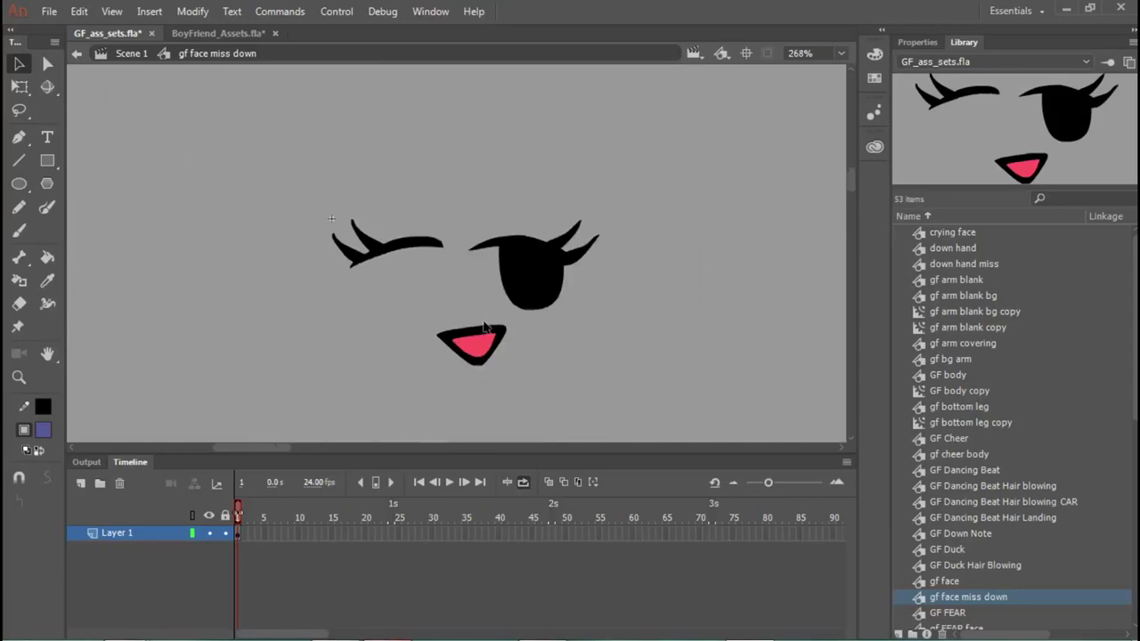
# Step: Cut the right eye along the underside of its lashes and delete the eye shape below the cut
pyautogui.scroll(5, 542, 305)
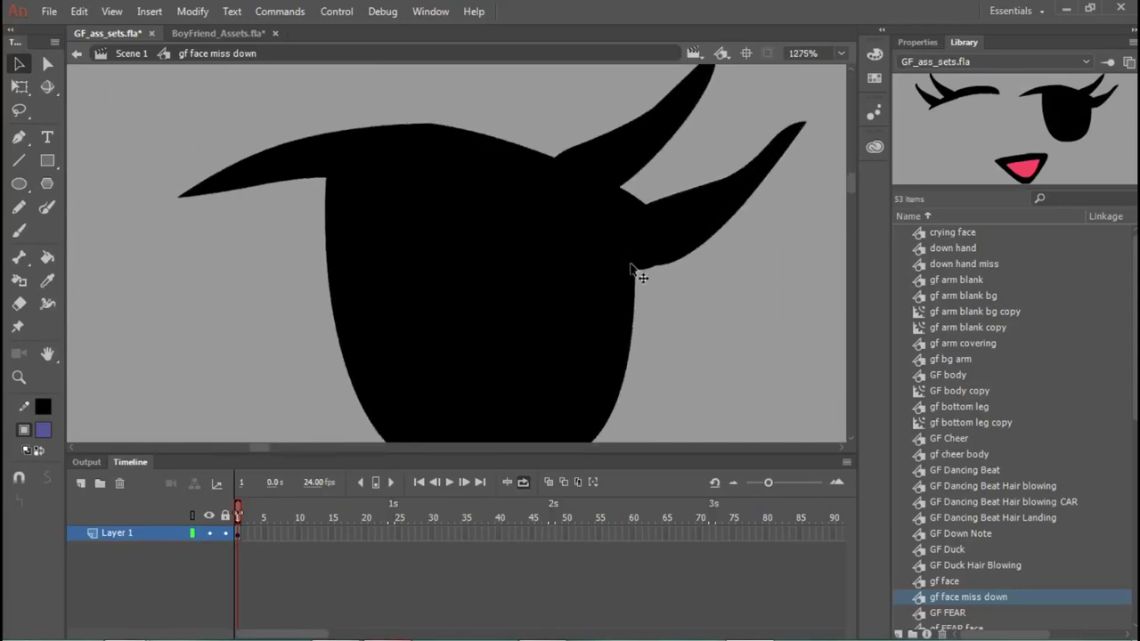
pyautogui.moveTo(632, 271); pyautogui.dragTo(295, 182)
pyautogui.moveTo(521, 243); pyautogui.dragTo(256, 209)
pyautogui.click(517, 332)
pyautogui.press('Delete')
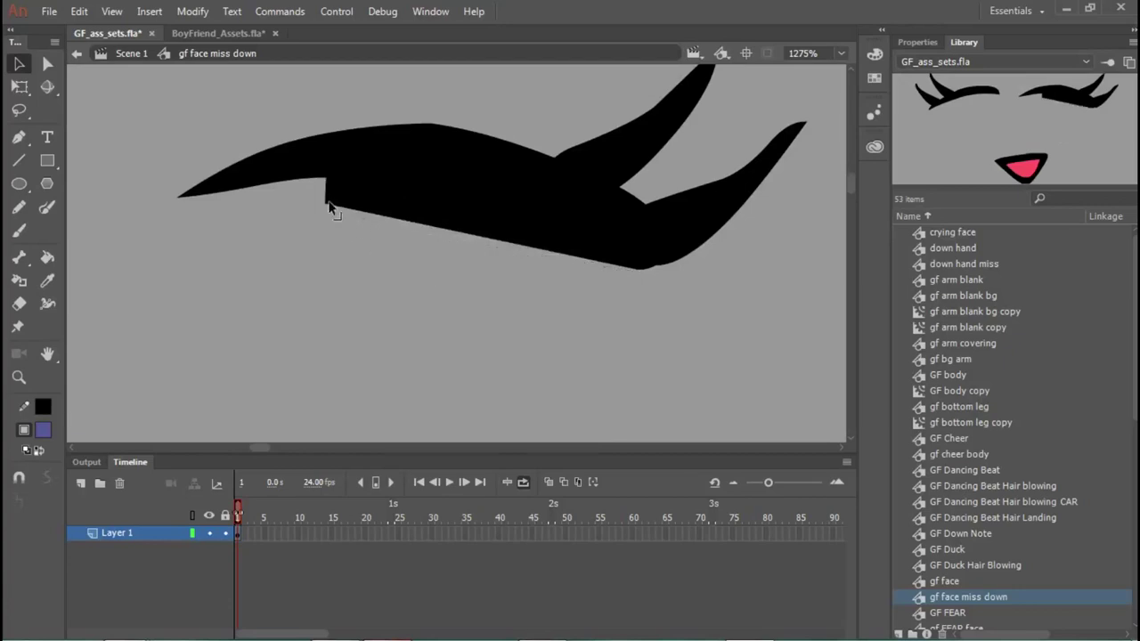
# Step: Remove the notch under the right eyelid and bend its lower edge into a smooth curve
pyautogui.press('a')
pyautogui.click(330, 209)
pyautogui.moveTo(326, 205); pyautogui.dragTo(328, 198)
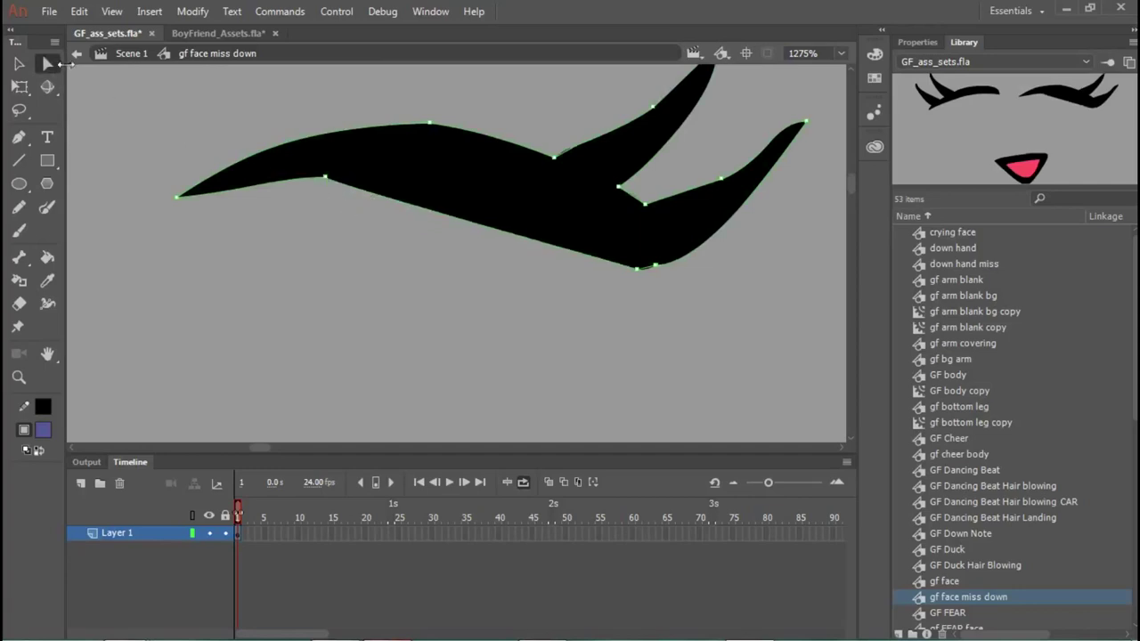
pyautogui.click(16, 64)
pyautogui.moveTo(483, 223); pyautogui.dragTo(520, 220)
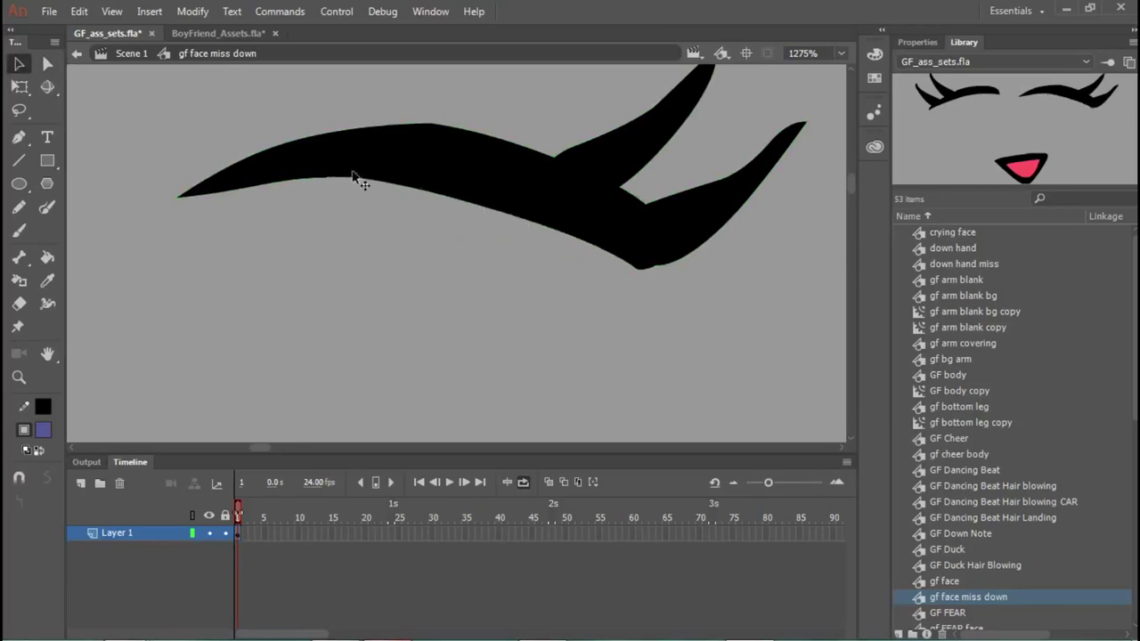
# Step: Raise the right eyelid's lower edge, merge its outer lower corner into one point and curve the edge beside it
pyautogui.moveTo(325, 184); pyautogui.dragTo(414, 166)
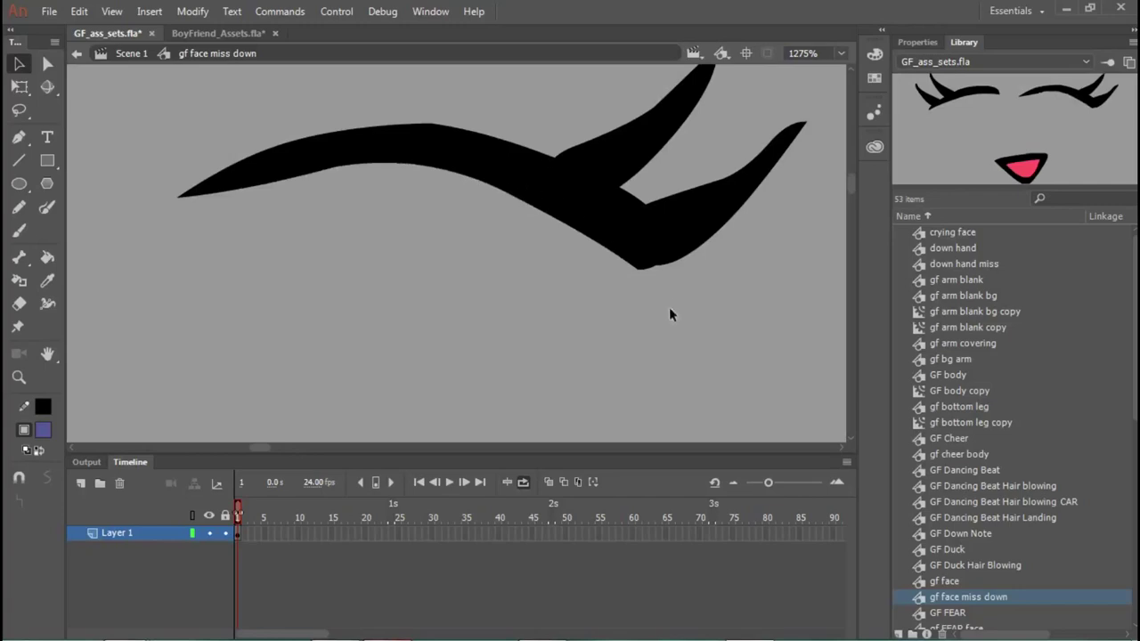
pyautogui.moveTo(640, 270); pyautogui.dragTo(659, 266)
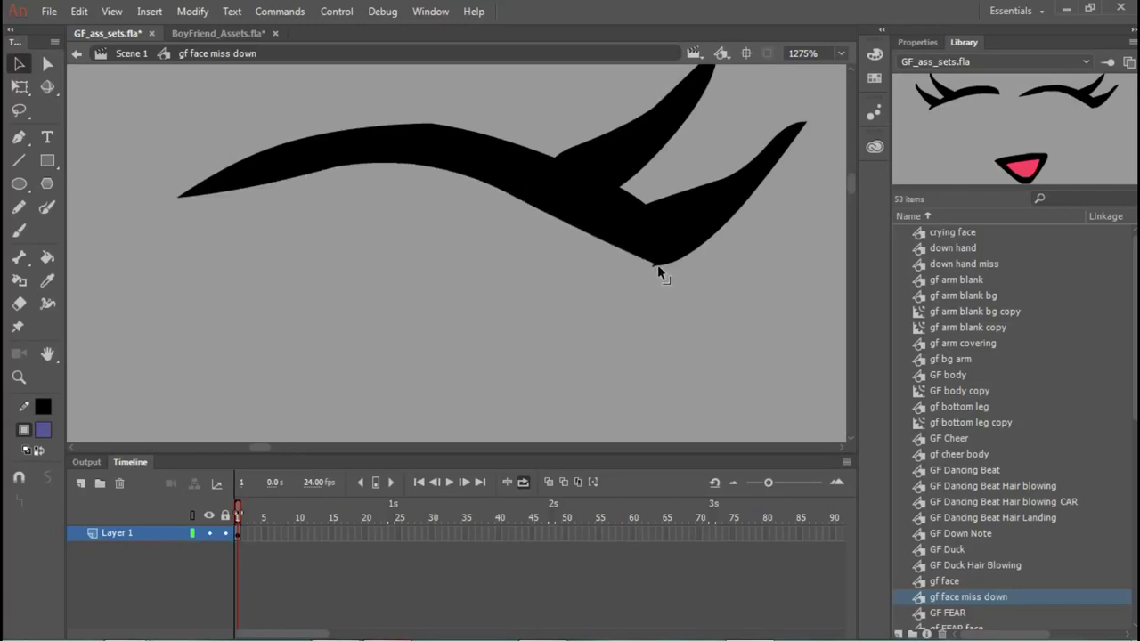
pyautogui.moveTo(591, 239); pyautogui.dragTo(594, 229)
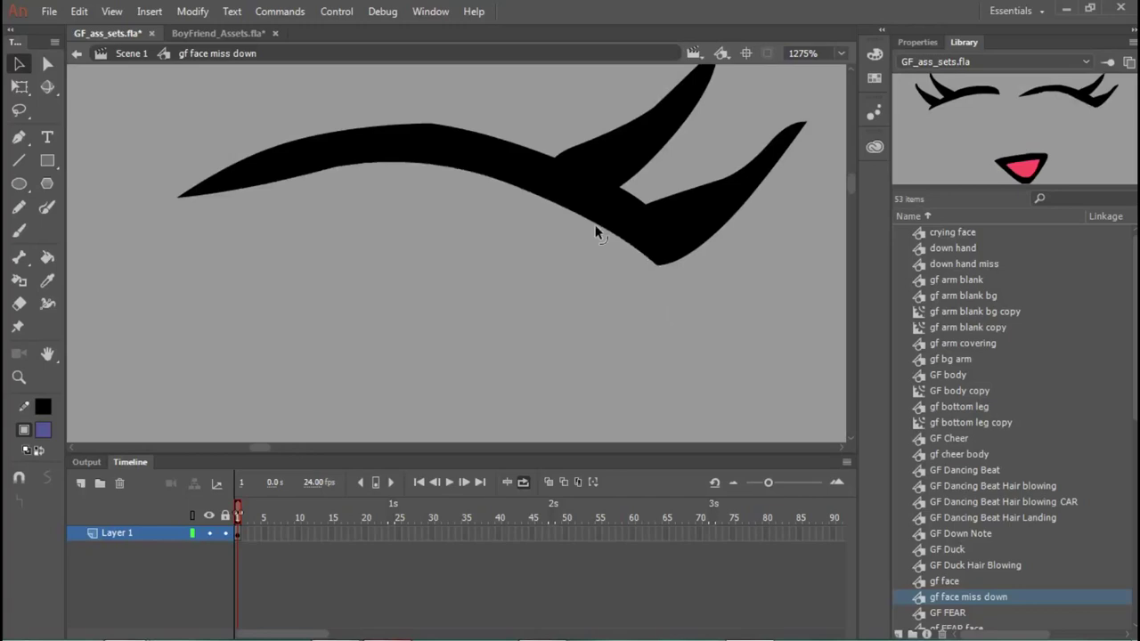
# Step: Delete the extra anchor point on the right eyelid's lower edge and bend the edge upward into one smooth arc
pyautogui.press('a')
pyautogui.click(330, 174)
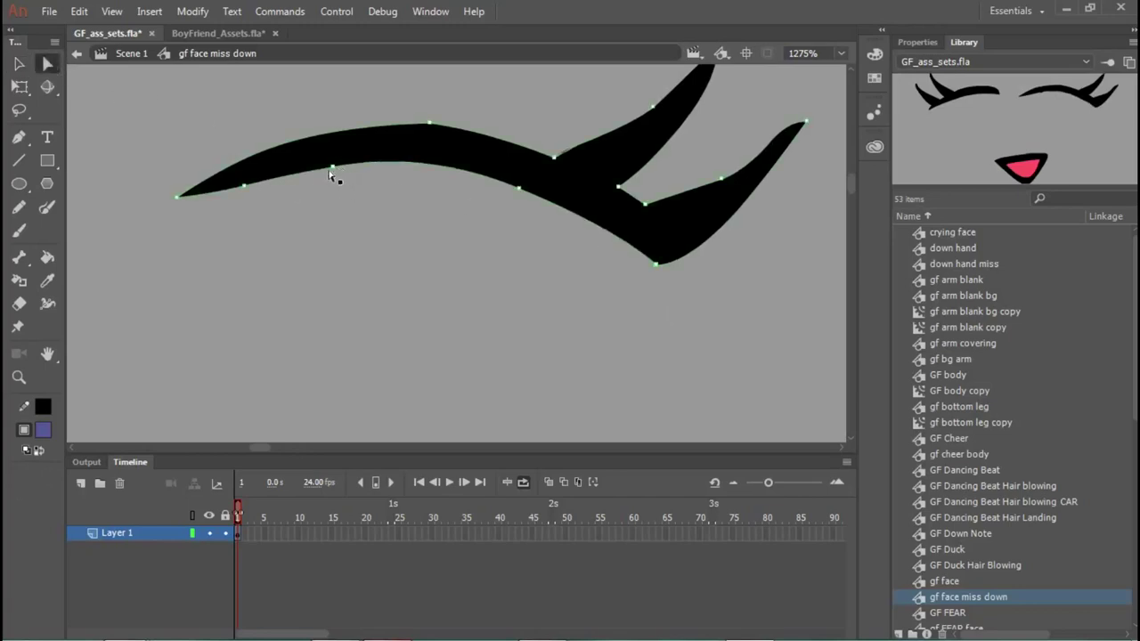
pyautogui.moveTo(332, 171); pyautogui.dragTo(337, 179)
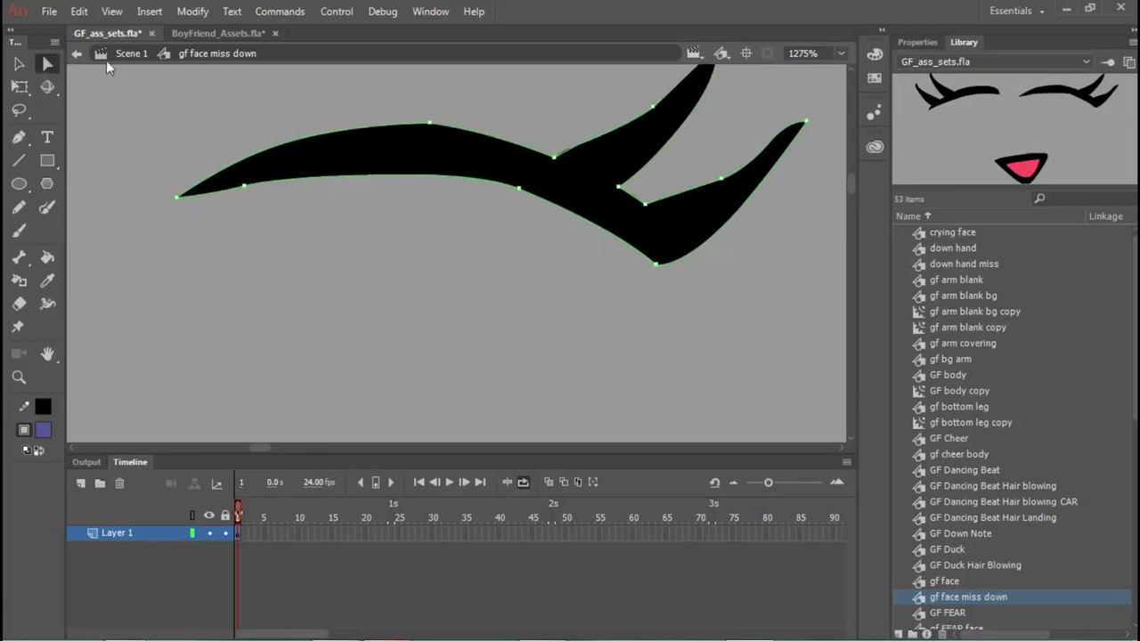
pyautogui.click(18, 69)
pyautogui.moveTo(362, 174); pyautogui.dragTo(361, 164)
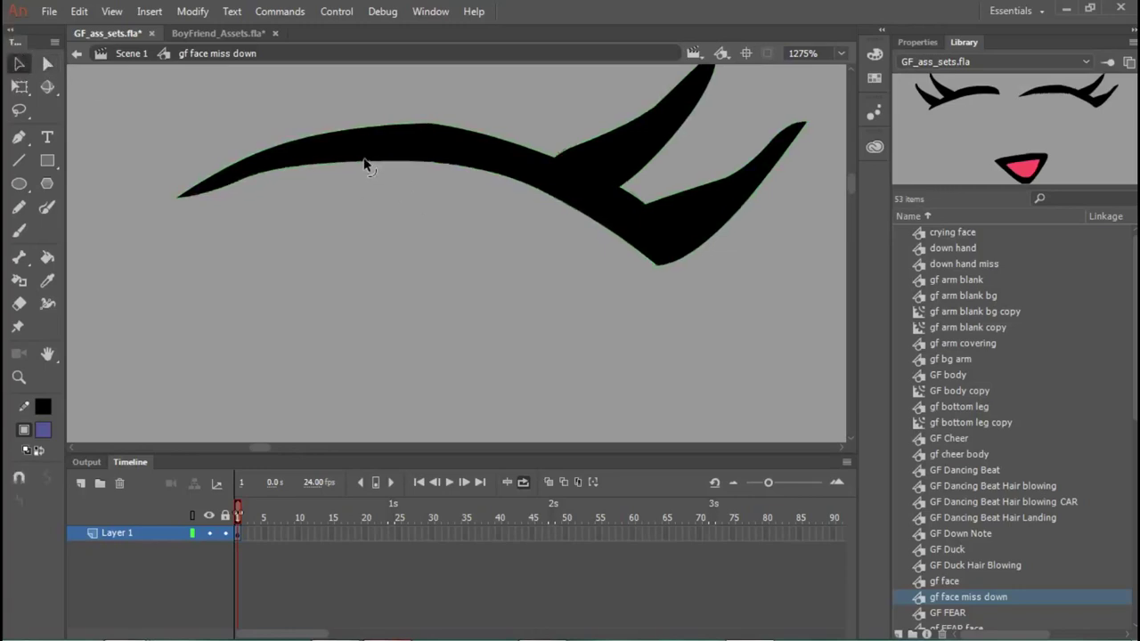
# Step: Delete the open mouth from the gf face miss down symbol
pyautogui.scroll(-5, 662, 204)
pyautogui.scroll(-1, 662, 205)
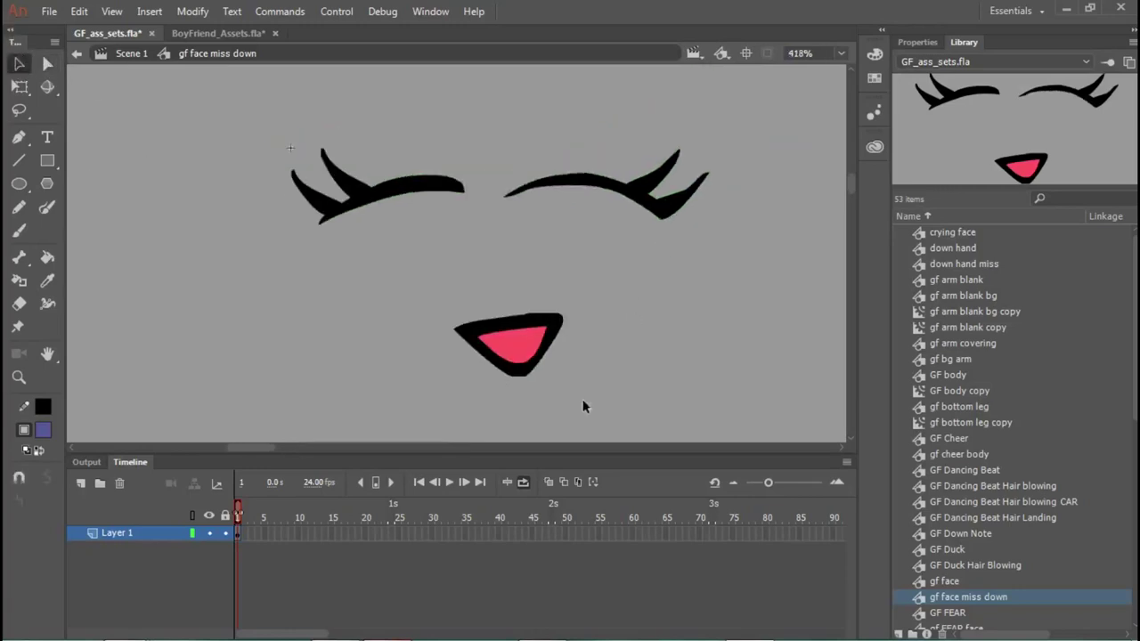
pyautogui.moveTo(489, 316); pyautogui.dragTo(605, 402)
pyautogui.press('Delete')
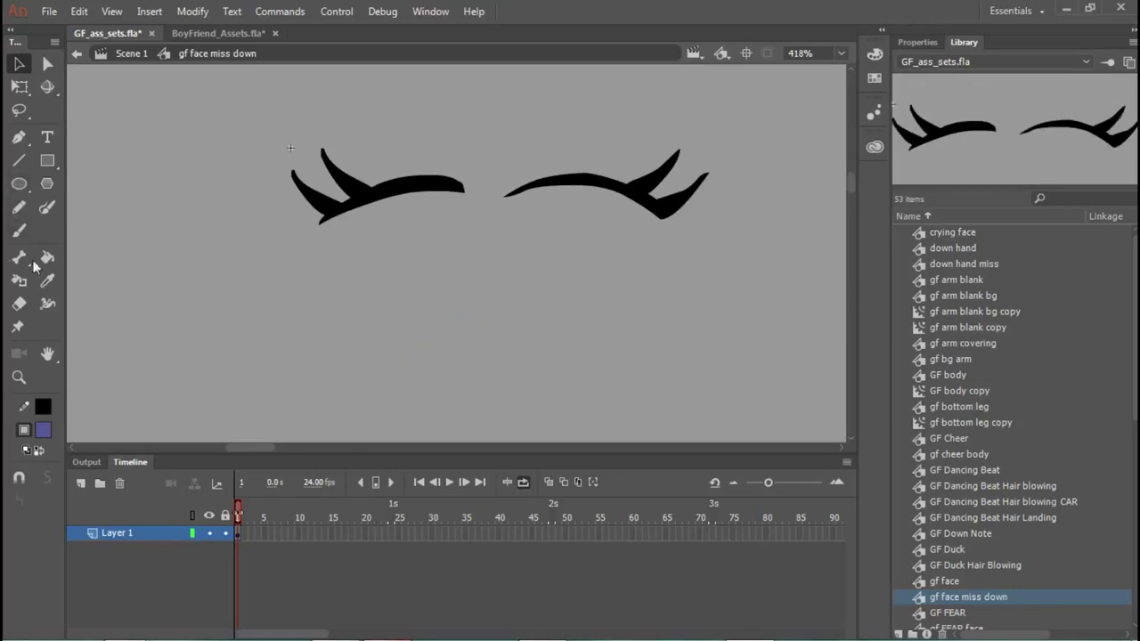
# Step: Set the fill to black and paint a wavy mouth line below the closed eyes with the Brush tool
pyautogui.click(19, 231)
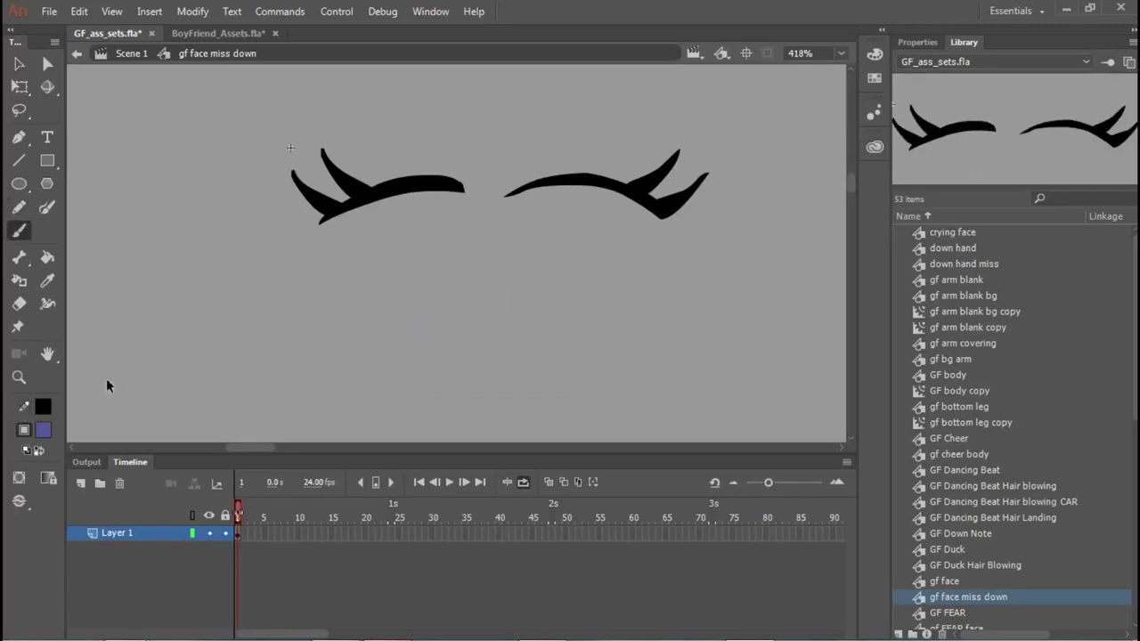
pyautogui.click(44, 429)
pyautogui.click(106, 481)
pyautogui.moveTo(413, 314)
pyautogui.mouseDown()
pyautogui.moveTo(466, 299)
pyautogui.moveTo(501, 317)
pyautogui.moveTo(568, 307)
pyautogui.moveTo(597, 316)
pyautogui.mouseUp()
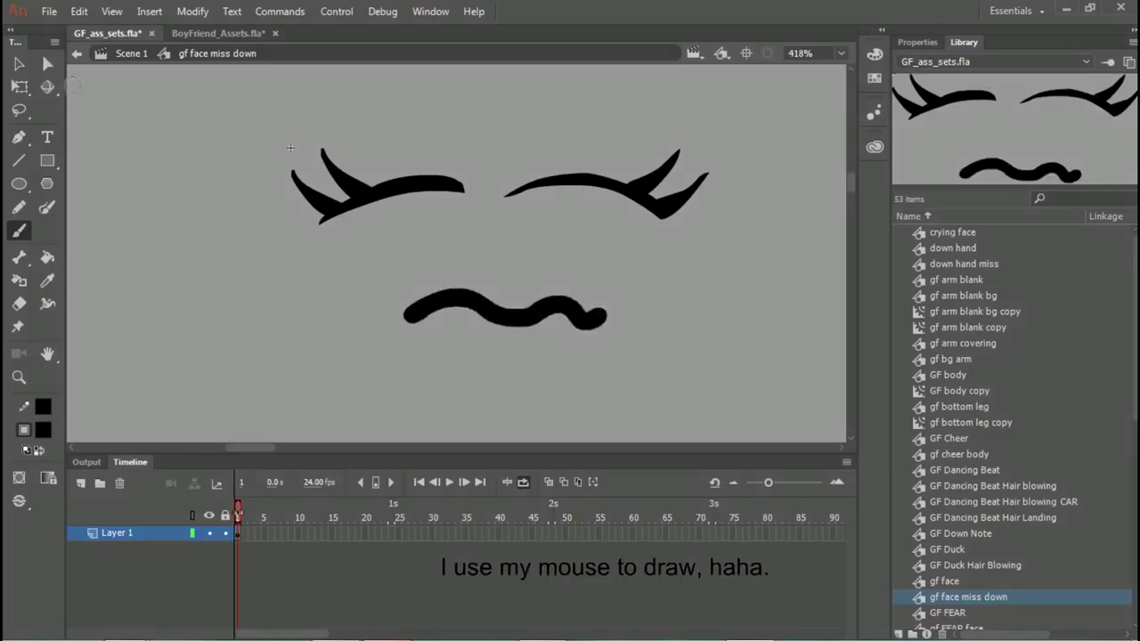
pyautogui.click(19, 65)
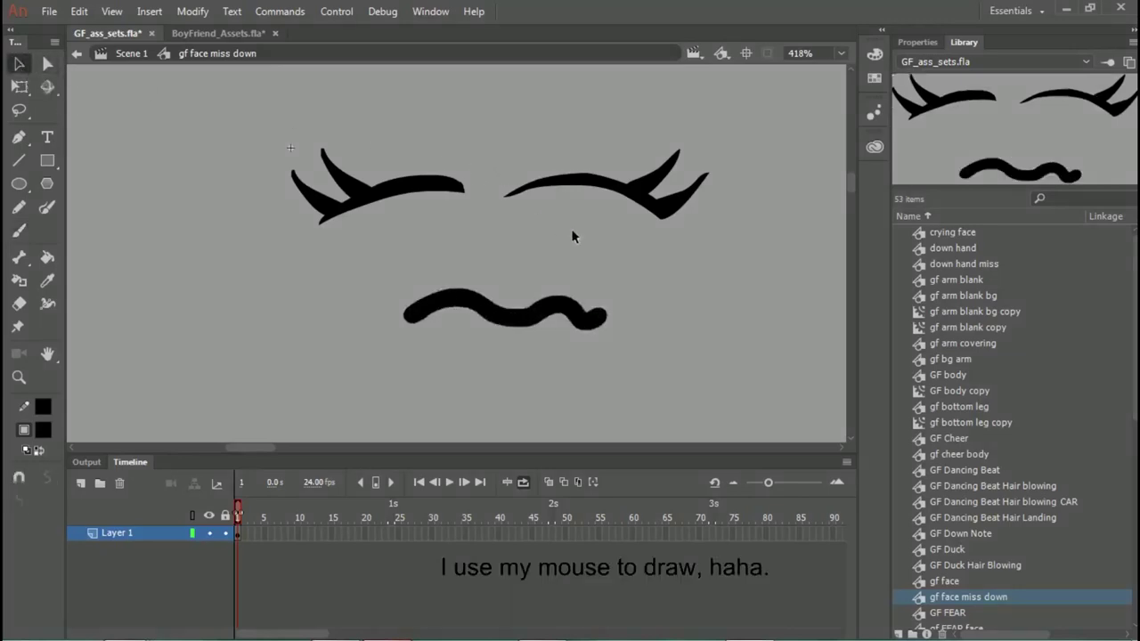
# Step: Open the GF Down Note symbol and swap the face at frame 5 of Layer 8 for gf face miss down
pyautogui.scroll(-2, 606, 250)
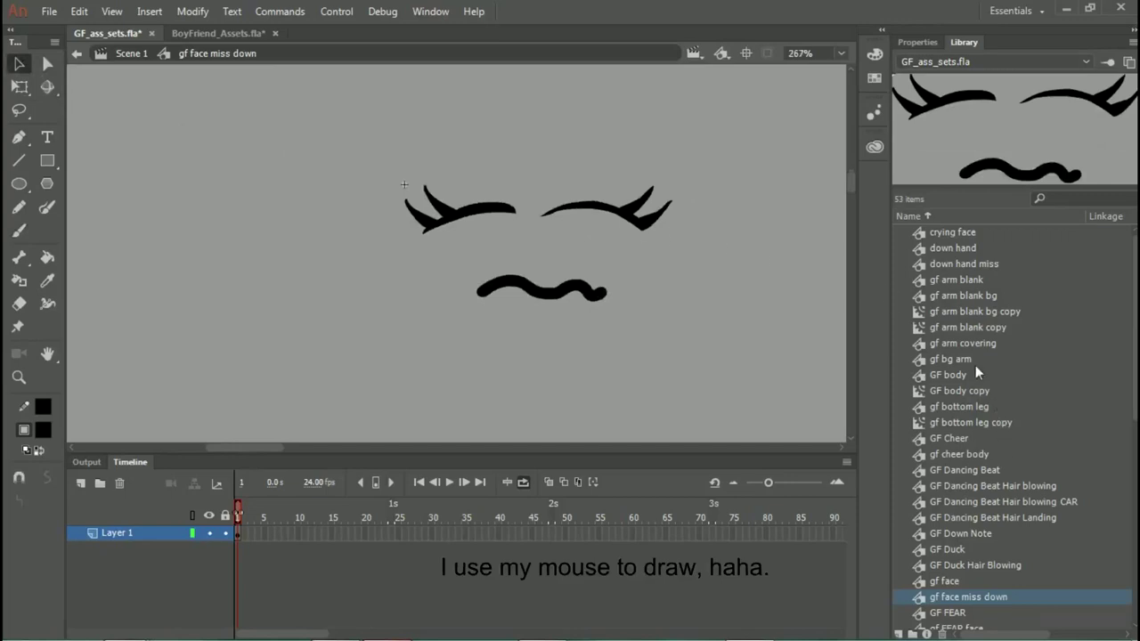
pyautogui.click(984, 533)
pyautogui.doubleClick(1006, 126)
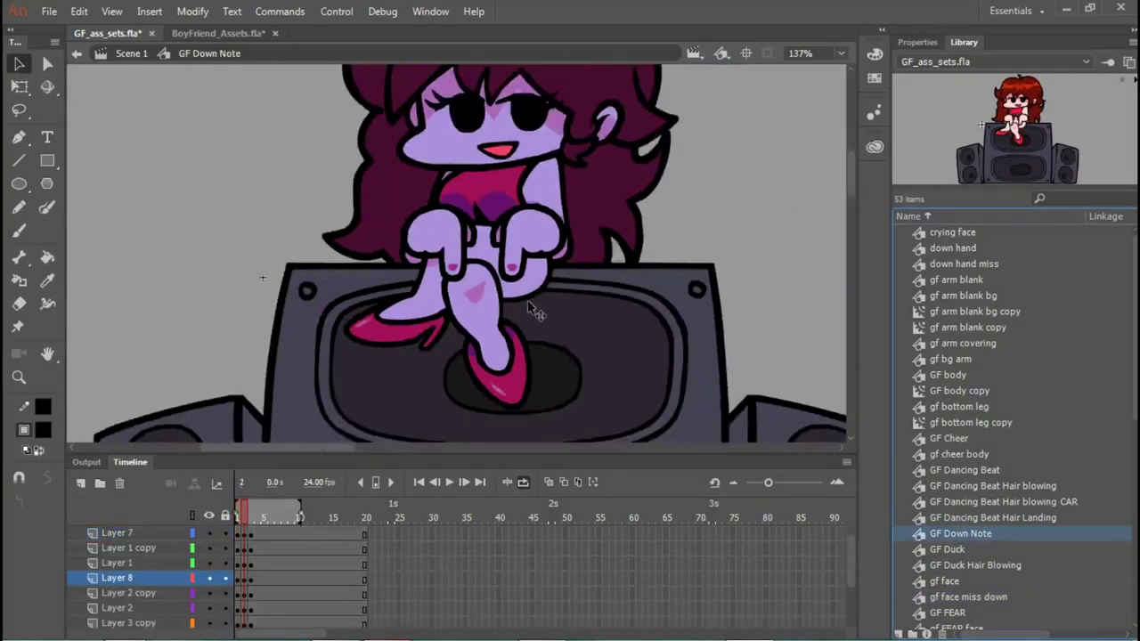
pyautogui.hotkey('ctrl', '-')
pyautogui.hotkey('ctrl', '-')
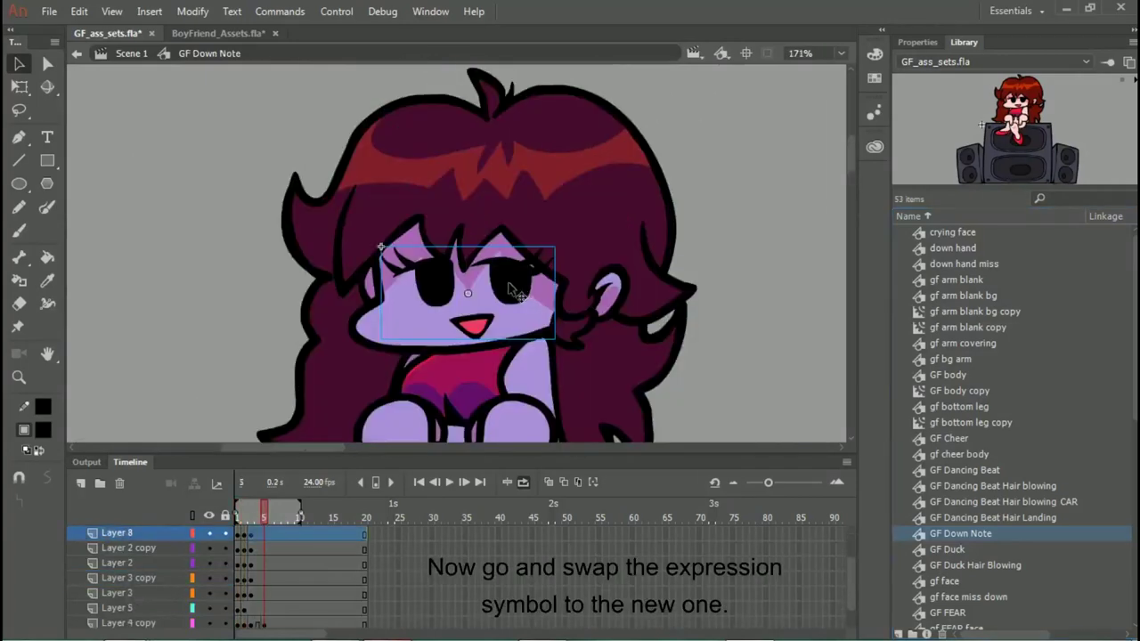
pyautogui.scroll(-3, 512, 286)
pyautogui.rightClick(519, 292)
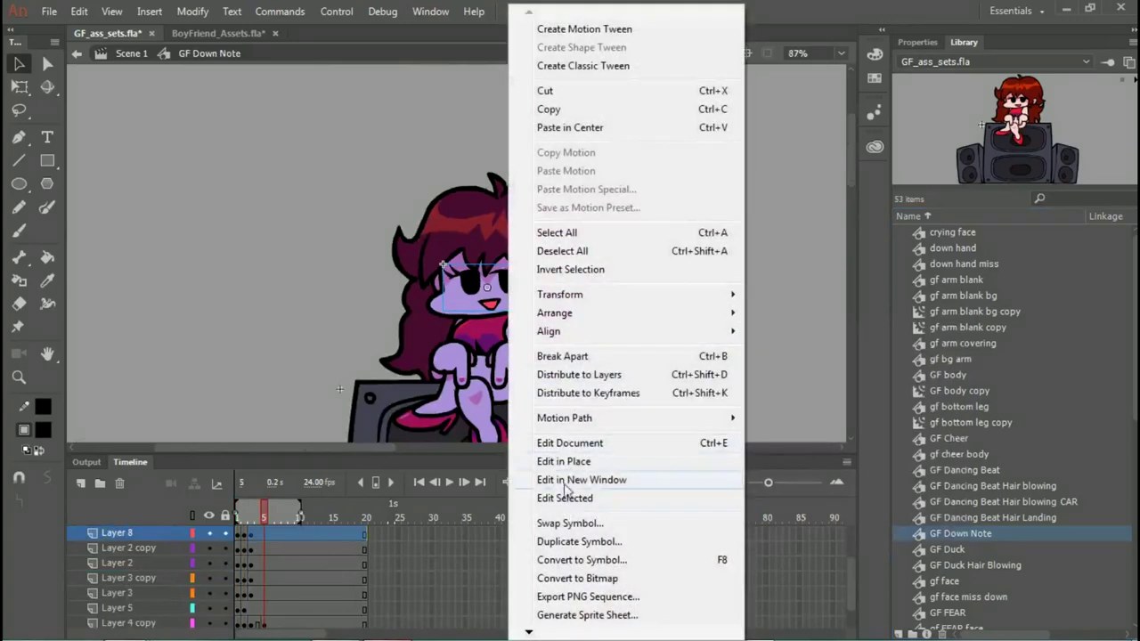
pyautogui.click(570, 522)
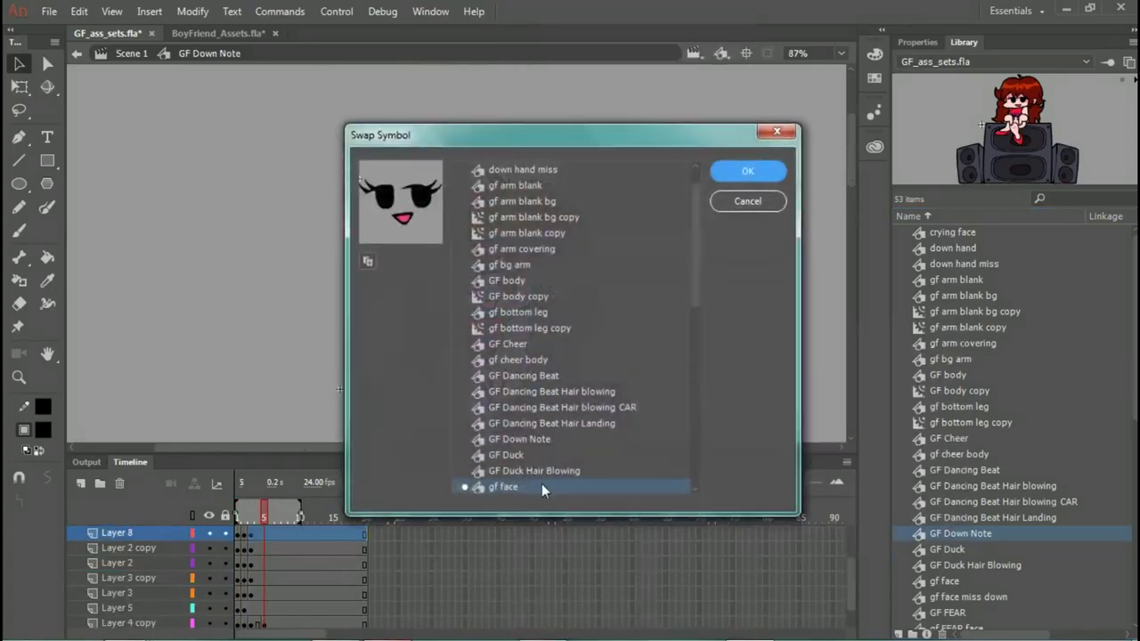
pyautogui.press('Down')
pyautogui.click(746, 171)
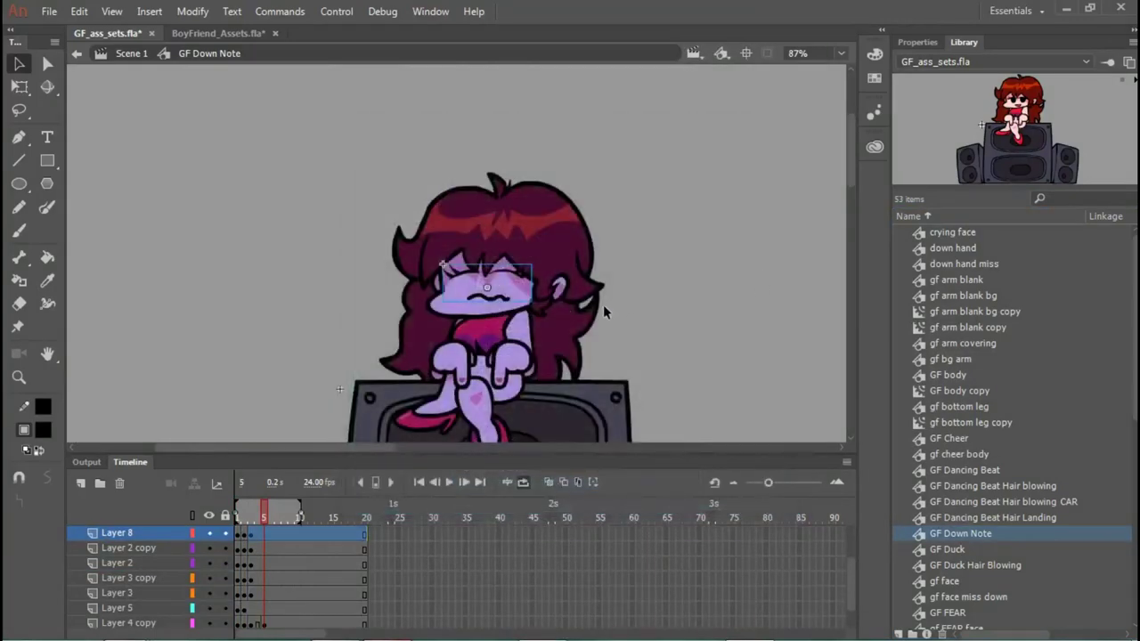
# Step: Nudge the swapped face downward so the closed eyes sit below the bangs
pyautogui.press('Down')
pyautogui.press('Down')
pyautogui.press('Down')
pyautogui.press('Down')
pyautogui.press('Down')
pyautogui.press('Down')
pyautogui.press('Down')
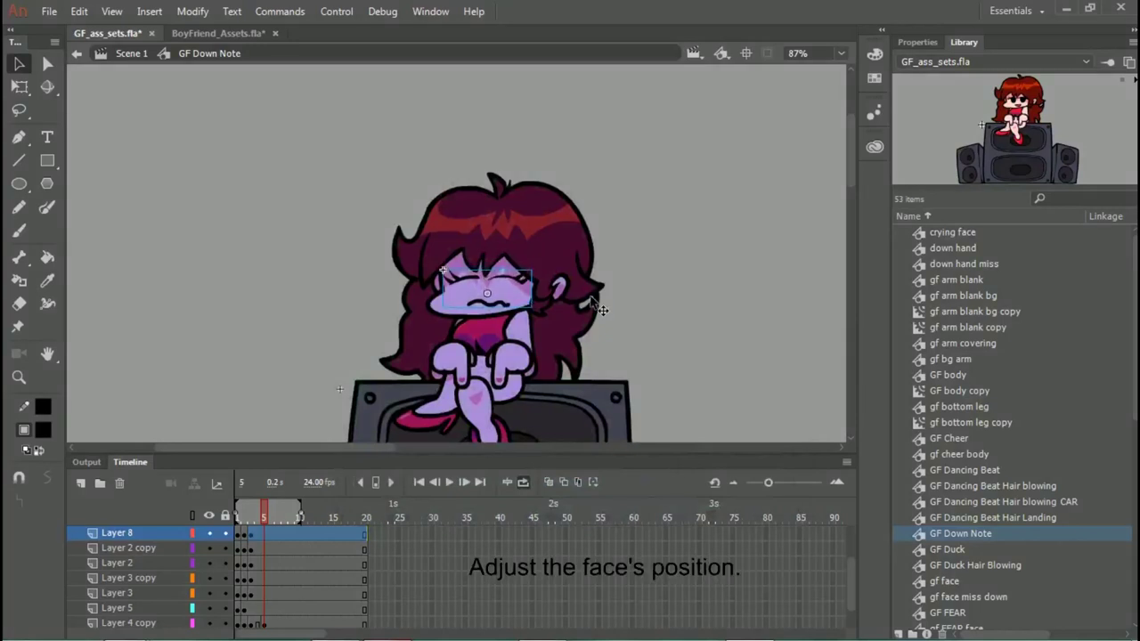
# Step: In frame 2 of Layer 8, replace the old face with gf face miss down and nudge it right and down into place
pyautogui.click(246, 538)
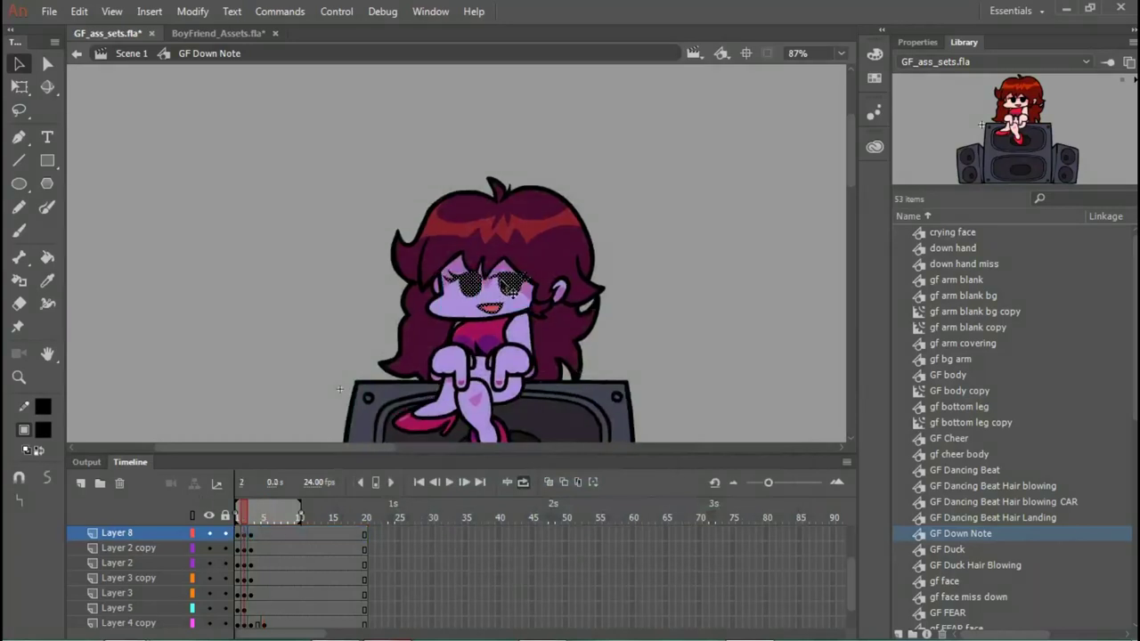
pyautogui.click(509, 282)
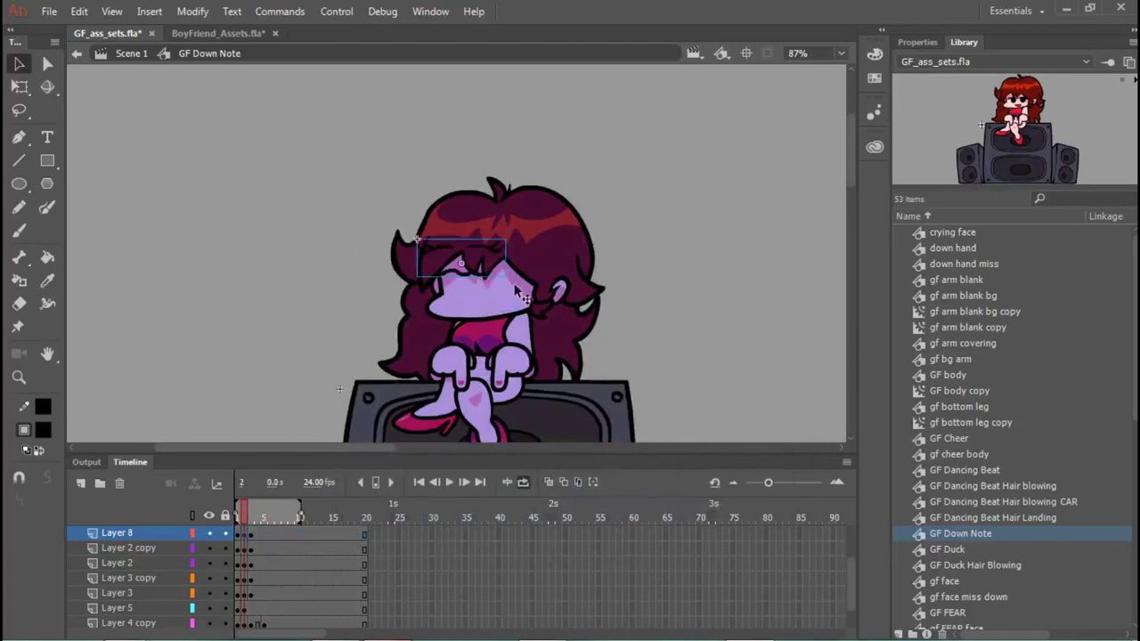
pyautogui.hotkey('shift', 'Down')
pyautogui.hotkey('shift', 'Right')
pyautogui.hotkey('shift', 'Right')
pyautogui.hotkey('shift', 'Right')
pyautogui.hotkey('shift', 'Down')
pyautogui.hotkey('shift', 'Down')
pyautogui.hotkey('shift', 'Down')
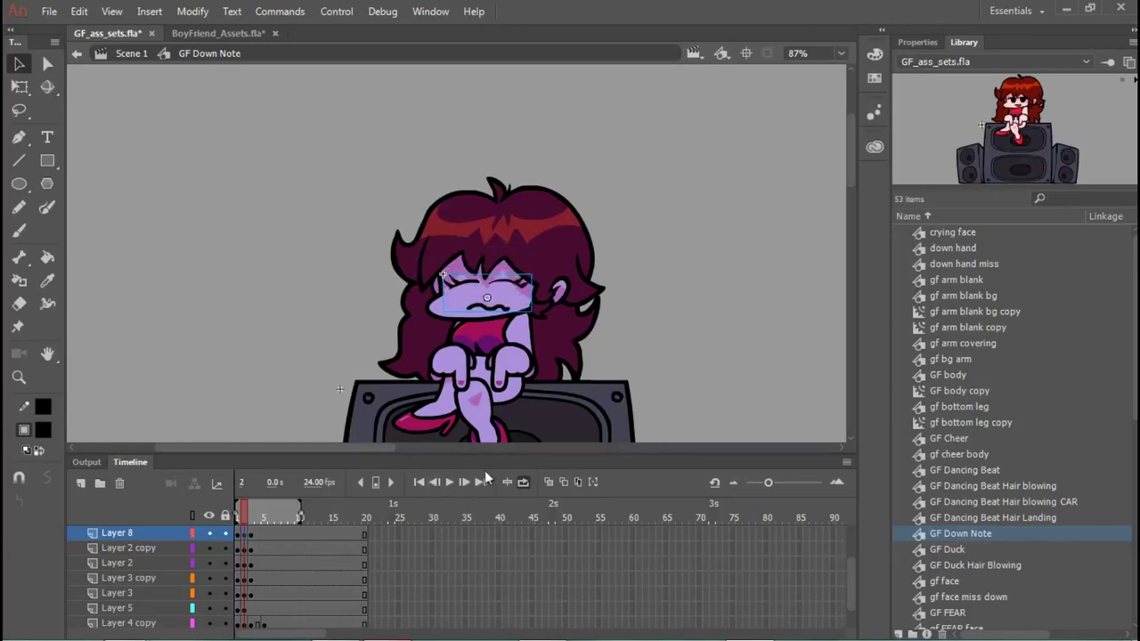
# Step: Step through and play the GF Down Note animation to check the new face across the frames
pyautogui.click(464, 482)
pyautogui.click(433, 482)
pyautogui.click(446, 483)
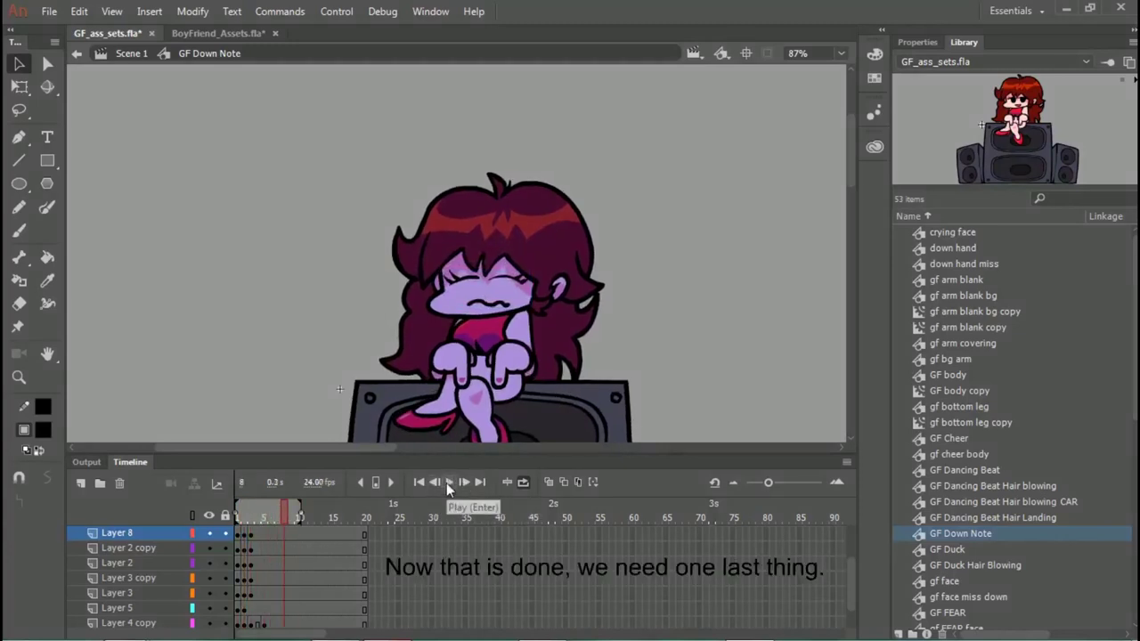
pyautogui.click(446, 482)
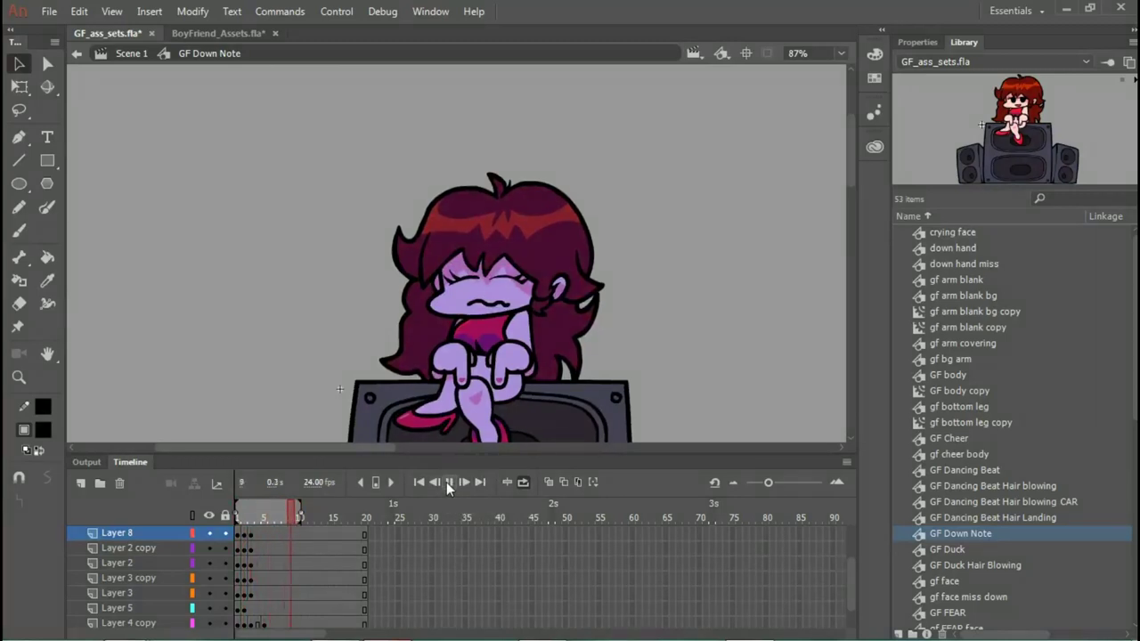
pyautogui.click(447, 482)
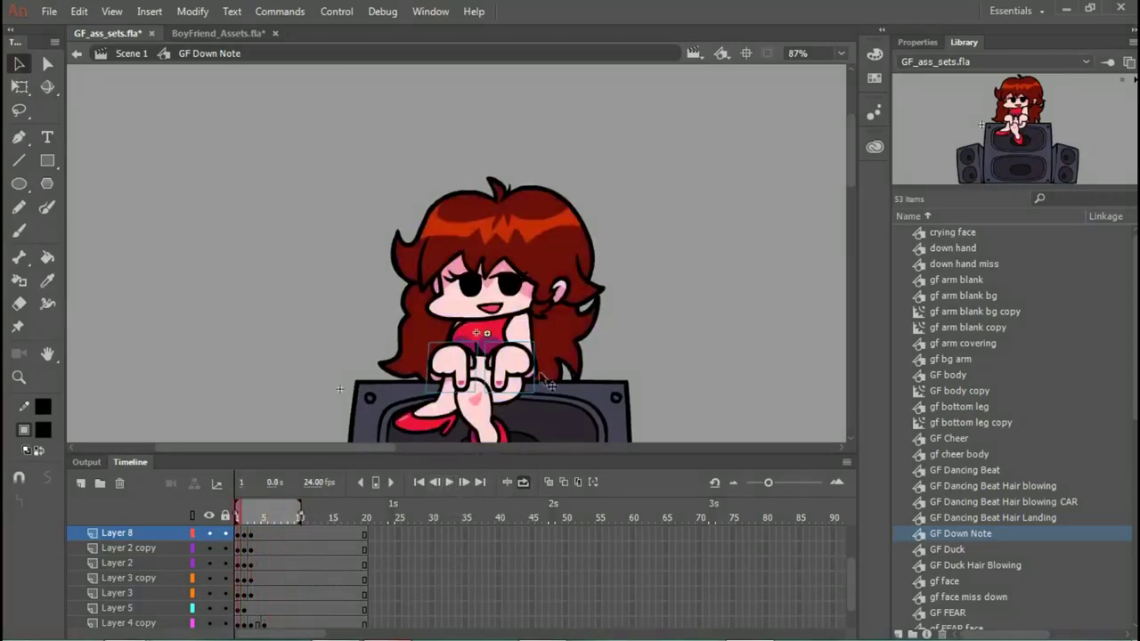
pyautogui.click(250, 536)
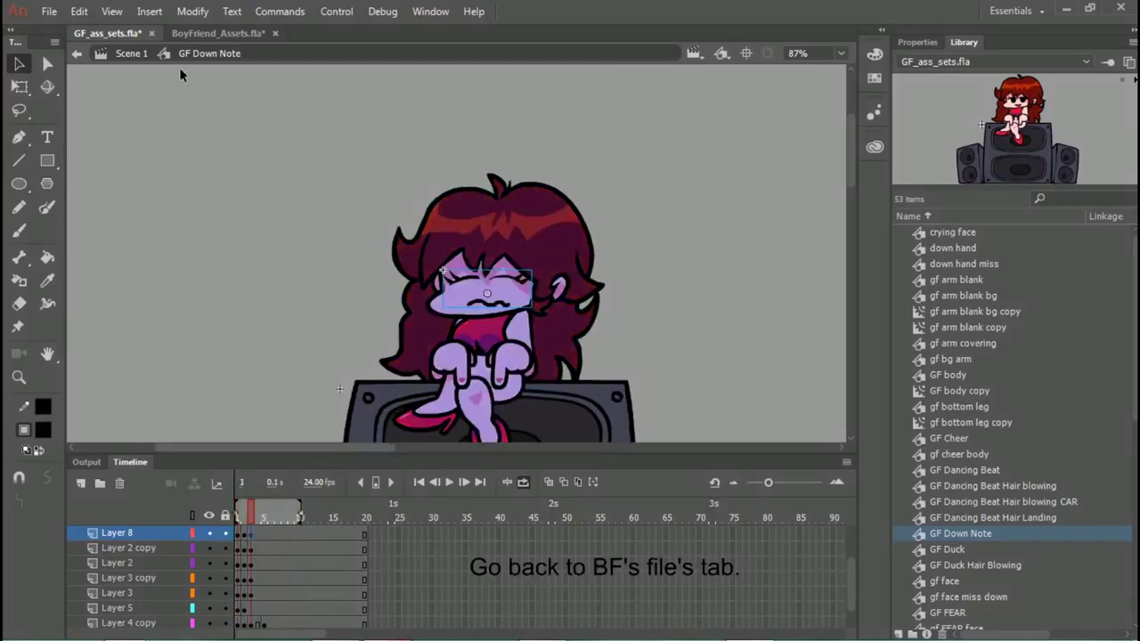
# Step: Switch to BoyFriend_Assets.fla and browse the library previews for the finished miss animation
pyautogui.click(227, 36)
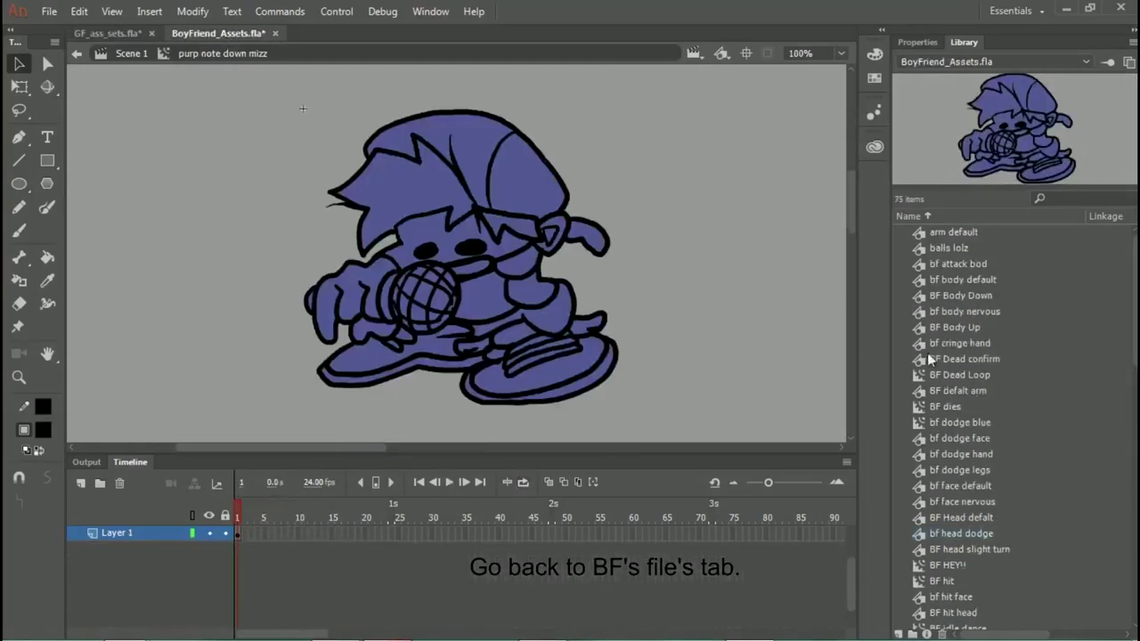
pyautogui.click(969, 533)
pyautogui.click(978, 548)
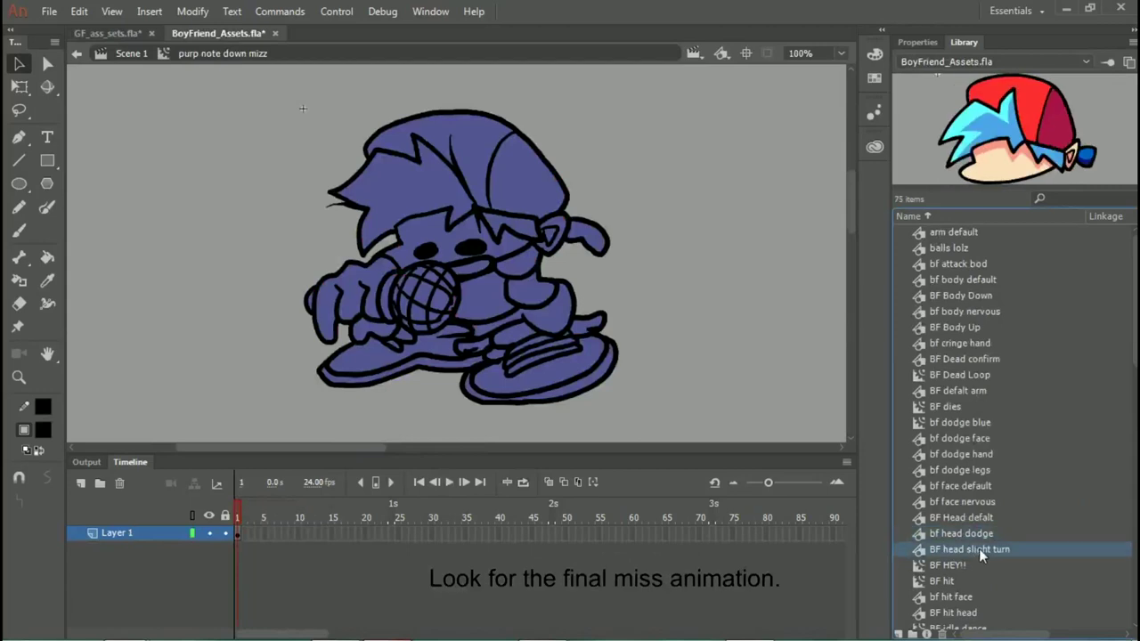
pyautogui.press('p')
pyautogui.press('Down')
pyautogui.press('Down')
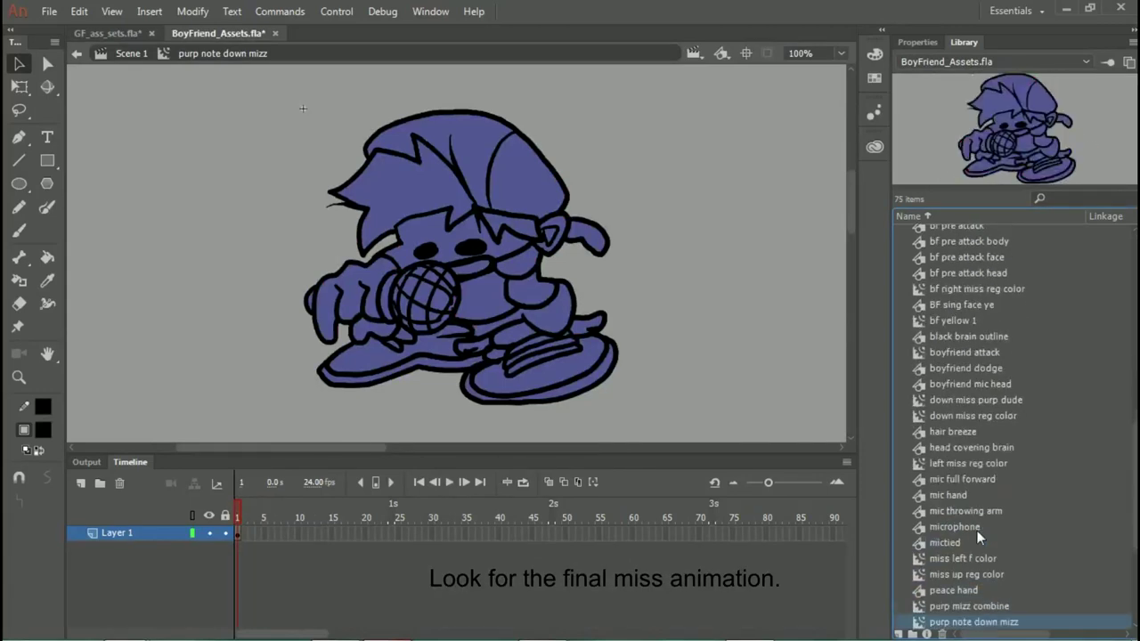
pyautogui.press('Up')
pyautogui.press('Down')
pyautogui.press('Down')
pyautogui.press('Down')
pyautogui.press('Down')
pyautogui.press('Down')
pyautogui.press('Down')
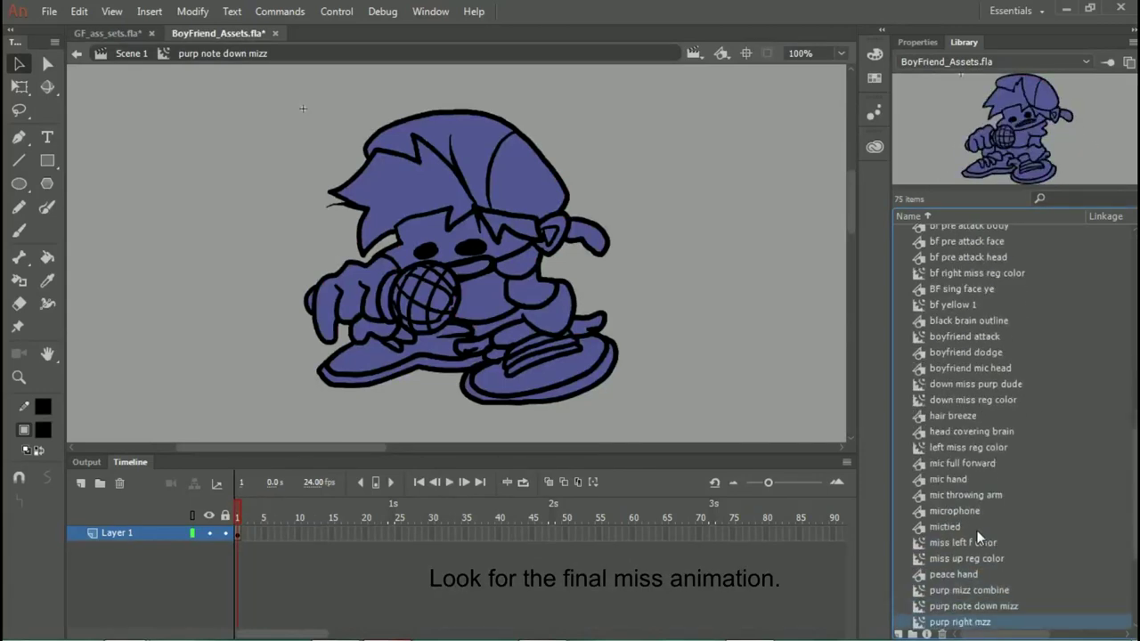
pyautogui.press('Up')
pyautogui.press('Up')
pyautogui.press('Up')
pyautogui.press('Up')
pyautogui.press('Up')
pyautogui.press('Up')
pyautogui.press('Up')
pyautogui.press('Up')
pyautogui.press('Up')
pyautogui.press('Up')
pyautogui.press('Up')
pyautogui.press('Up')
pyautogui.press('Up')
pyautogui.press('Up')
pyautogui.press('Up')
pyautogui.press('Up')
pyautogui.press('Up')
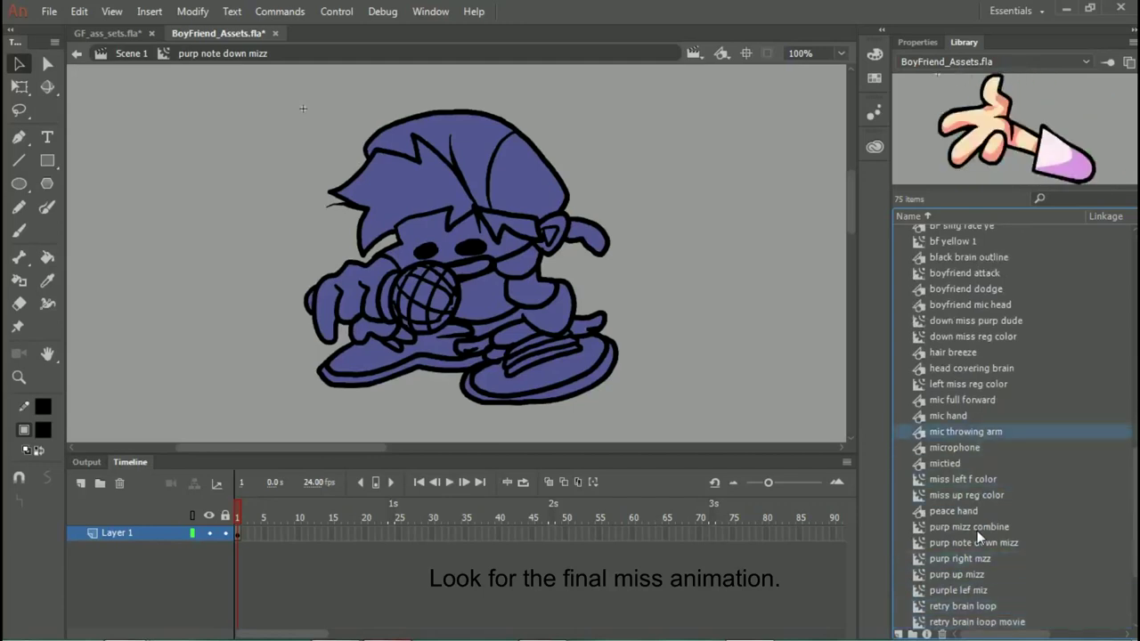
pyautogui.press('Up')
pyautogui.press('Up')
pyautogui.press('Up')
pyautogui.press('Up')
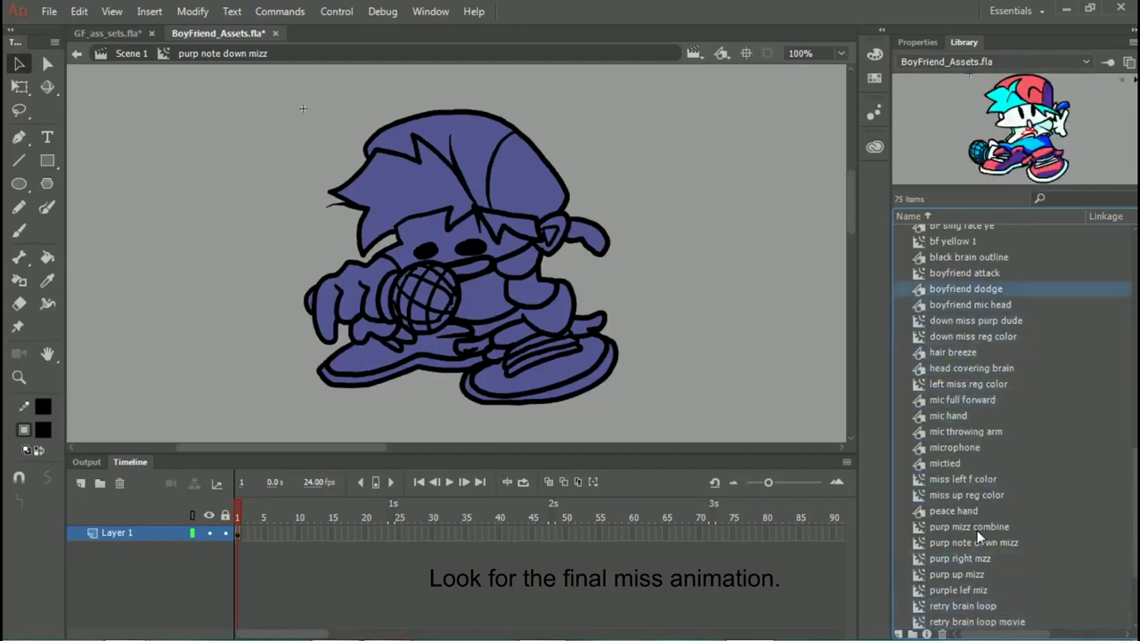
pyautogui.press('Down')
pyautogui.press('Down')
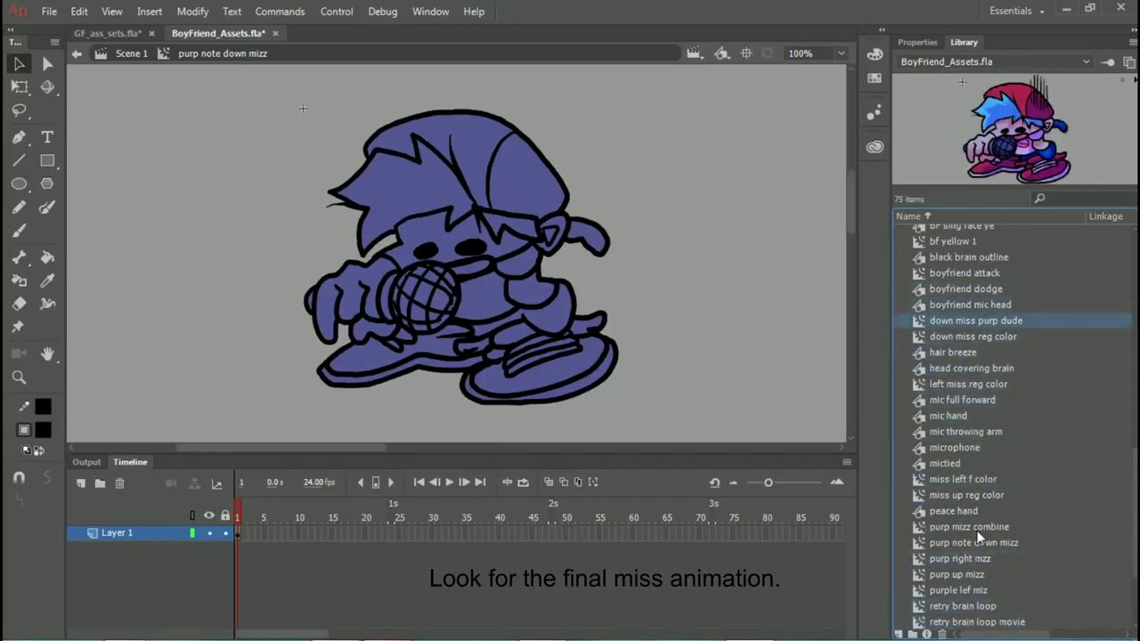
# Step: Open the miss left f color symbol and copy its Layer 2, which holds the miss lines
pyautogui.click(983, 479)
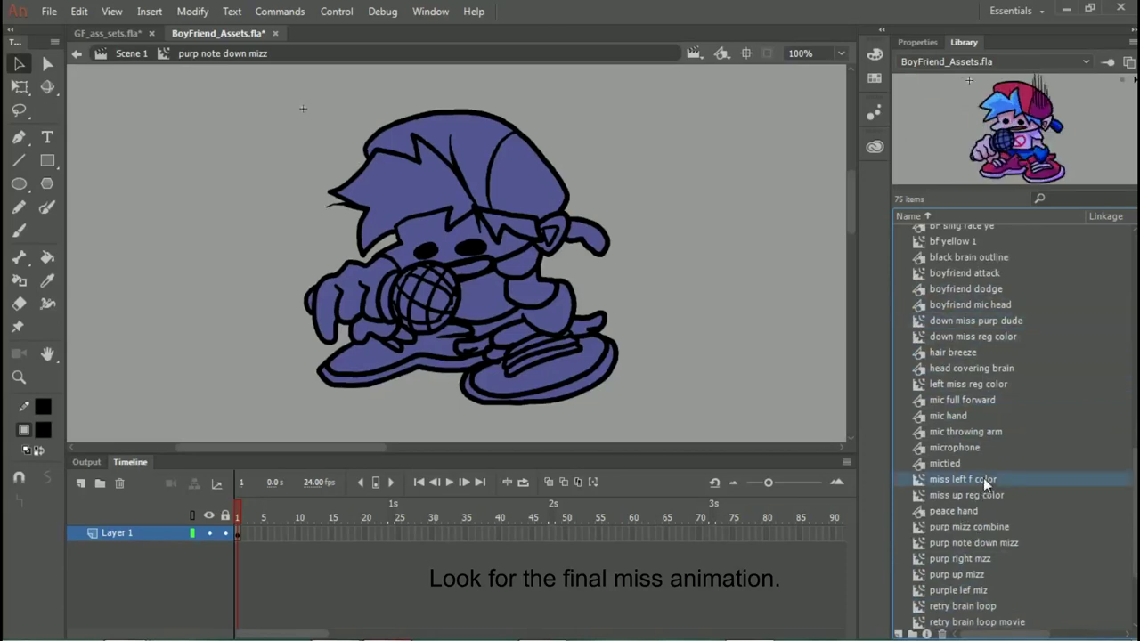
pyautogui.doubleClick(1035, 140)
pyautogui.click(539, 164)
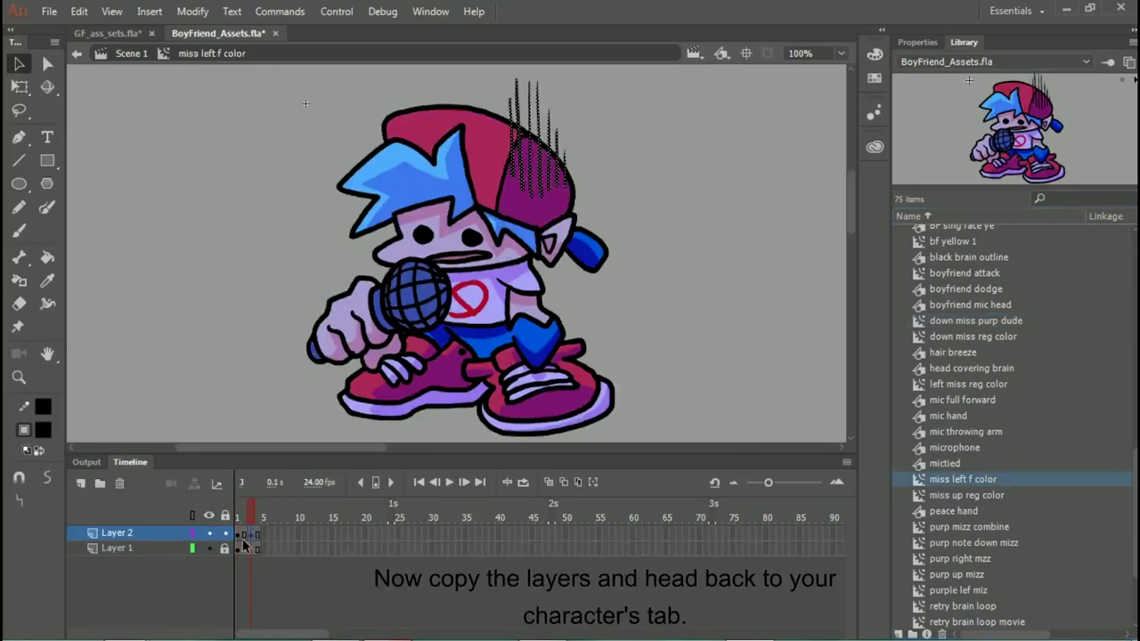
pyautogui.click(170, 534)
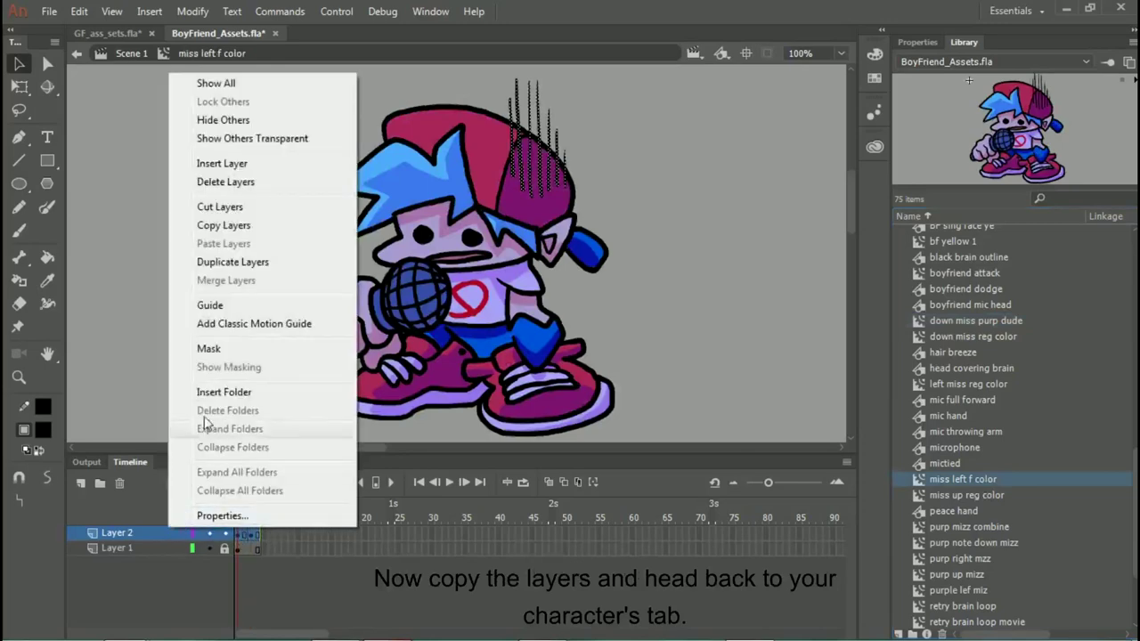
pyautogui.click(224, 225)
# Step: Switch to GF_ass_sets.fla and paste the copied miss-line layer above Layer 7 copy in GF Down Note
pyautogui.click(124, 38)
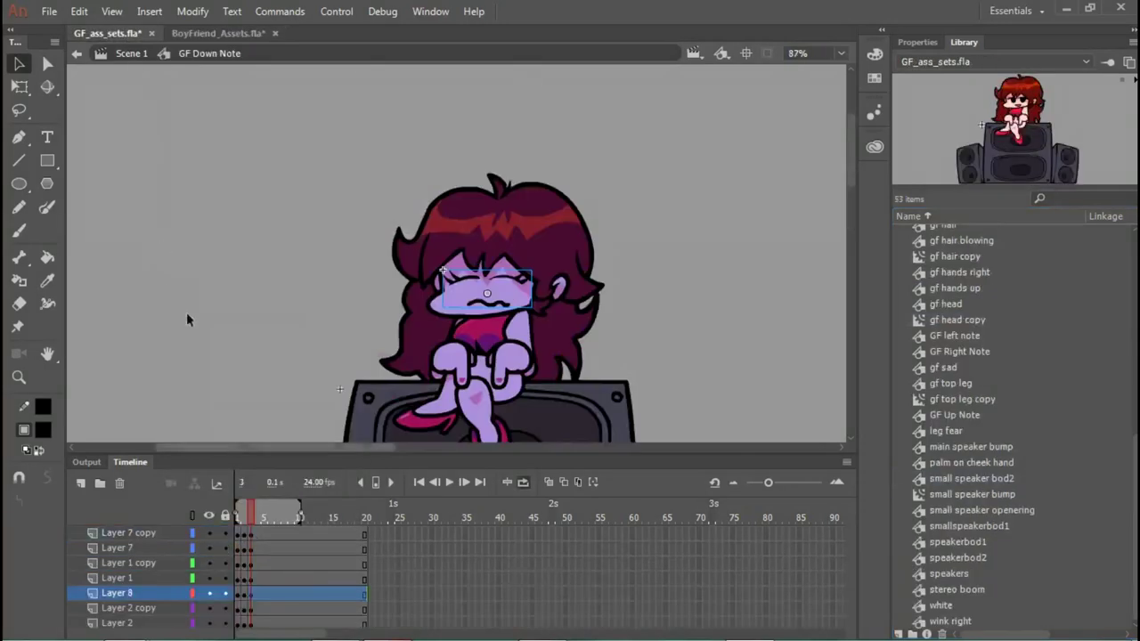
pyautogui.click(247, 599)
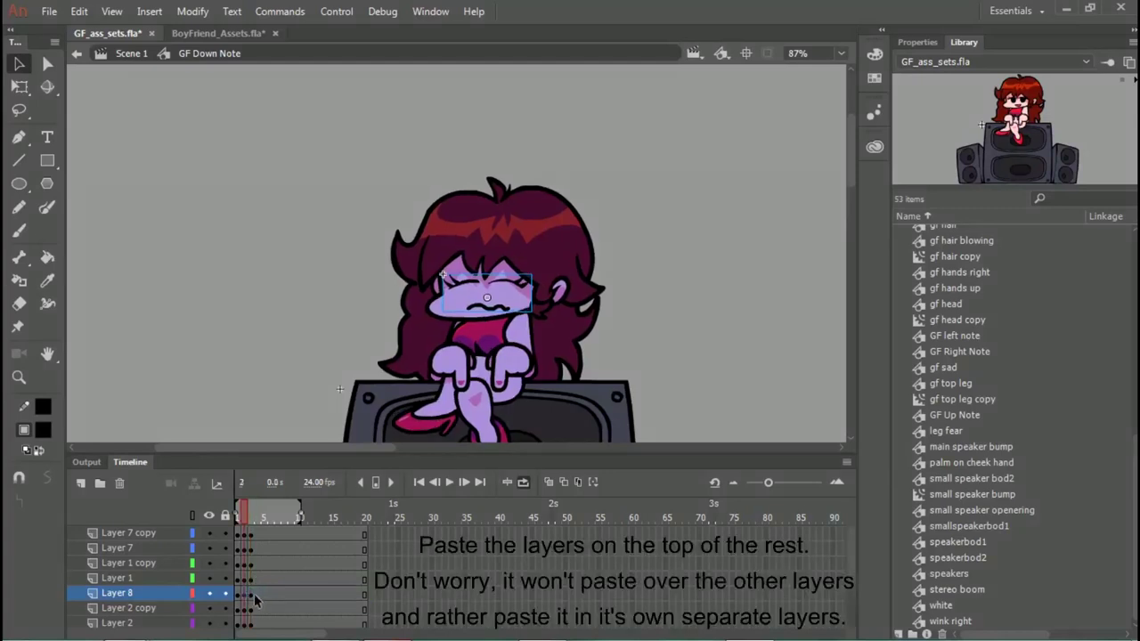
pyautogui.click(248, 534)
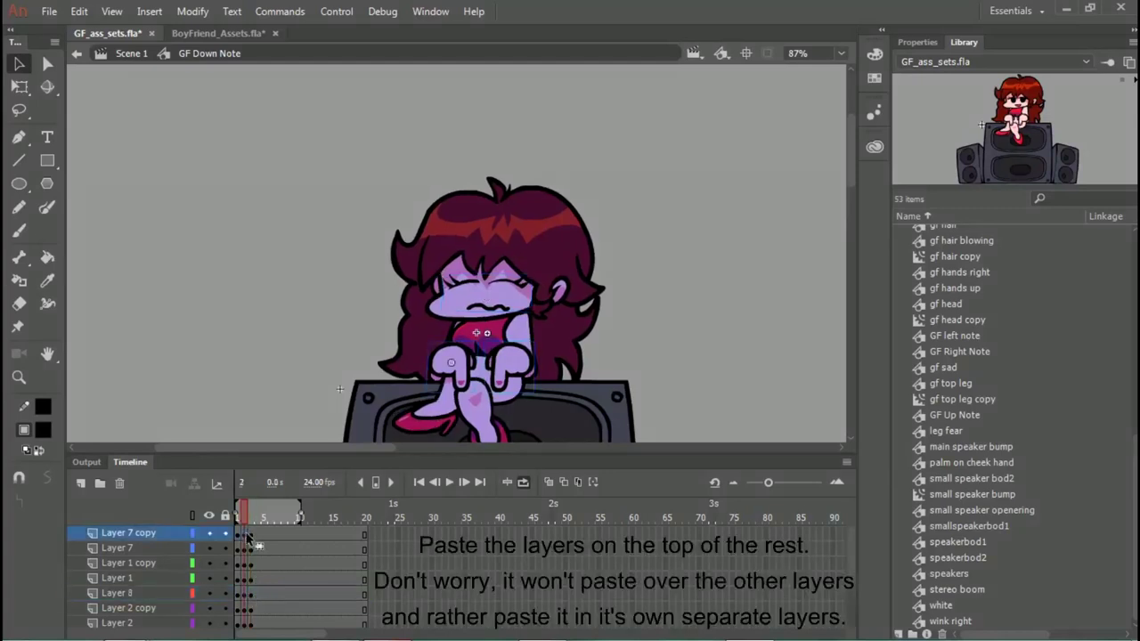
pyautogui.rightClick(136, 534)
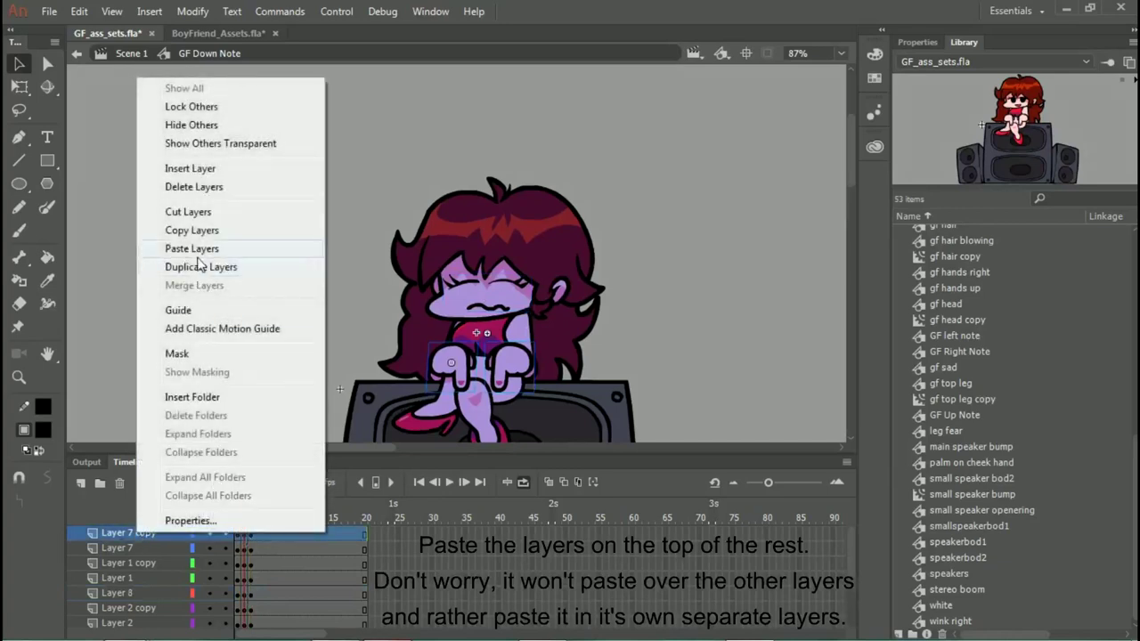
pyautogui.click(195, 250)
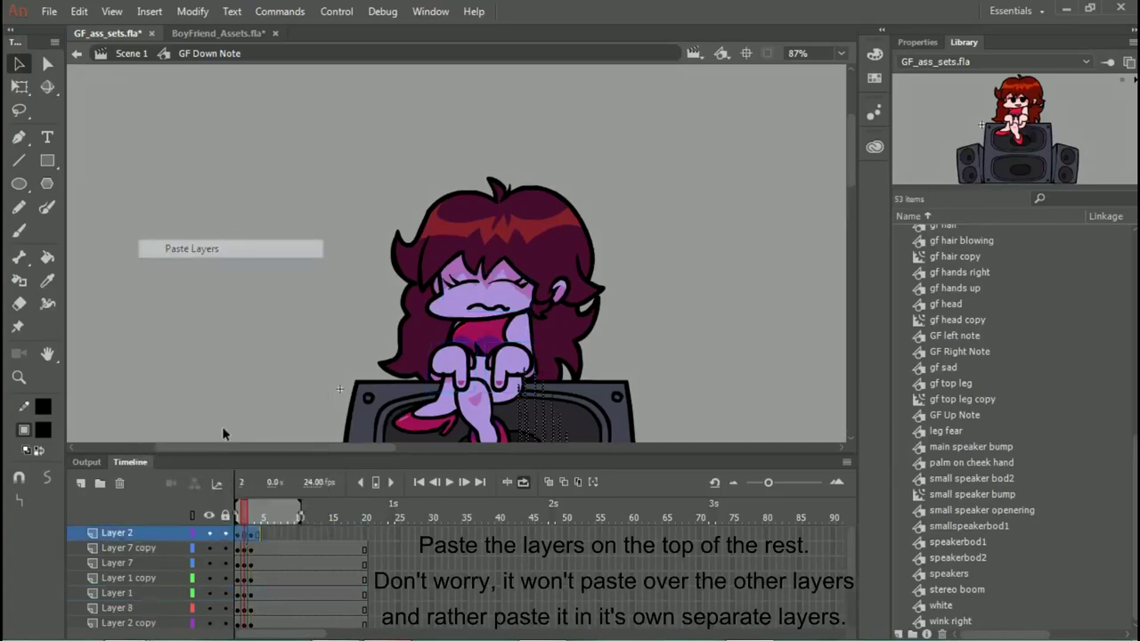
# Step: Clear the miss lines from frame 1 of the pasted Layer 2 so they start on frame 2
pyautogui.click(239, 535)
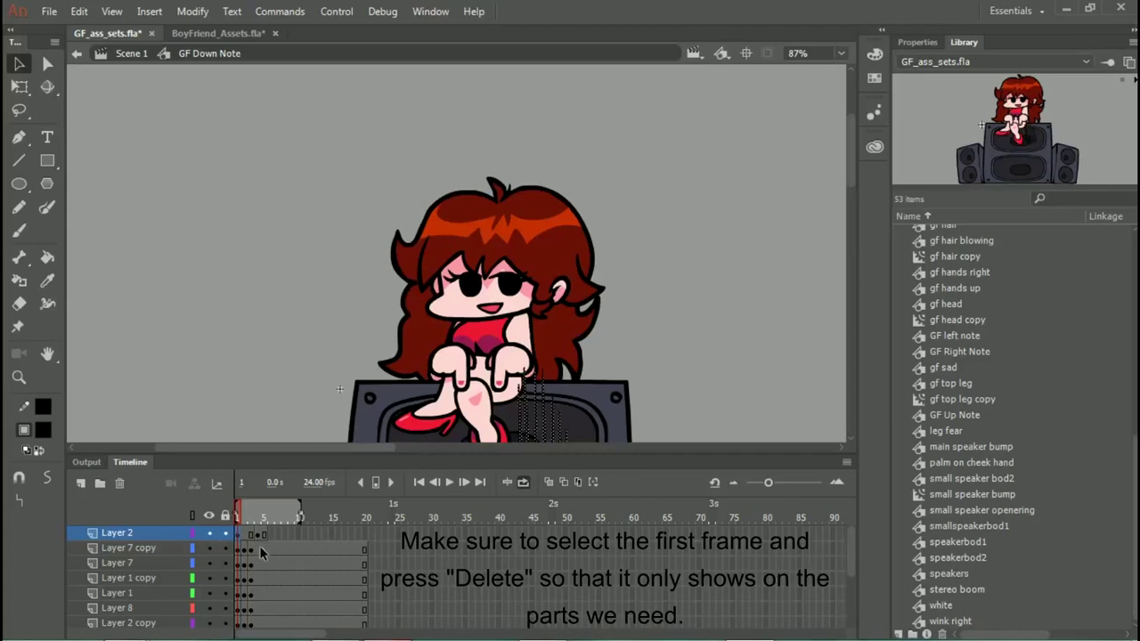
pyautogui.click(238, 534)
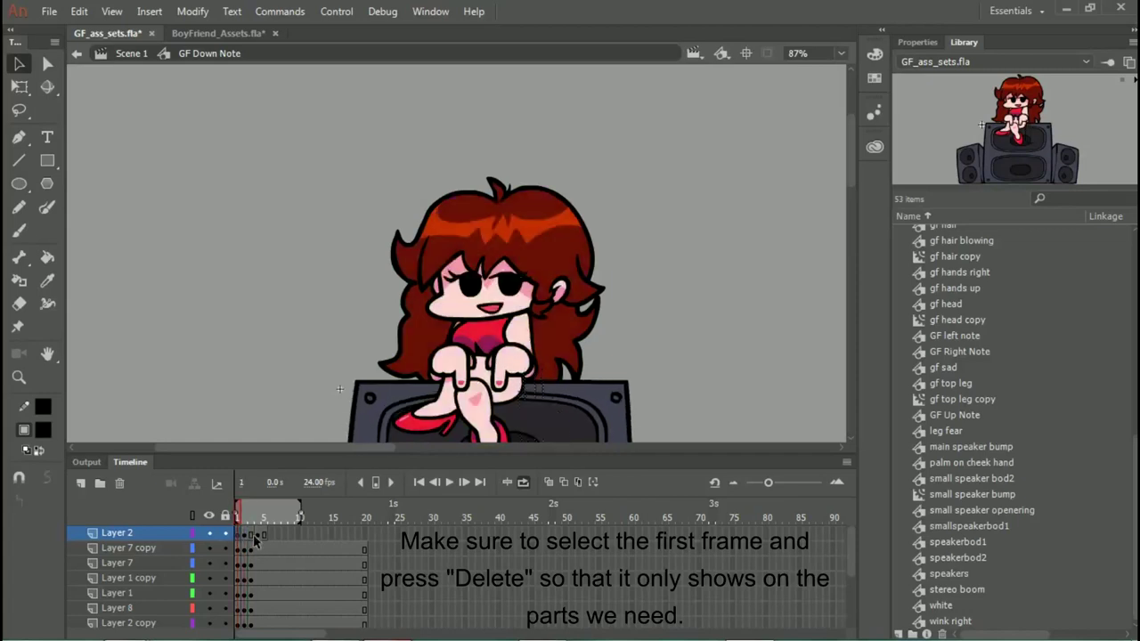
pyautogui.click(243, 539)
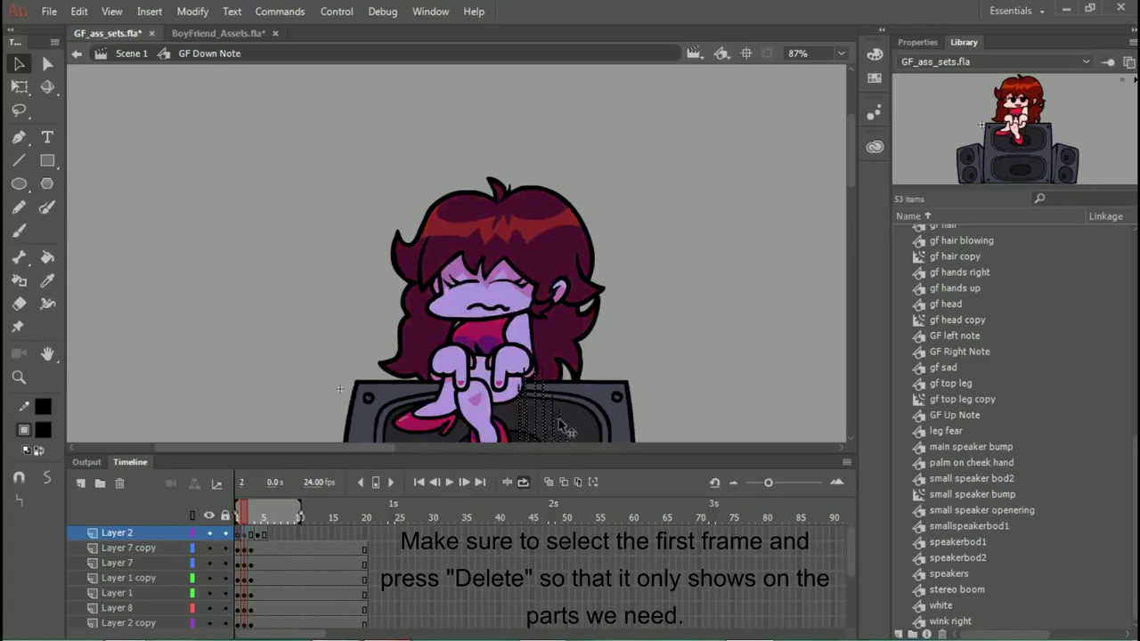
# Step: Move frame 2's miss lines up onto the back of GF's hair and play the animation to check them
pyautogui.click(261, 536)
pyautogui.click(245, 535)
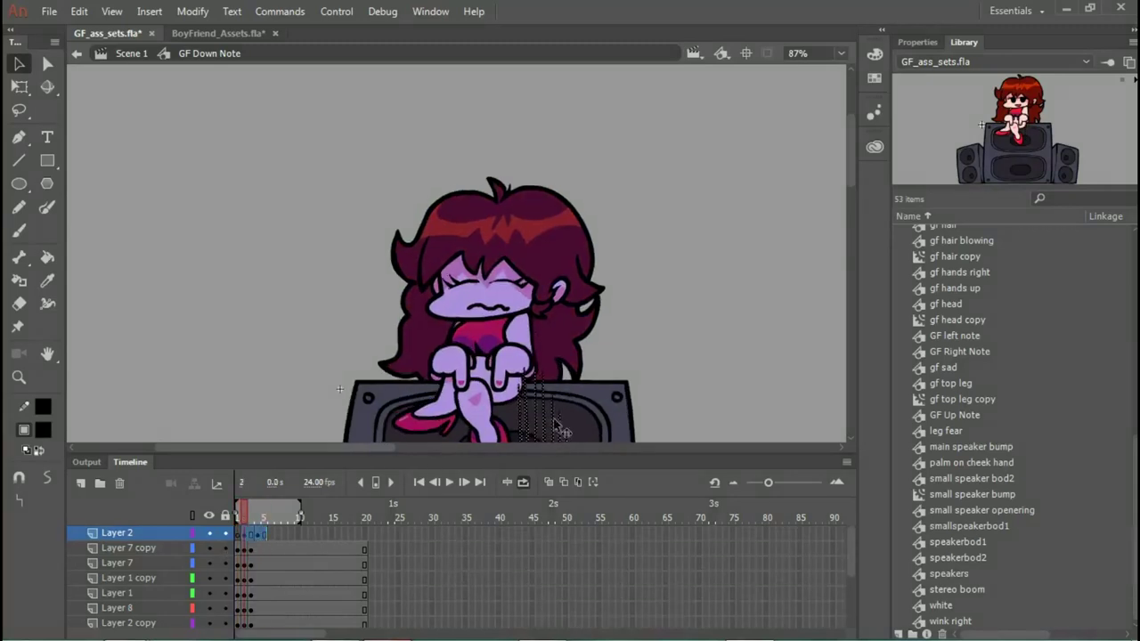
pyautogui.moveTo(551, 420); pyautogui.dragTo(546, 181)
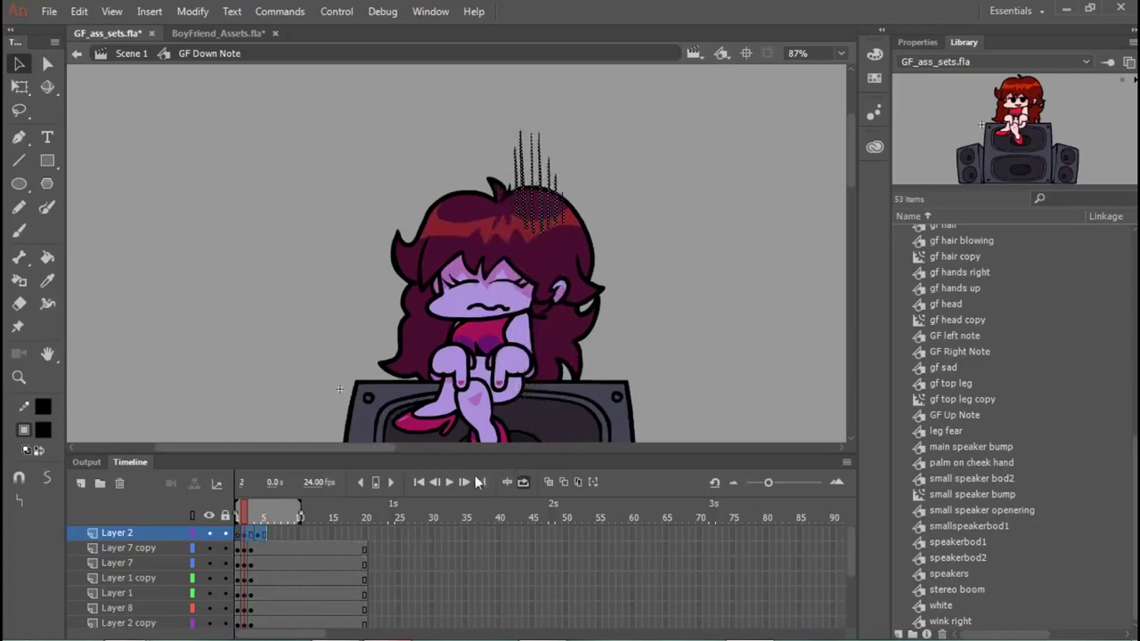
pyautogui.click(688, 355)
pyautogui.click(446, 481)
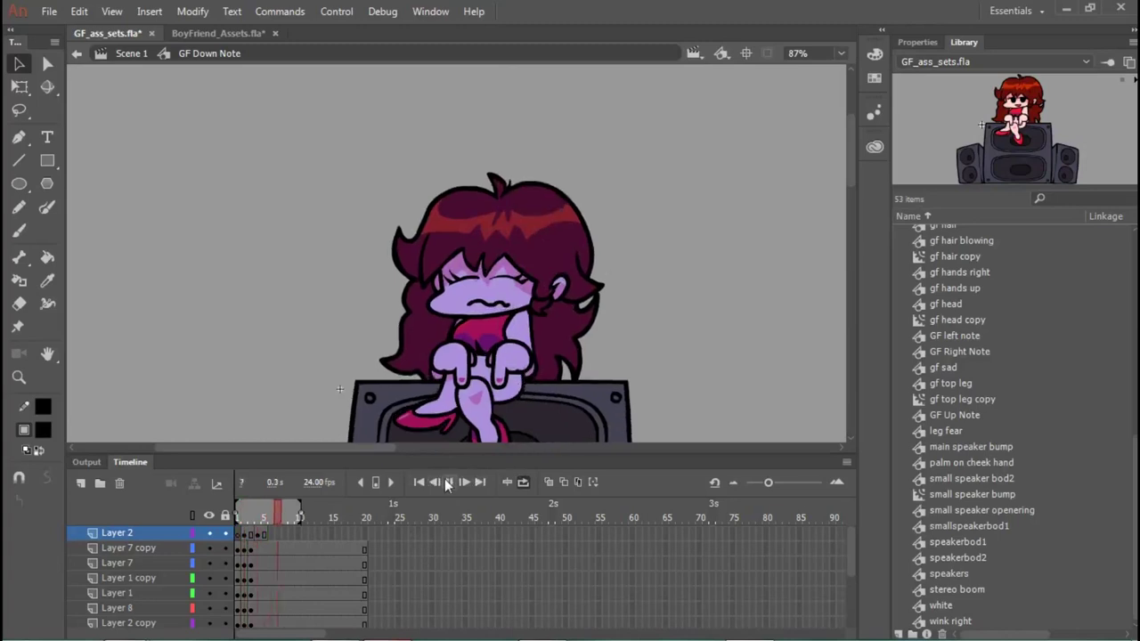
pyautogui.click(445, 480)
# Step: Move frame 4's miss lines up onto GF's hair and nudge them left to match the earlier lines using onion skinning
pyautogui.click(250, 534)
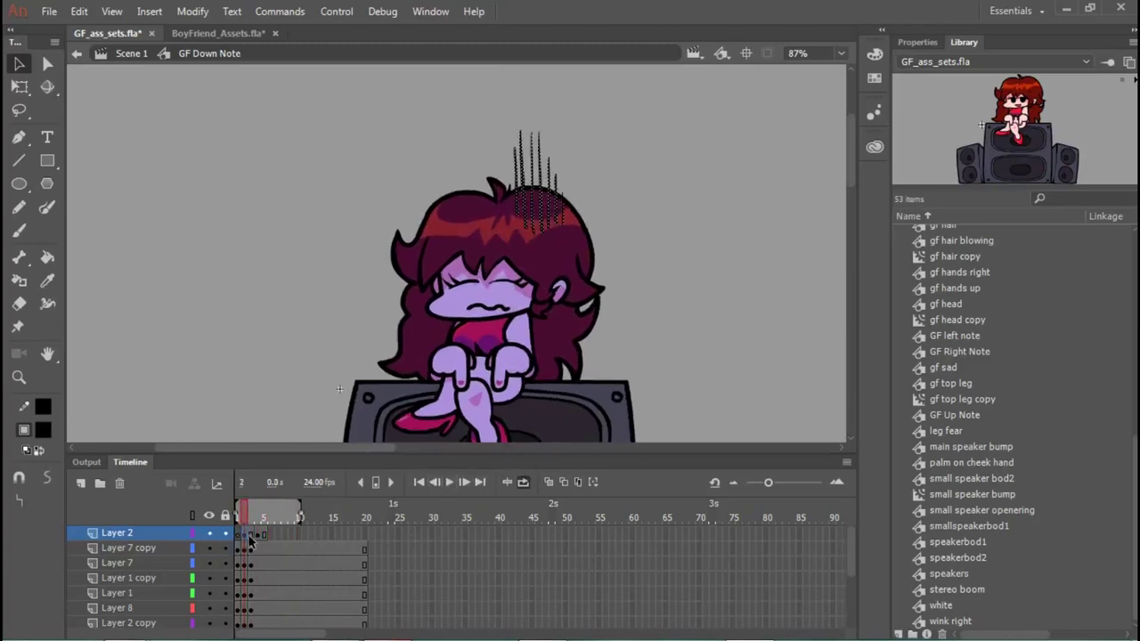
pyautogui.click(257, 535)
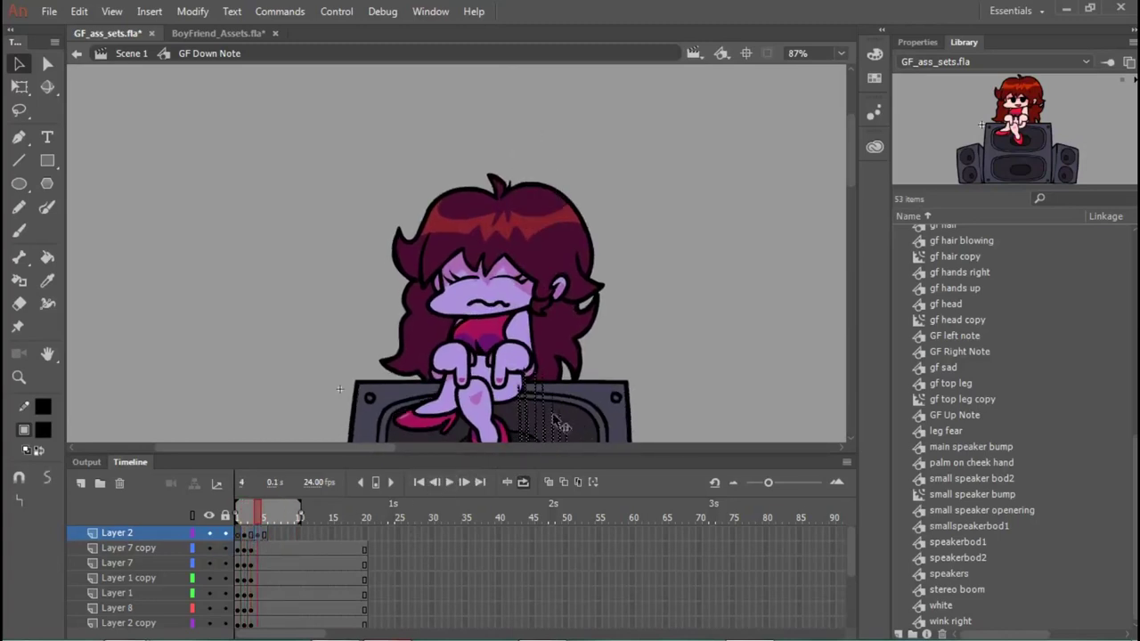
pyautogui.moveTo(552, 421); pyautogui.dragTo(550, 175)
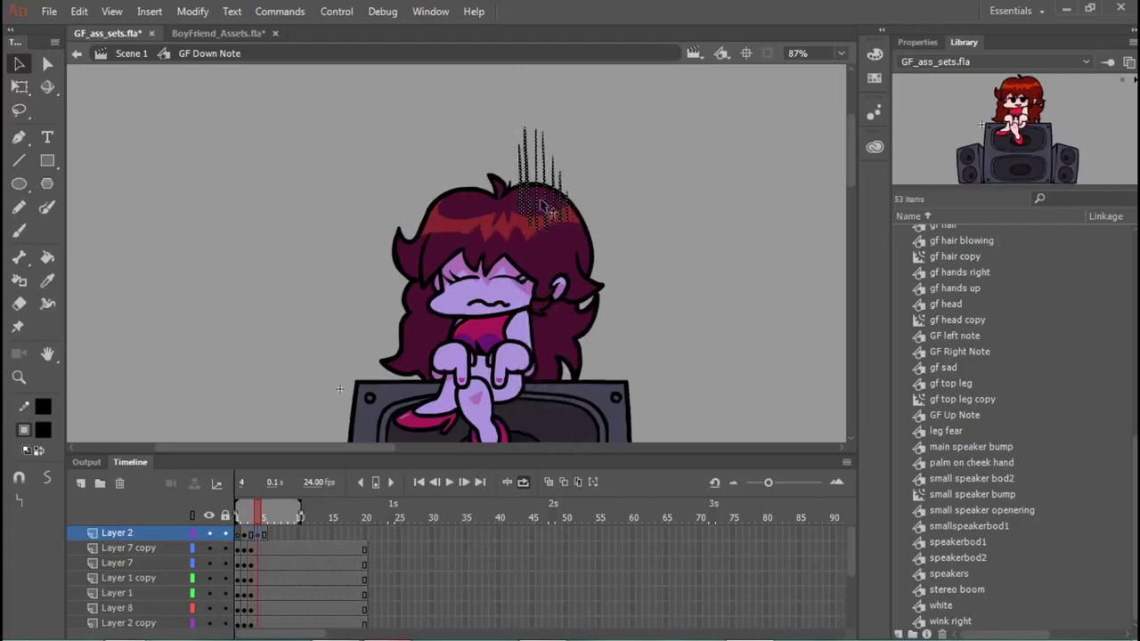
pyautogui.click(549, 482)
pyautogui.scroll(5, 563, 181)
pyautogui.press('Left')
pyautogui.press('Left')
pyautogui.press('Left')
pyautogui.press('Left')
pyautogui.press('Left')
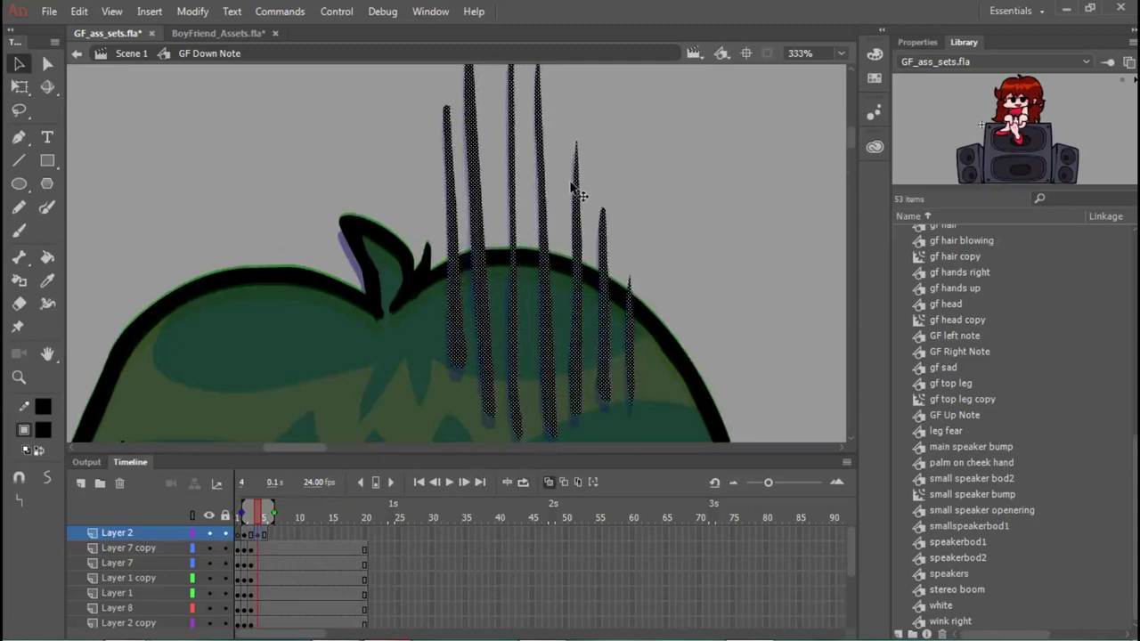
pyautogui.click(524, 483)
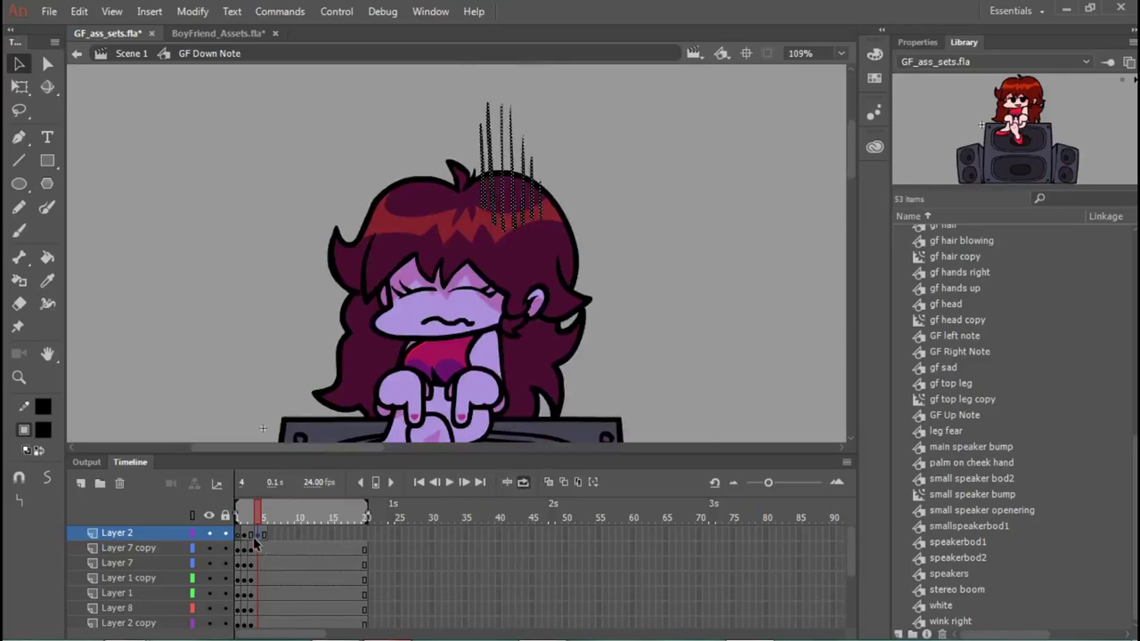
# Step: Copy frames 2 to 5 of Layer 2 and paste them starting at frame 6
pyautogui.click(248, 539)
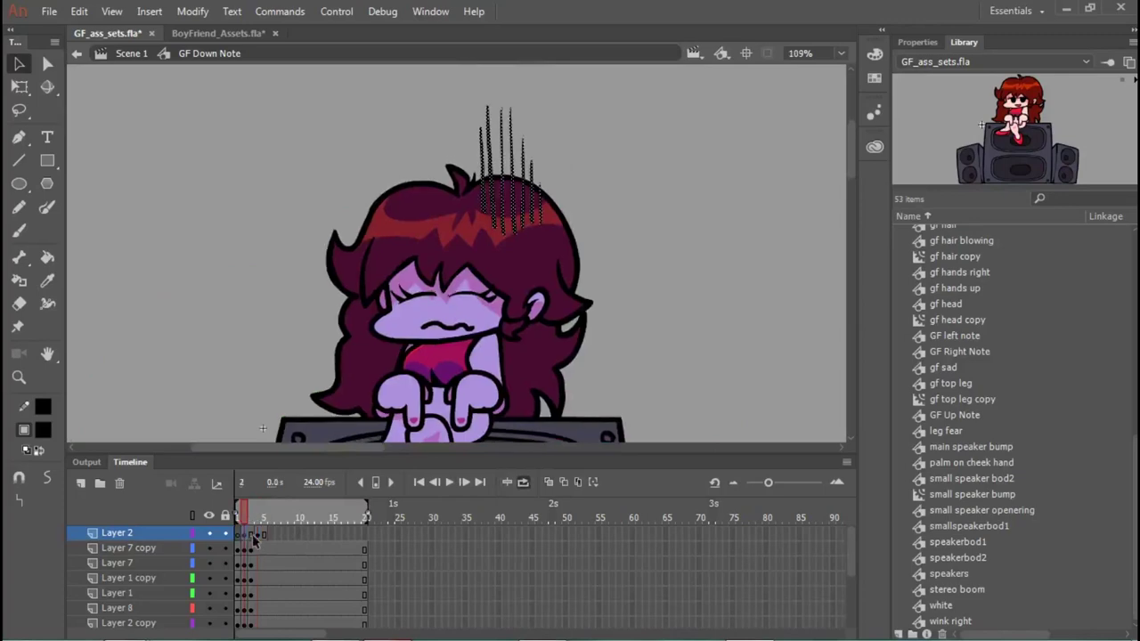
pyautogui.click(265, 537)
pyautogui.rightClick(264, 536)
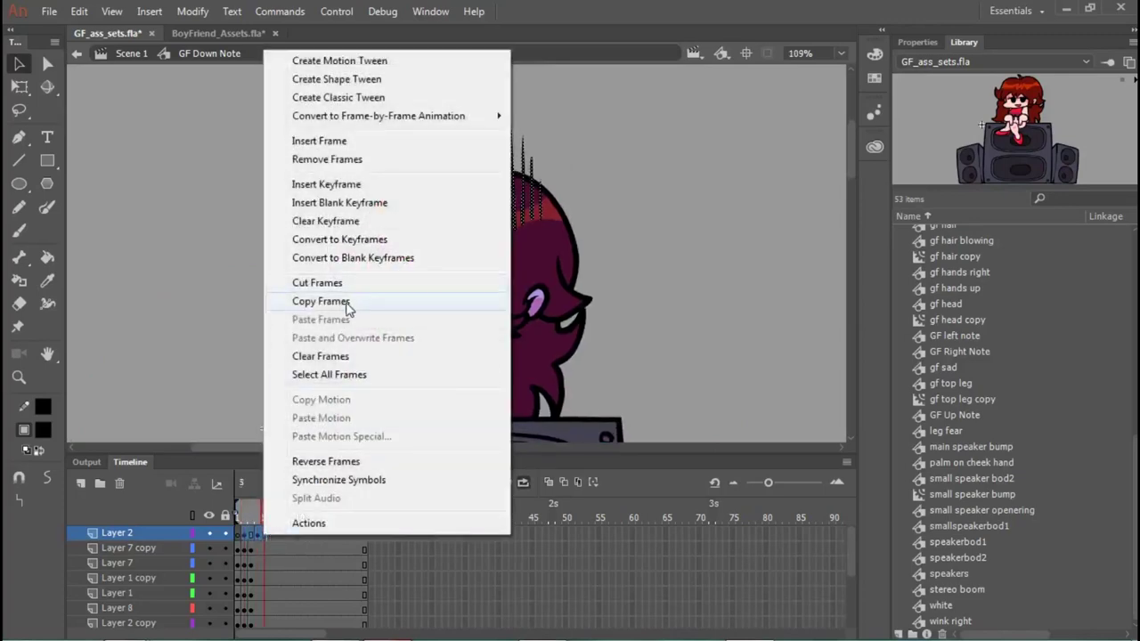
pyautogui.click(321, 301)
pyautogui.click(272, 534)
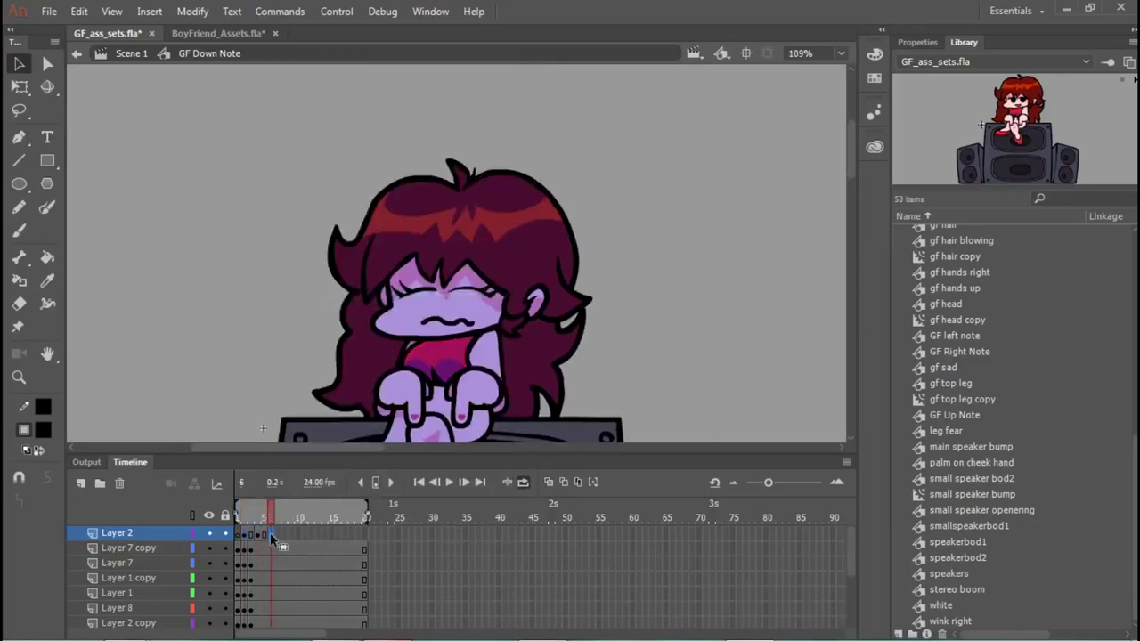
pyautogui.keyDown('shift'); pyautogui.click(363, 532); pyautogui.keyUp('shift')
pyautogui.rightClick(363, 532)
pyautogui.click(442, 319)
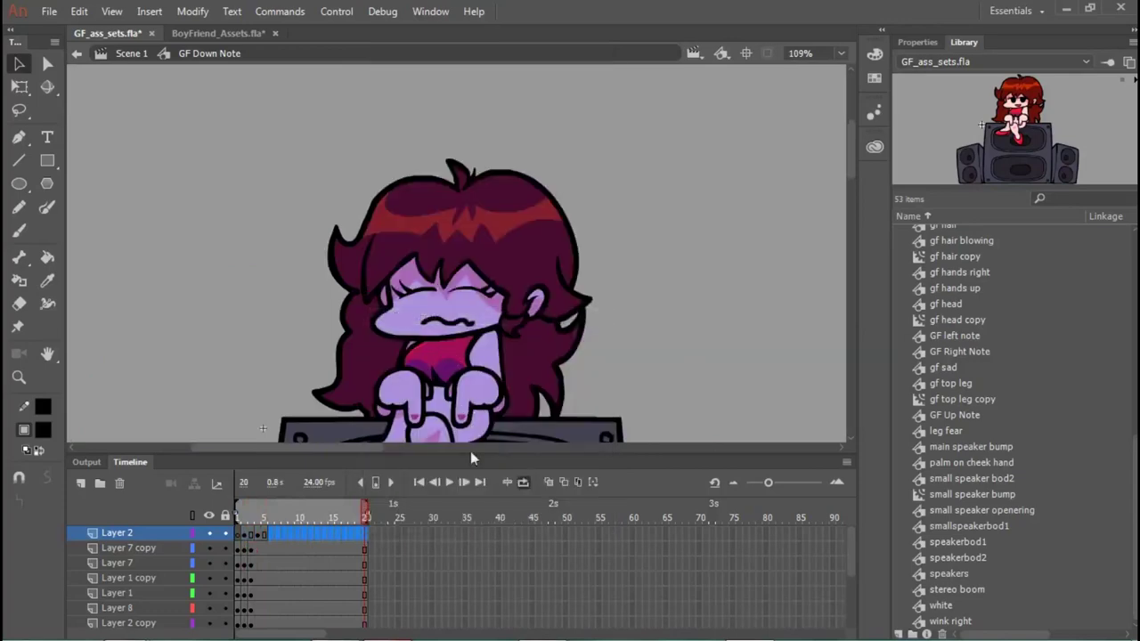
# Step: Paste the copied miss-line frames at frames 10, 14 and 18 of Layer 2
pyautogui.click(300, 533)
pyautogui.rightClick(302, 533)
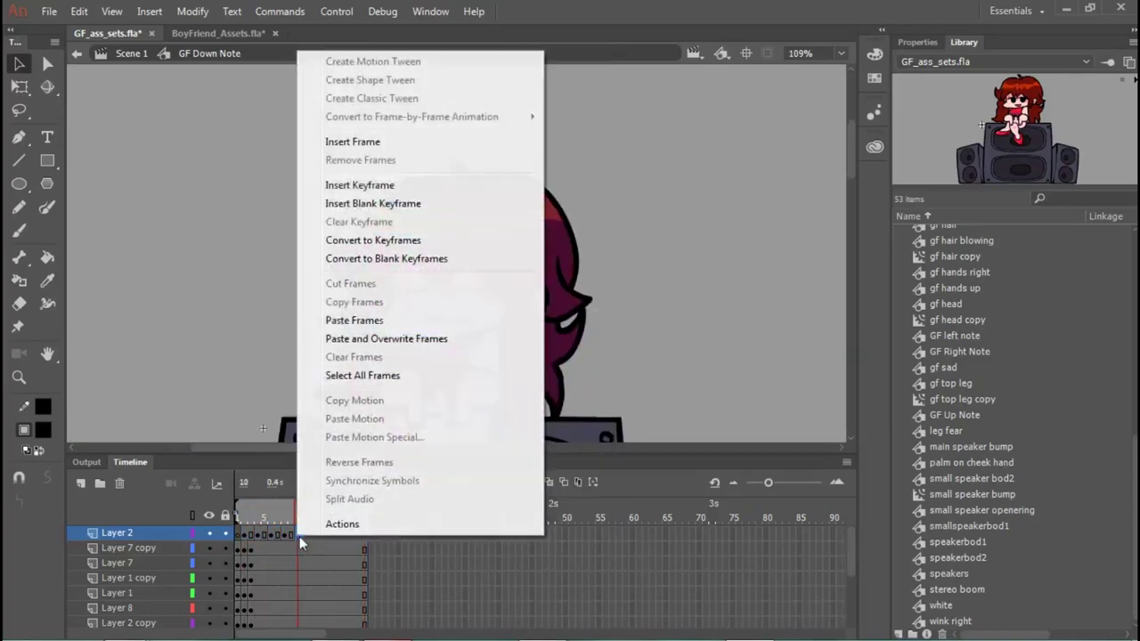
pyautogui.click(377, 320)
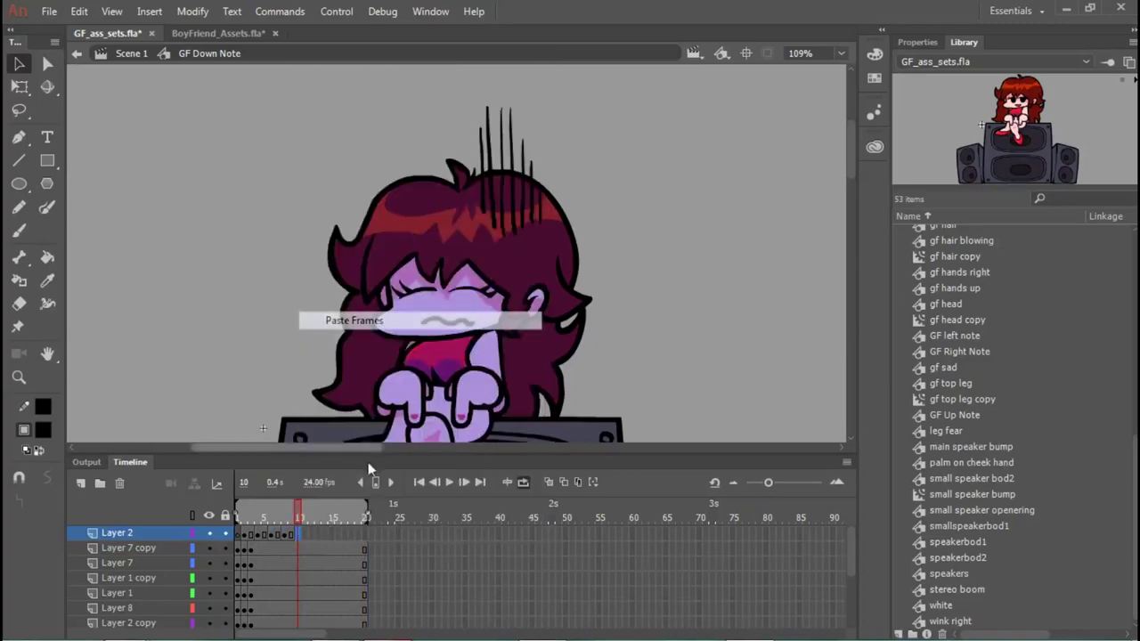
pyautogui.click(313, 534)
pyautogui.click(323, 534)
pyautogui.rightClick(323, 534)
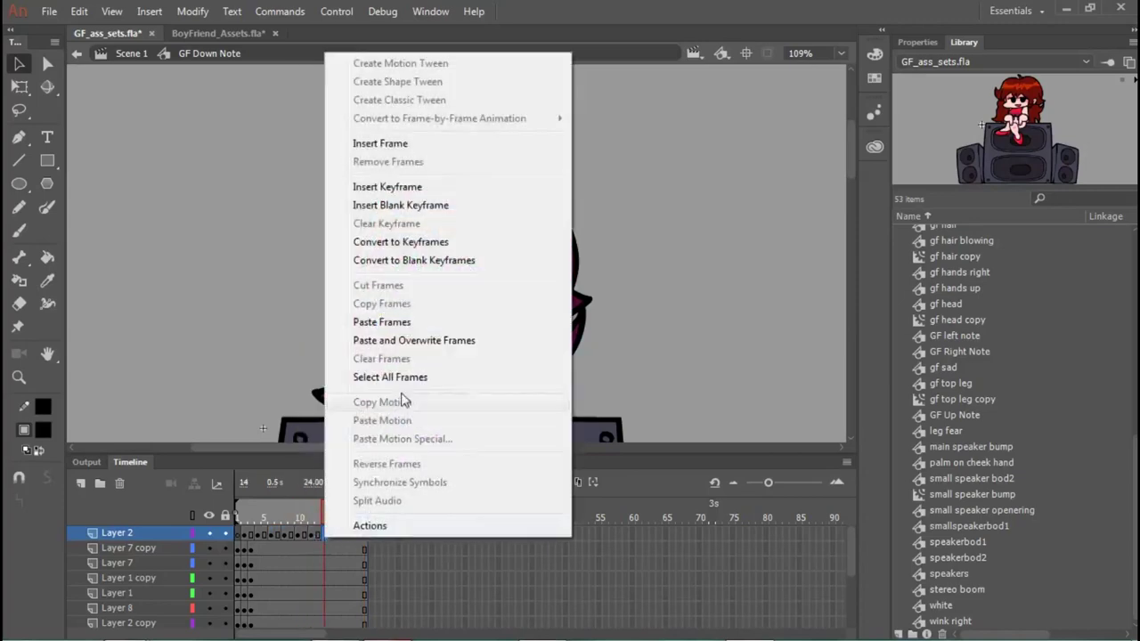
pyautogui.click(397, 323)
pyautogui.click(348, 535)
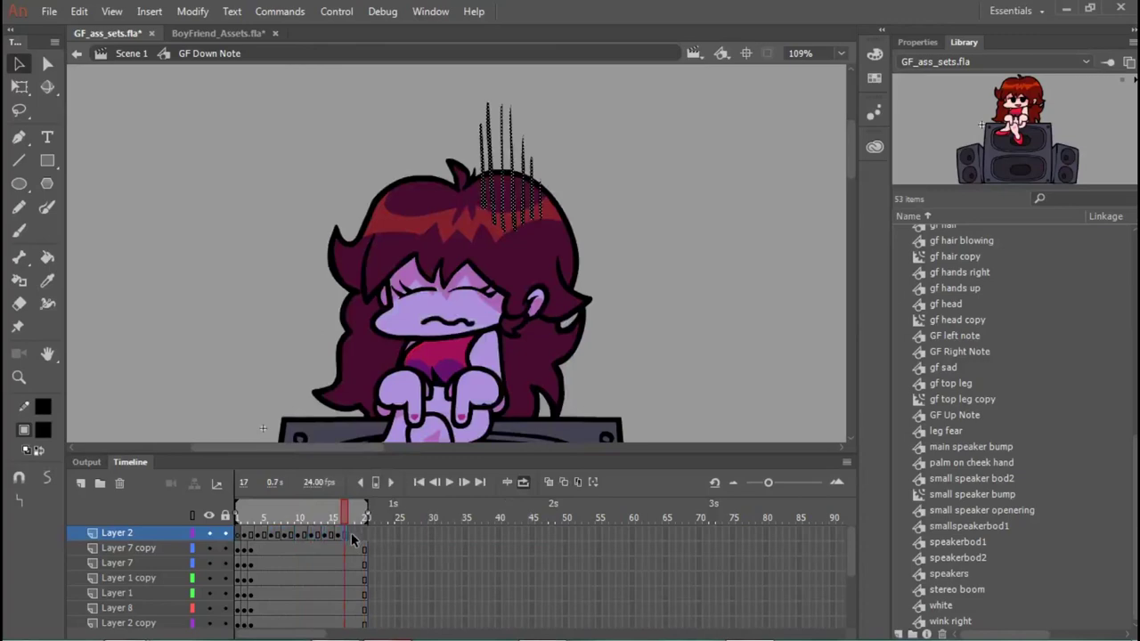
pyautogui.click(352, 534)
pyautogui.rightClick(351, 533)
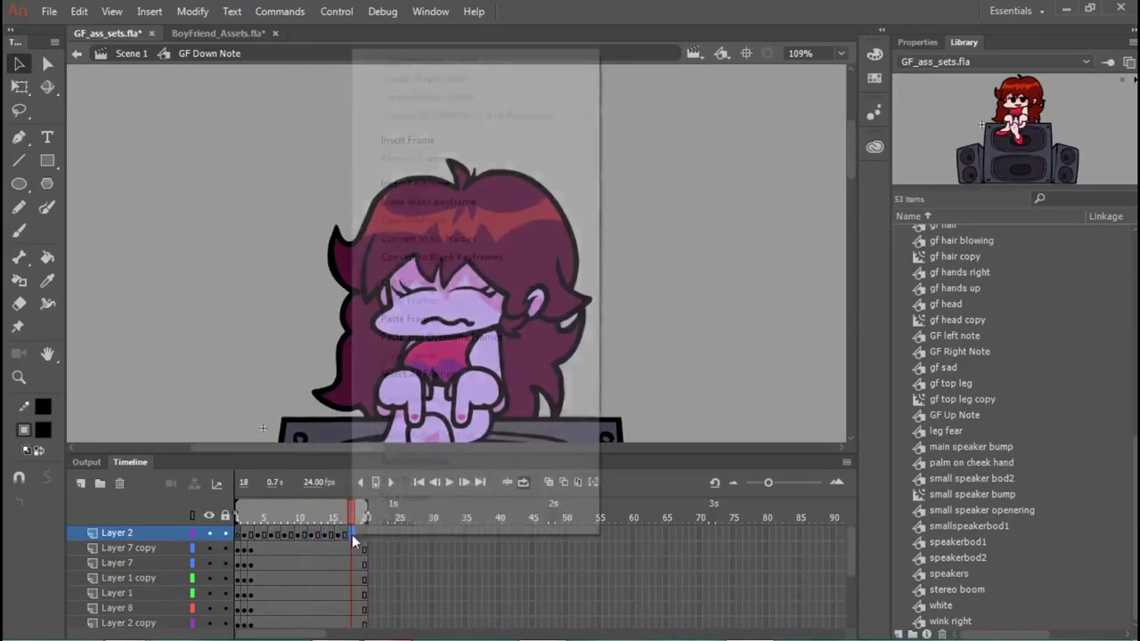
pyautogui.click(399, 318)
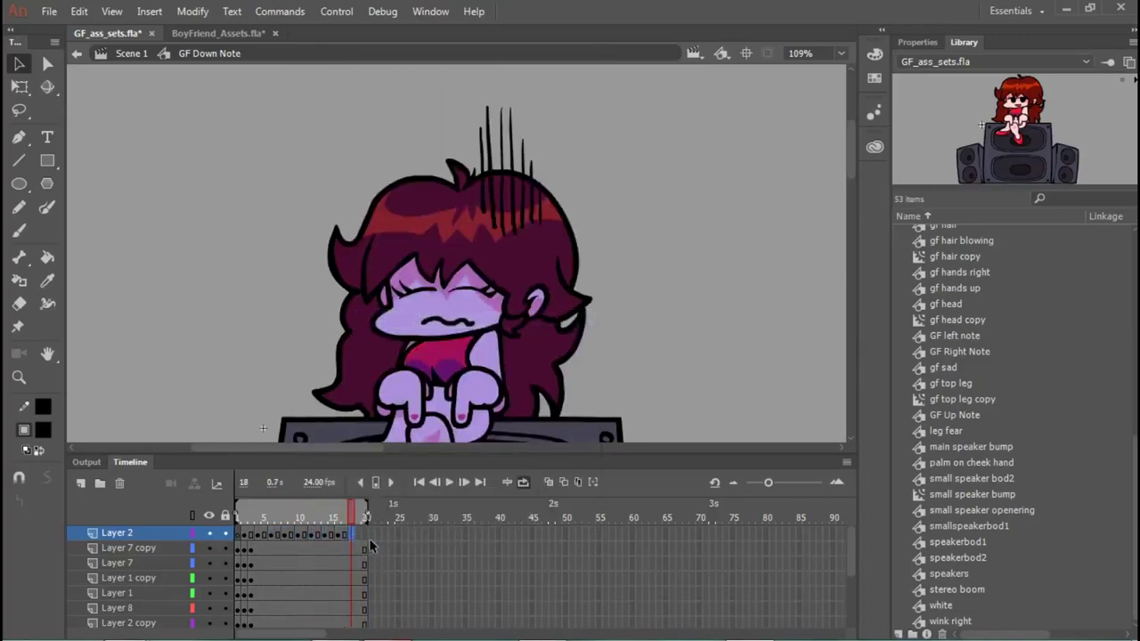
# Step: Remove the extra frame 21 from Layer 2 so it ends with the other layers at frame 20
pyautogui.click(372, 538)
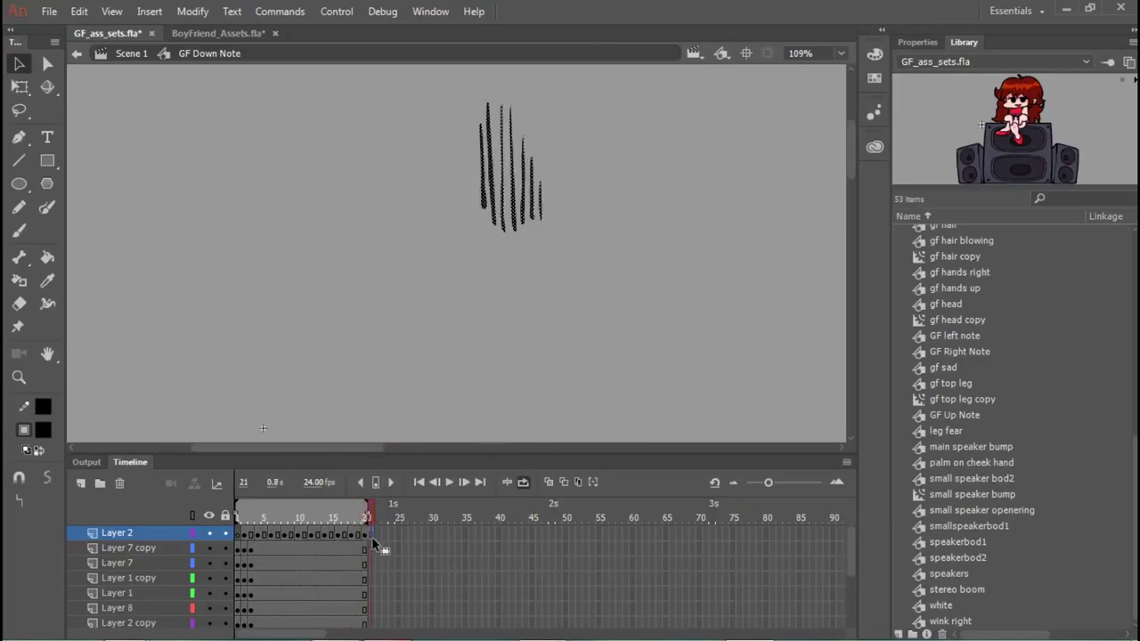
pyautogui.click(365, 536)
pyautogui.click(370, 536)
pyautogui.rightClick(370, 538)
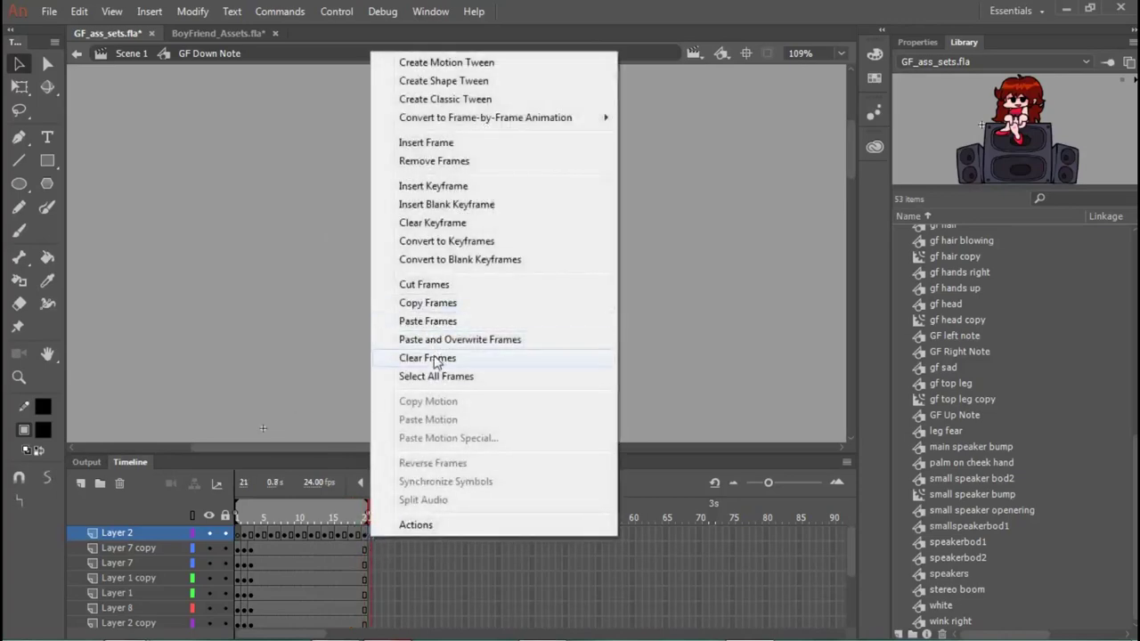
pyautogui.click(449, 284)
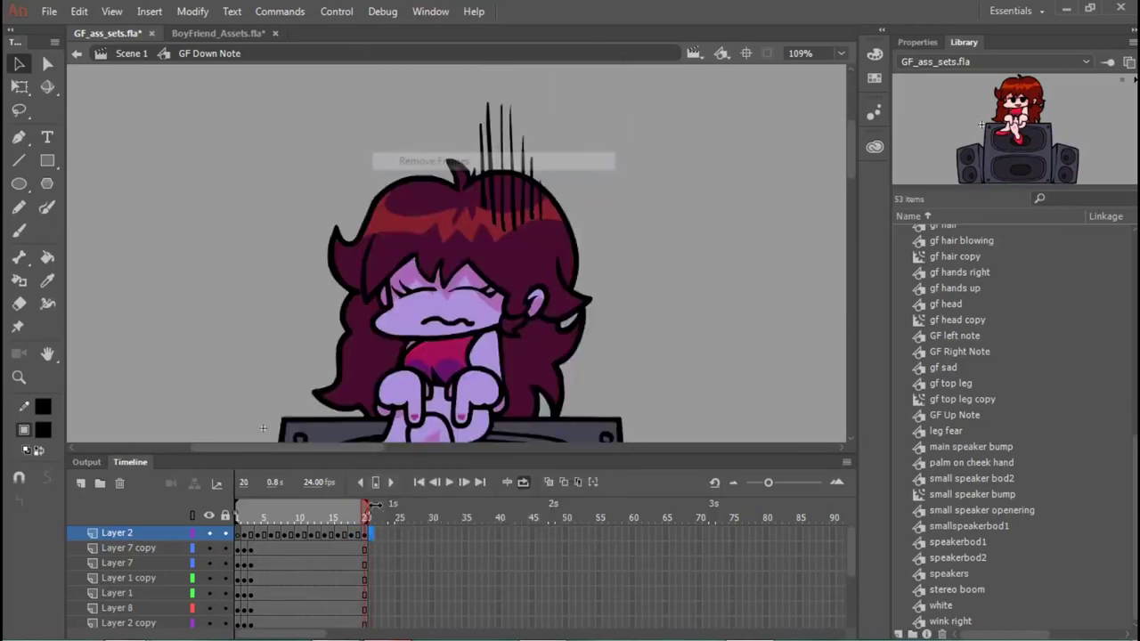
# Step: Play the GF Down Note animation and check the miss lines on the whole character
pyautogui.click(447, 483)
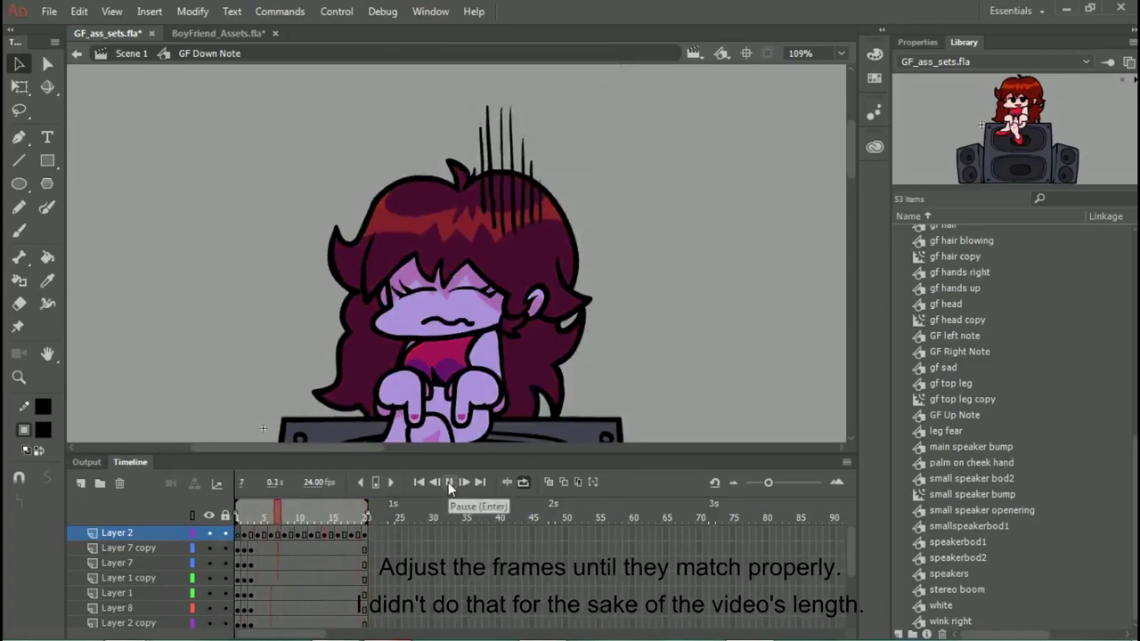
pyautogui.scroll(-3, 554, 248)
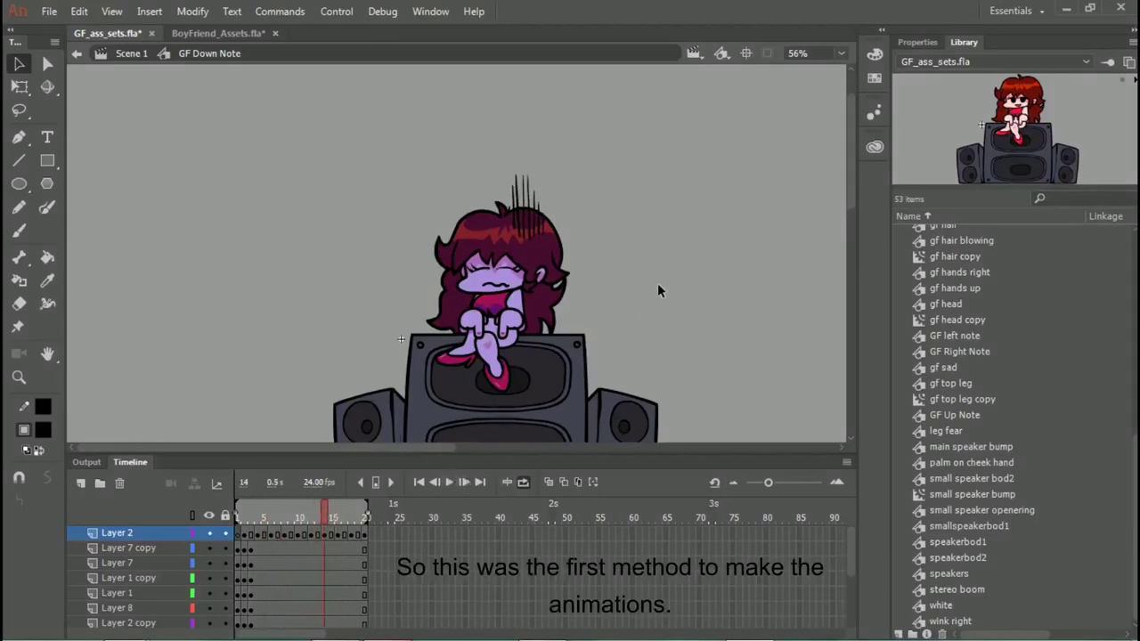
pyautogui.scroll(1, 465, 383)
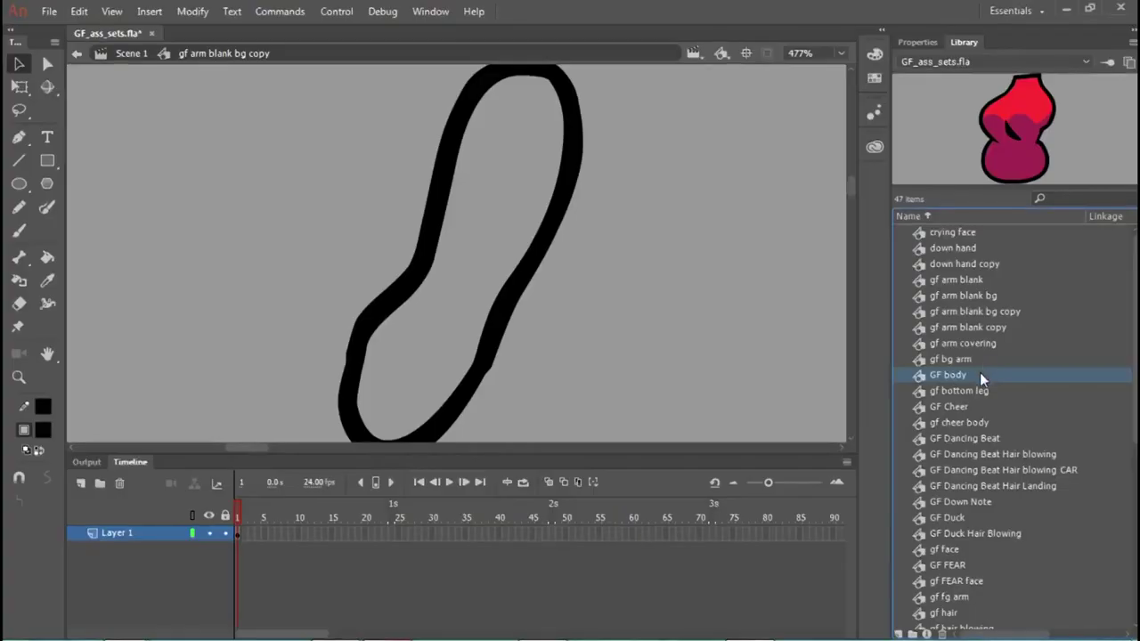
# Step: Duplicate the GF body library symbol under the suggested name and open the duplicate for editing
pyautogui.rightClick(979, 373)
pyautogui.click(1015, 341)
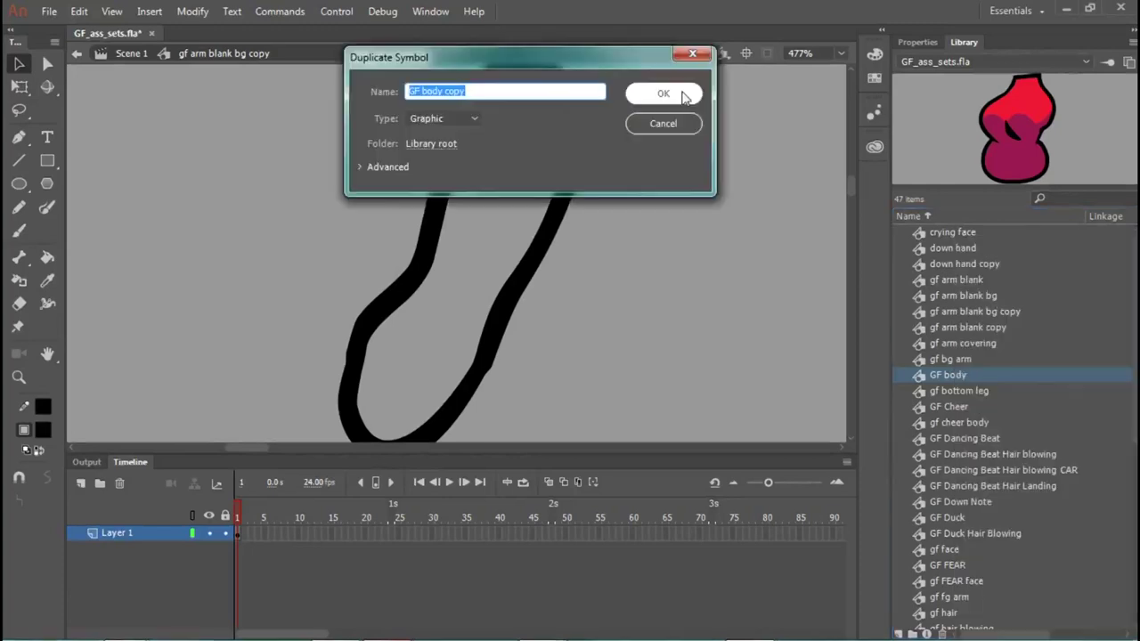
pyautogui.click(685, 96)
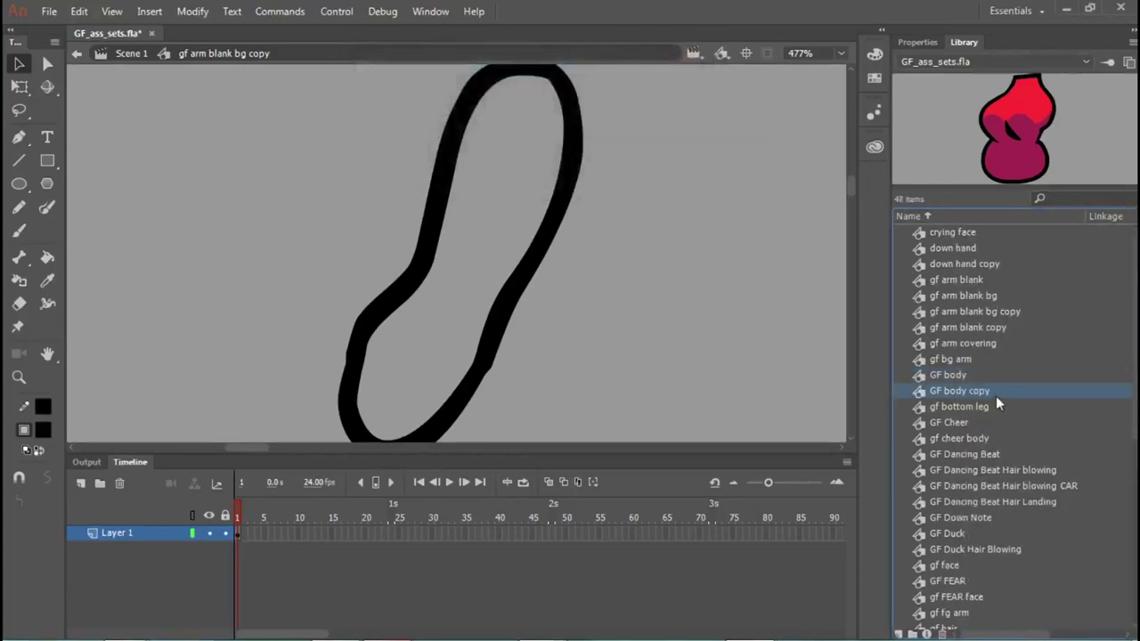
pyautogui.doubleClick(1009, 172)
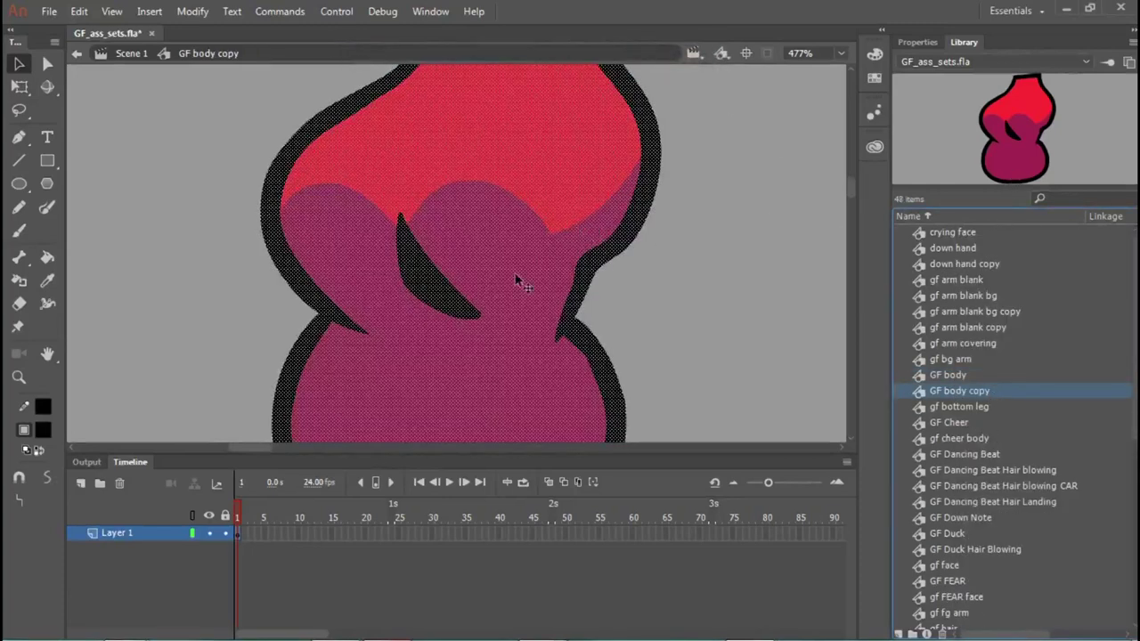
# Step: Delete the purple and red fills from the duplicated body symbol, leaving only the black outline
pyautogui.click(499, 275)
pyautogui.press('Delete')
pyautogui.click(537, 166)
pyautogui.press('Delete')
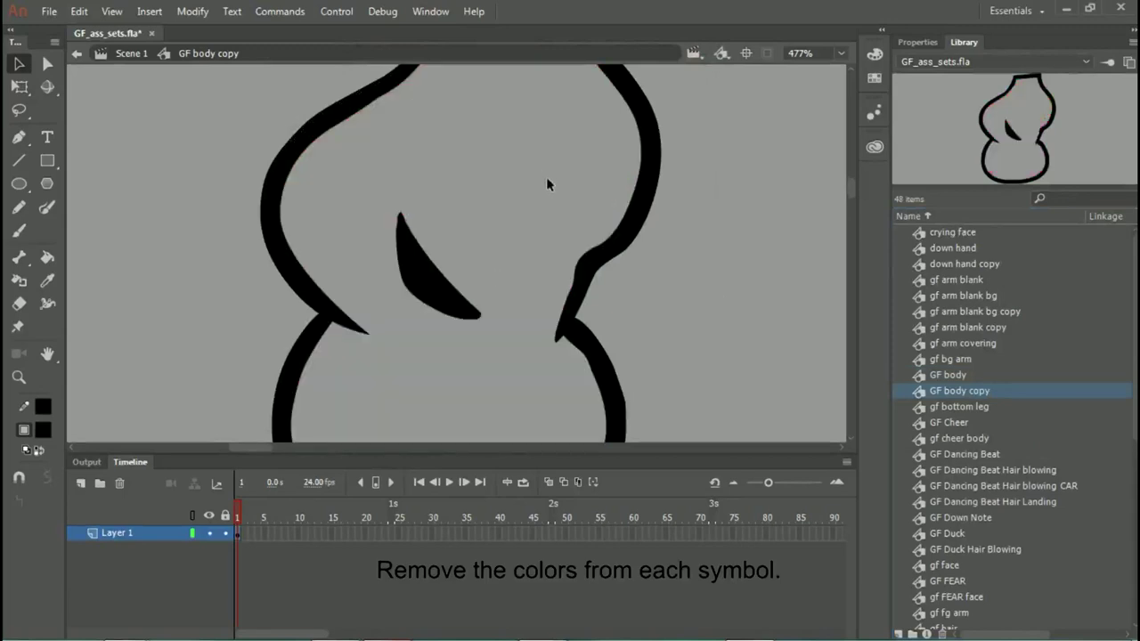
pyautogui.scroll(-3, 590, 242)
# Step: Duplicate the gf bottom leg symbol in the library and open the duplicate for editing
pyautogui.click(989, 407)
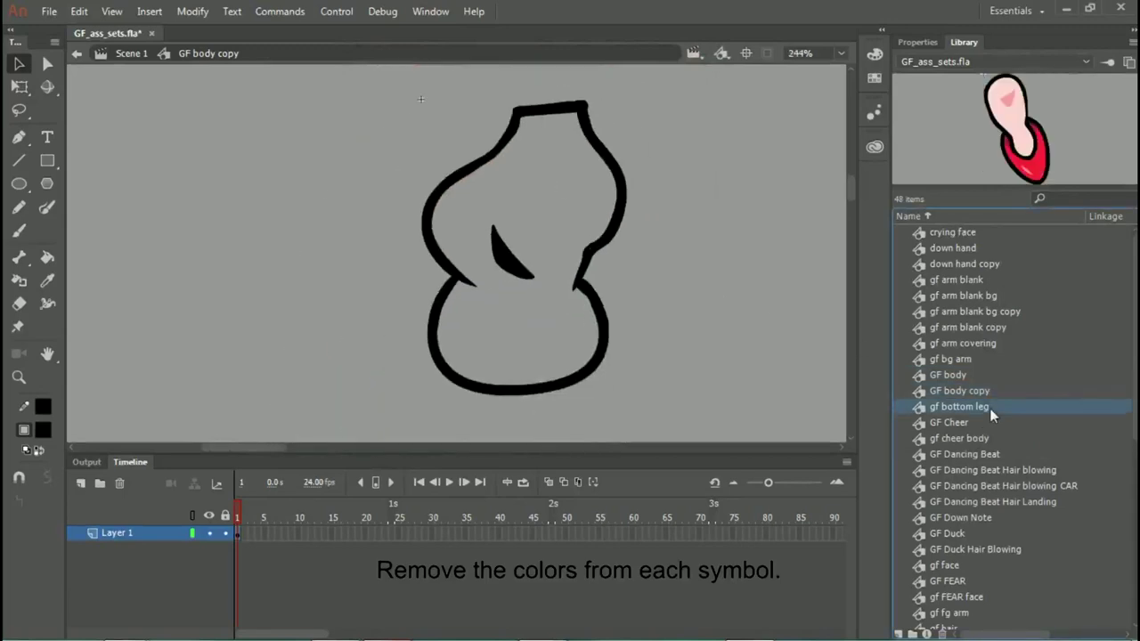
pyautogui.rightClick(1013, 413)
pyautogui.click(993, 106)
pyautogui.press('Return')
pyautogui.doubleClick(1014, 142)
# Step: Delete all skin and shoe fills from the duplicated bottom leg symbol, keeping only its black outline
pyautogui.click(659, 191)
pyautogui.click(442, 185)
pyautogui.press('Delete')
pyautogui.click(444, 231)
pyautogui.press('Delete')
pyautogui.click(513, 357)
pyautogui.press('Delete')
pyautogui.click(491, 363)
pyautogui.press('Delete')
pyautogui.click(437, 292)
pyautogui.press('Delete')
pyautogui.click(506, 255)
pyautogui.press('Delete')
# Step: Find the gf hair symbol in the library, duplicate it and open the duplicate for editing
pyautogui.click(992, 441)
pyautogui.press('Down')
pyautogui.press('Down')
pyautogui.press('Down')
pyautogui.press('Down')
pyautogui.press('Down')
pyautogui.press('Down')
pyautogui.press('Down')
pyautogui.press('Down')
pyautogui.press('Down')
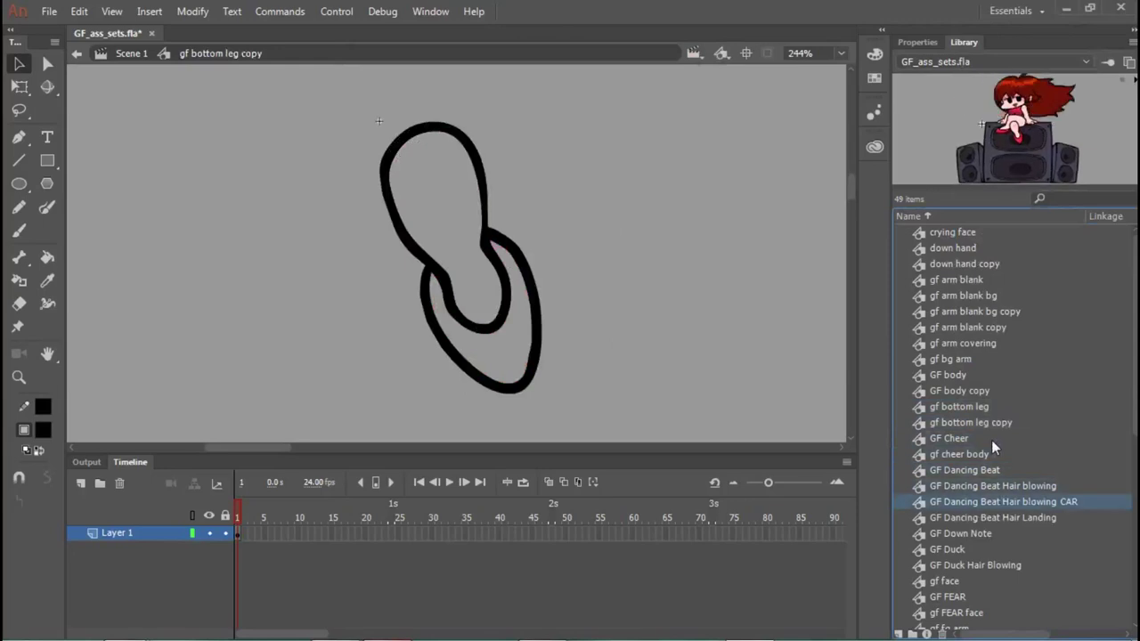
pyautogui.press('Down')
pyautogui.press('Down')
pyautogui.press('Down')
pyautogui.press('Down')
pyautogui.press('Down')
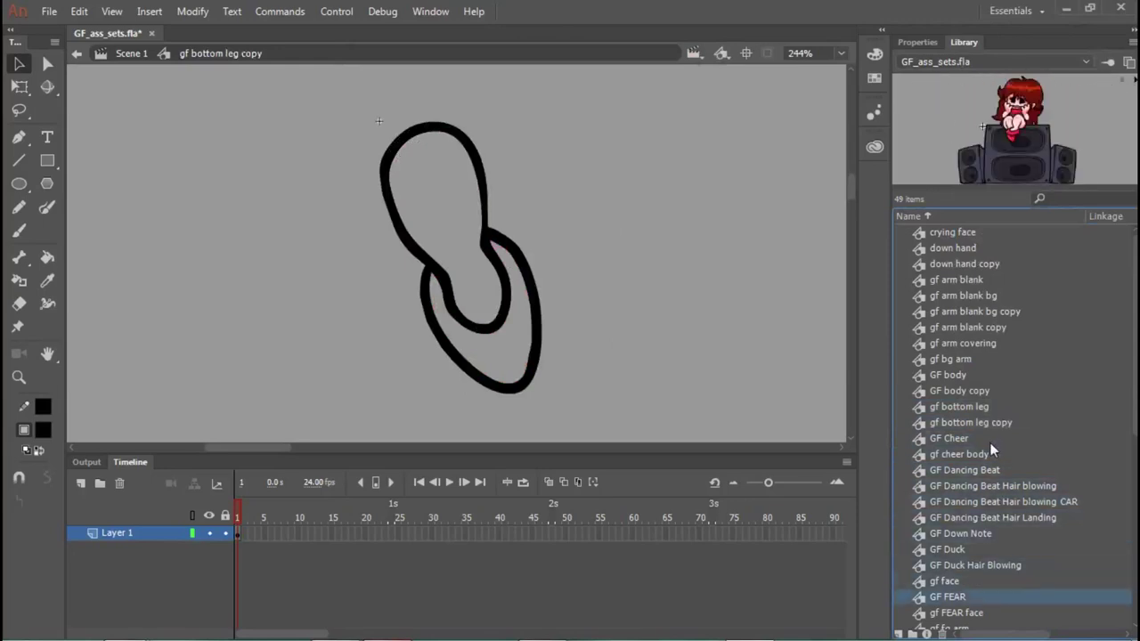
pyautogui.press('Up')
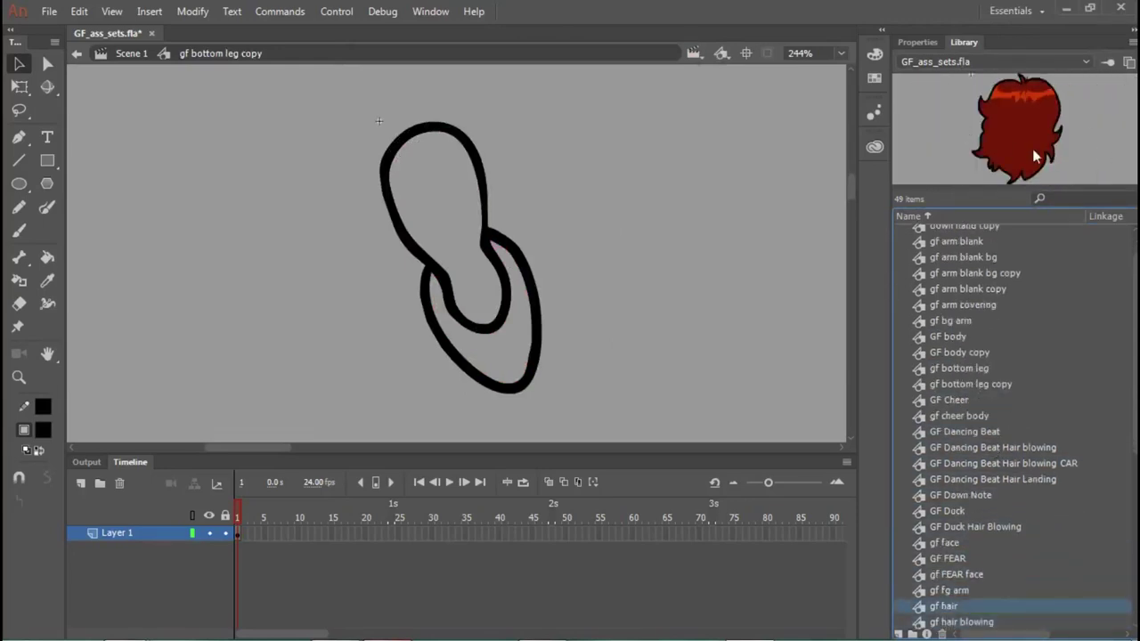
pyautogui.rightClick(961, 607)
pyautogui.click(980, 309)
pyautogui.click(661, 94)
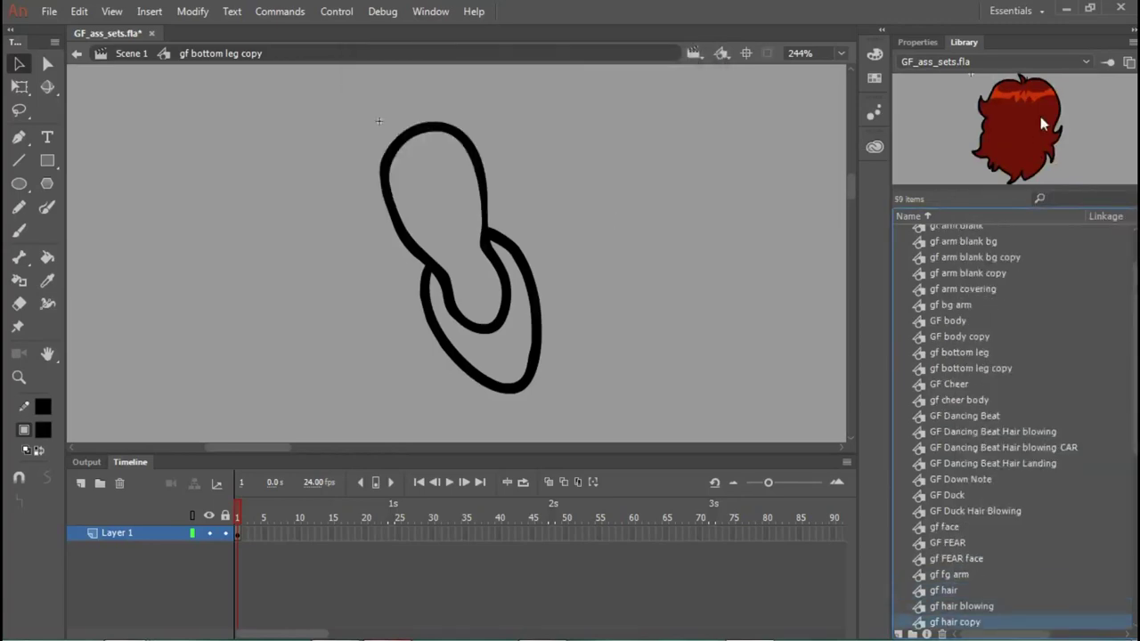
pyautogui.doubleClick(1025, 124)
# Step: Delete the dark red and highlight fills from the duplicated hair symbol, keeping only its black outline
pyautogui.click(829, 274)
pyautogui.click(597, 210)
pyautogui.press('Delete')
pyautogui.scroll(4, 595, 214)
pyautogui.click(581, 294)
pyautogui.press('Delete')
pyautogui.click(565, 207)
pyautogui.press('Delete')
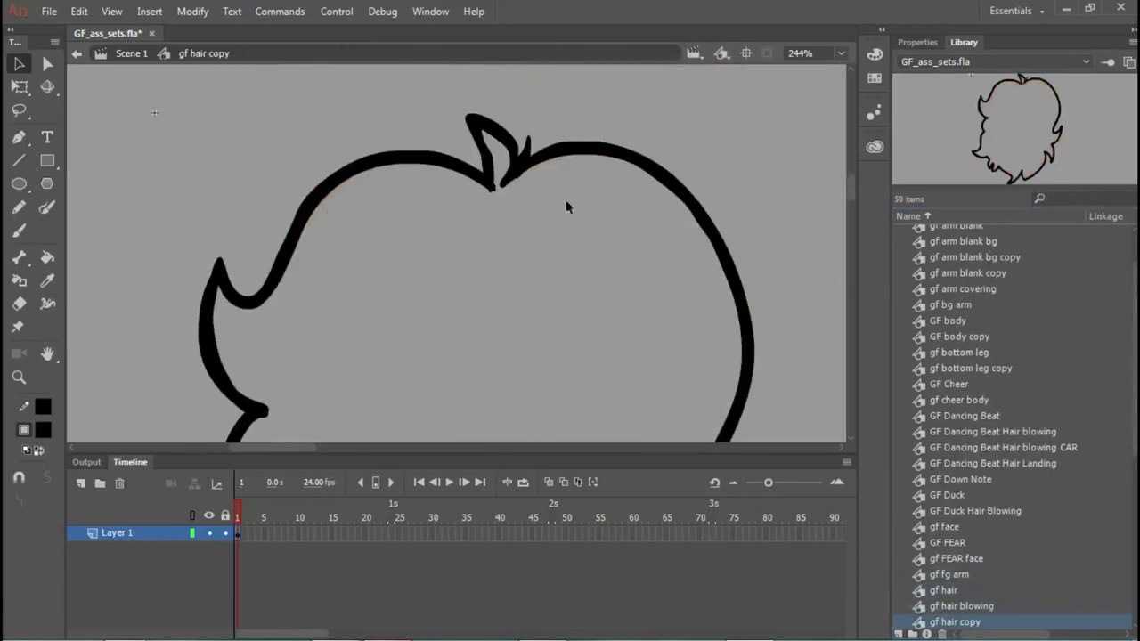
# Step: Duplicate the gf head symbol in the library and open the duplicate for editing
pyautogui.click(990, 622)
pyautogui.press('Down')
pyautogui.press('Down')
pyautogui.press('Down')
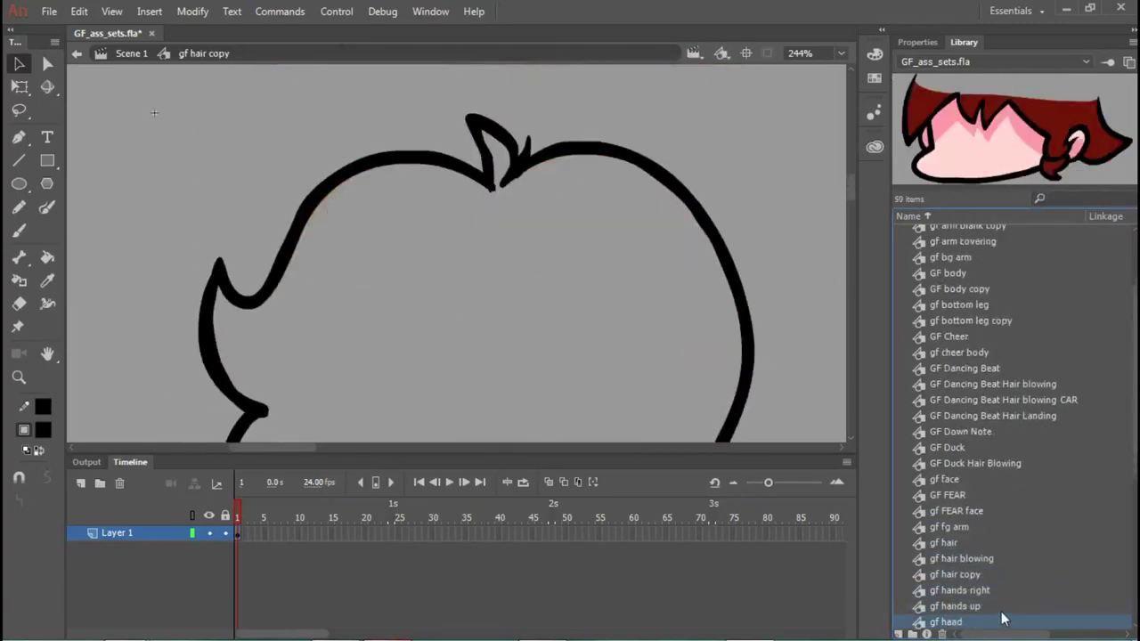
pyautogui.rightClick(972, 622)
pyautogui.click(1006, 316)
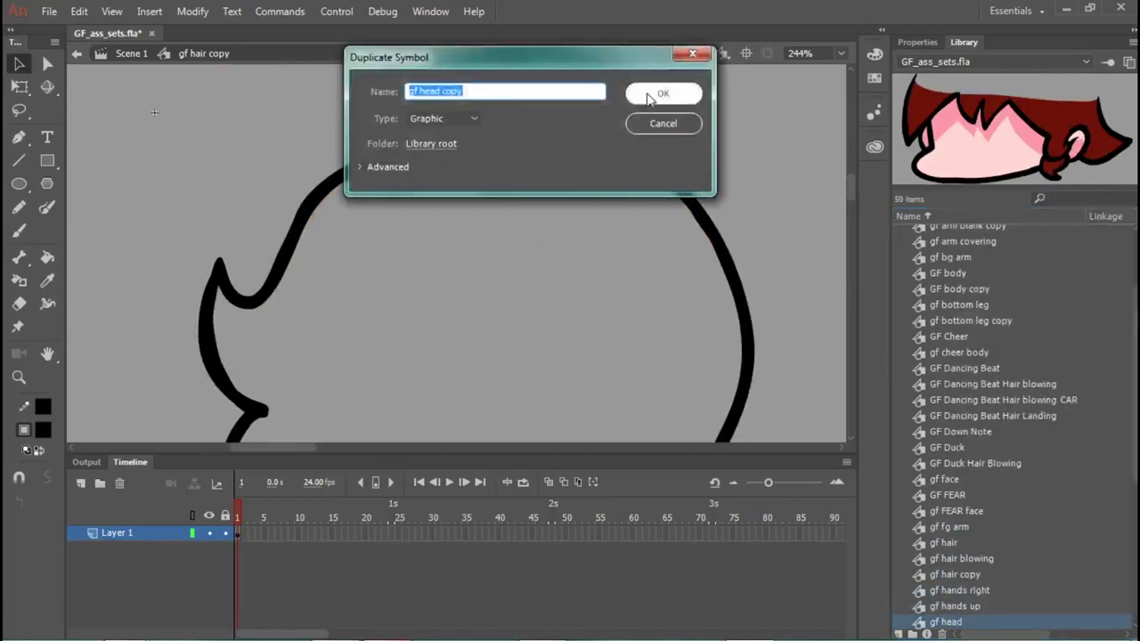
pyautogui.click(666, 122)
# Step: Delete the hair, face and ear fills from the duplicated head symbol, keeping only its black outline
pyautogui.click(534, 209)
pyautogui.press('Delete')
pyautogui.click(266, 181)
pyautogui.press('Delete')
pyautogui.click(258, 271)
pyautogui.press('Delete')
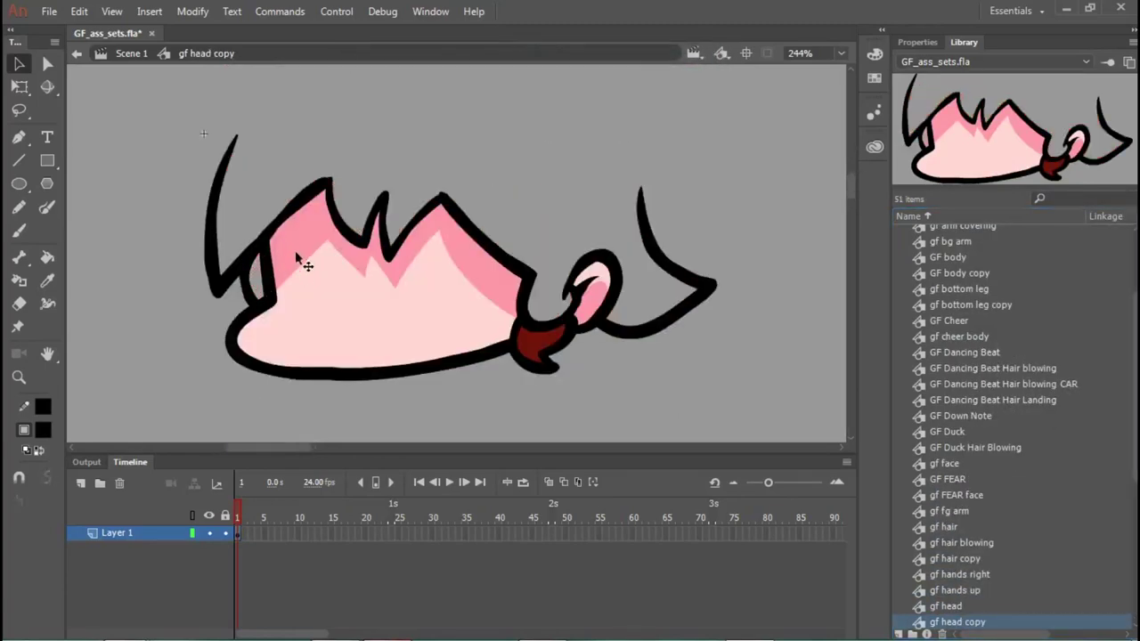
pyautogui.click(297, 253)
pyautogui.press('Delete')
pyautogui.click(601, 297)
pyautogui.press('Delete')
pyautogui.click(606, 274)
pyautogui.press('Delete')
pyautogui.click(531, 347)
pyautogui.press('Delete')
# Step: Duplicate the gf top leg symbol in the library and open the duplicate for editing
pyautogui.click(988, 623)
pyautogui.press('Down')
pyautogui.press('Down')
pyautogui.press('Down')
pyautogui.press('Down')
pyautogui.rightClick(990, 624)
pyautogui.click(1008, 323)
pyautogui.click(656, 97)
pyautogui.doubleClick(963, 123)
# Step: Delete the skin and shoe fills from the duplicated top leg symbol, keeping only its black outline
pyautogui.click(580, 336)
pyautogui.click(543, 240)
pyautogui.press('Delete')
pyautogui.press('Delete')
pyautogui.click(369, 338)
pyautogui.press('Delete')
pyautogui.click(313, 319)
pyautogui.press('Delete')
# Step: Look through the library symbols for any other GF body parts that need an outline-only copy
pyautogui.click(1057, 623)
pyautogui.press('Down')
pyautogui.press('Down')
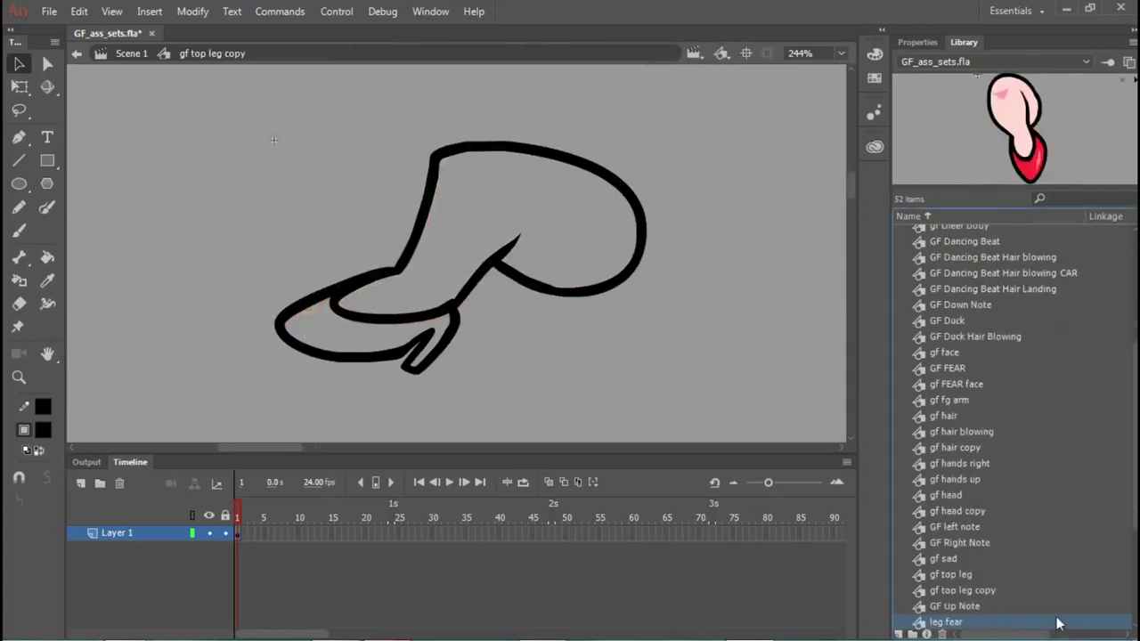
pyautogui.press('Down')
pyautogui.press('Down')
pyautogui.press('Down')
pyautogui.press('Down')
pyautogui.press('Down')
pyautogui.press('Down')
pyautogui.press('Down')
pyautogui.press('Down')
pyautogui.press('Down')
pyautogui.press('Down')
pyautogui.press('Down')
pyautogui.press('Down')
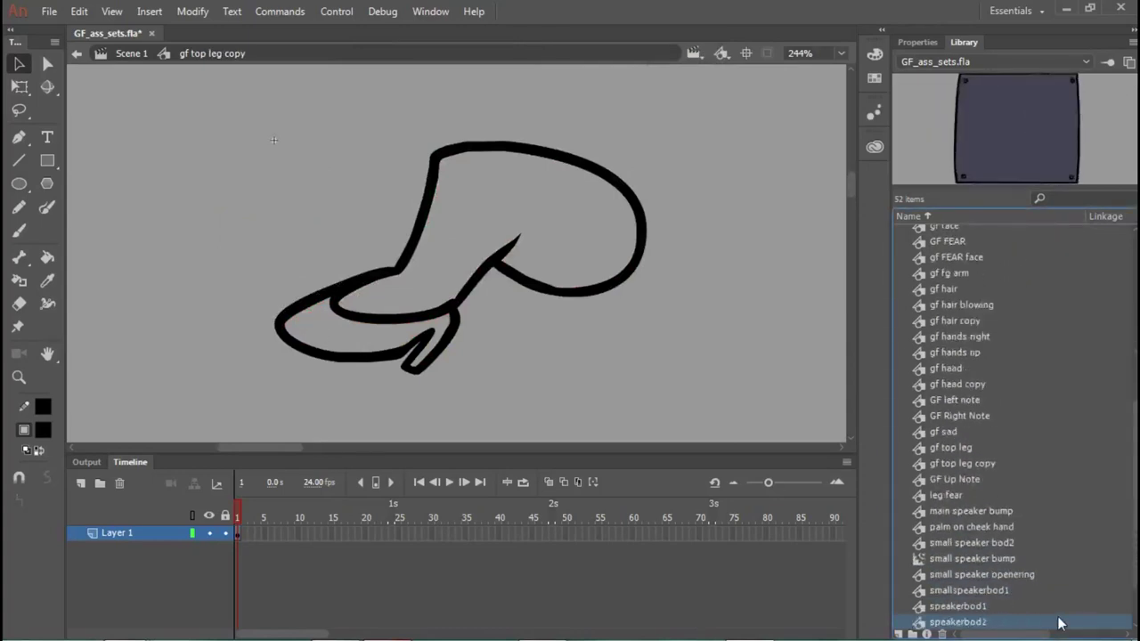
pyautogui.press('Up')
pyautogui.press('Up')
pyautogui.press('Up')
pyautogui.press('Up')
pyautogui.press('Up')
pyautogui.press('Up')
pyautogui.press('Up')
pyautogui.press('Up')
pyautogui.press('Up')
pyautogui.press('Up')
pyautogui.press('Up')
pyautogui.press('Up')
pyautogui.press('Up')
pyautogui.press('Up')
pyautogui.press('Up')
pyautogui.press('Up')
pyautogui.press('Up')
pyautogui.press('Up')
pyautogui.press('Up')
pyautogui.press('Up')
pyautogui.press('Down')
# Step: Open the GF Down Note symbol, fit it in view and unlock all of its layers
pyautogui.click(976, 534)
pyautogui.doubleClick(978, 534)
pyautogui.hotkey('ctrl', '2')
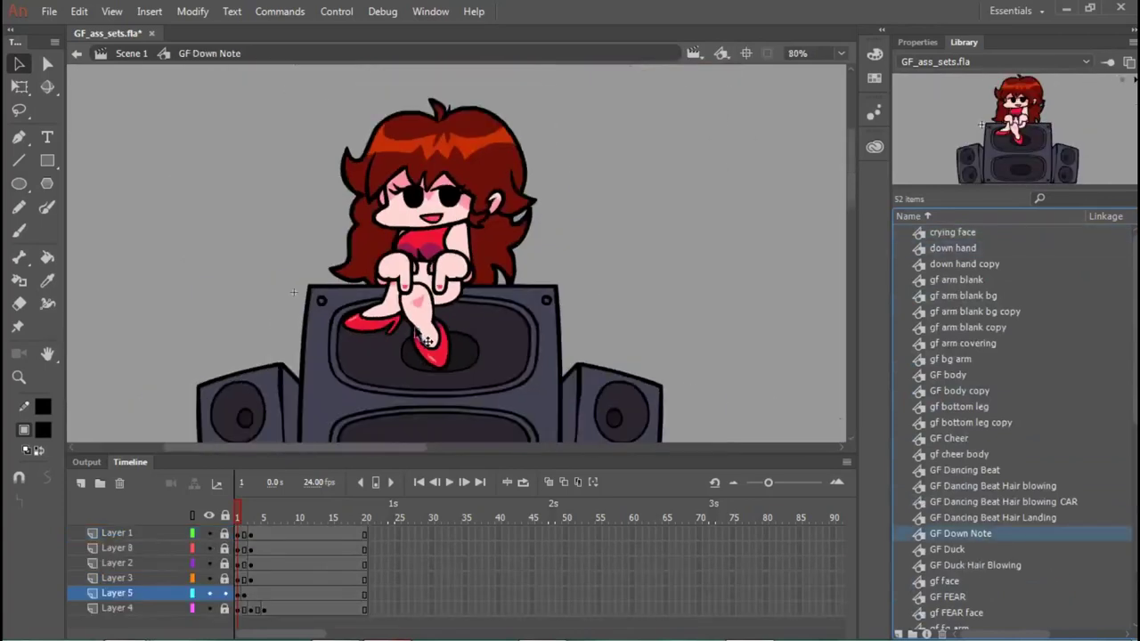
pyautogui.click(227, 515)
# Step: Duplicate Layer 1 with the legs and Layer 2 with the head in the GF Down Note timeline
pyautogui.click(174, 535)
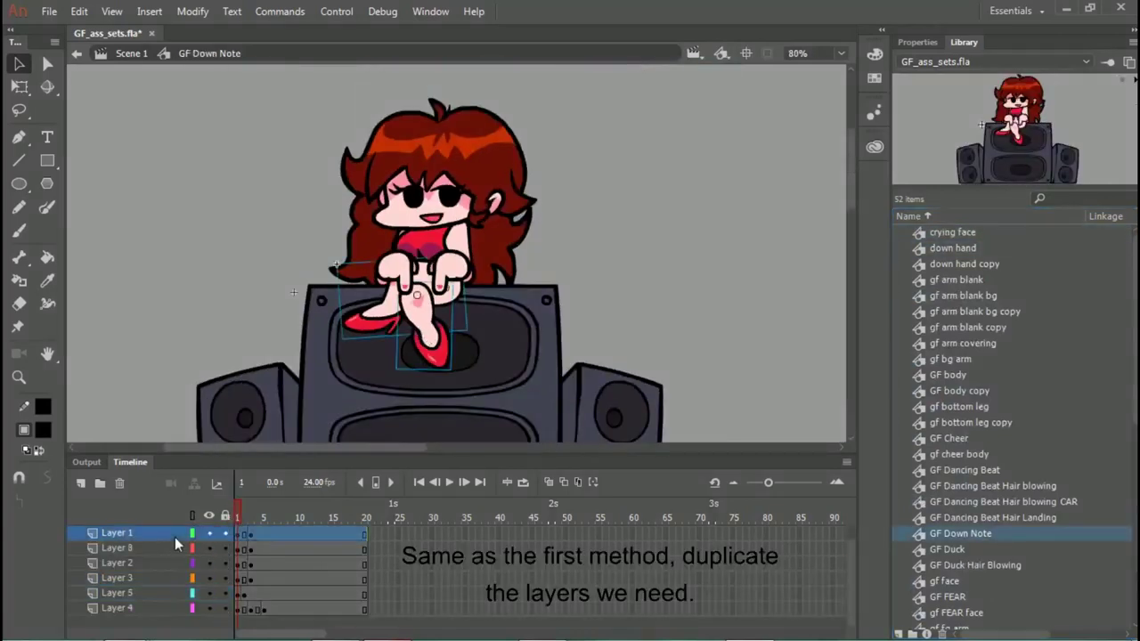
pyautogui.rightClick(175, 539)
pyautogui.click(245, 270)
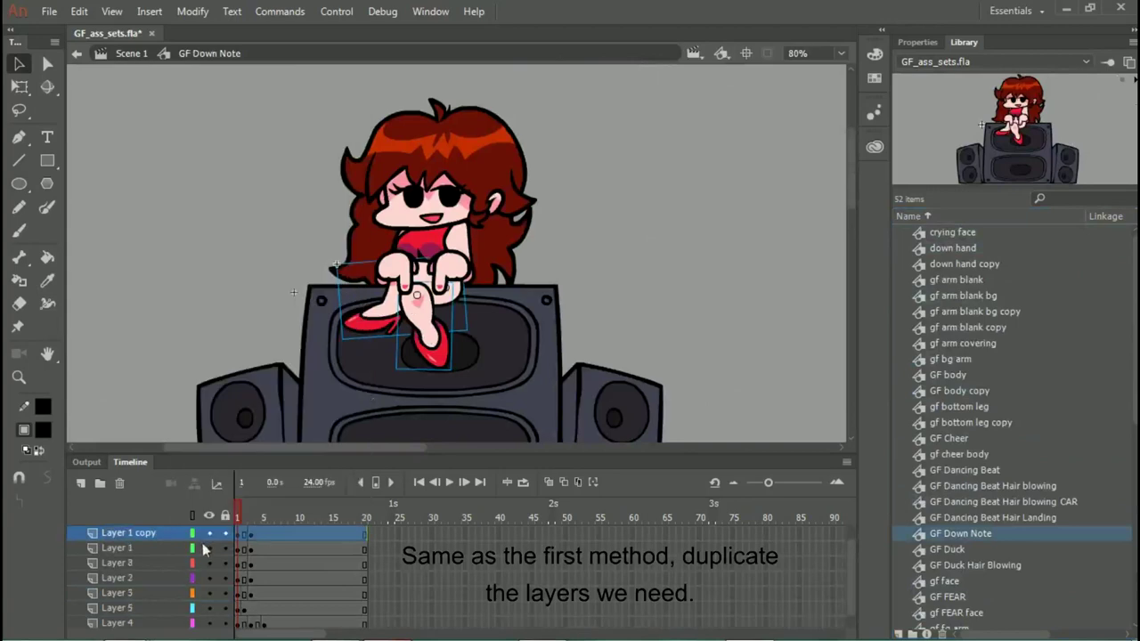
pyautogui.rightClick(155, 561)
pyautogui.rightClick(144, 577)
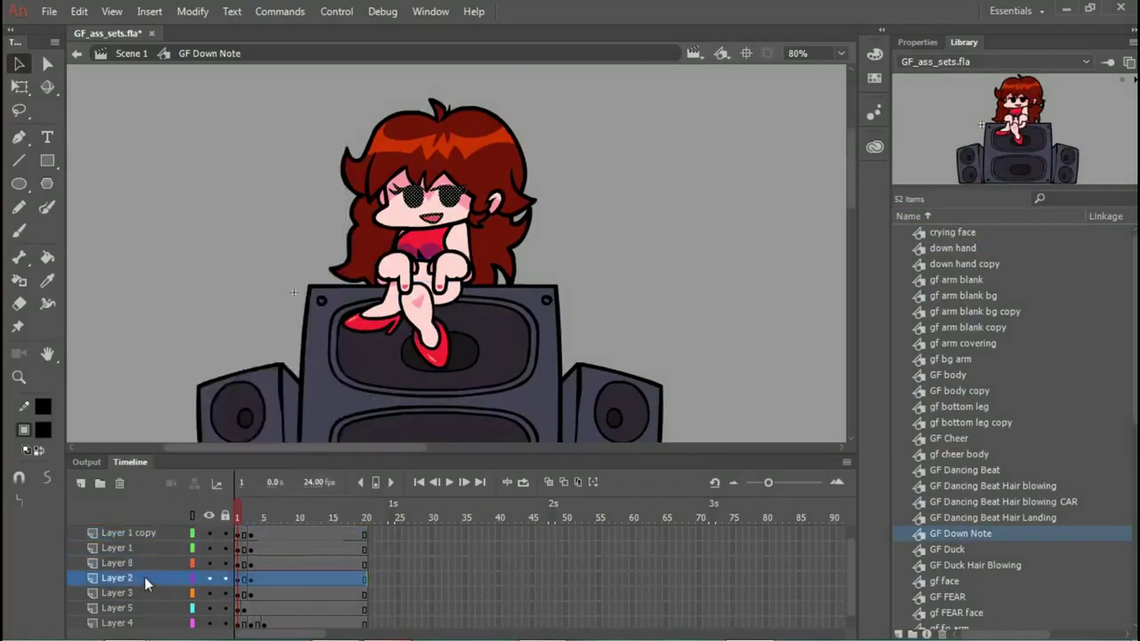
pyautogui.click(209, 311)
pyautogui.click(143, 592)
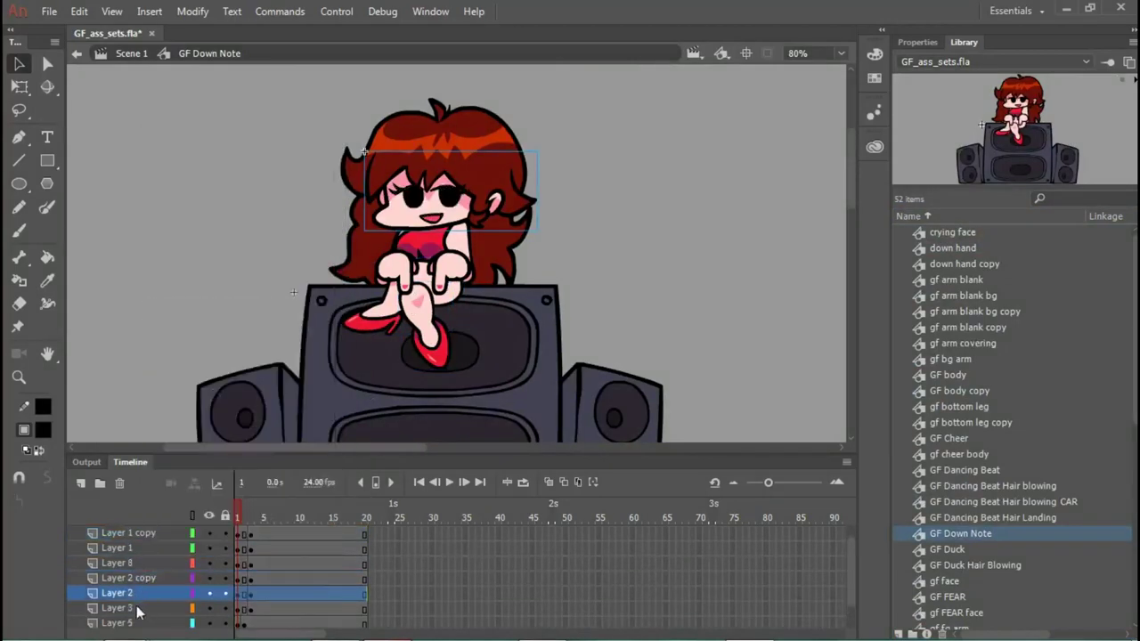
# Step: Duplicate Layer 3 and the hair layer, Layer 4, in the GF Down Note timeline
pyautogui.rightClick(139, 606)
pyautogui.click(200, 340)
pyautogui.click(151, 593)
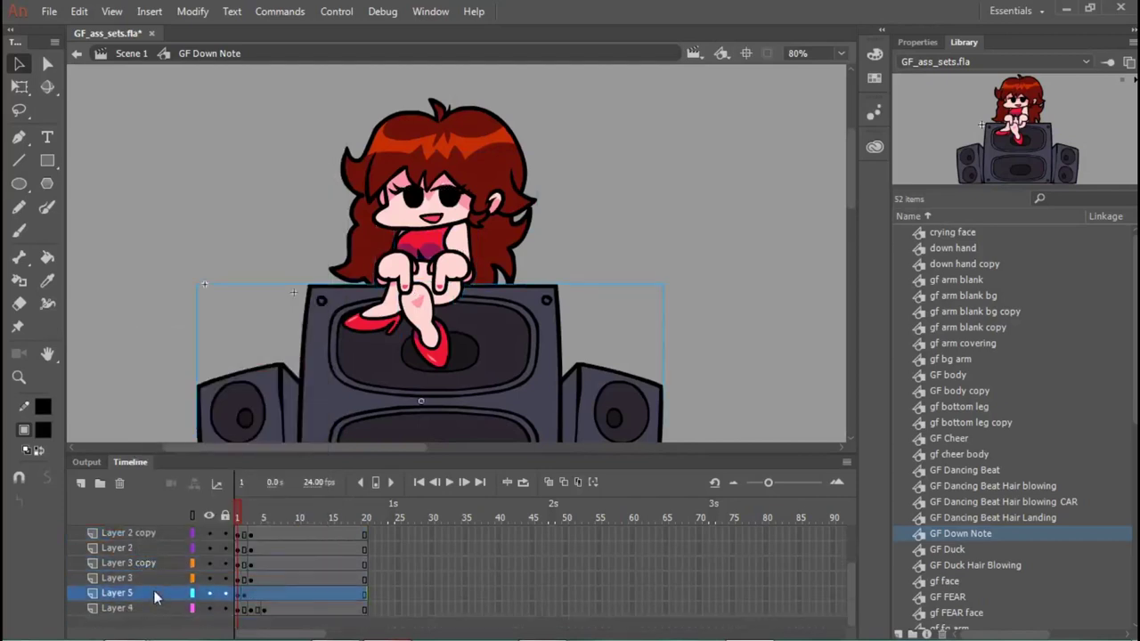
pyautogui.rightClick(149, 611)
pyautogui.click(223, 342)
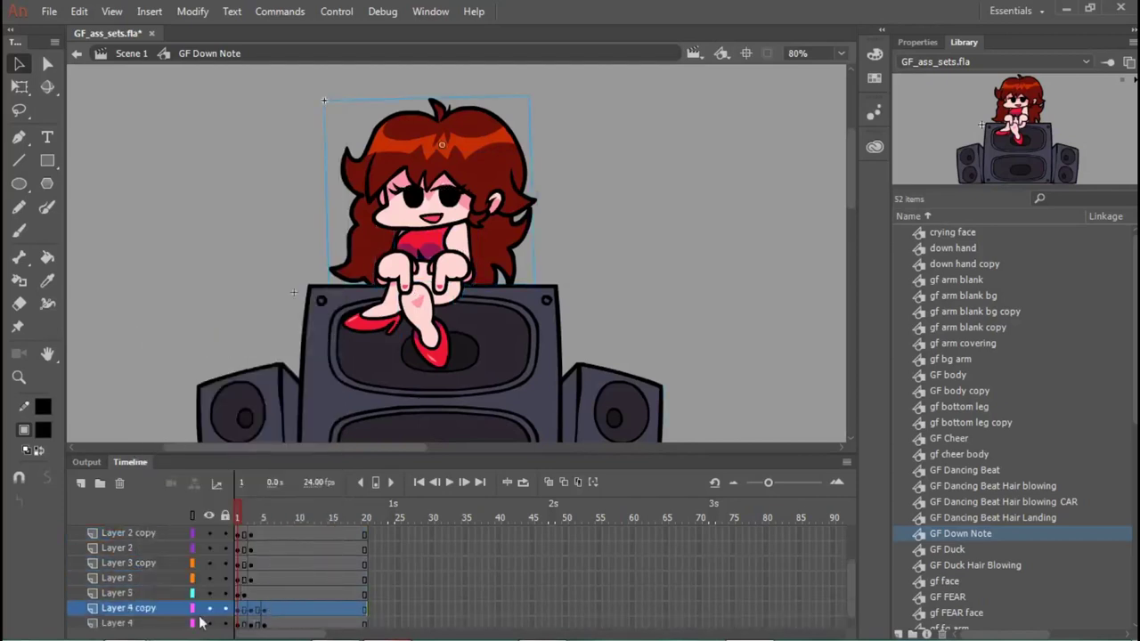
# Step: Duplicate Layer 7, which holds GF's hands, in the GF Down Note timeline
pyautogui.scroll(2, 221, 545)
pyautogui.click(151, 534)
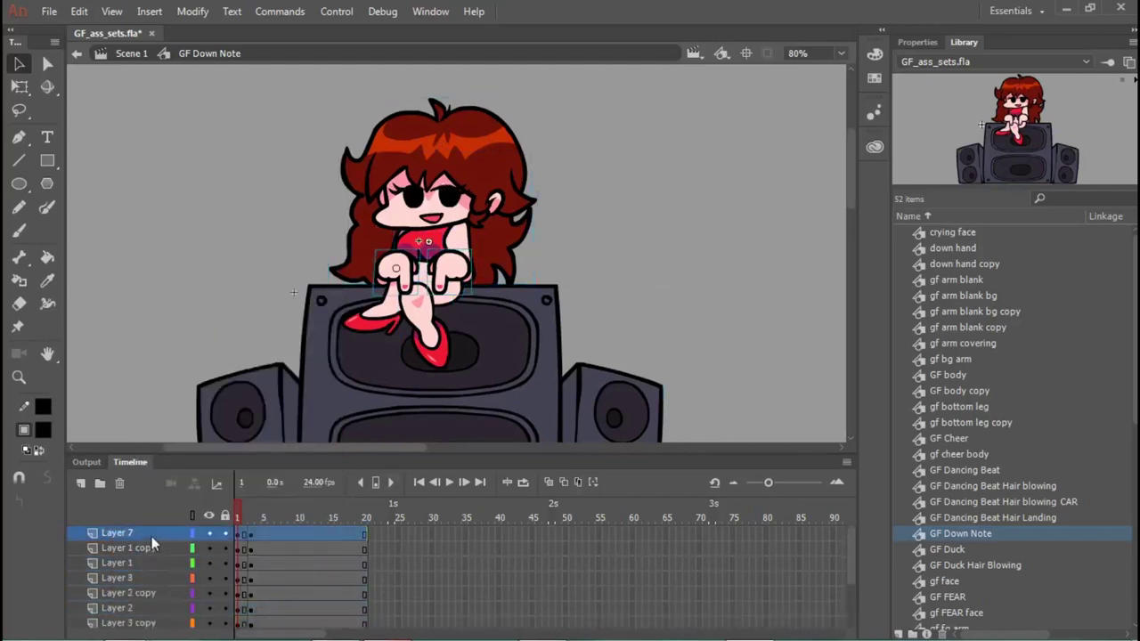
pyautogui.rightClick(154, 534)
pyautogui.click(200, 269)
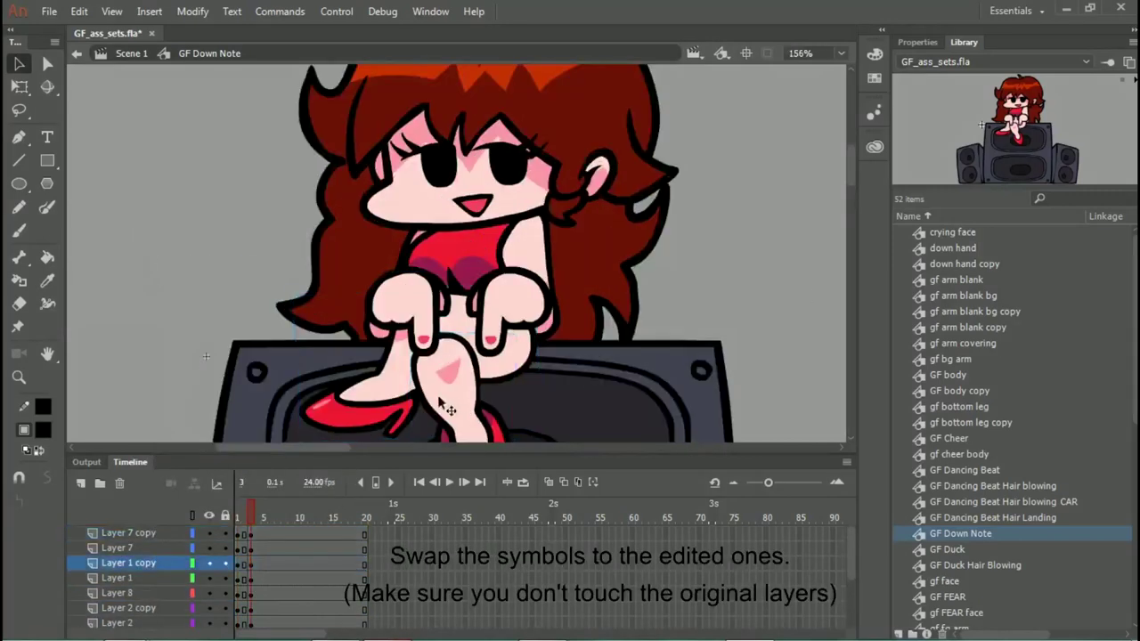
# Step: At frame 3 of Layer 1 copy, swap the bottom and top leg instances for gf bottom leg copy and gf top leg copy
pyautogui.rightClick(440, 401)
pyautogui.click(534, 528)
pyautogui.doubleClick(575, 361)
pyautogui.rightClick(396, 379)
pyautogui.click(463, 522)
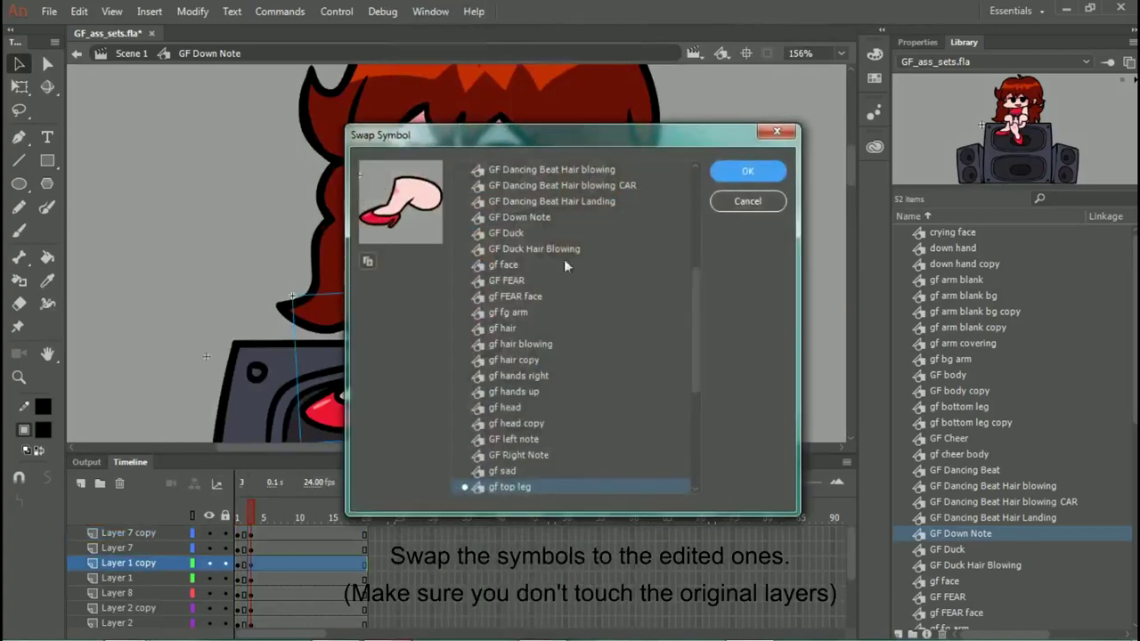
pyautogui.scroll(-1, 568, 479)
pyautogui.doubleClick(568, 481)
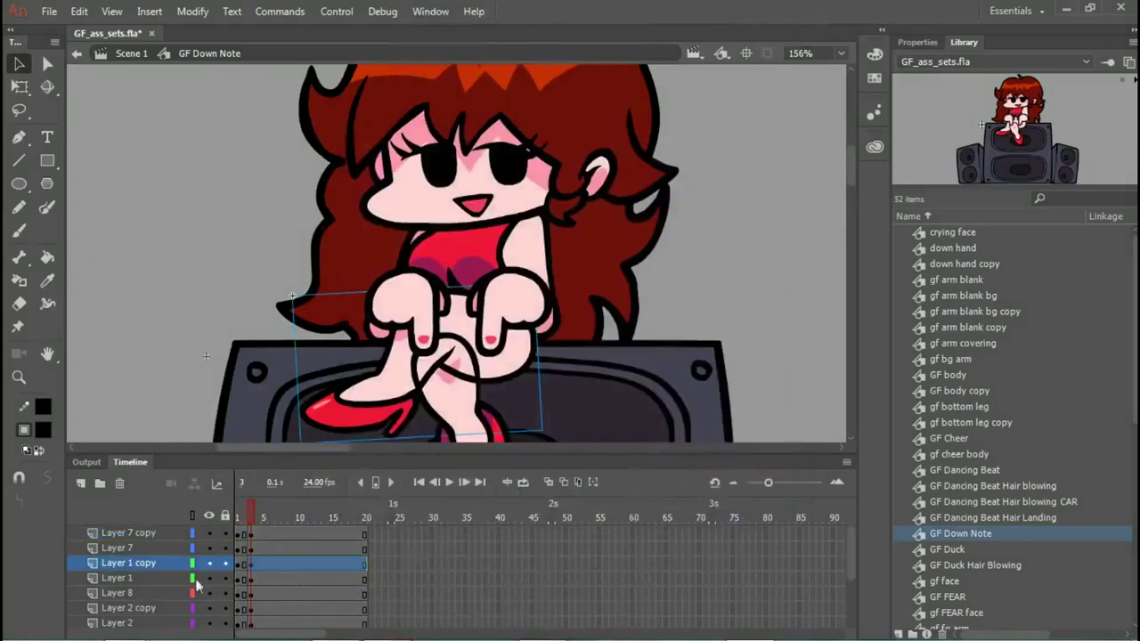
# Step: At frame 3 of Layer 2 copy, swap the head instance for its outline-only copy symbol
pyautogui.click(163, 583)
pyautogui.click(166, 596)
pyautogui.click(160, 608)
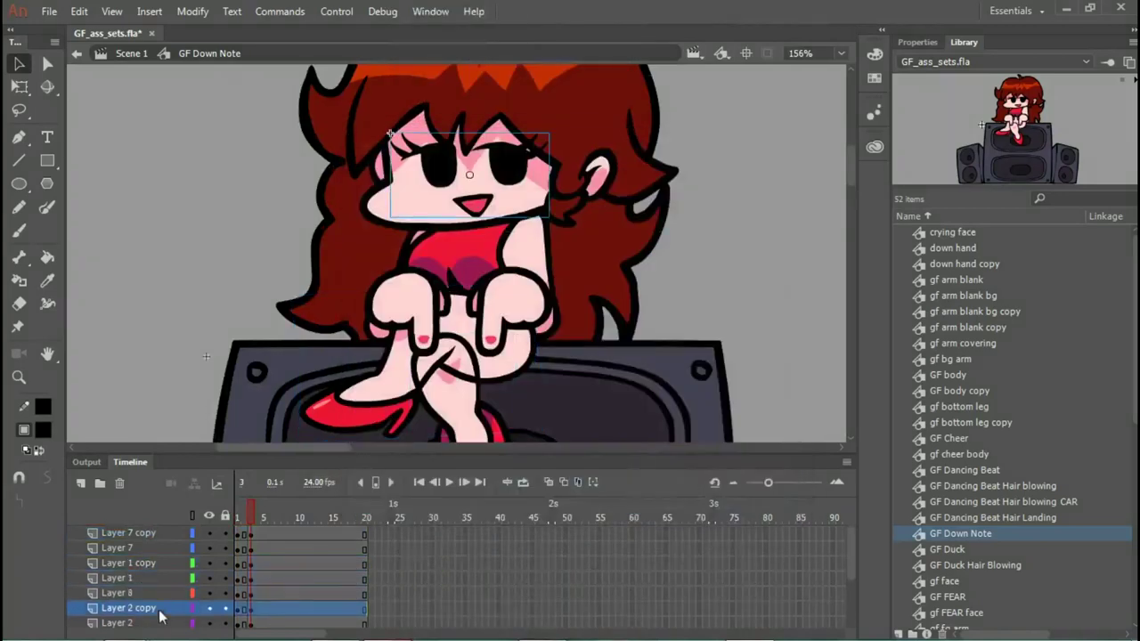
pyautogui.rightClick(524, 198)
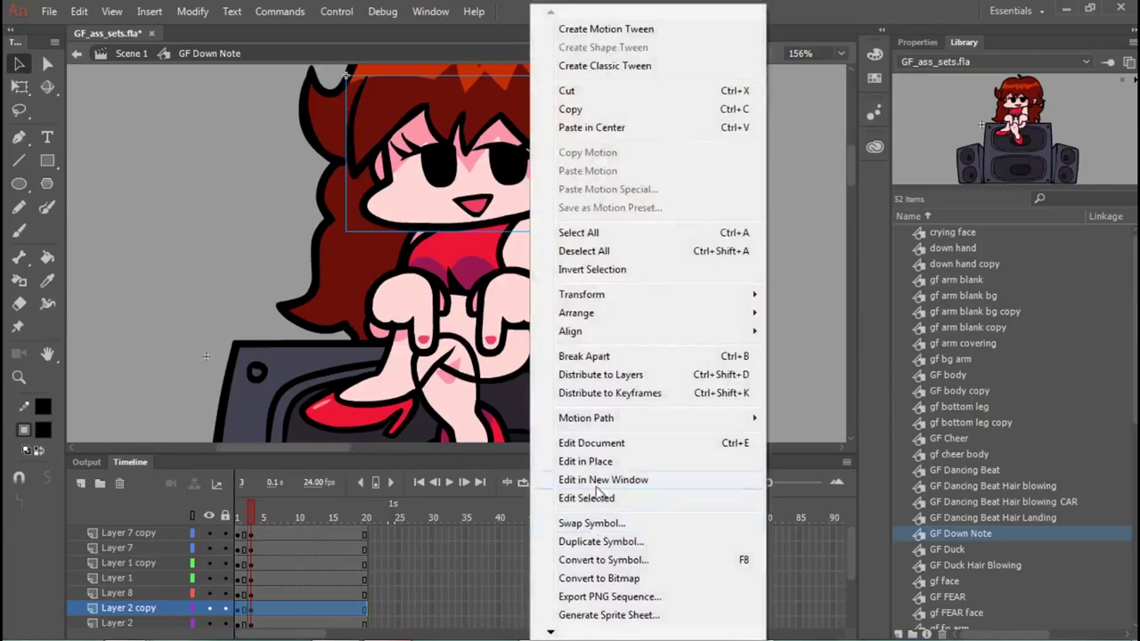
pyautogui.click(583, 522)
pyautogui.scroll(-1, 569, 478)
pyautogui.doubleClick(566, 482)
# Step: On Layer 3 copy, swap GF's background arm for gf arm blank bg copy and her body for GF body copy
pyautogui.scroll(-1, 158, 571)
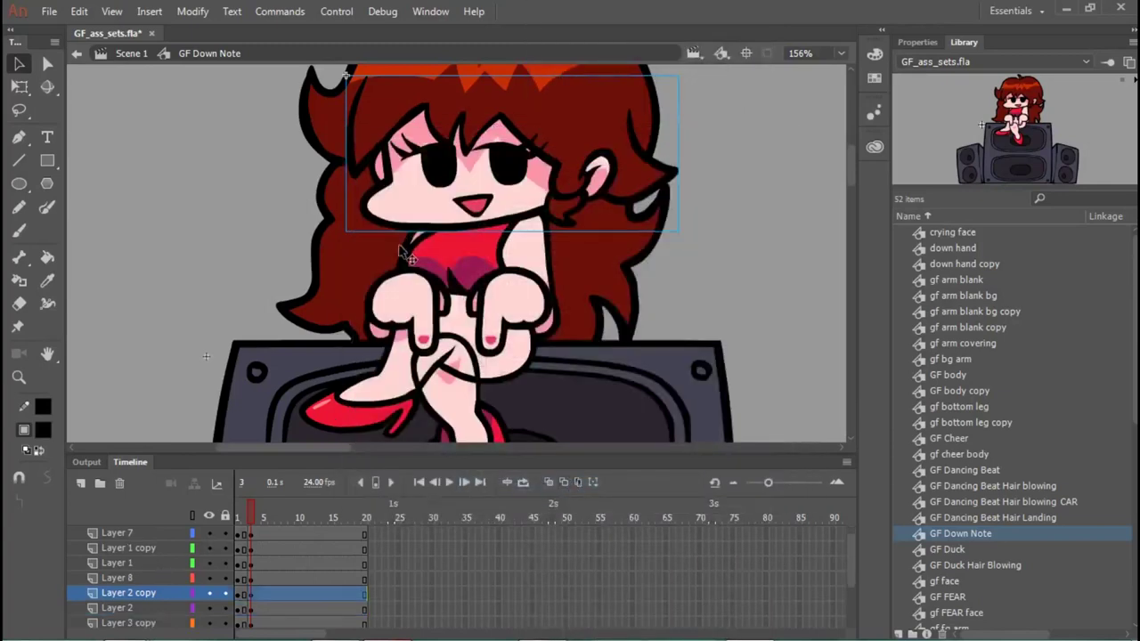
pyautogui.rightClick(400, 247)
pyautogui.click(472, 524)
pyautogui.doubleClick(553, 249)
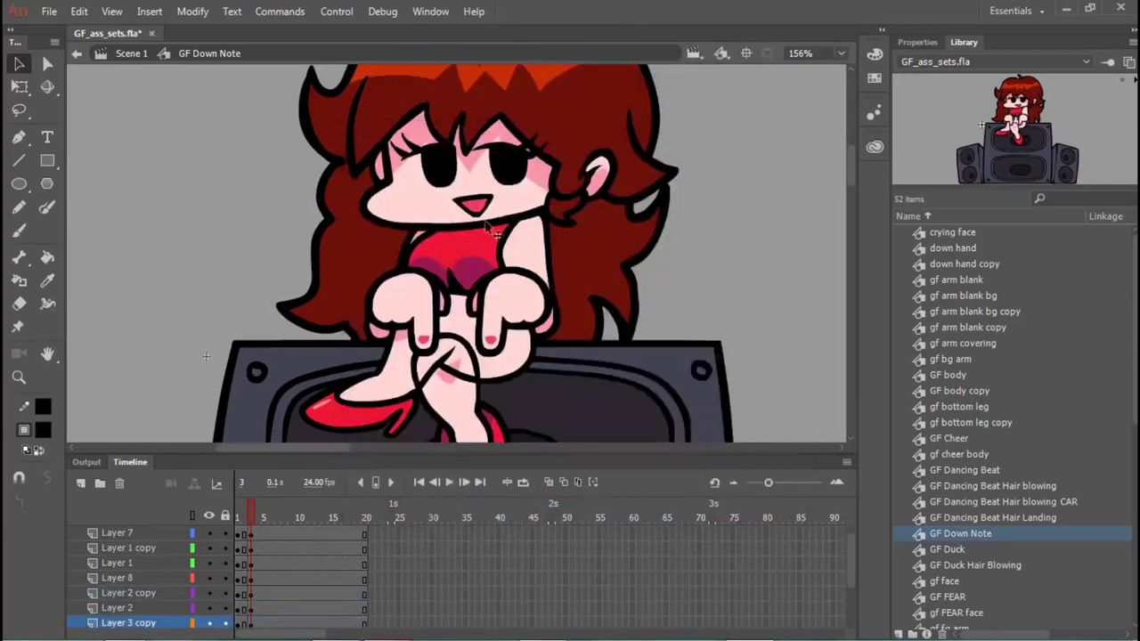
pyautogui.doubleClick(472, 268)
pyautogui.doubleClick(734, 304)
pyautogui.rightClick(474, 254)
pyautogui.click(534, 522)
pyautogui.click(518, 327)
pyautogui.click(734, 174)
# Step: On Layer 3 copy, swap the remaining gf arm blank instance for gf arm blank copy
pyautogui.rightClick(527, 260)
pyautogui.click(575, 519)
pyautogui.click(539, 232)
pyautogui.click(552, 216)
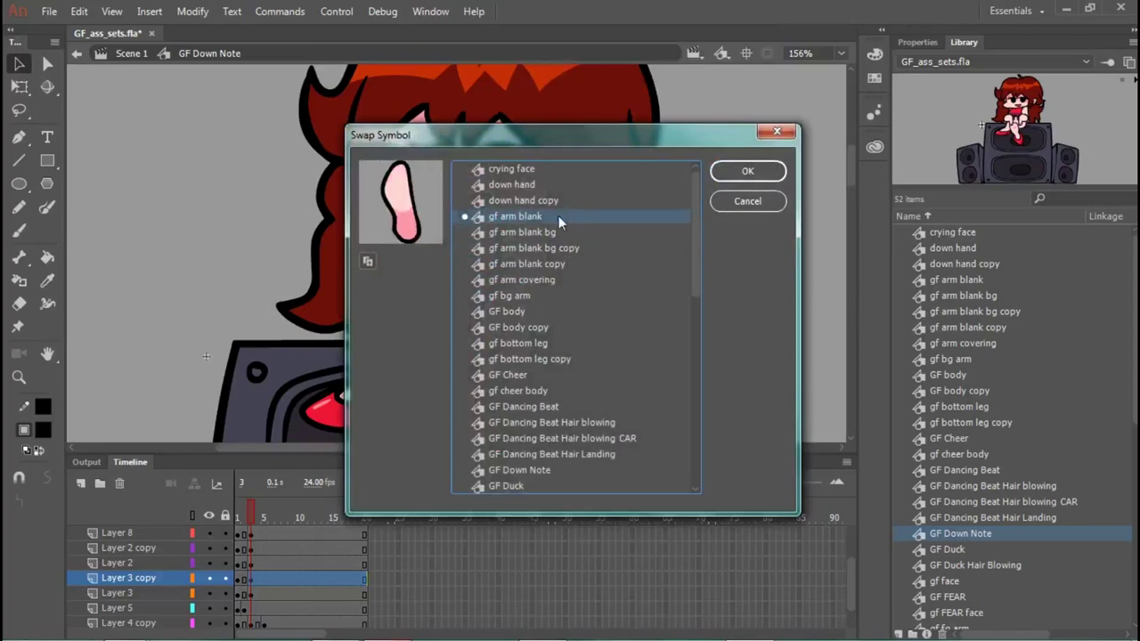
pyautogui.click(549, 233)
pyautogui.click(544, 248)
pyautogui.click(540, 265)
pyautogui.click(760, 176)
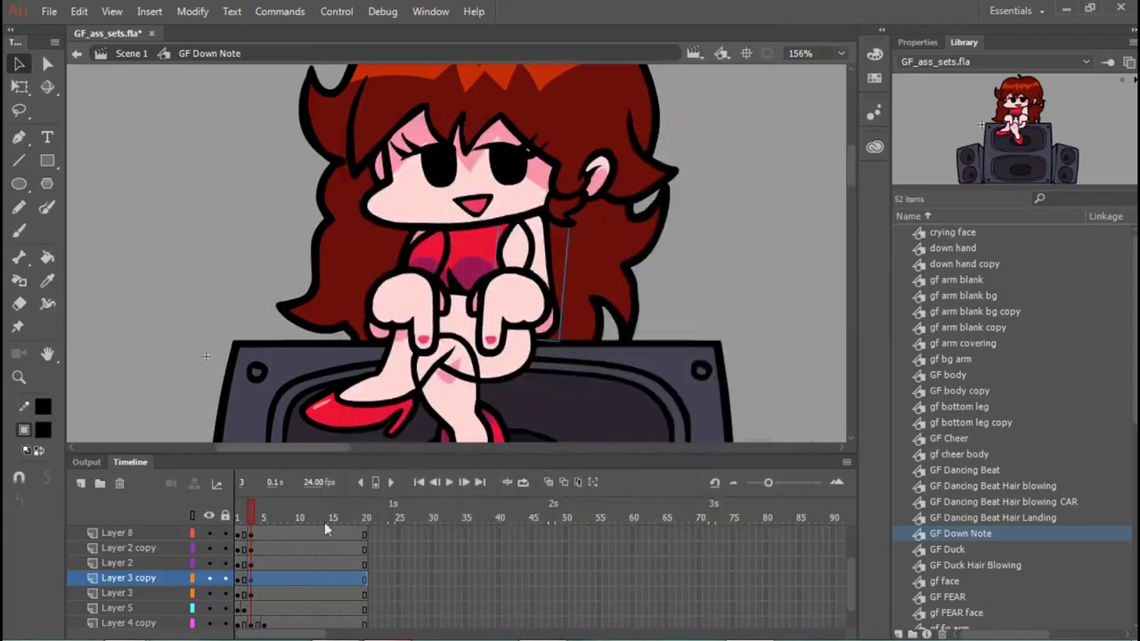
# Step: At frame 3 of Layer 4 copy, swap the hair instance for gf hair copy
pyautogui.click(142, 623)
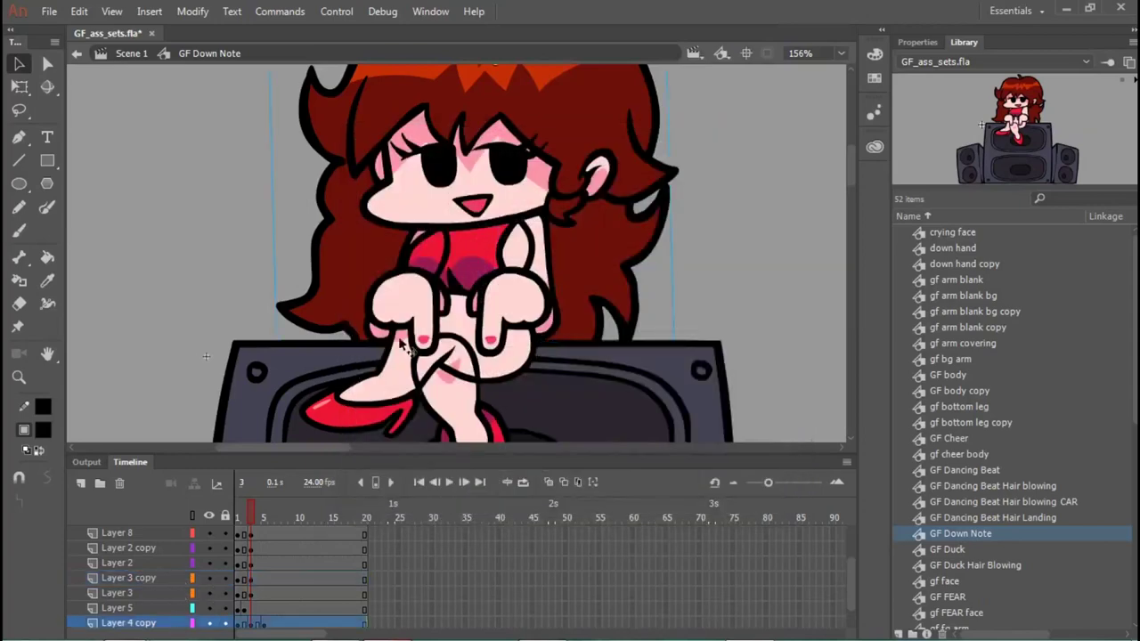
pyautogui.scroll(-4, 478, 233)
pyautogui.rightClick(532, 203)
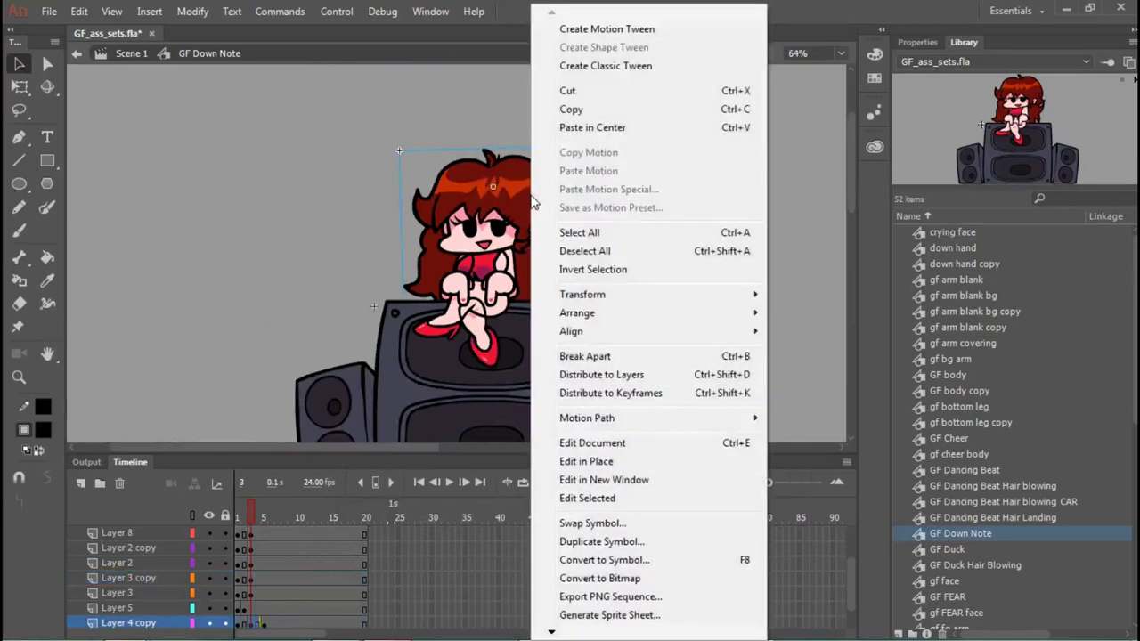
pyautogui.click(623, 524)
pyautogui.scroll(-2, 623, 271)
pyautogui.doubleClick(621, 269)
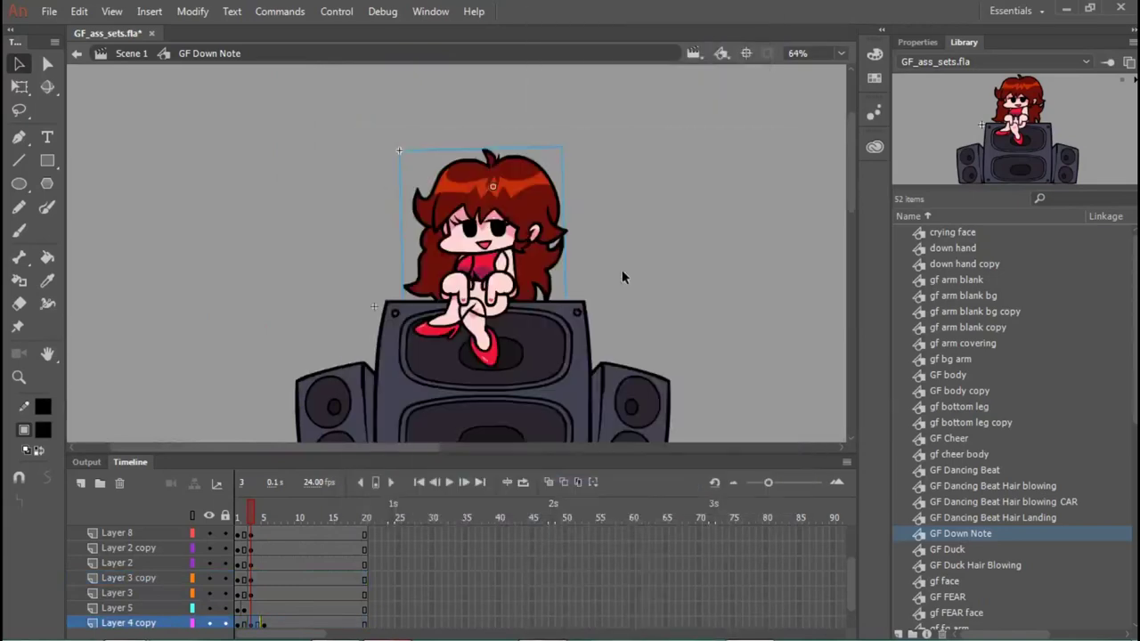
pyautogui.scroll(-1, 146, 598)
pyautogui.scroll(1, 552, 233)
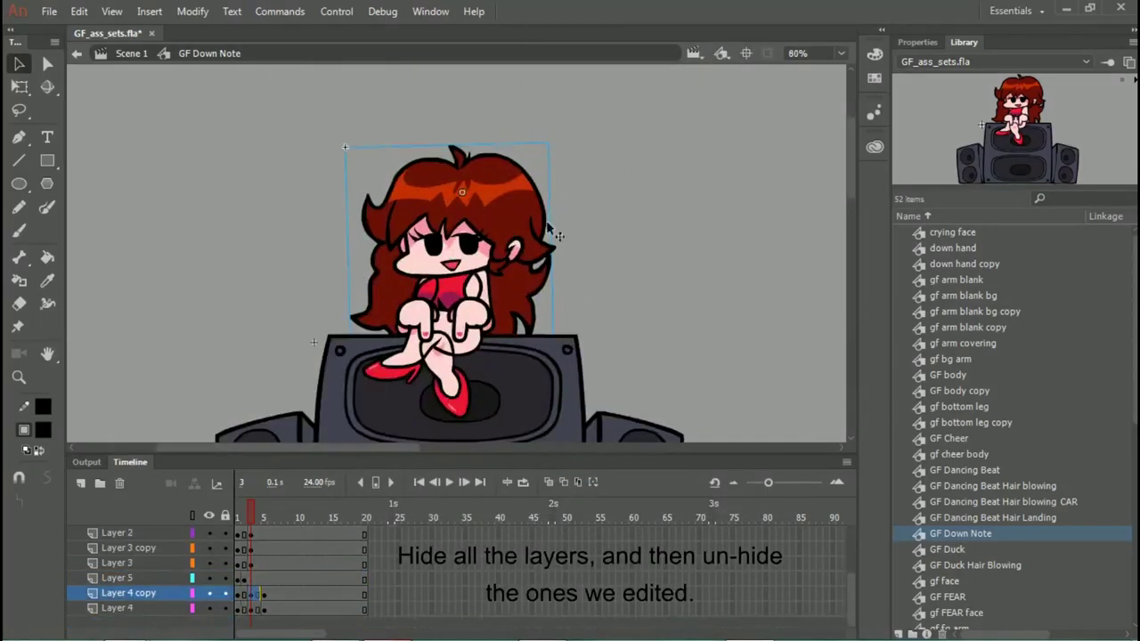
# Step: Hide all layers, then show only the edited copies of Layers 4, 3, 2, 1 and 7
pyautogui.click(209, 517)
pyautogui.click(208, 593)
pyautogui.click(208, 578)
pyautogui.click(209, 579)
pyautogui.click(209, 548)
pyautogui.scroll(2, 205, 588)
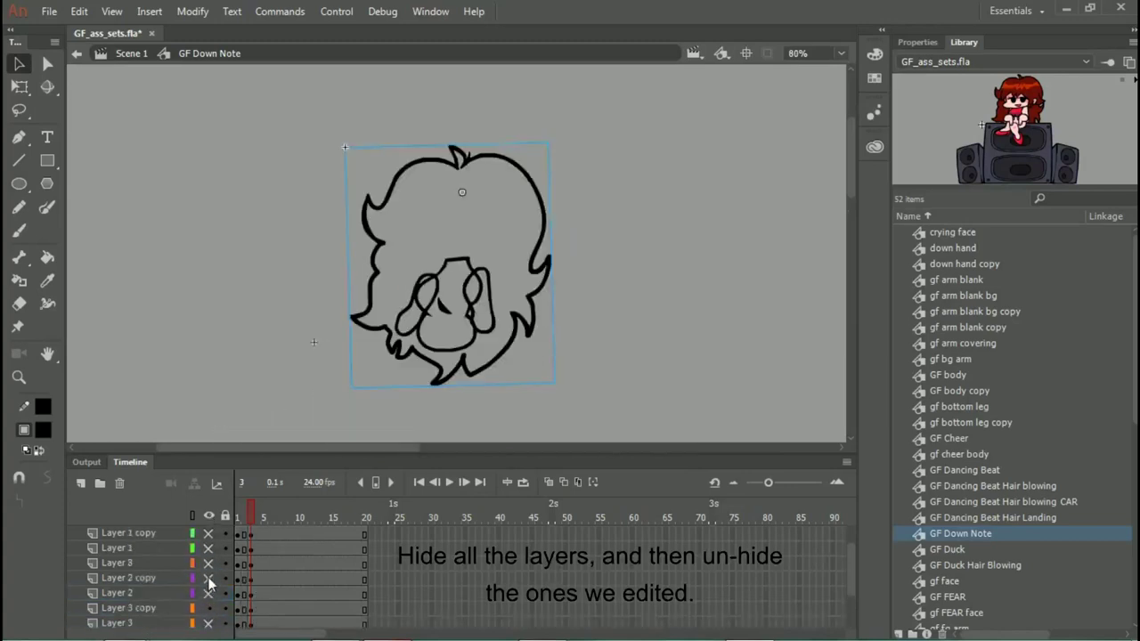
pyautogui.click(208, 579)
pyautogui.click(208, 532)
pyautogui.scroll(2, 208, 544)
pyautogui.click(208, 532)
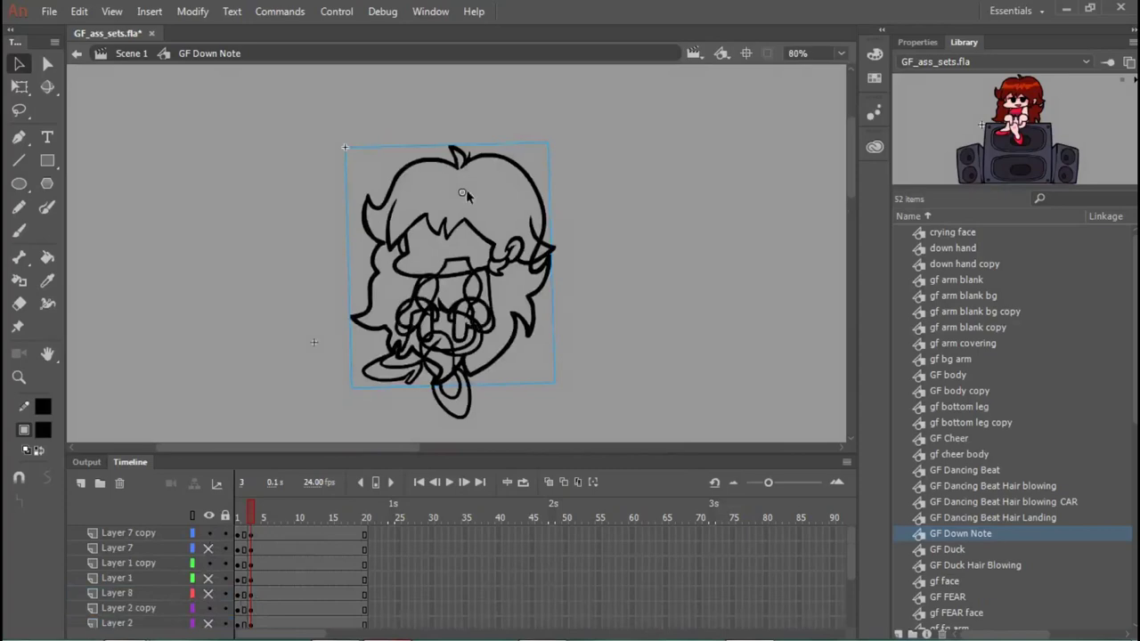
# Step: Edit gf hair copy in place and draw Pen tool cut lines across the extra hair outline beside the ear
pyautogui.scroll(5, 466, 189)
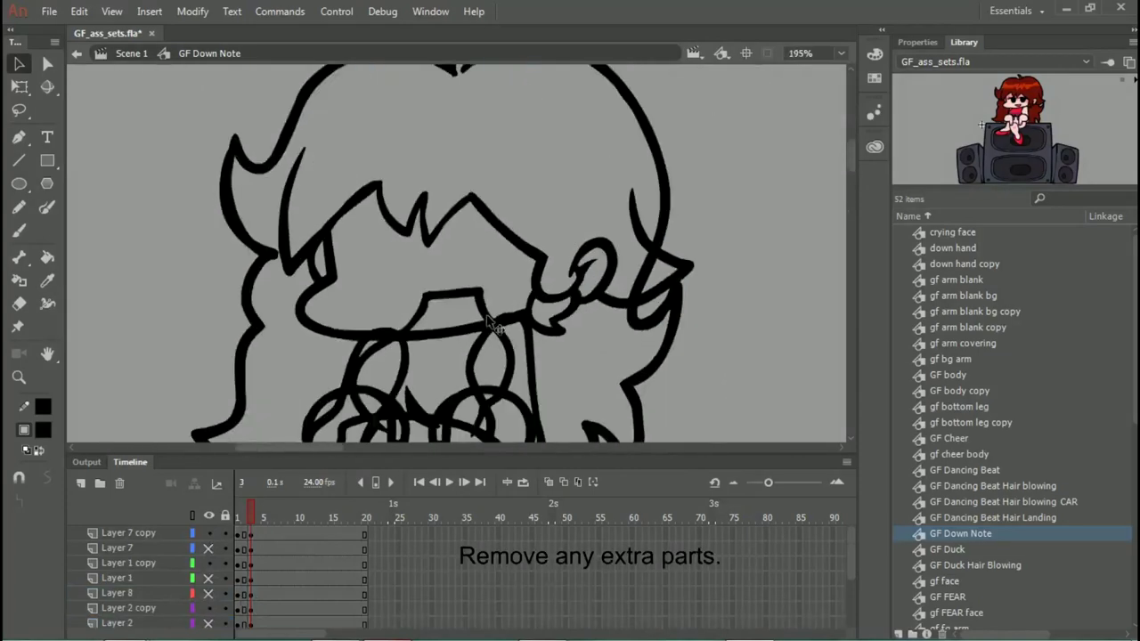
pyautogui.scroll(-3, 487, 323)
pyautogui.scroll(8, 671, 305)
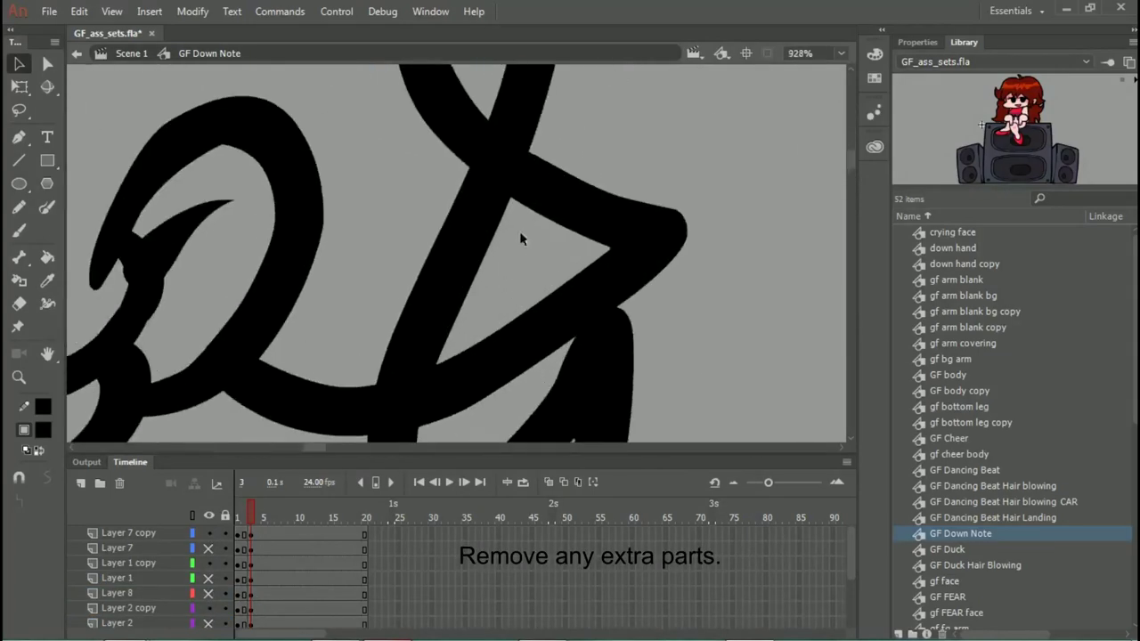
pyautogui.doubleClick(469, 172)
pyautogui.doubleClick(452, 231)
pyautogui.doubleClick(454, 230)
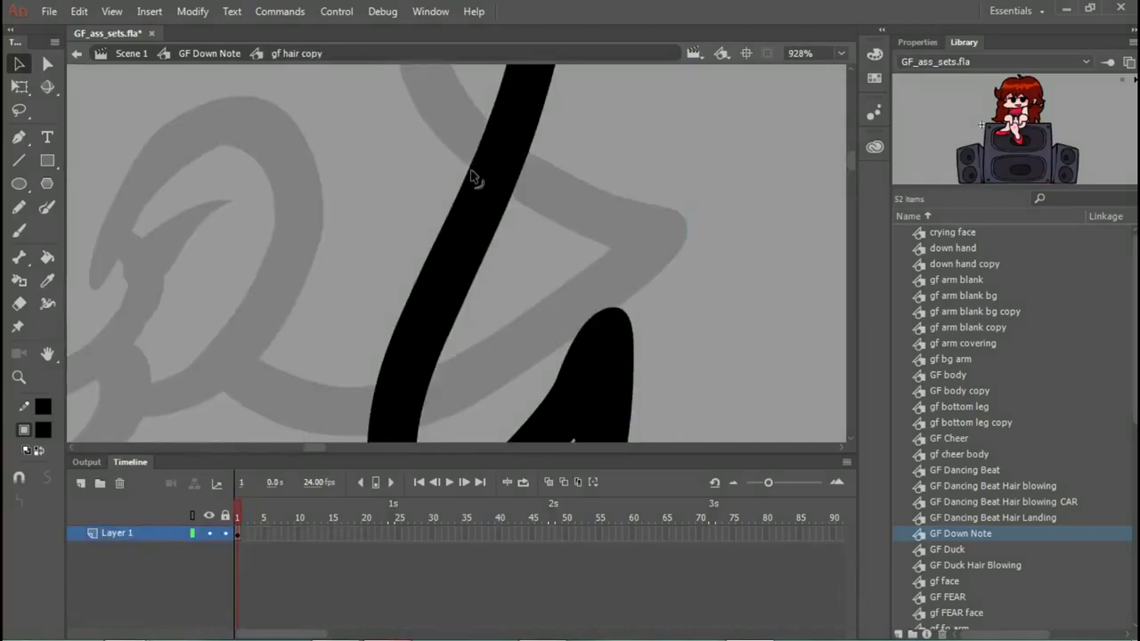
pyautogui.click(16, 140)
pyautogui.click(18, 139)
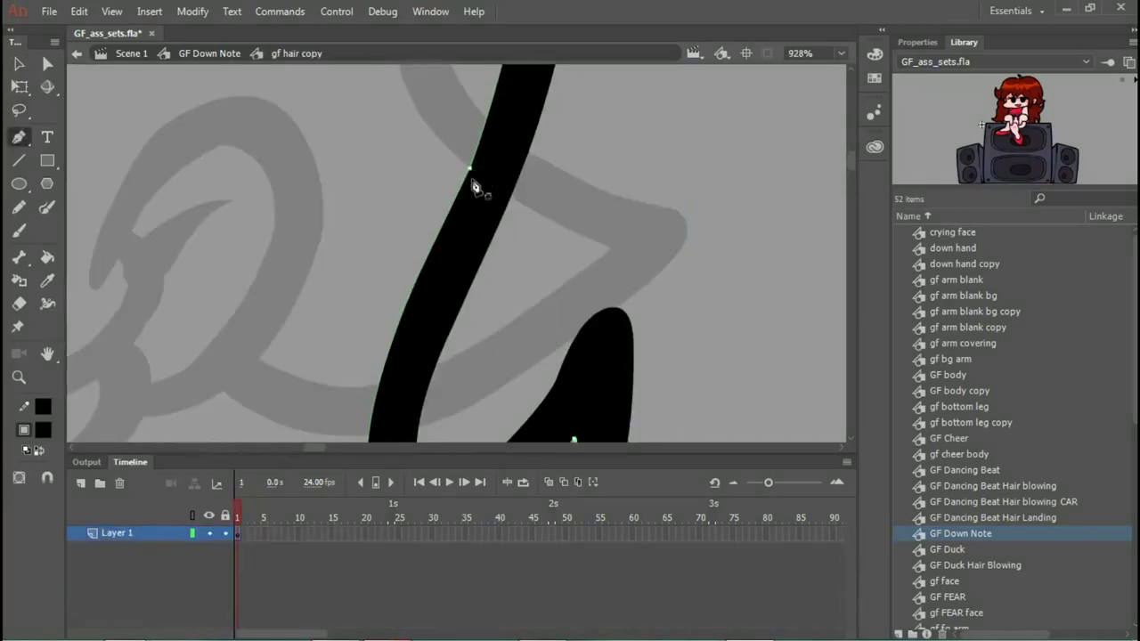
pyautogui.moveTo(385, 392)
pyautogui.mouseDown()
pyautogui.moveTo(357, 382)
pyautogui.moveTo(438, 362)
pyautogui.mouseUp()
pyautogui.moveTo(472, 180)
pyautogui.mouseDown()
pyautogui.moveTo(522, 202)
pyautogui.moveTo(504, 162)
pyautogui.moveTo(512, 198)
pyautogui.mouseUp()
pyautogui.moveTo(371, 438); pyautogui.dragTo(381, 385)
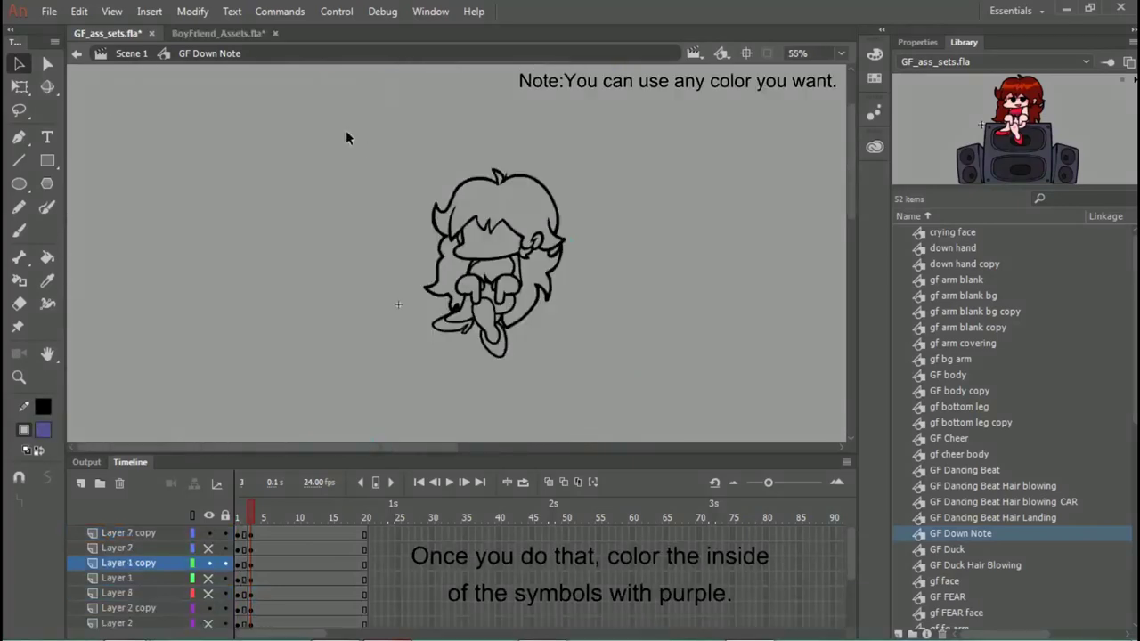
# Step: Select all the outlined GF parts and convert them into one graphic symbol named GF miss down
pyautogui.moveTo(348, 138); pyautogui.dragTo(603, 383)
pyautogui.press('F8')
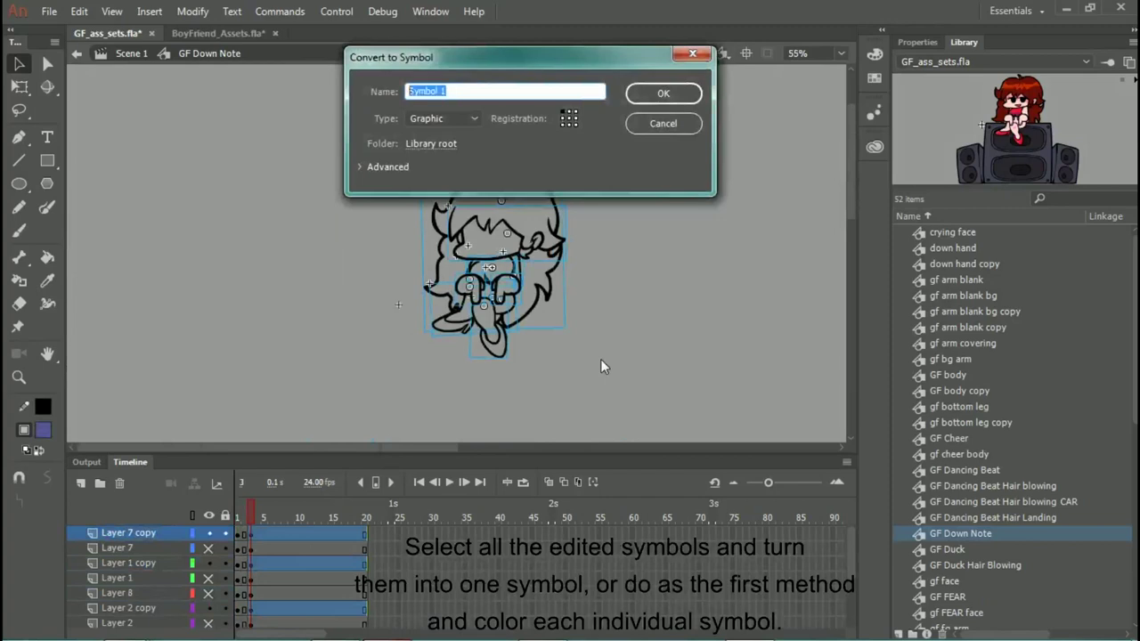
pyautogui.write('GF miss down')
pyautogui.press('Return')
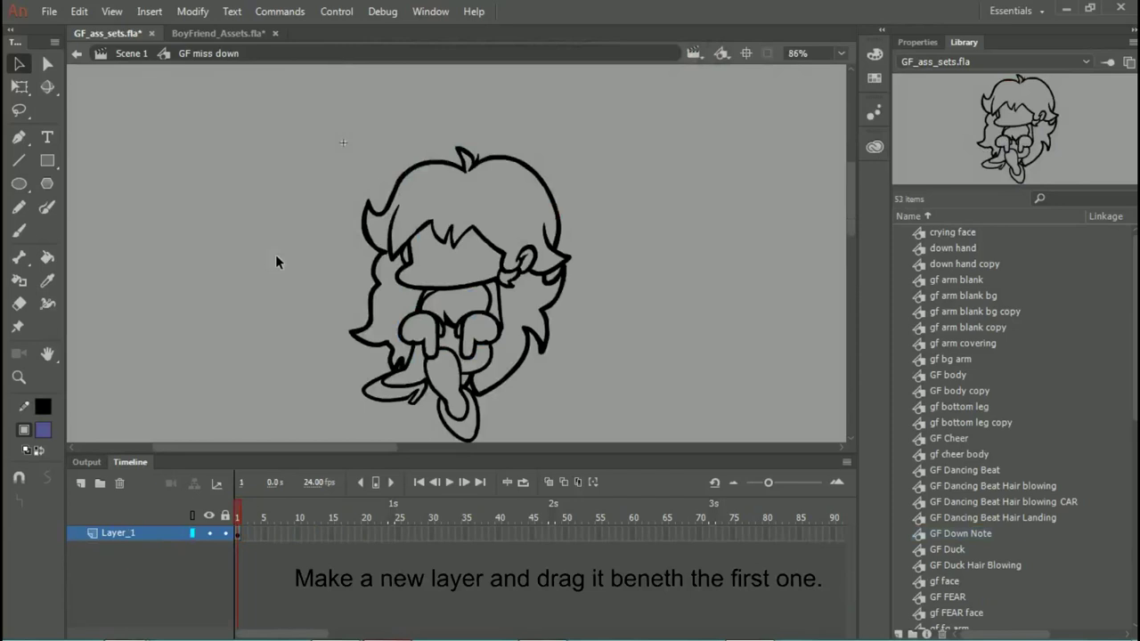
# Step: In GF miss down, add a layer beneath Layer_1 and trace just inside the hair outline with the Pen tool
pyautogui.click(80, 482)
pyautogui.moveTo(117, 534); pyautogui.dragTo(120, 554)
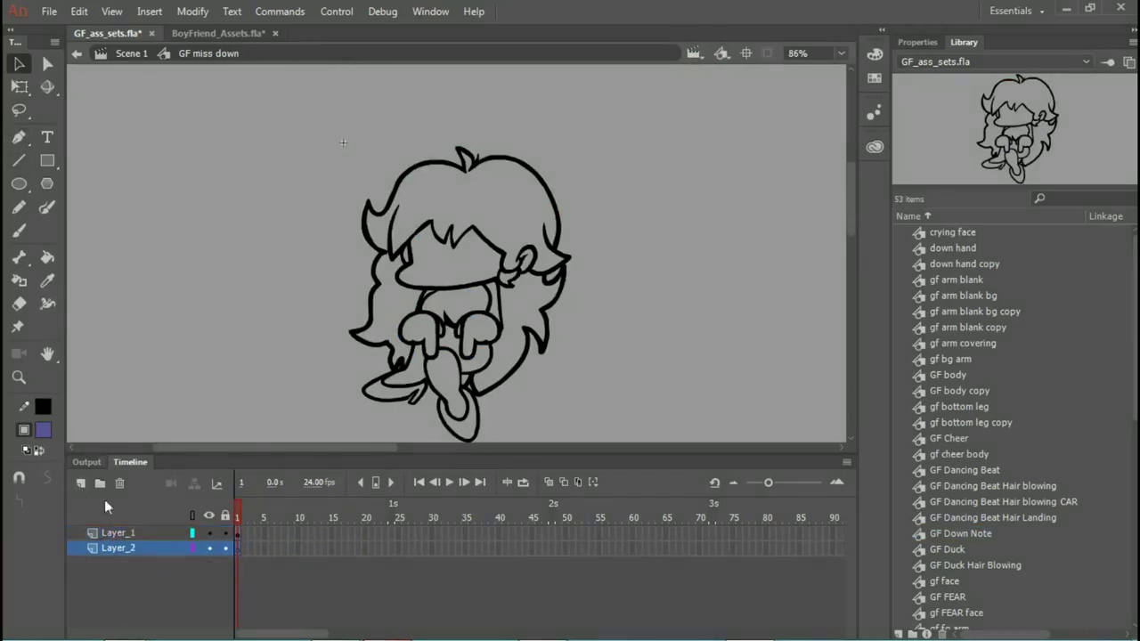
pyautogui.click(20, 136)
pyautogui.scroll(5, 357, 190)
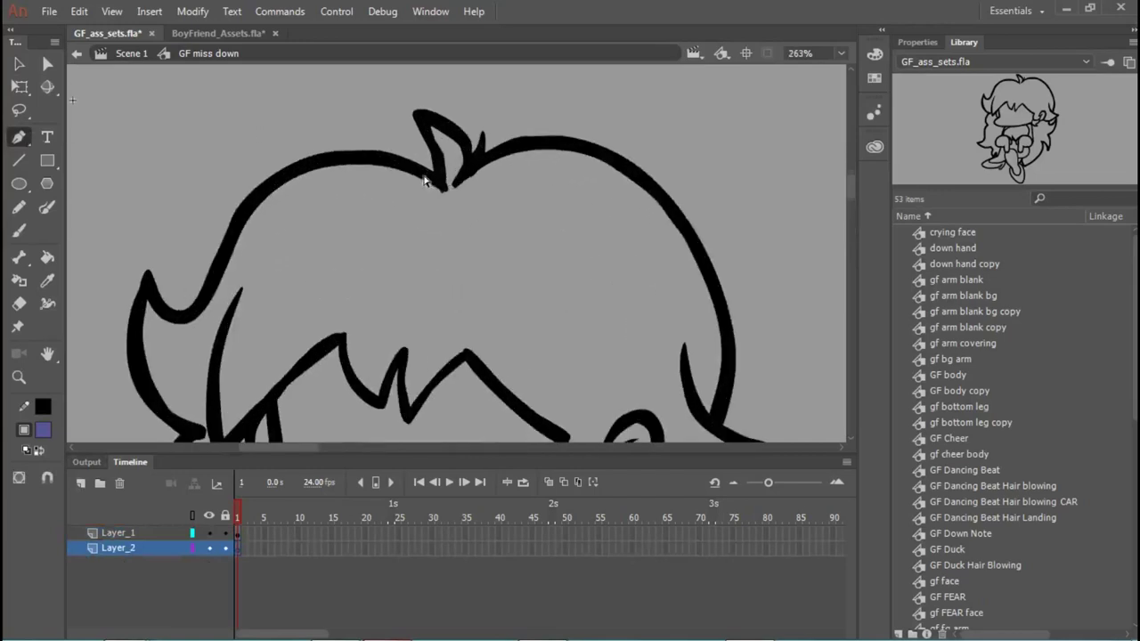
pyautogui.click(330, 168)
pyautogui.click(406, 183)
pyautogui.click(447, 197)
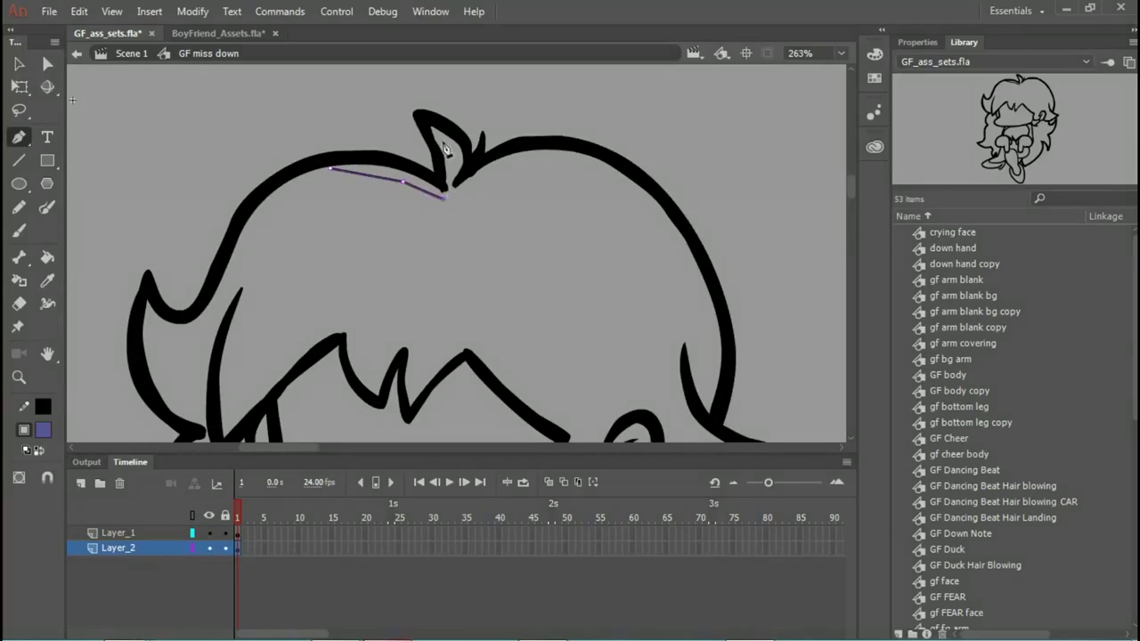
pyautogui.click(439, 137)
pyautogui.click(453, 151)
pyautogui.click(534, 163)
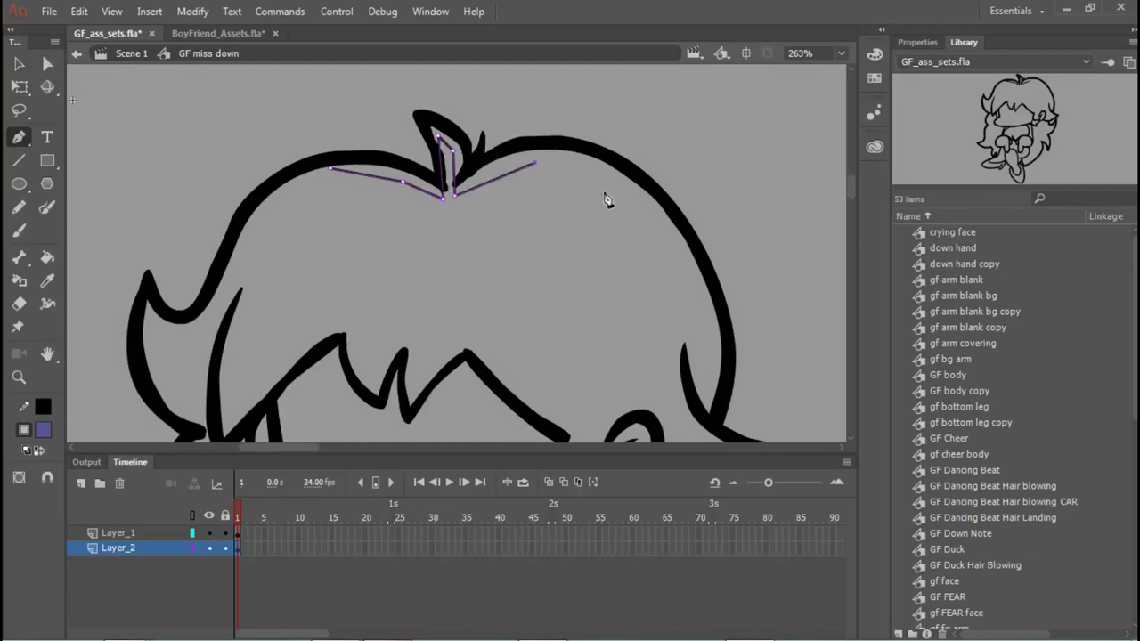
pyautogui.click(628, 197)
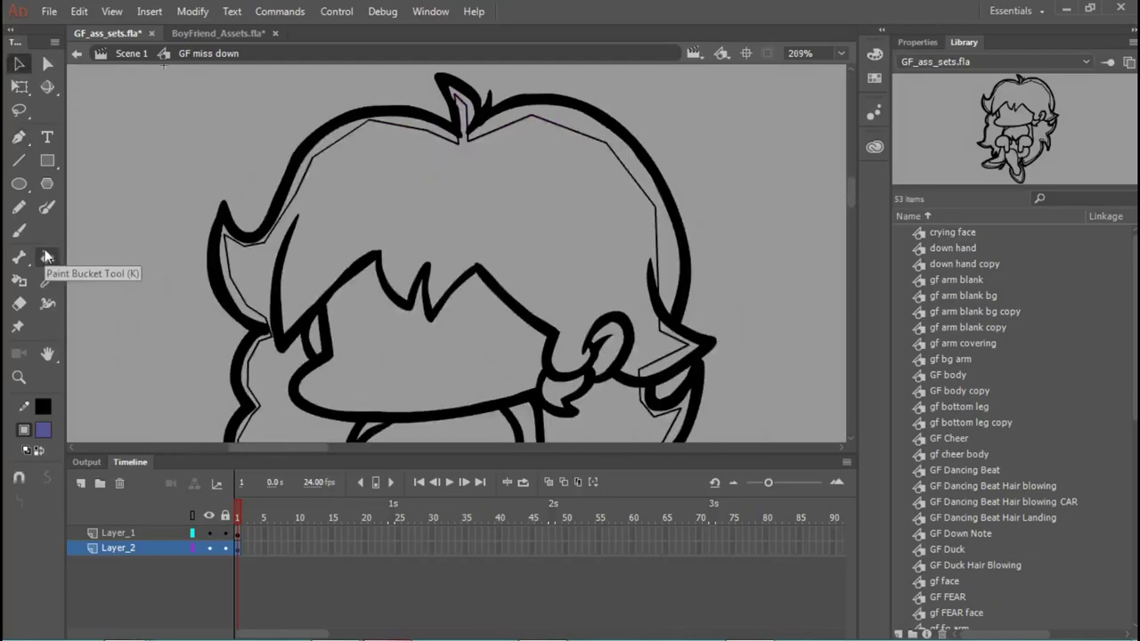
# Step: Fill the traced shape inside GF's outline on Layer_2 with purple using the Paint Bucket
pyautogui.scroll(-5, 445, 196)
pyautogui.scroll(2, 435, 206)
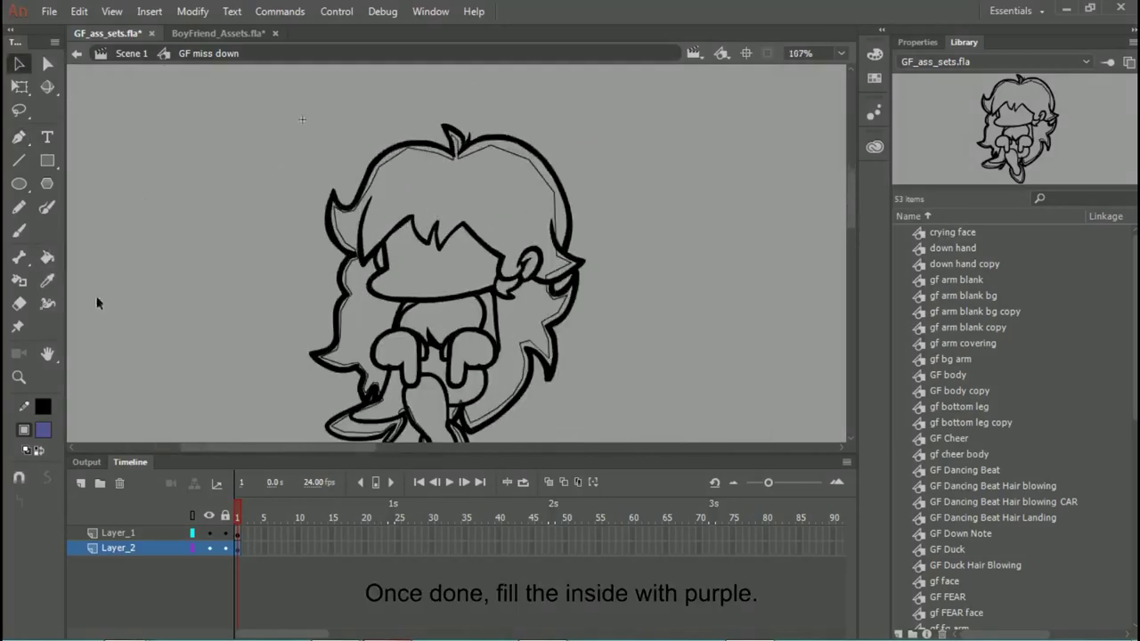
pyautogui.click(47, 257)
pyautogui.click(478, 213)
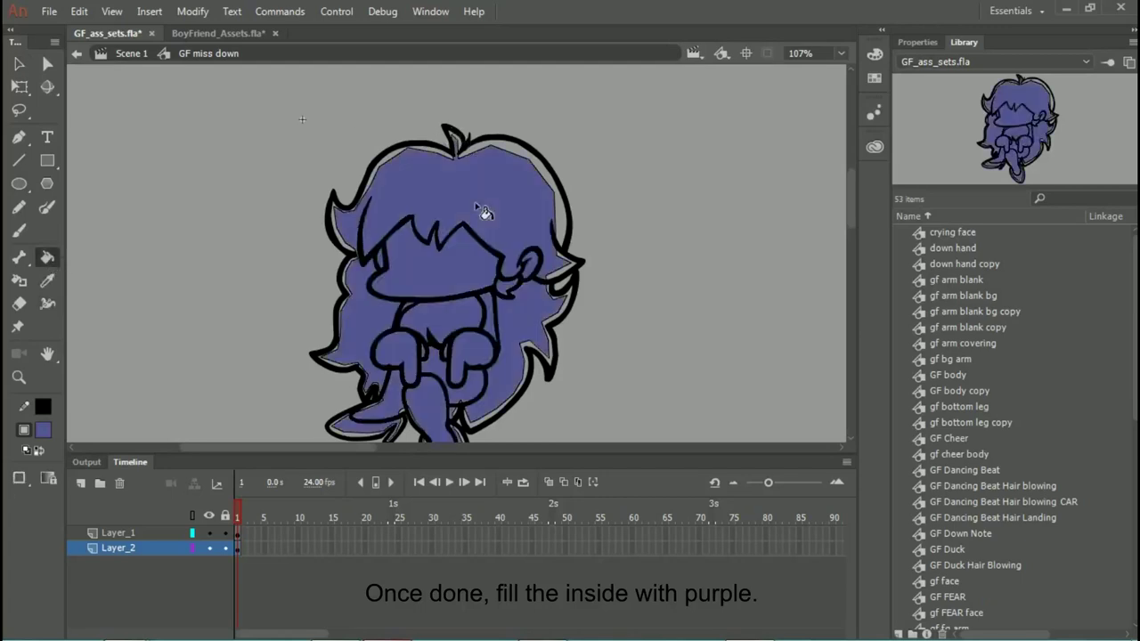
# Step: Lock Layer_1 and delete the traced strokes from Layer_2, keeping only the purple fill
pyautogui.click(19, 63)
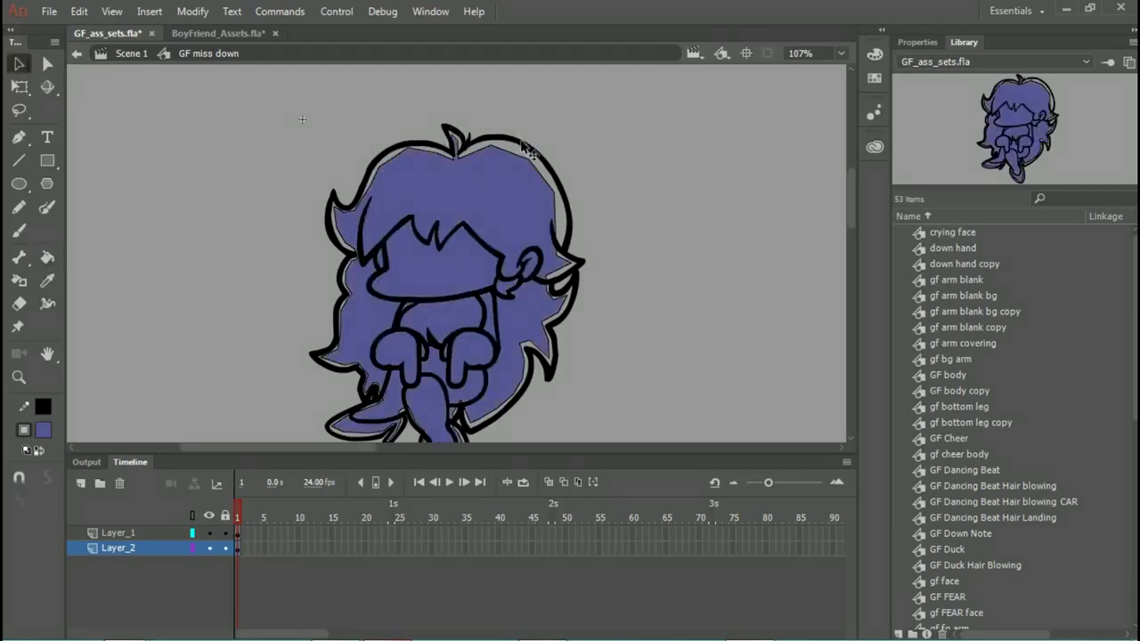
pyautogui.scroll(-1, 525, 147)
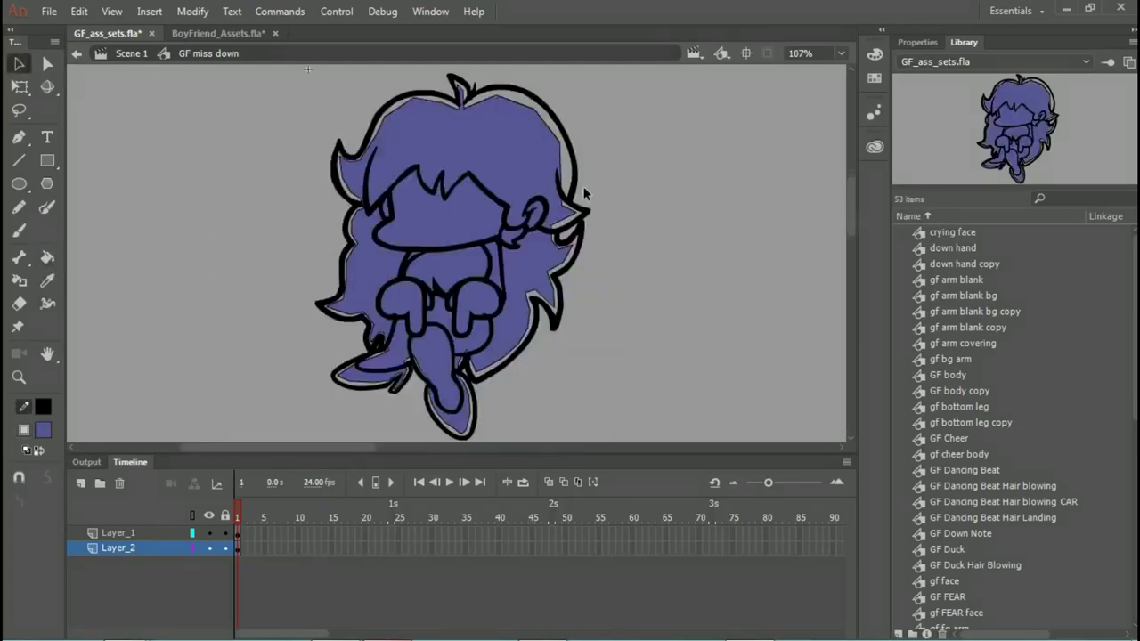
pyautogui.click(224, 533)
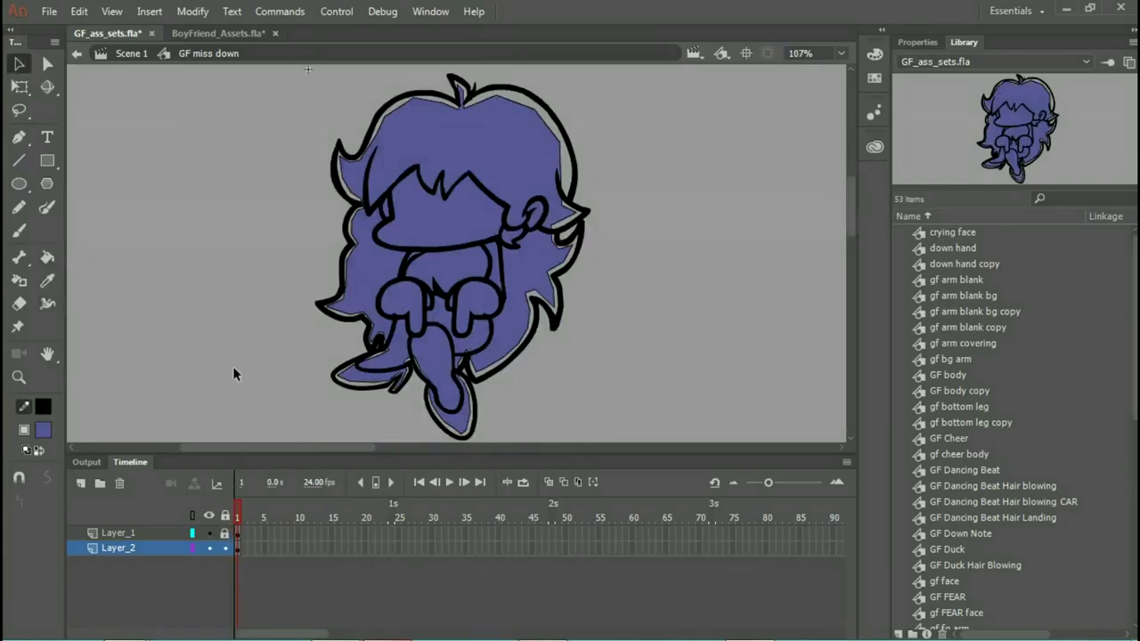
pyautogui.hotkey('ctrl', 'a')
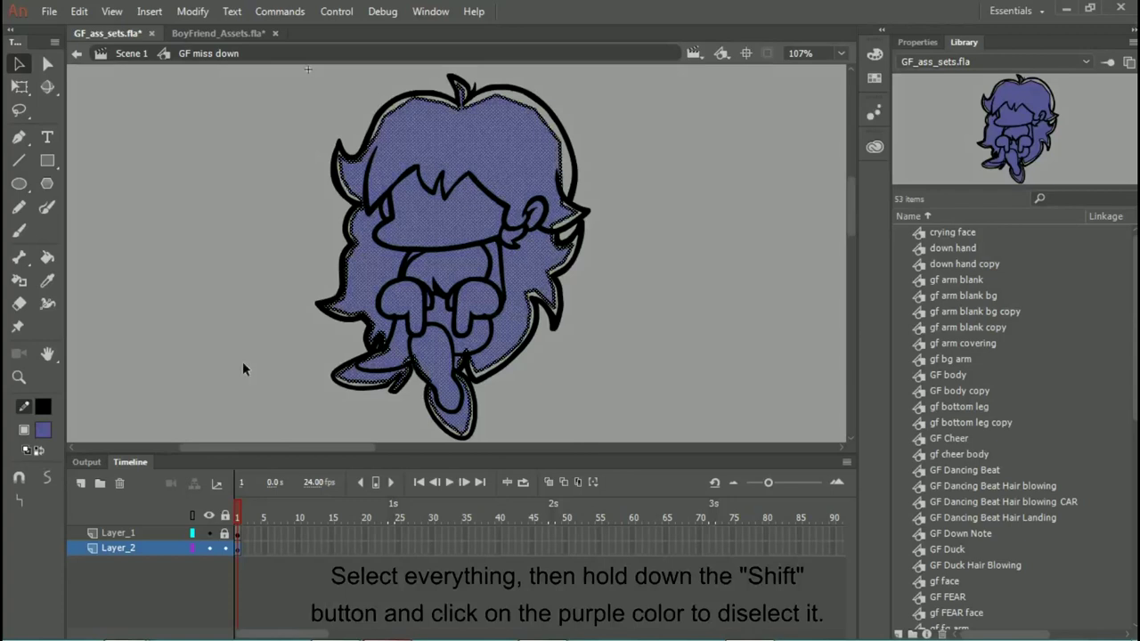
pyautogui.keyDown('shift'); pyautogui.click(510, 162); pyautogui.keyUp('shift')
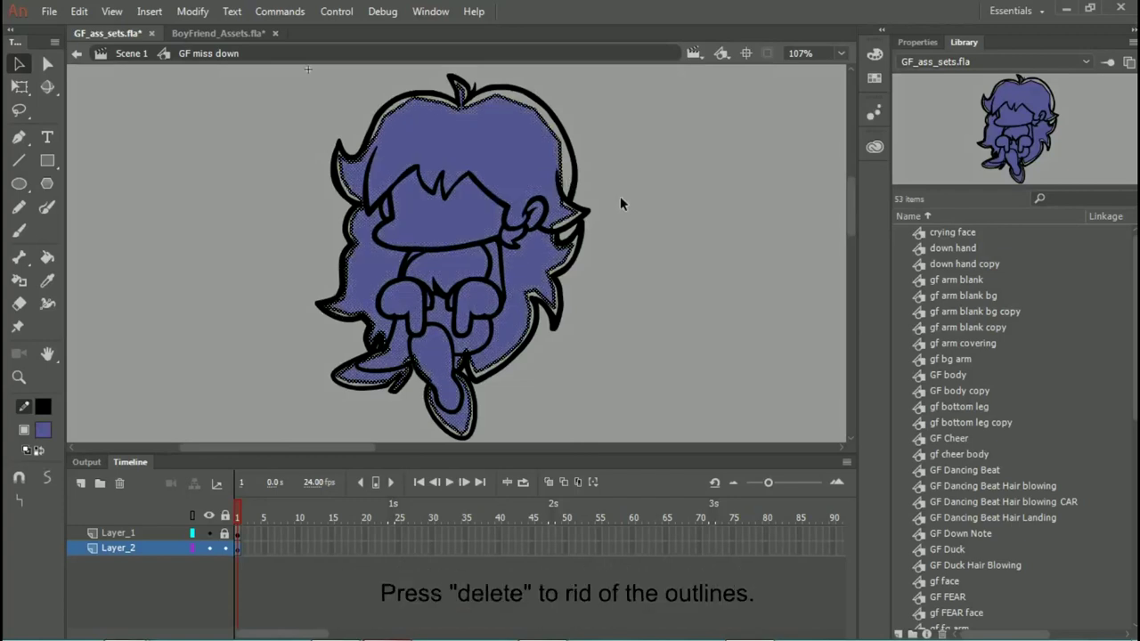
pyautogui.press('Delete')
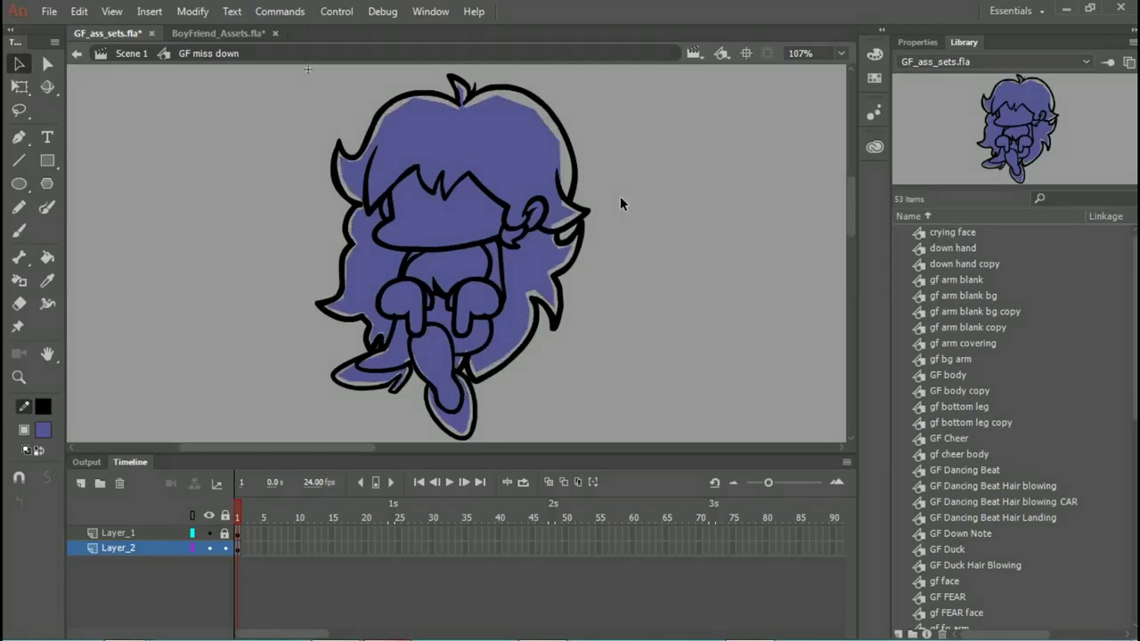
# Step: Reshape the purple fill's edges so they tuck behind the outline at GF's hair tuft and along the crown to its right
pyautogui.scroll(-2, 502, 229)
pyautogui.scroll(7, 489, 218)
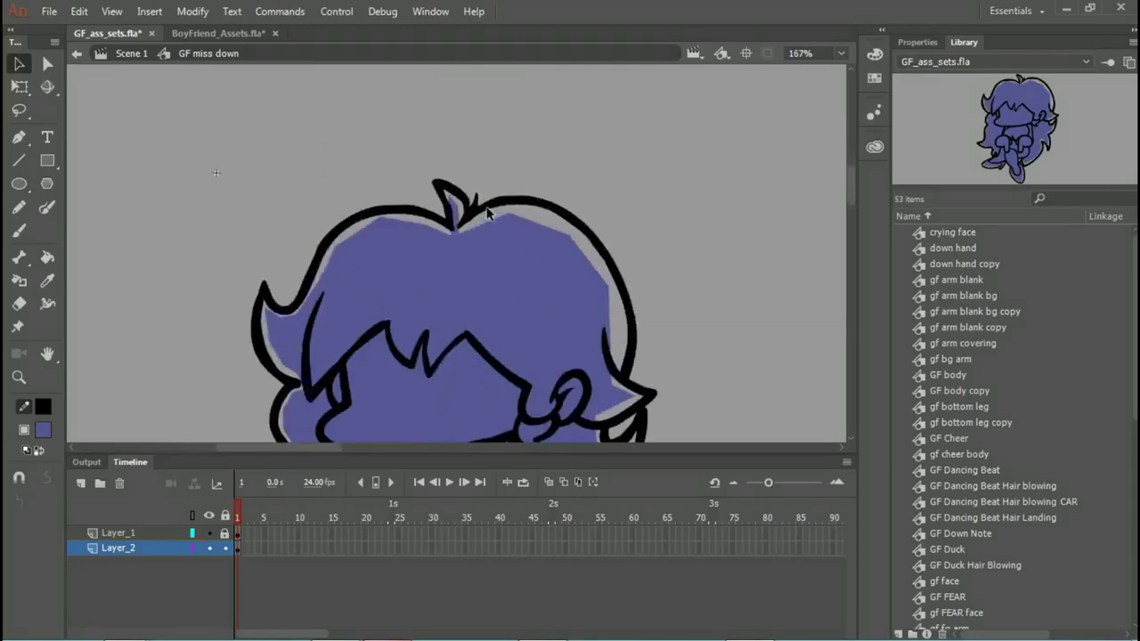
pyautogui.scroll(2, 473, 236)
pyautogui.moveTo(404, 169); pyautogui.dragTo(362, 119)
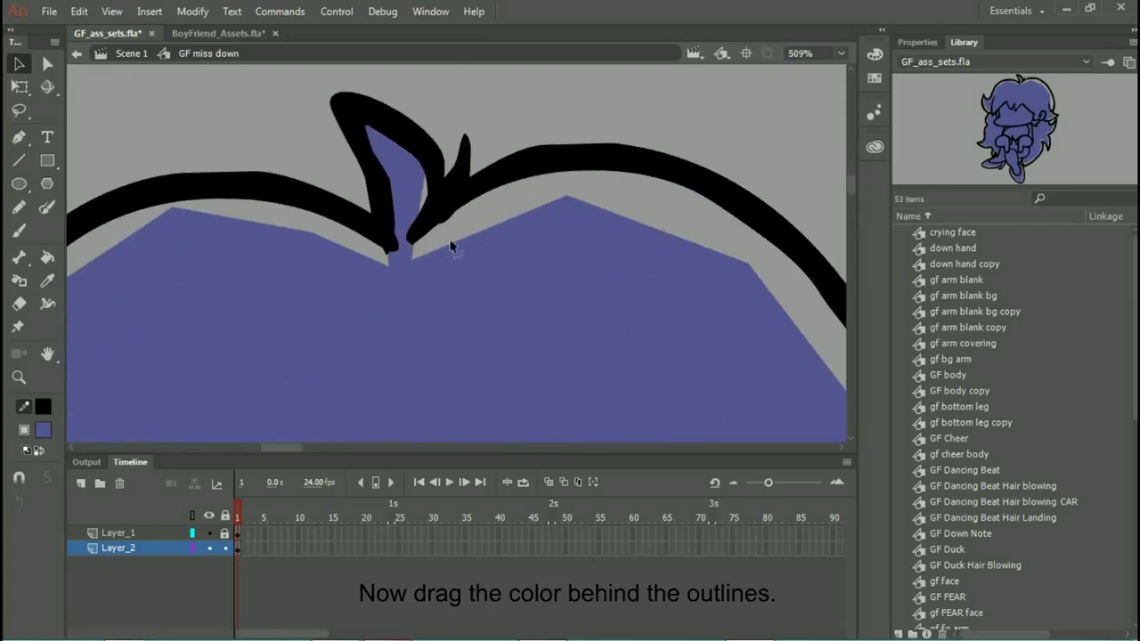
pyautogui.moveTo(415, 258); pyautogui.dragTo(439, 215)
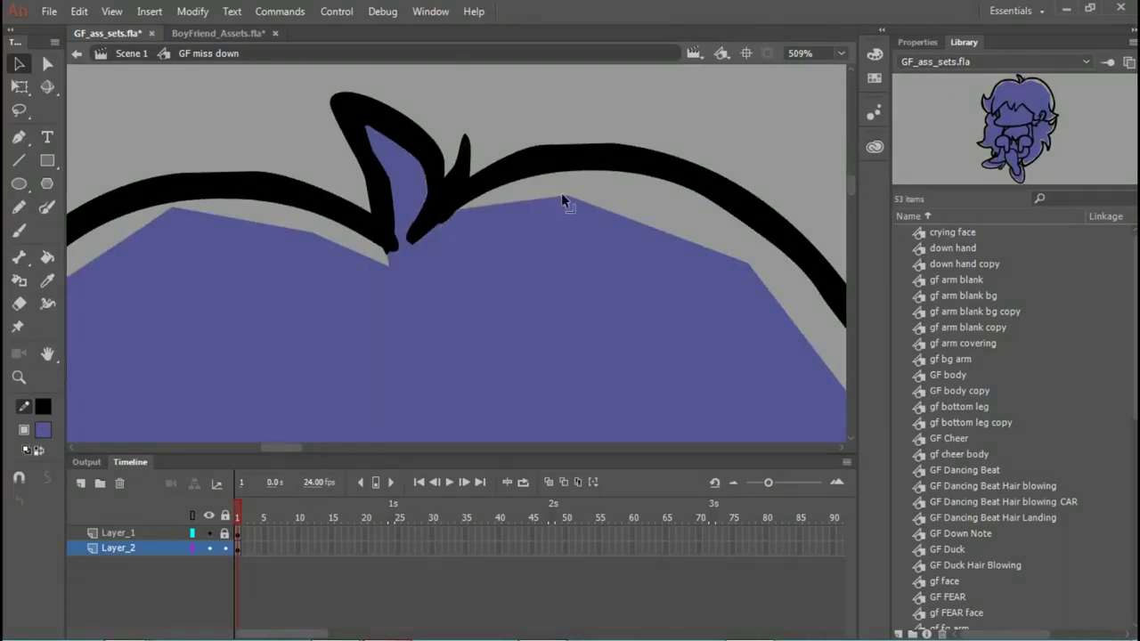
pyautogui.moveTo(565, 196); pyautogui.dragTo(552, 167)
pyautogui.scroll(-4, 481, 216)
pyautogui.scroll(4, 540, 239)
pyautogui.moveTo(539, 235); pyautogui.dragTo(592, 217)
pyautogui.moveTo(508, 183); pyautogui.dragTo(506, 158)
# Step: Pull the fill's edges behind the hair outline down the right side of GF's head to the pointed flick
pyautogui.scroll(-4, 506, 160)
pyautogui.scroll(2, 605, 258)
pyautogui.moveTo(561, 249); pyautogui.dragTo(579, 248)
pyautogui.moveTo(546, 206); pyautogui.dragTo(556, 204)
pyautogui.scroll(-3, 554, 206)
pyautogui.scroll(5, 571, 323)
pyautogui.moveTo(495, 362); pyautogui.dragTo(522, 353)
pyautogui.scroll(-3, 525, 360)
pyautogui.scroll(4, 389, 414)
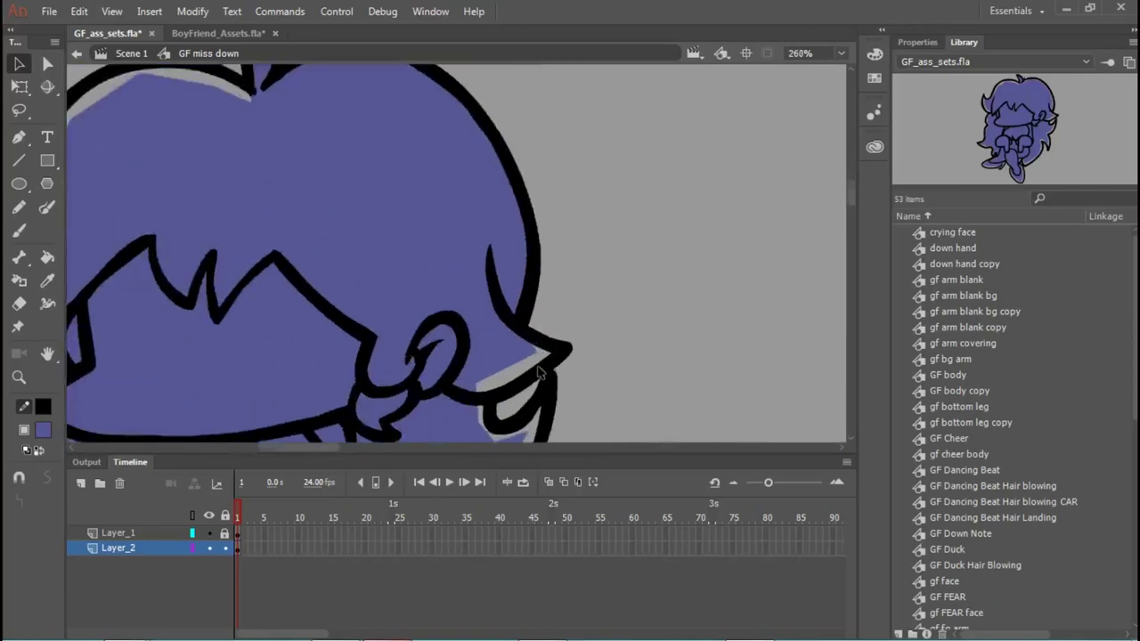
pyautogui.moveTo(387, 409); pyautogui.dragTo(422, 423)
pyautogui.moveTo(540, 333); pyautogui.dragTo(585, 333)
pyautogui.moveTo(494, 389); pyautogui.dragTo(501, 395)
# Step: Extend the purple fill behind the outline along the left side of GF's hair
pyautogui.scroll(-4, 533, 336)
pyautogui.scroll(4, 391, 203)
pyautogui.click(391, 203)
pyautogui.click(367, 186)
pyautogui.moveTo(382, 199); pyautogui.dragTo(352, 198)
# Step: Curve the fill's edges up behind the outline across the left crown of GF's hair, up to the tuft
pyautogui.scroll(-4, 356, 205)
pyautogui.scroll(4, 431, 149)
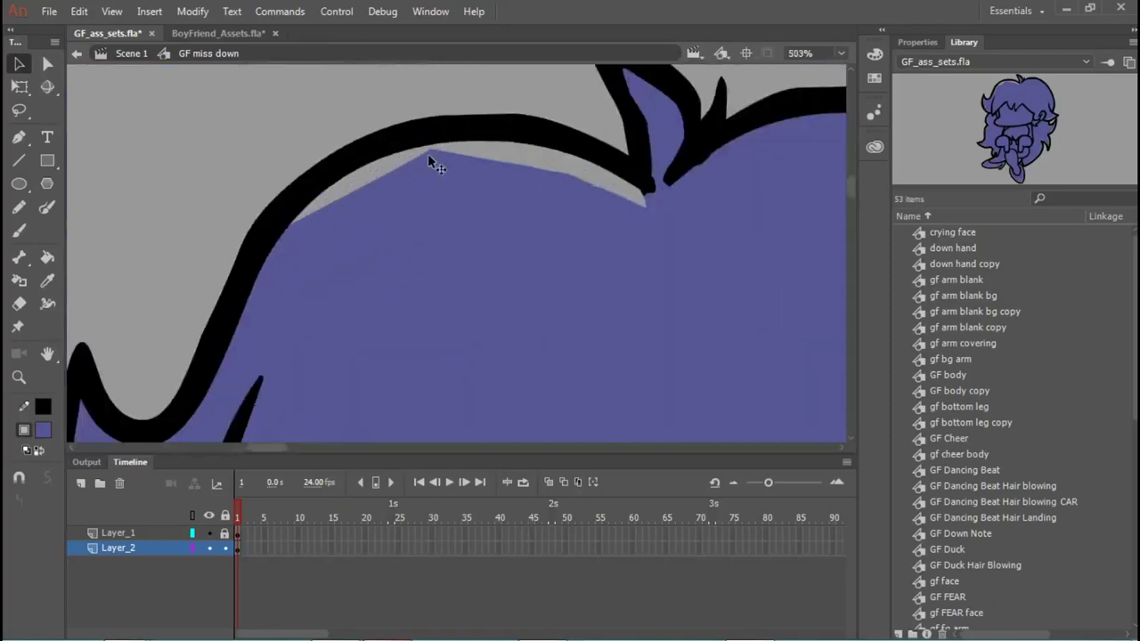
pyautogui.moveTo(433, 149); pyautogui.dragTo(417, 139)
pyautogui.moveTo(358, 186); pyautogui.dragTo(320, 176)
pyautogui.scroll(-4, 344, 207)
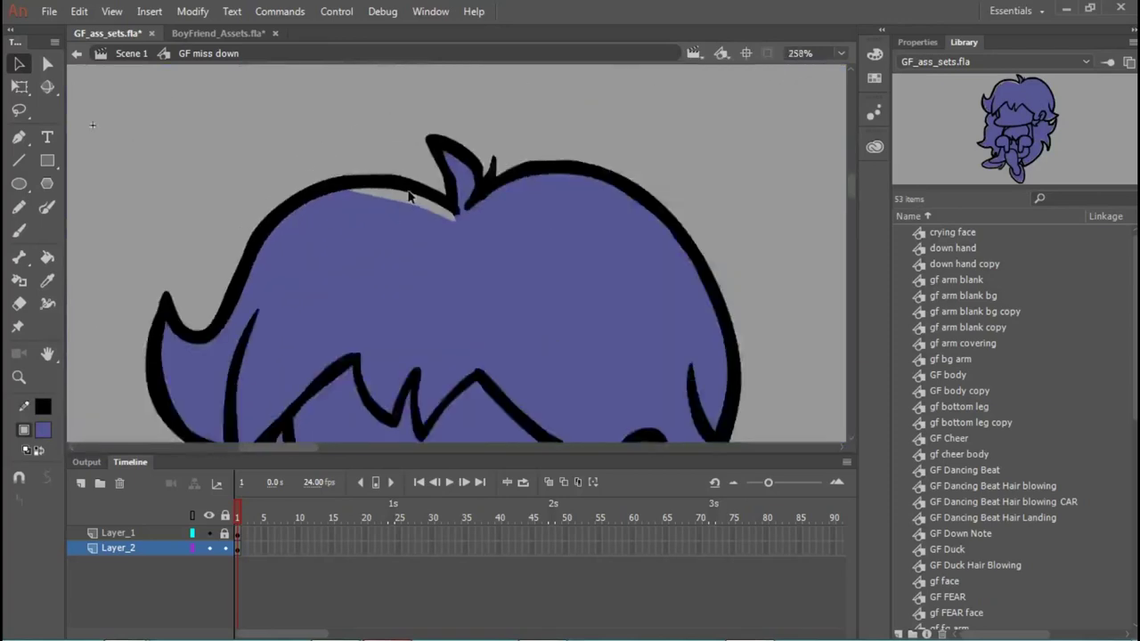
pyautogui.scroll(4, 425, 201)
pyautogui.moveTo(427, 226); pyautogui.dragTo(437, 196)
pyautogui.moveTo(343, 186); pyautogui.dragTo(347, 178)
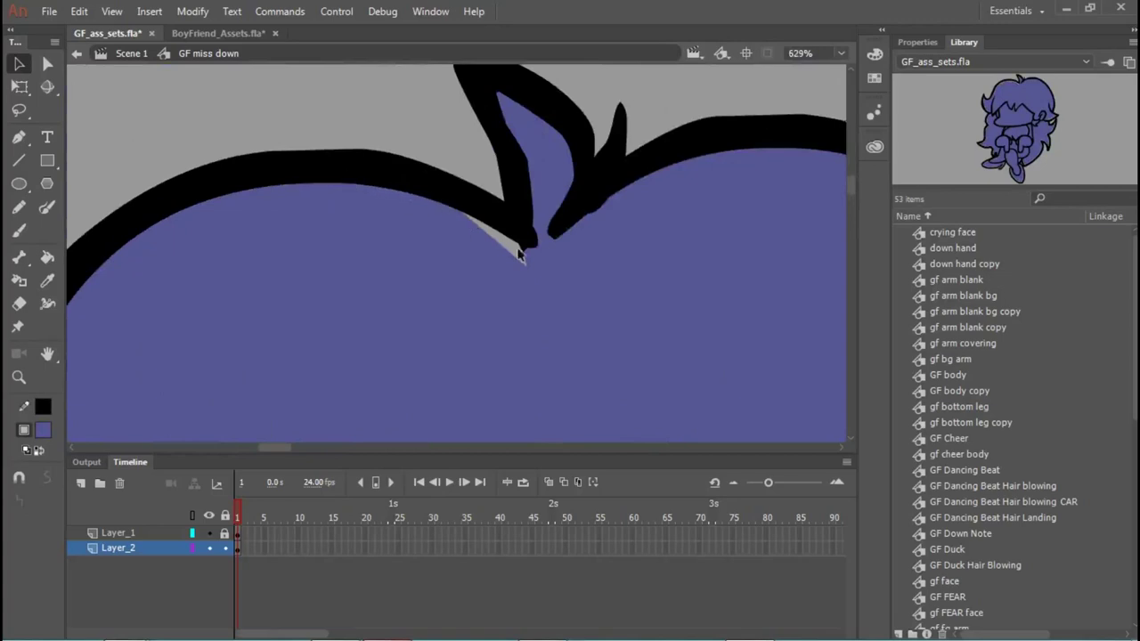
pyautogui.scroll(-6, 514, 245)
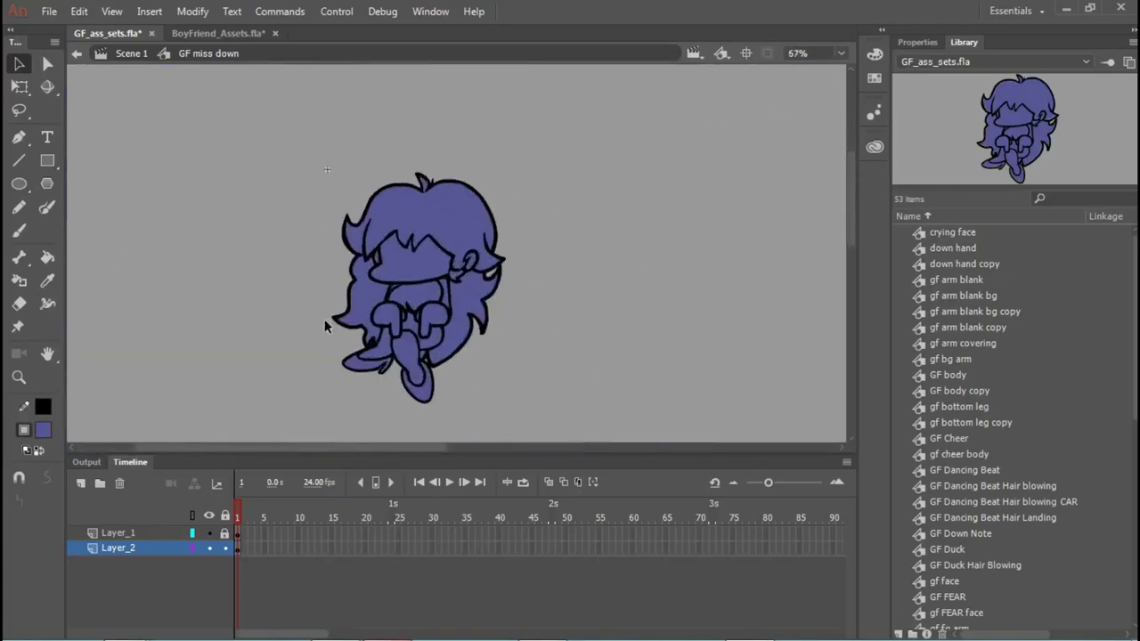
pyautogui.scroll(2, 327, 320)
pyautogui.scroll(-1, 521, 274)
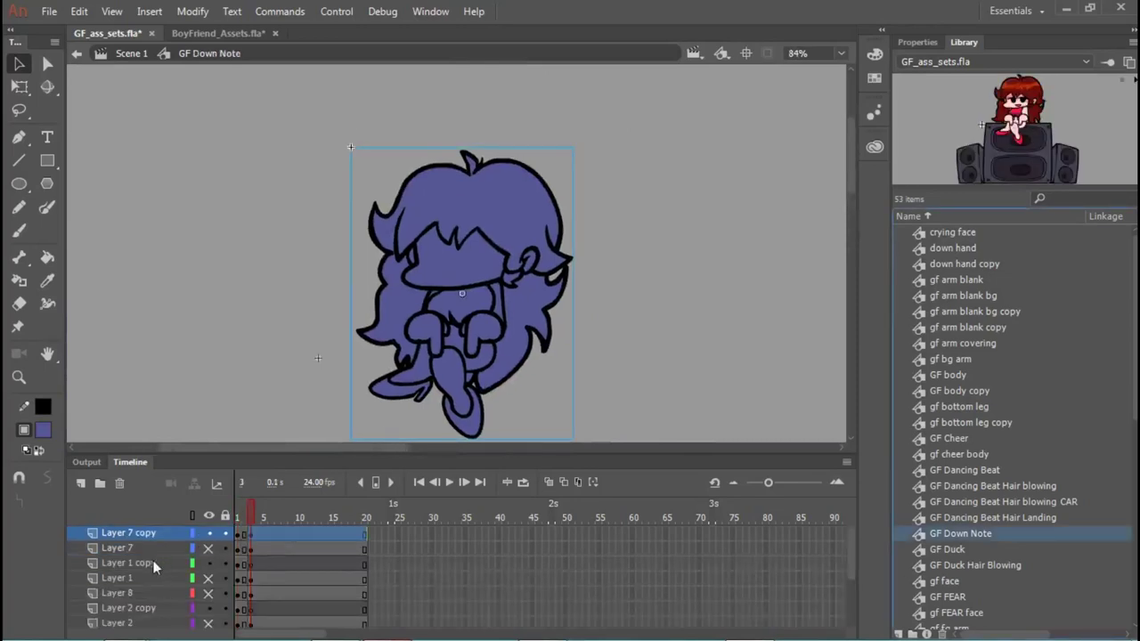
# Step: Delete the copied outline layers from the GF Down Note symbol, keeping the original layers
pyautogui.keyDown('ctrl'); pyautogui.click(152, 562); pyautogui.keyUp('ctrl')
pyautogui.scroll(-1, 152, 560)
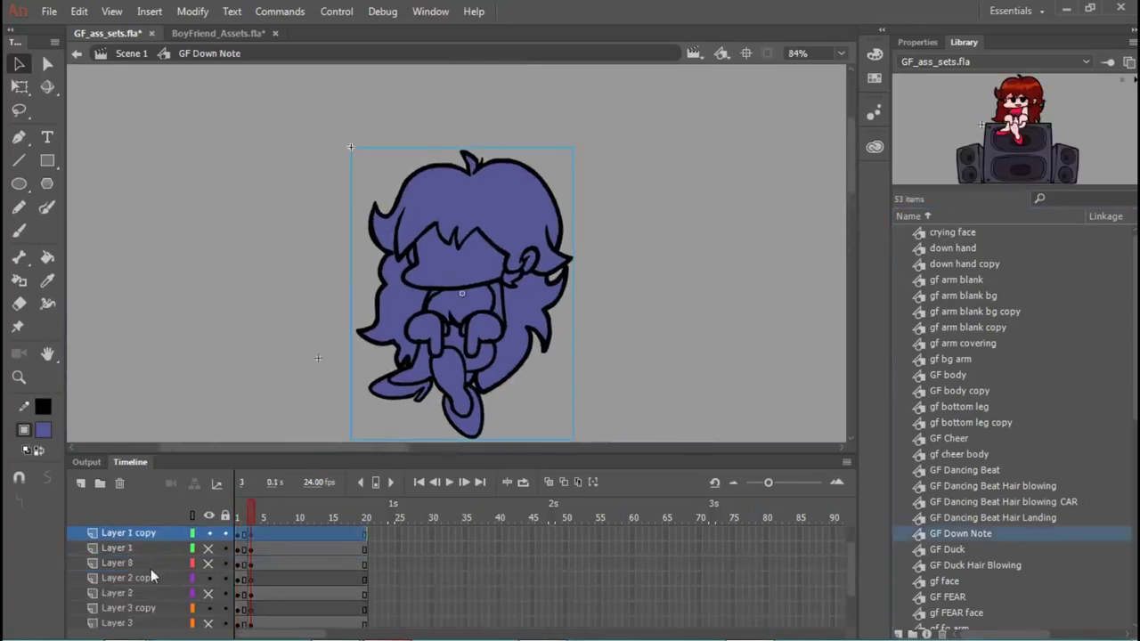
pyautogui.keyDown('ctrl'); pyautogui.click(150, 577); pyautogui.keyUp('ctrl')
pyautogui.keyDown('ctrl'); pyautogui.click(148, 609); pyautogui.keyUp('ctrl')
pyautogui.scroll(-2, 163, 573)
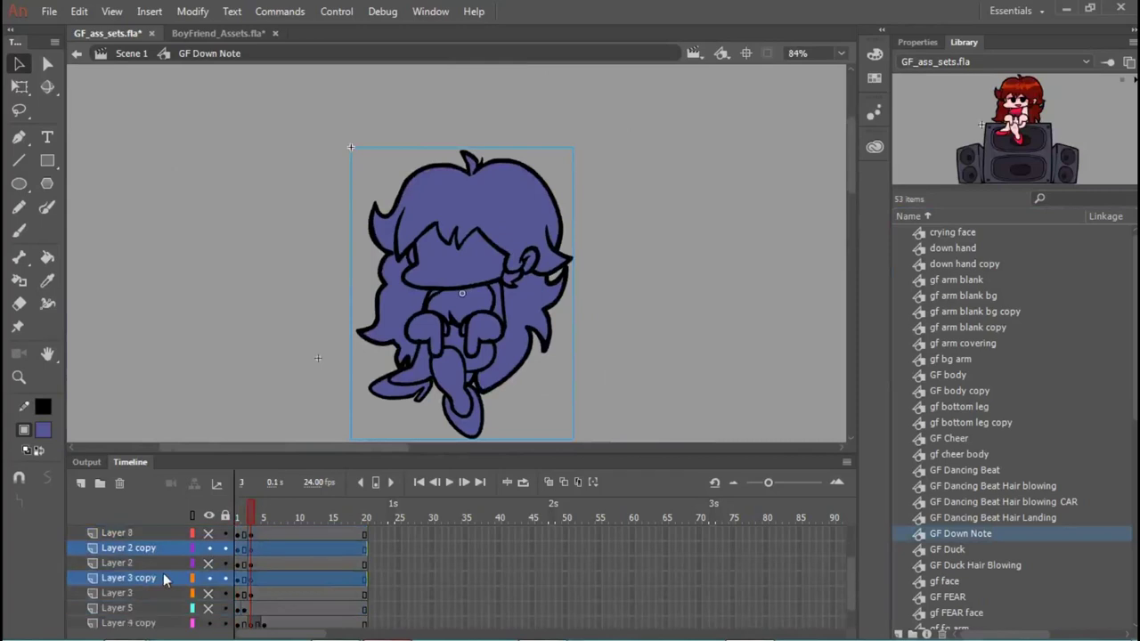
pyautogui.keyDown('ctrl'); pyautogui.click(161, 595); pyautogui.keyUp('ctrl')
pyautogui.click(121, 483)
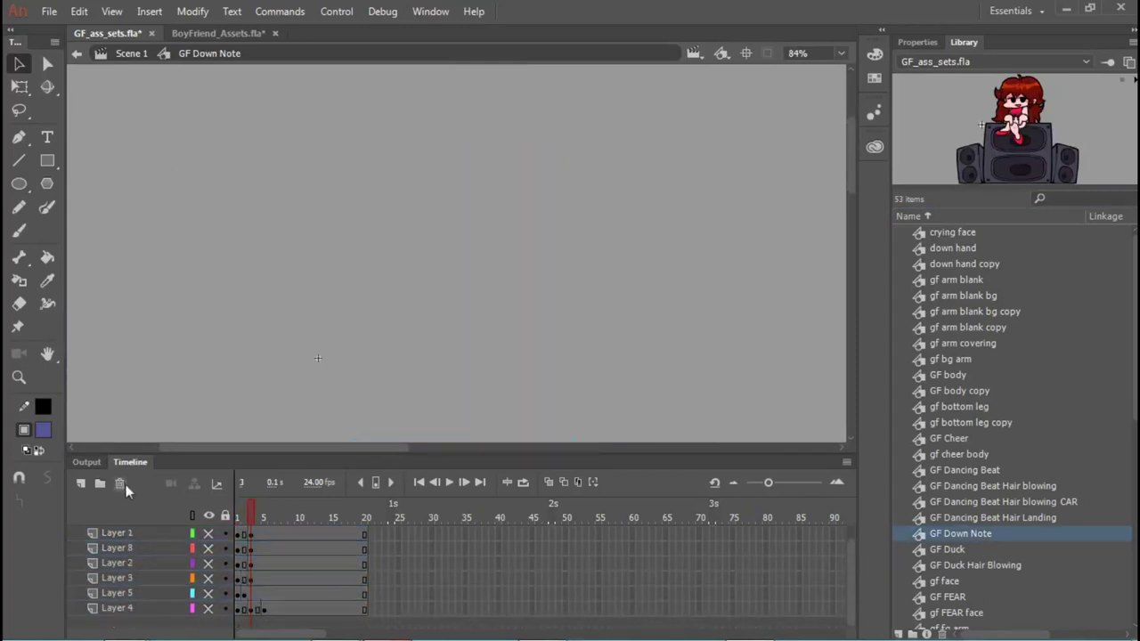
# Step: Show all the hidden original layers and add a new layer above Layer 7
pyautogui.click(208, 517)
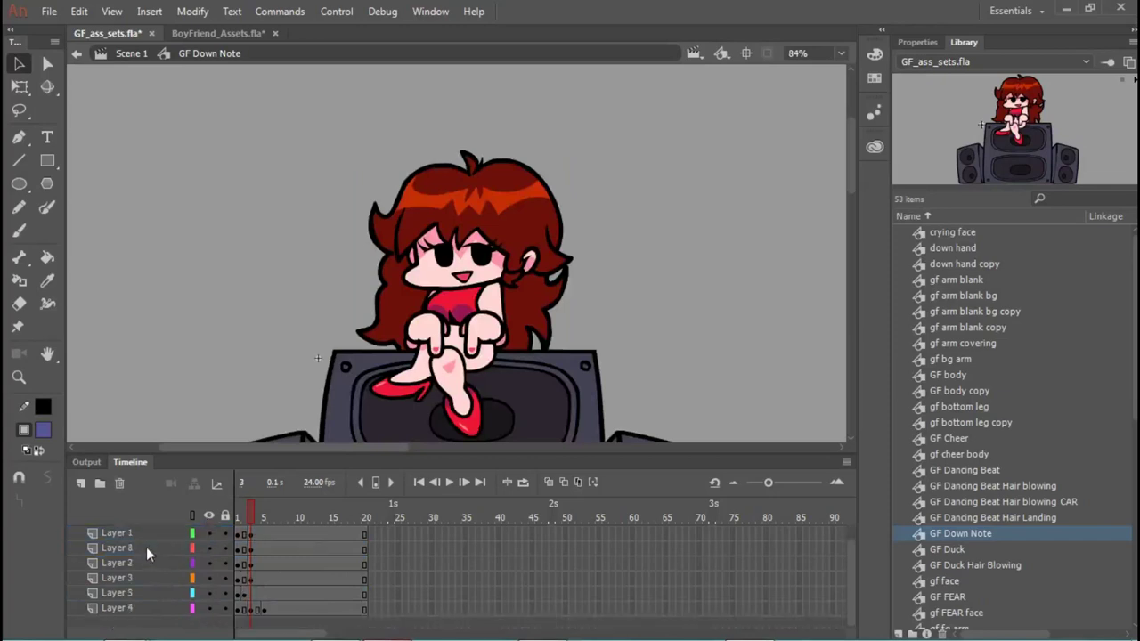
pyautogui.click(82, 481)
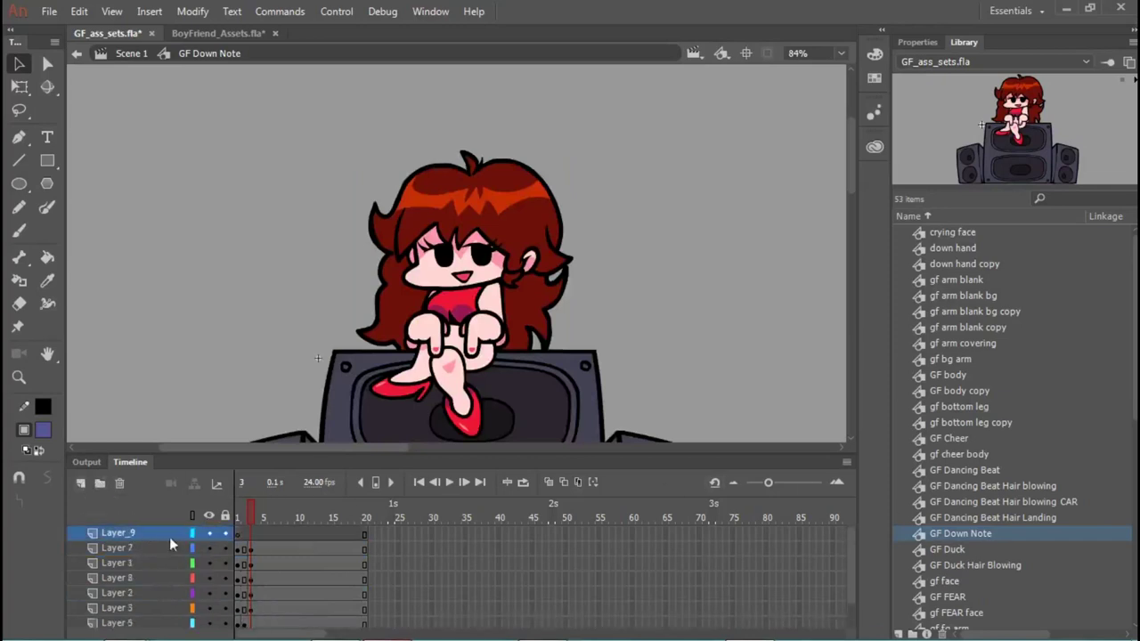
# Step: Hide and show the layers one by one to identify which body part each one holds
pyautogui.click(210, 562)
pyautogui.click(209, 564)
pyautogui.click(209, 551)
pyautogui.click(209, 550)
pyautogui.click(210, 609)
pyautogui.click(210, 609)
pyautogui.scroll(-1, 217, 599)
pyautogui.click(210, 593)
pyautogui.click(210, 593)
pyautogui.click(210, 579)
pyautogui.click(210, 579)
pyautogui.click(209, 564)
pyautogui.click(209, 564)
pyautogui.click(208, 547)
pyautogui.click(208, 548)
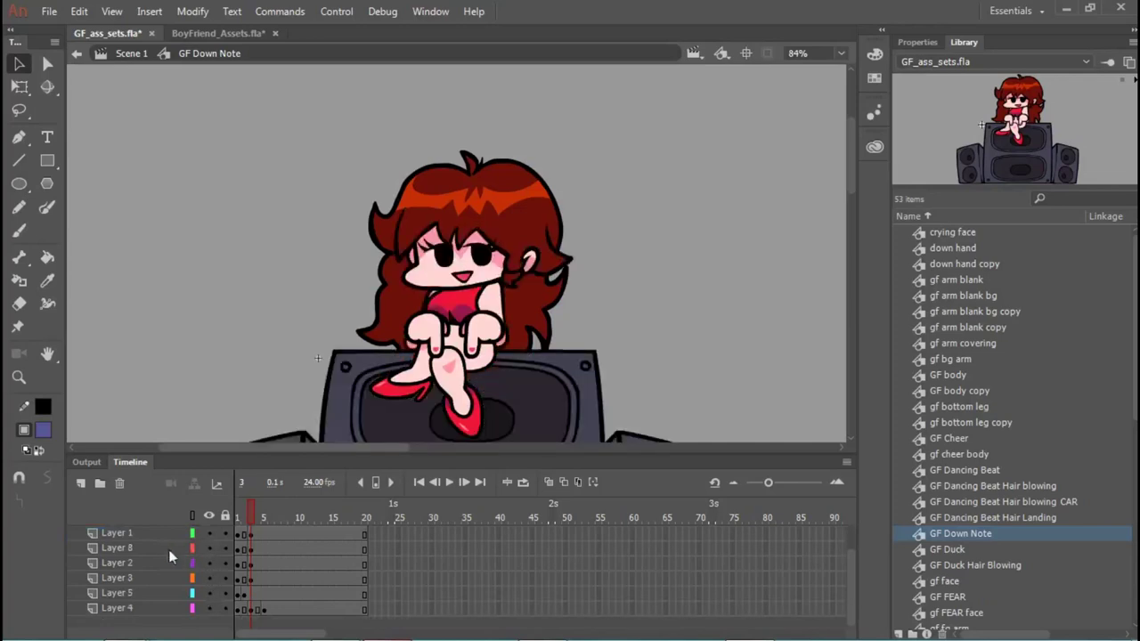
# Step: Move Layer_9 below Layer 8 and place the GF miss down symbol on it, aligned over GF
pyautogui.scroll(1, 167, 548)
pyautogui.moveTo(154, 536); pyautogui.dragTo(153, 583)
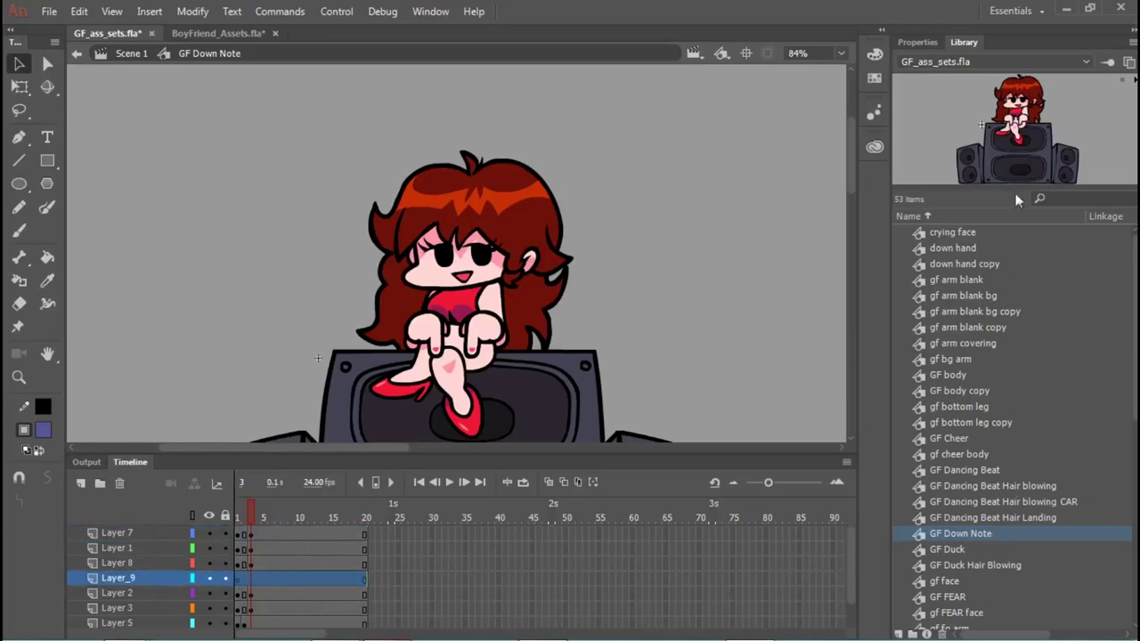
pyautogui.scroll(-9, 995, 437)
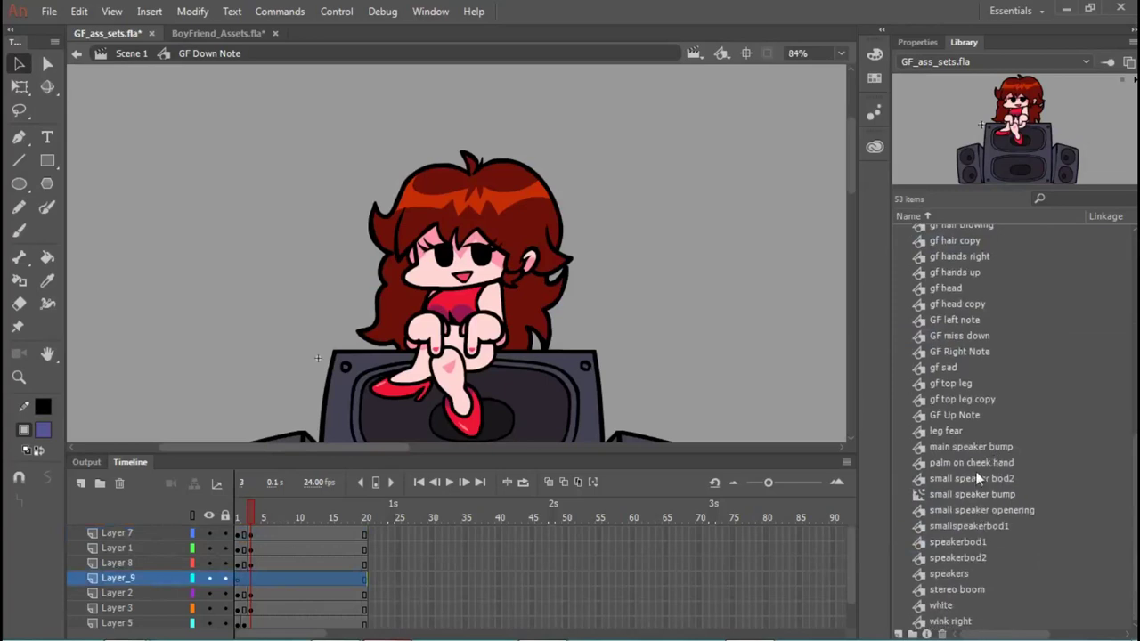
pyautogui.click(989, 335)
pyautogui.moveTo(270, 203); pyautogui.dragTo(465, 258)
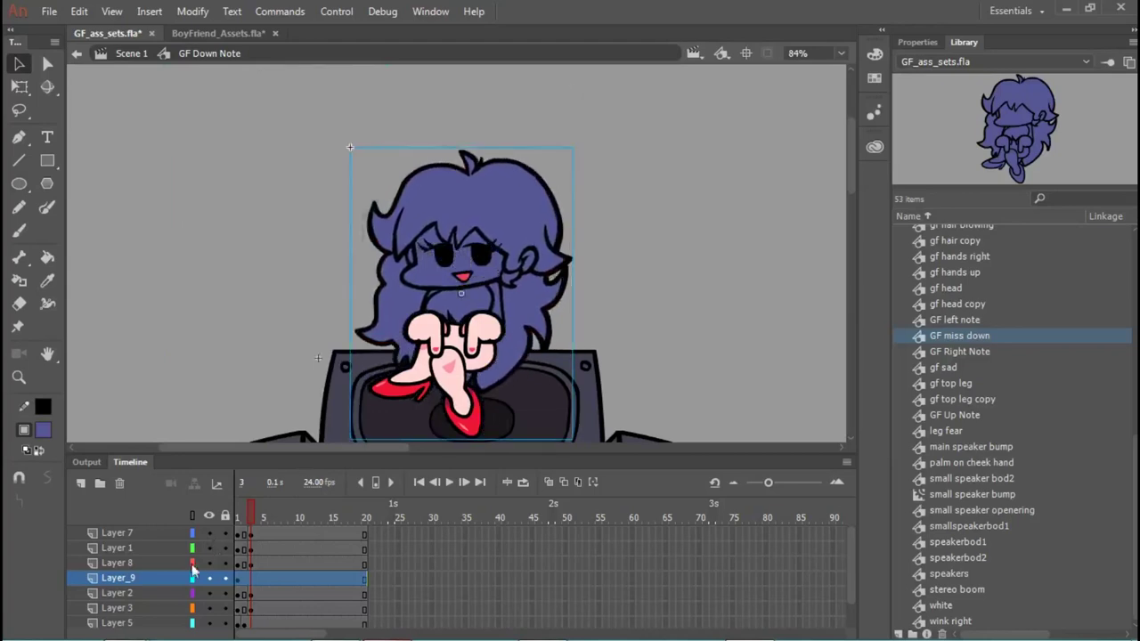
# Step: Move Layer_9 above all the other layers and insert a keyframe on it at frame 3
pyautogui.moveTo(171, 577); pyautogui.dragTo(166, 500)
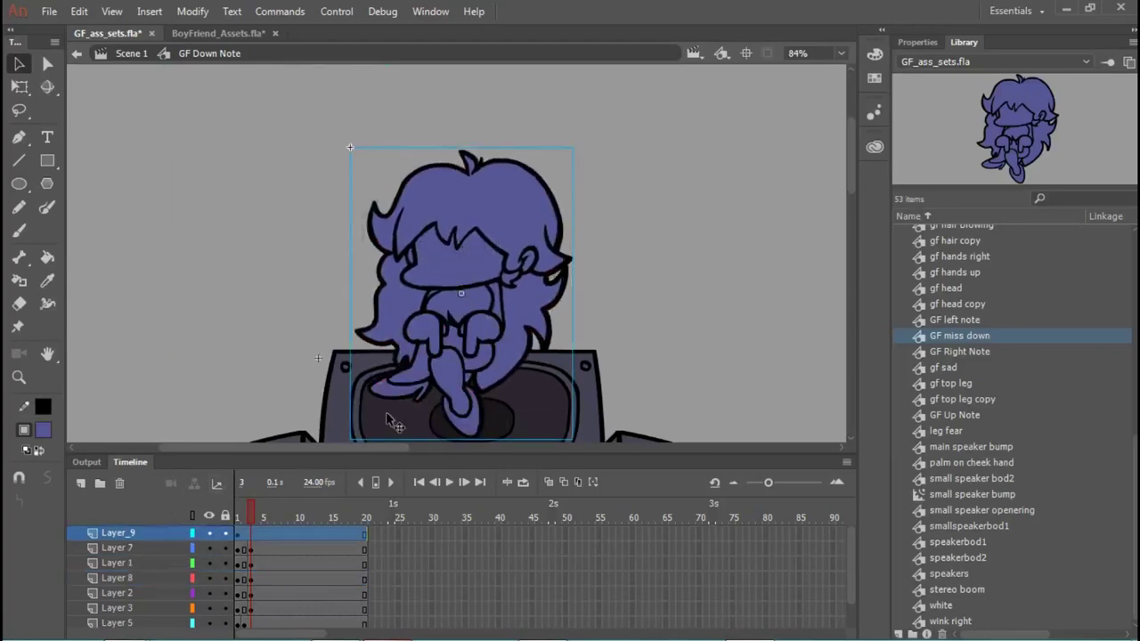
pyautogui.click(250, 537)
pyautogui.press('F6')
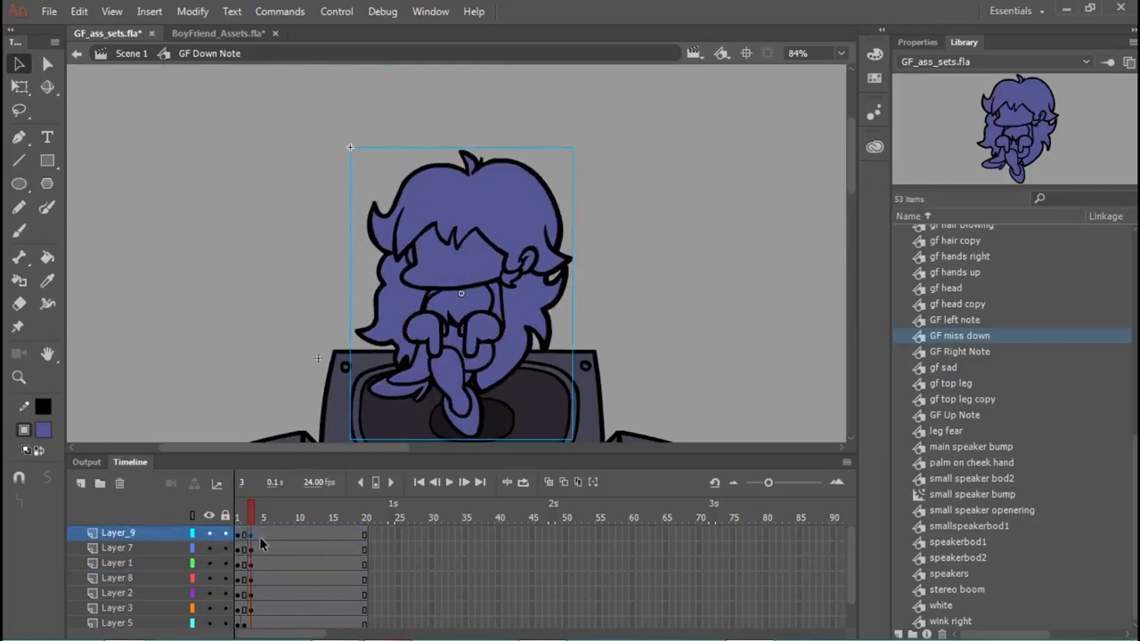
# Step: Change the GF miss down instance at frame 3 to a Movie Clip and set its blending to Hard Light
pyautogui.click(917, 42)
pyautogui.click(493, 228)
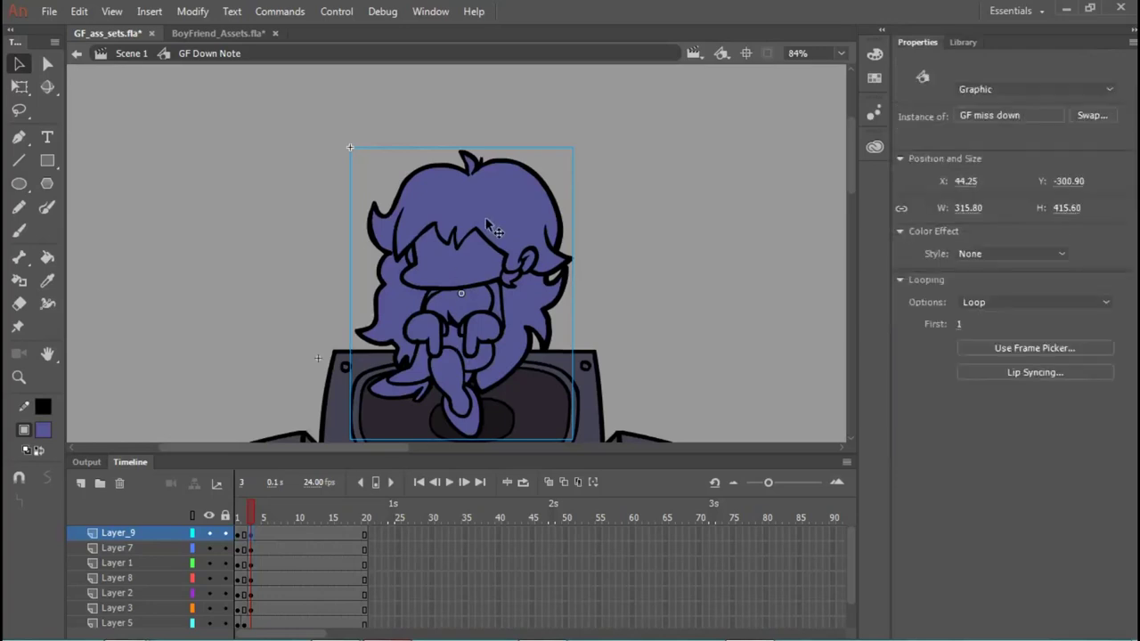
pyautogui.click(991, 88)
pyautogui.click(994, 101)
pyautogui.click(1033, 336)
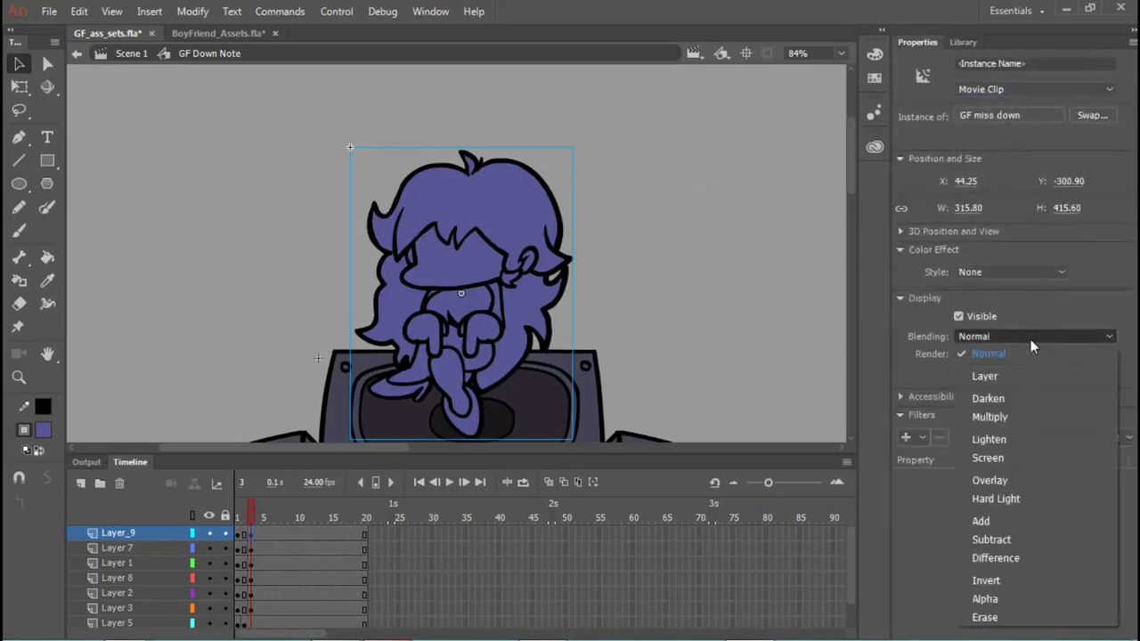
pyautogui.click(1014, 499)
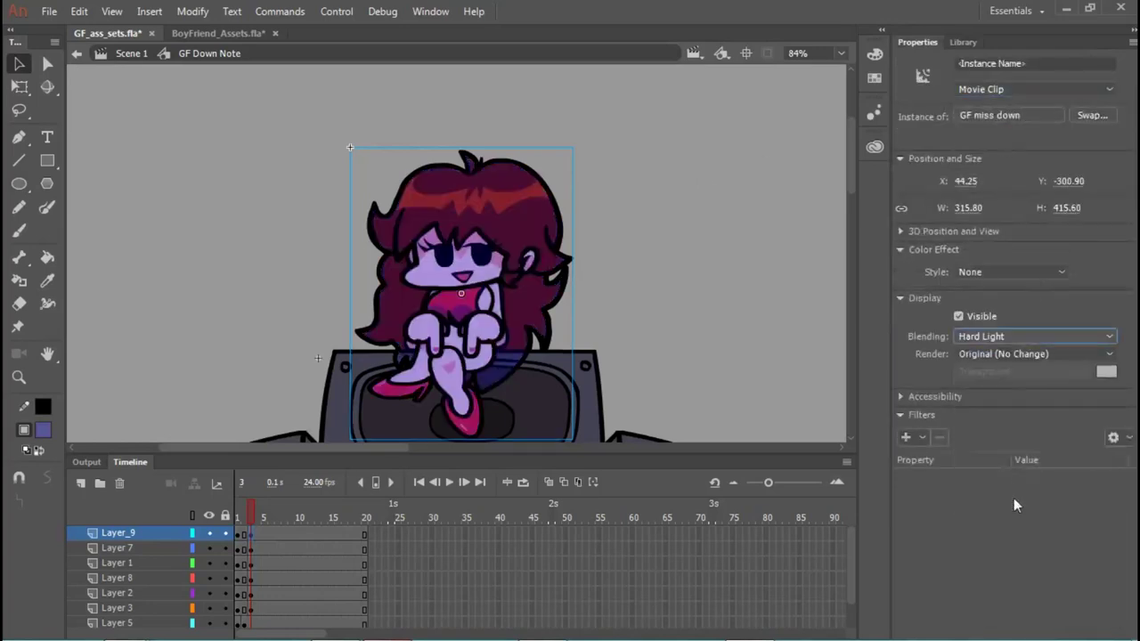
pyautogui.click(676, 280)
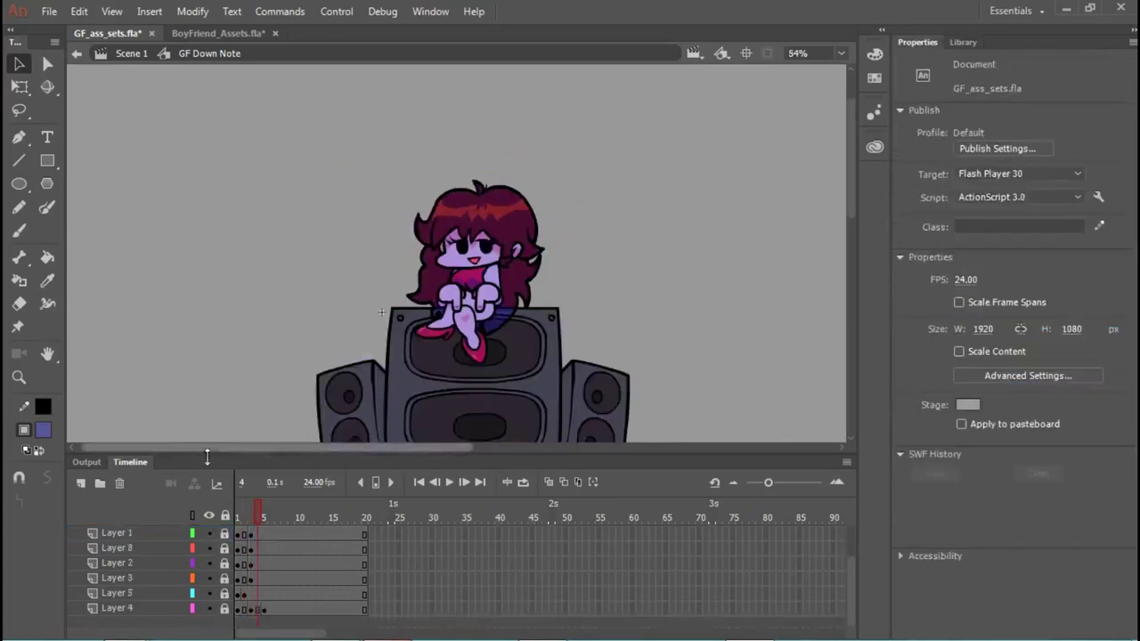
# Step: Hide Layer 5, which holds the speakers
pyautogui.click(207, 593)
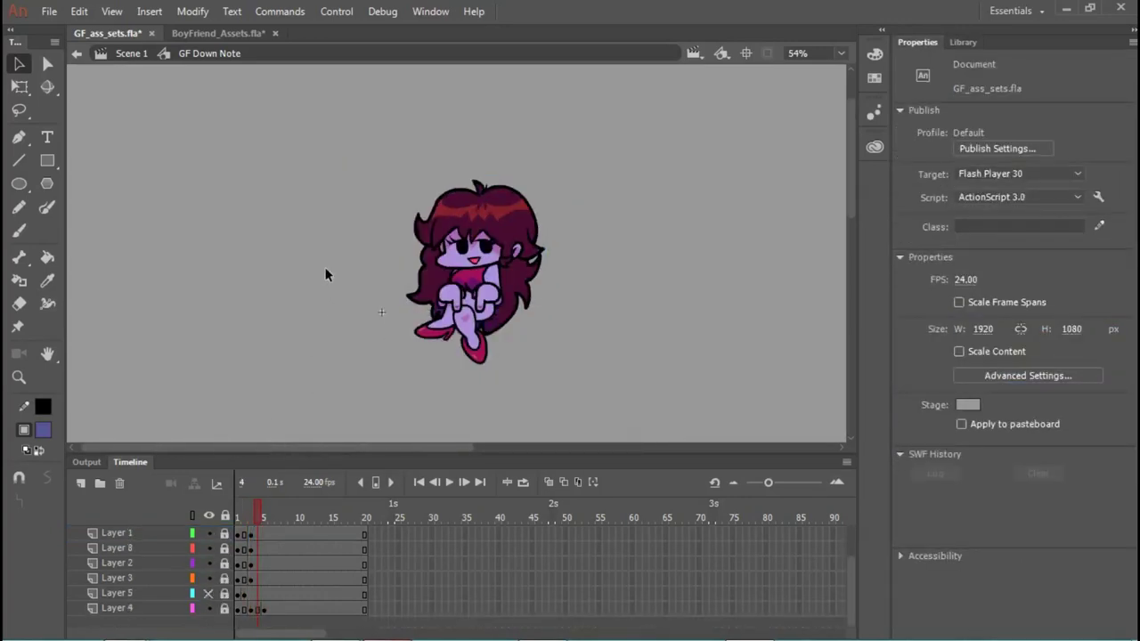